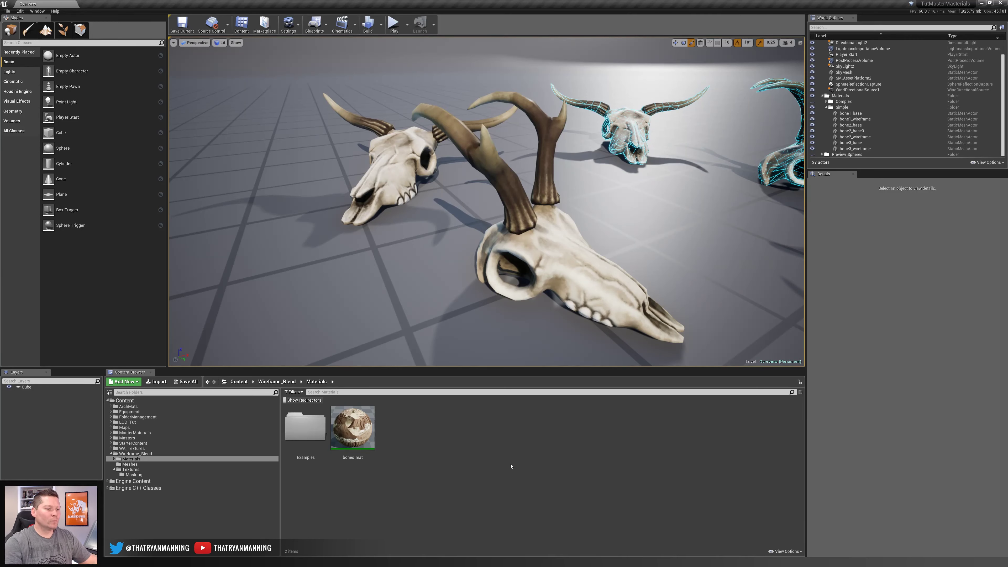
Step: Create a new material named -M_Wireframe in the Wireframe_Blend Materials folder
{"action": "right_click", "coordinate": [427, 431]}
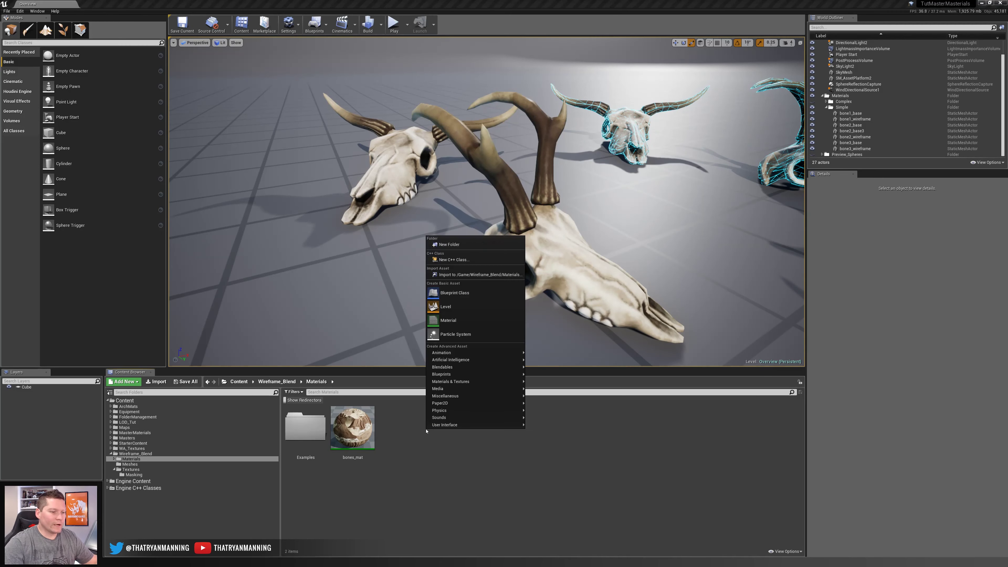
{"action": "left_click", "coordinate": [491, 317]}
{"action": "type", "text": "M_"}
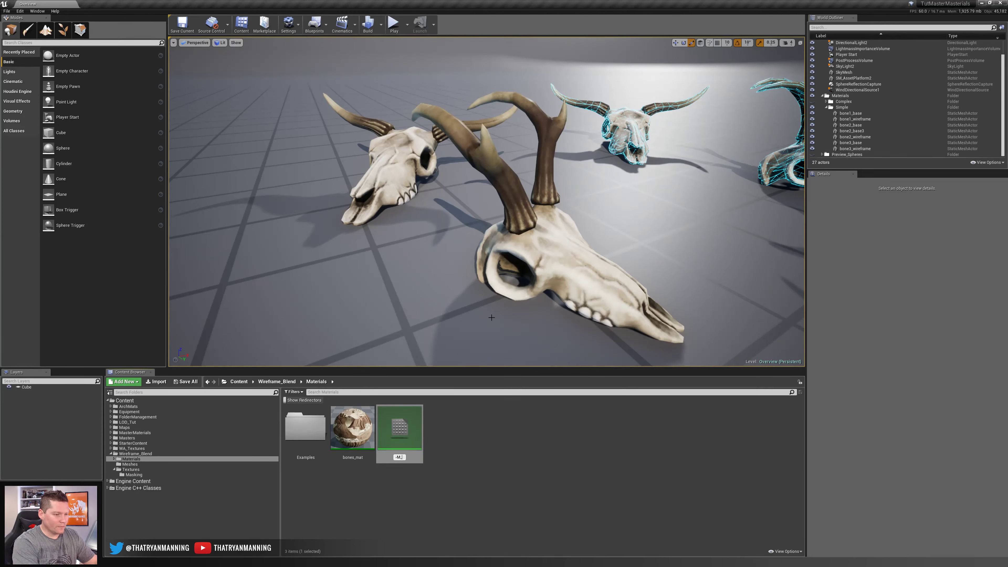
{"action": "type", "text": "Wireframe"}
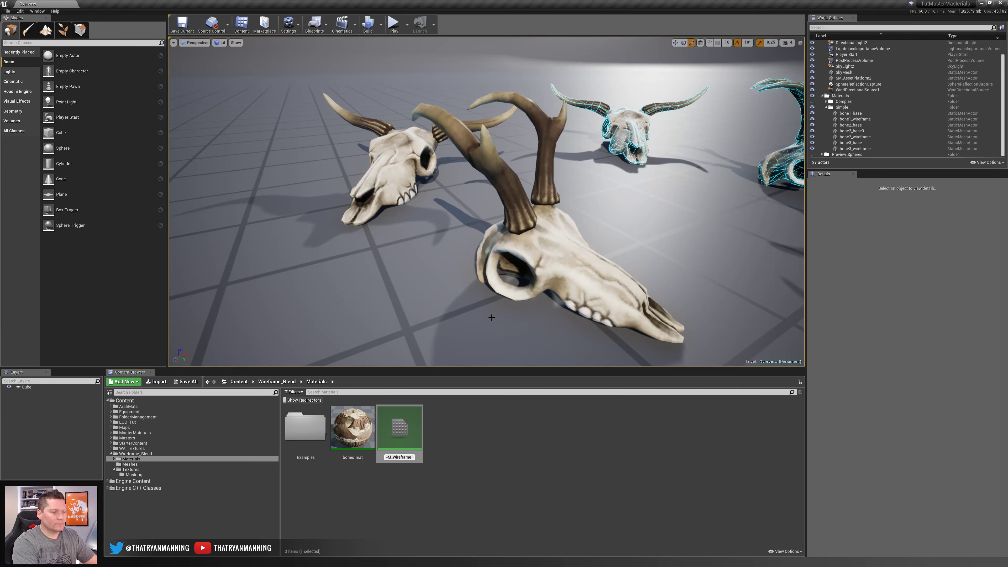
{"action": "key", "text": "Return"}
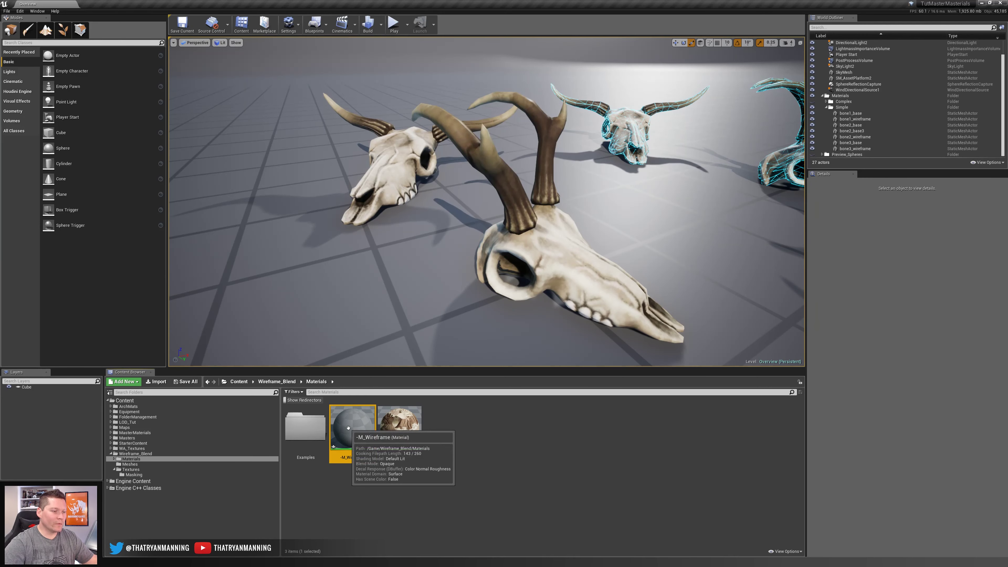
Step: Open the -M_Wireframe material and set it to the Translucent blend mode with Two Sided enabled
{"action": "double_click", "coordinate": [351, 424]}
{"action": "left_click_drag", "start_coordinate": [492, 77], "coordinate": [488, 51]}
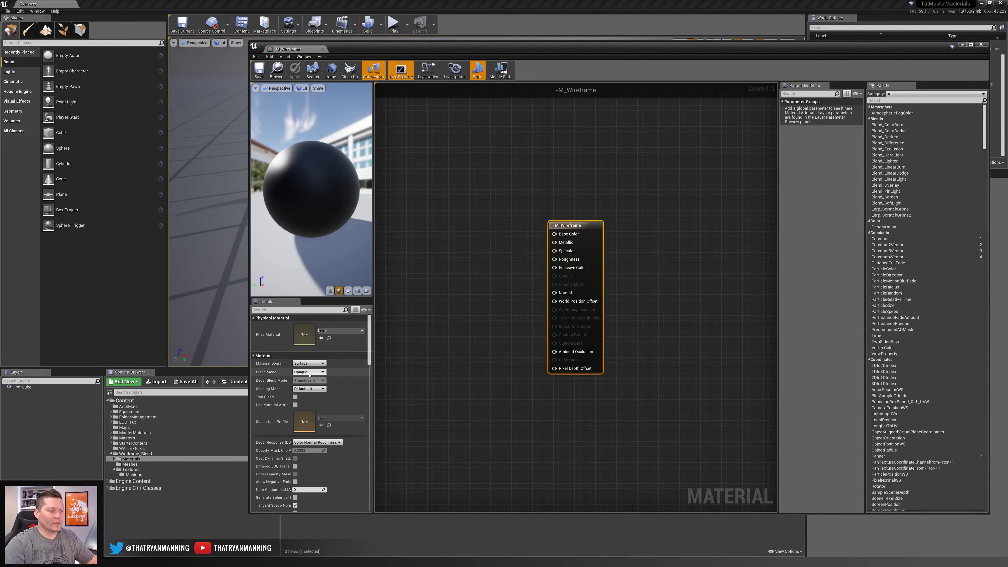
{"action": "left_click", "coordinate": [323, 372]}
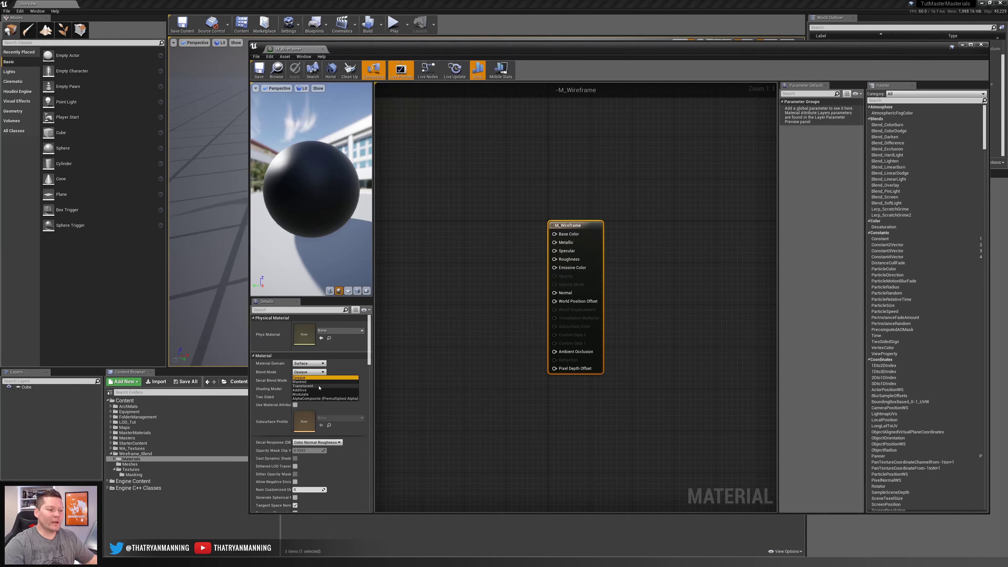
{"action": "left_click", "coordinate": [314, 382]}
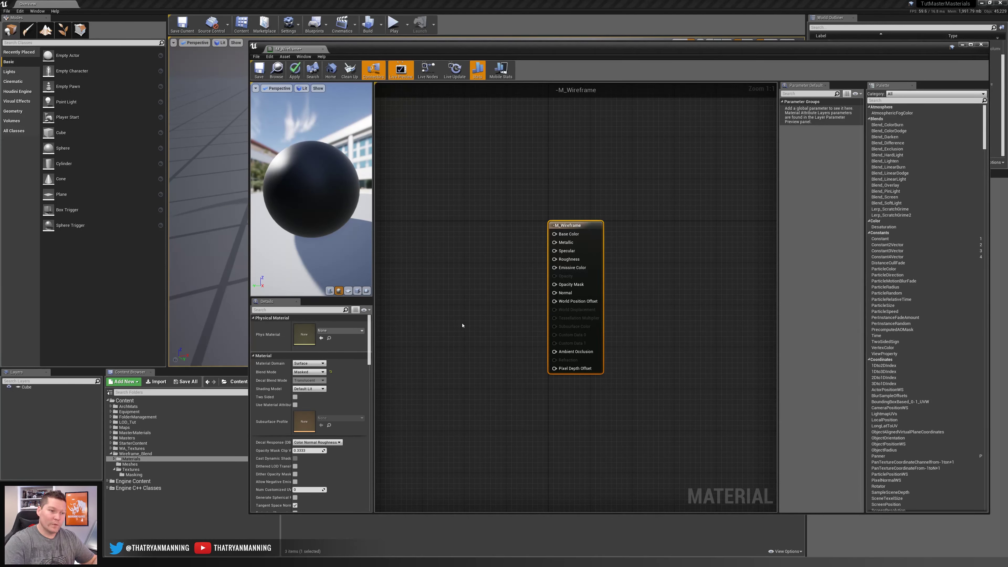
{"action": "left_click", "coordinate": [310, 372]}
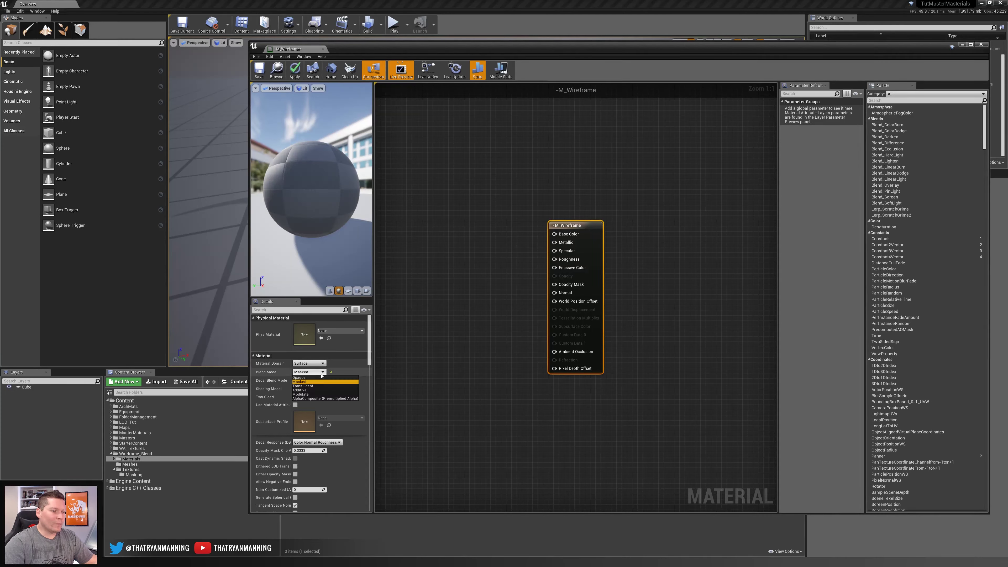
{"action": "left_click", "coordinate": [314, 384]}
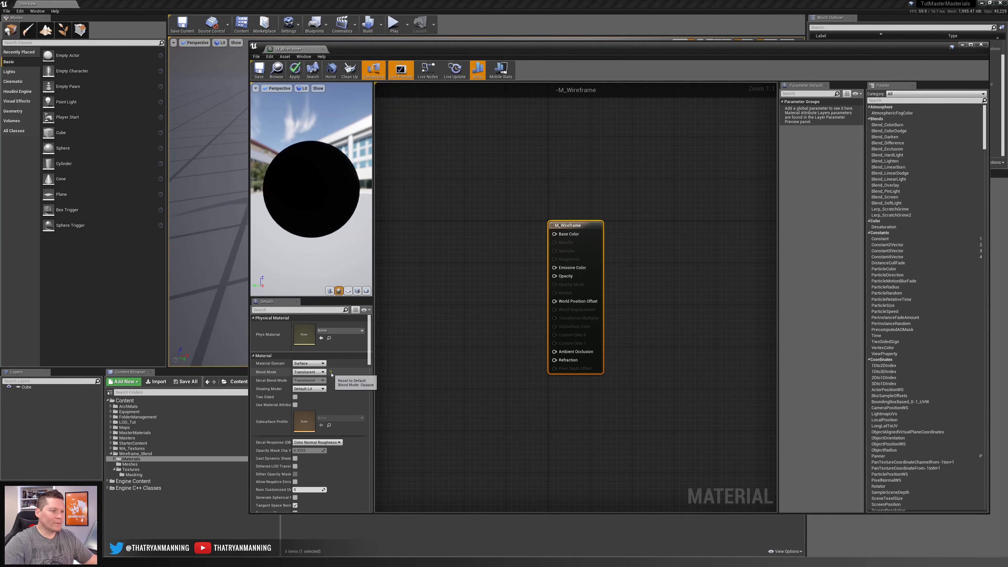
{"action": "left_click", "coordinate": [295, 397]}
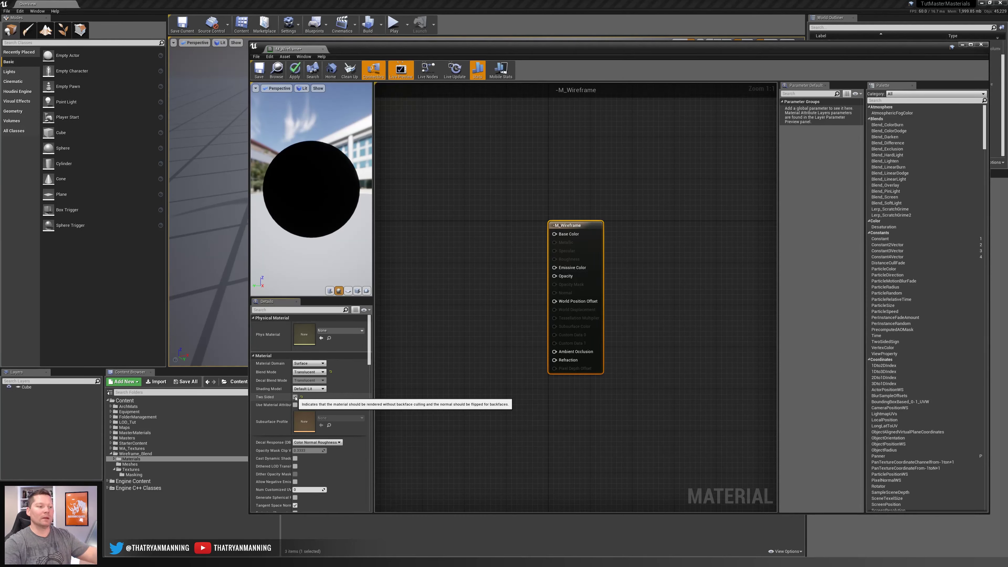
Step: Enable the Wireframe option in the material's advanced properties
{"action": "scroll", "coordinate": [308, 456], "scroll_direction": "down", "scroll_amount": 4}
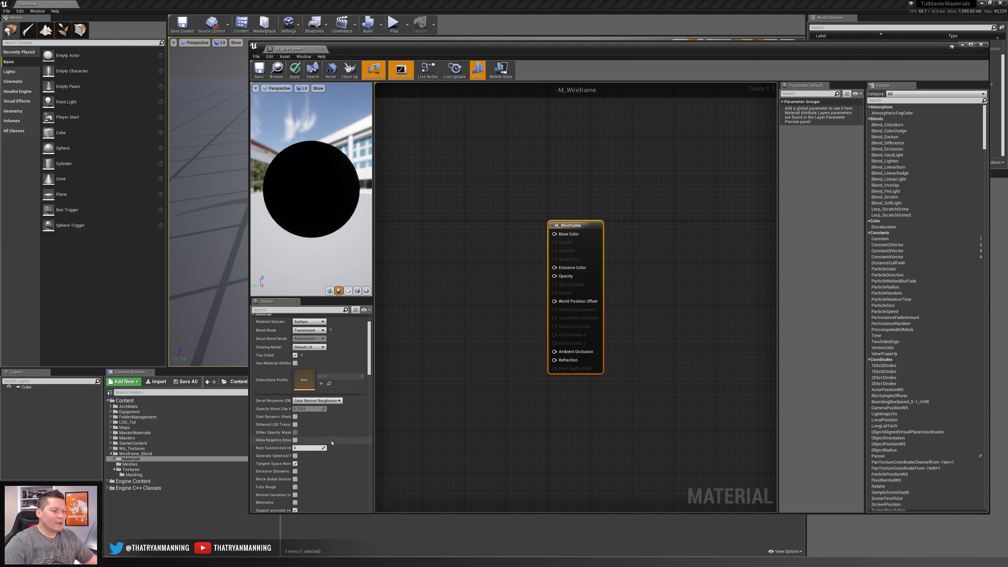
{"action": "left_click", "coordinate": [309, 476]}
{"action": "scroll", "coordinate": [302, 397], "scroll_direction": "up", "scroll_amount": 4}
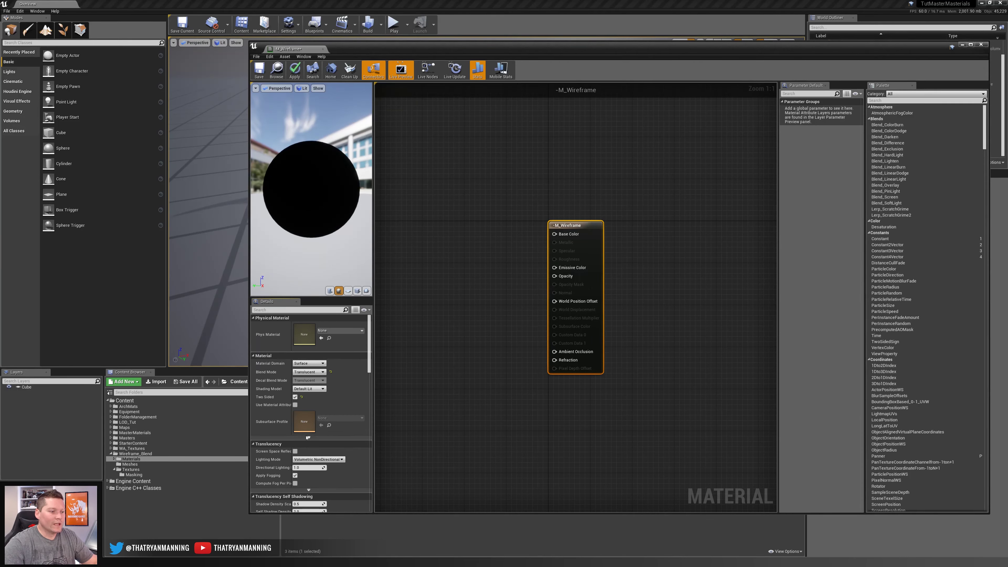
{"action": "left_click", "coordinate": [309, 438]}
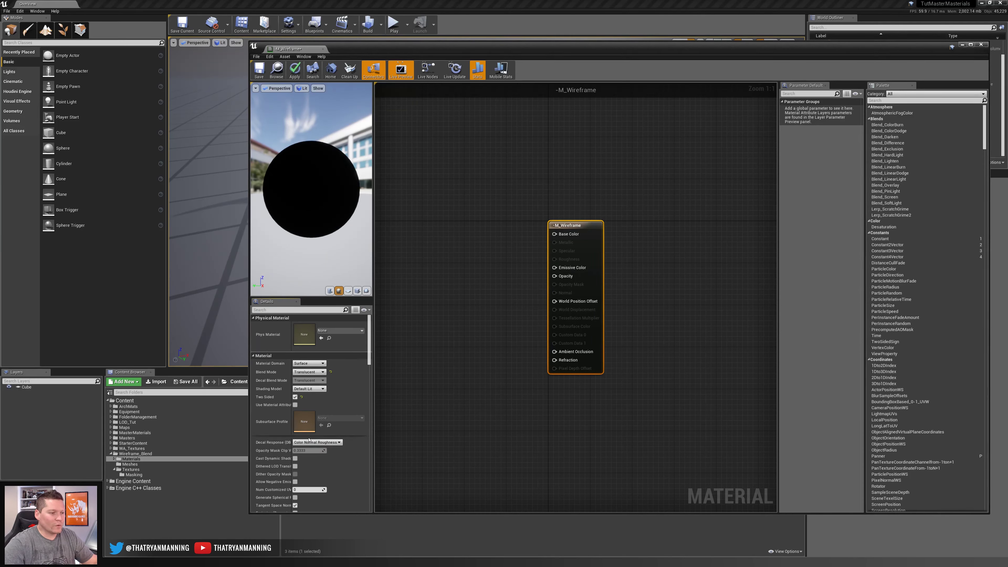
{"action": "scroll", "coordinate": [281, 469], "scroll_direction": "down", "scroll_amount": 3}
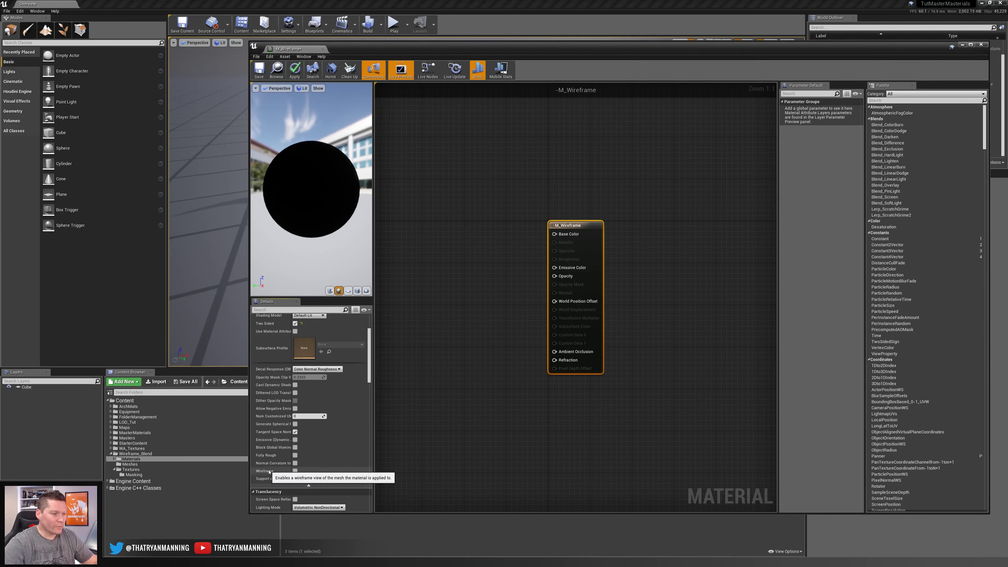
{"action": "left_click", "coordinate": [295, 471]}
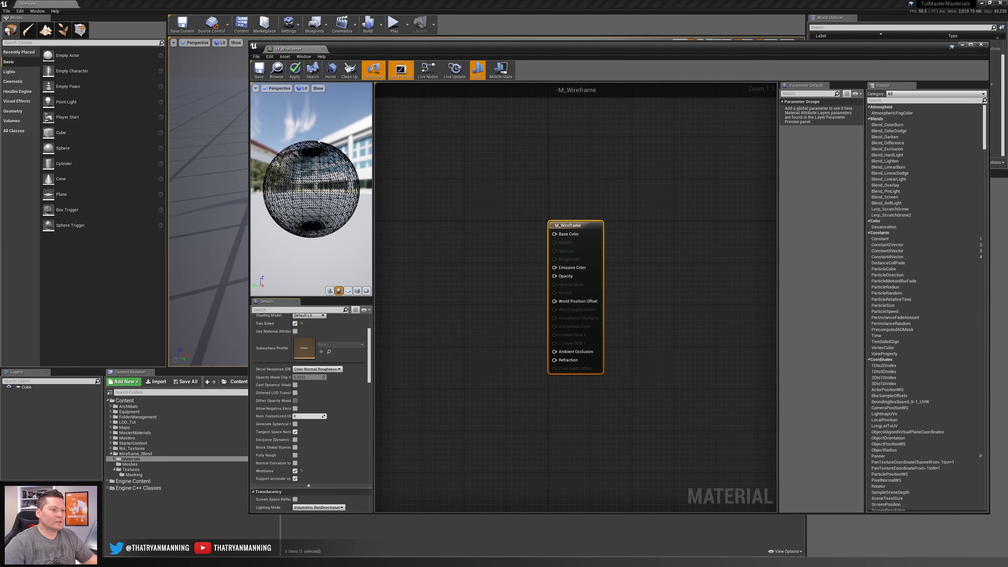
Step: Save the -M_Wireframe material and widen its editor window
{"action": "mouse_move", "coordinate": [329, 173]}
{"action": "left_mouse_down"}
{"action": "mouse_move", "coordinate": [346, 183]}
{"action": "mouse_move", "coordinate": [322, 179]}
{"action": "left_mouse_up"}
{"action": "left_click", "coordinate": [260, 73]}
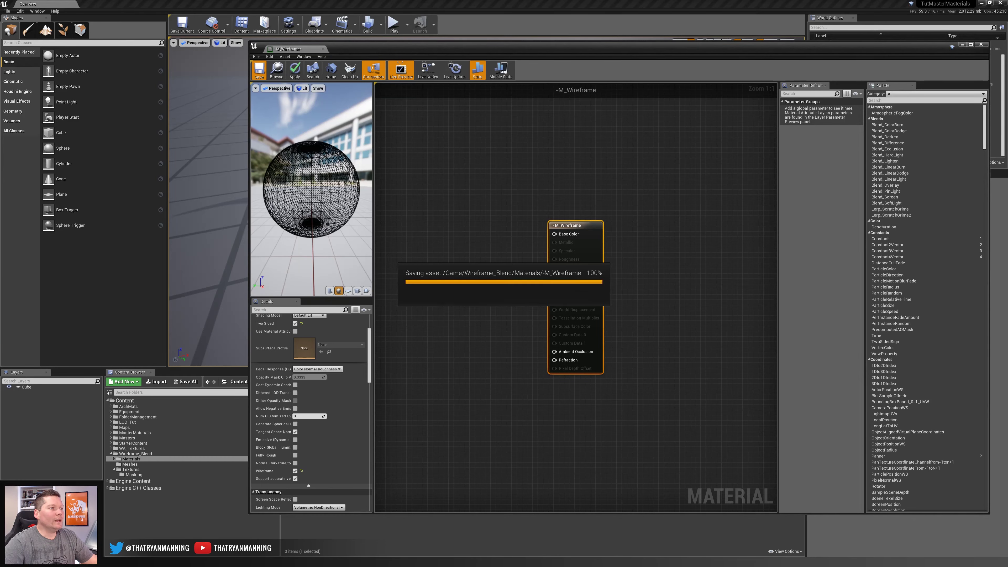
{"action": "left_click_drag", "start_coordinate": [249, 41], "coordinate": [133, 43]}
{"action": "right_click_drag", "start_coordinate": [381, 234], "coordinate": [474, 244]}
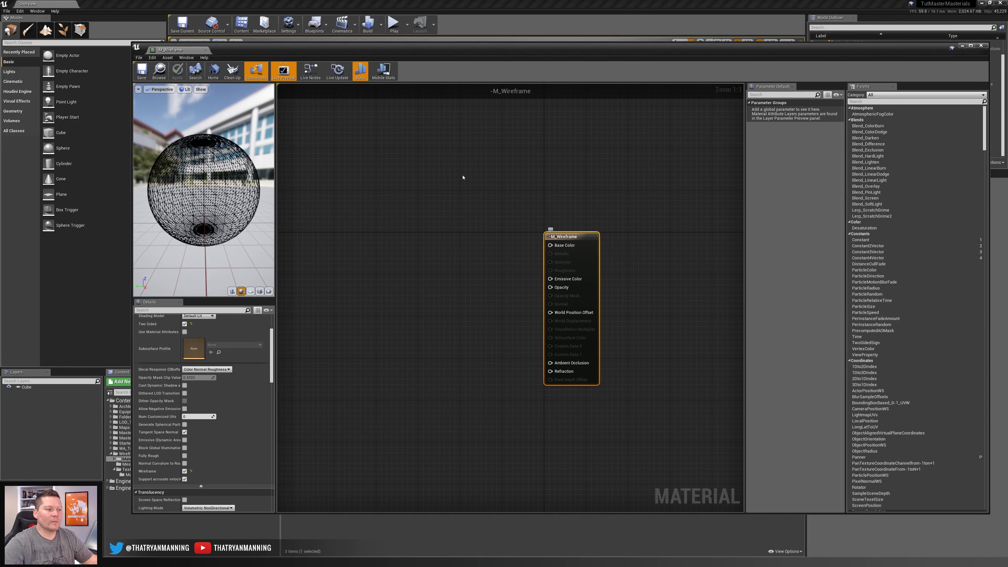
{"action": "right_click", "coordinate": [438, 162]}
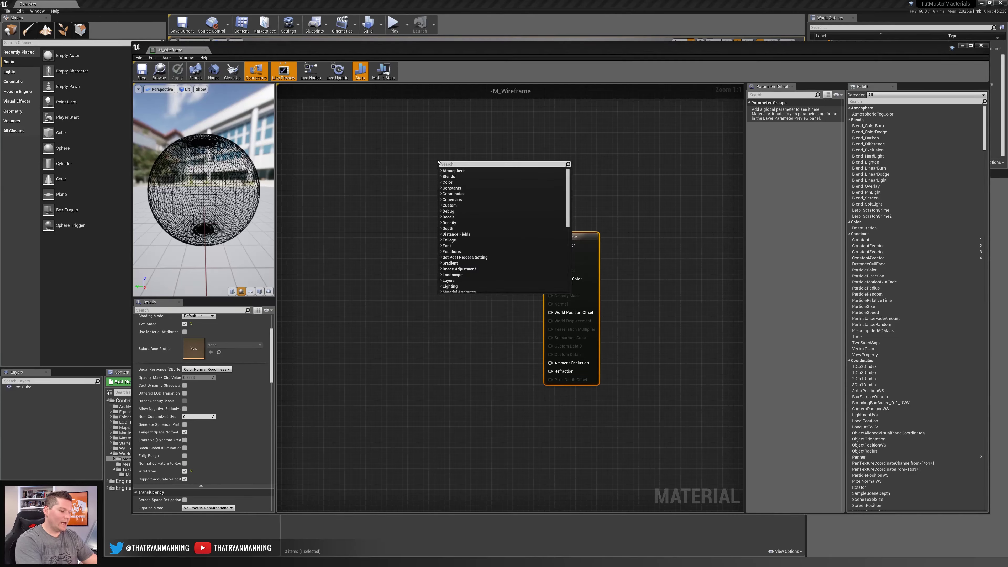
{"action": "type", "text": "vec"}
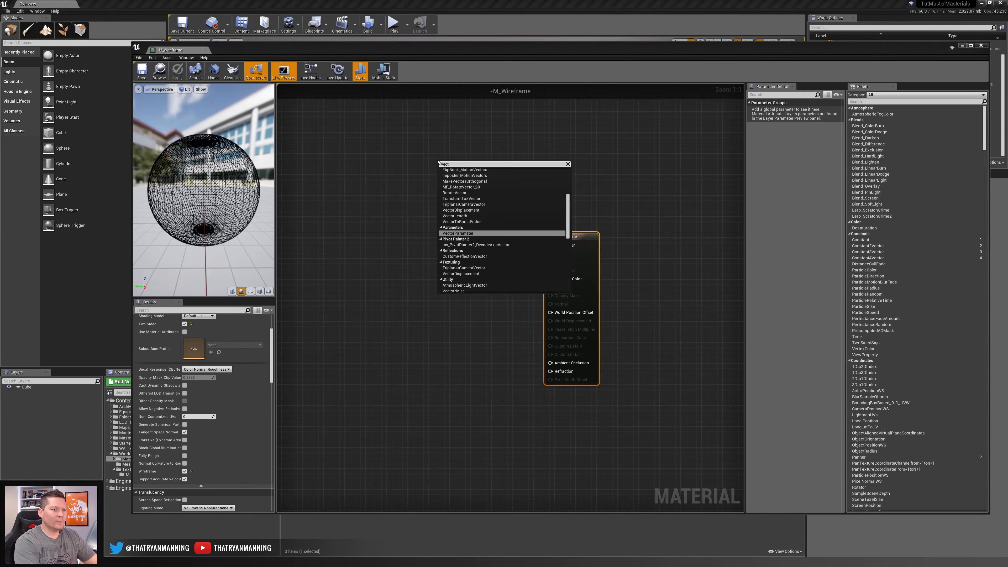
{"action": "type", "text": "t"}
{"action": "scroll", "coordinate": [495, 231], "scroll_direction": "up", "scroll_amount": 5}
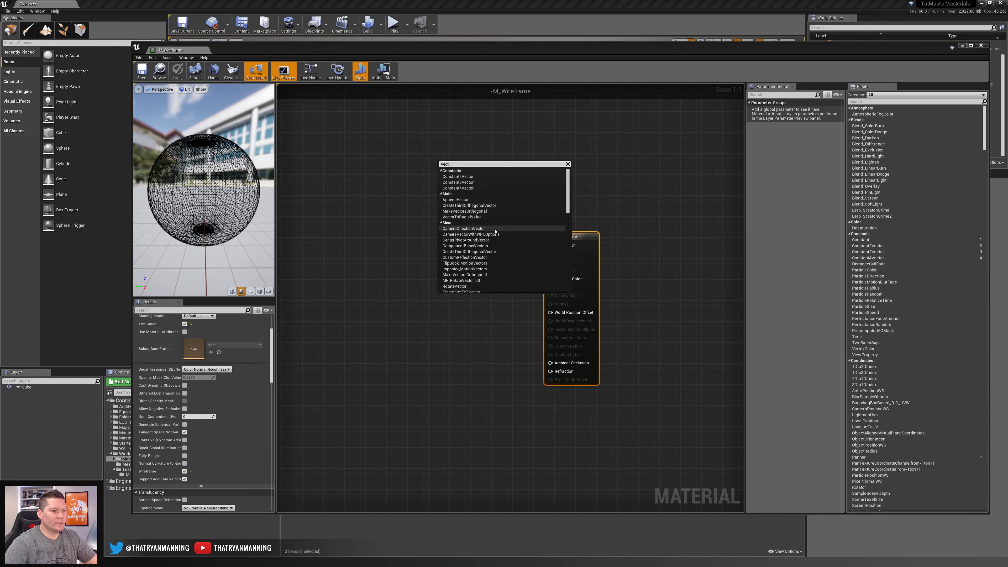
{"action": "left_click", "coordinate": [431, 213]}
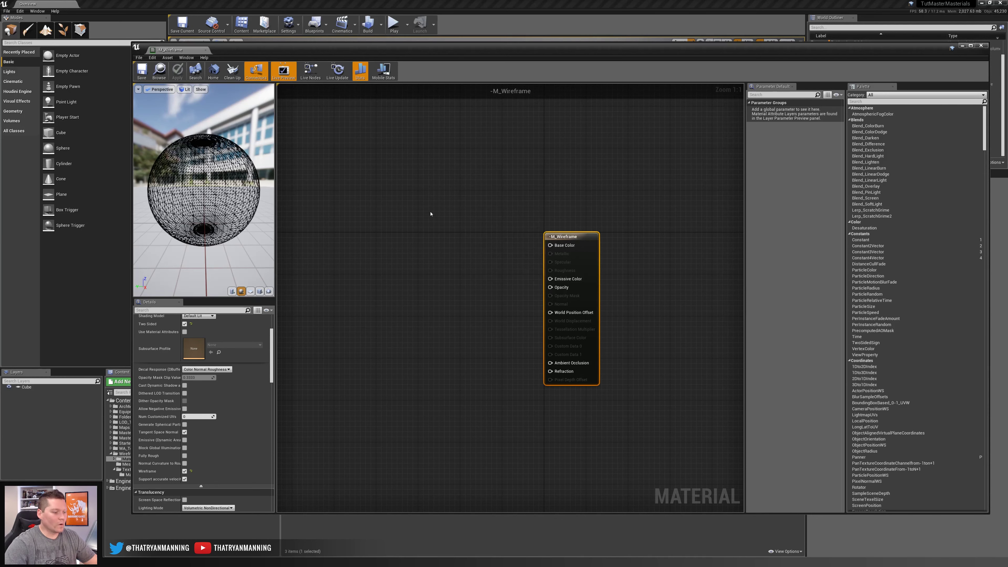
Step: Add a Constant3Vector node coloured magenta (1, 0, 0.762) and connect it to the material's Base Color
{"action": "left_click", "coordinate": [455, 230]}
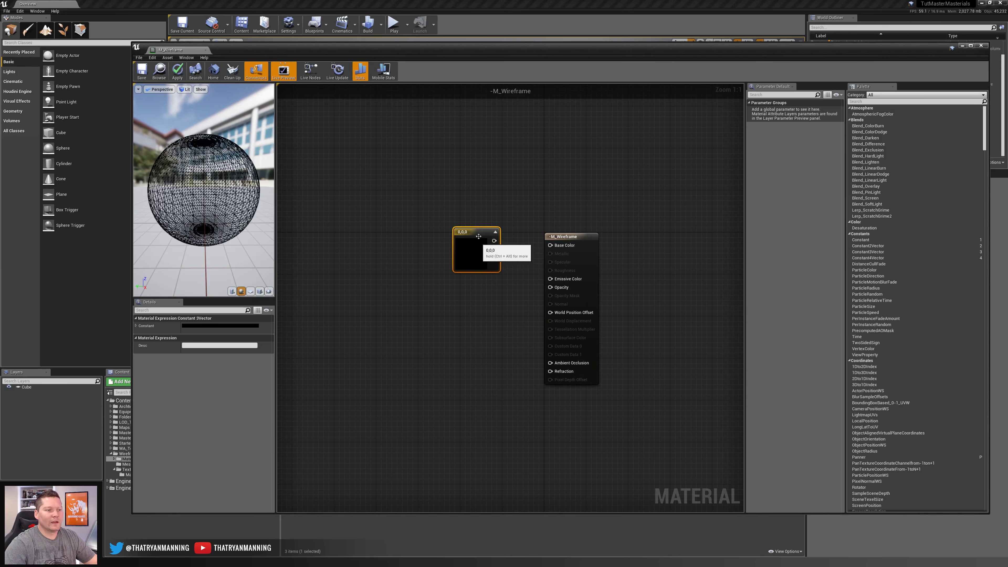
{"action": "left_click_drag", "start_coordinate": [478, 236], "coordinate": [475, 226]}
{"action": "left_click", "coordinate": [238, 325]}
{"action": "left_click", "coordinate": [283, 357]}
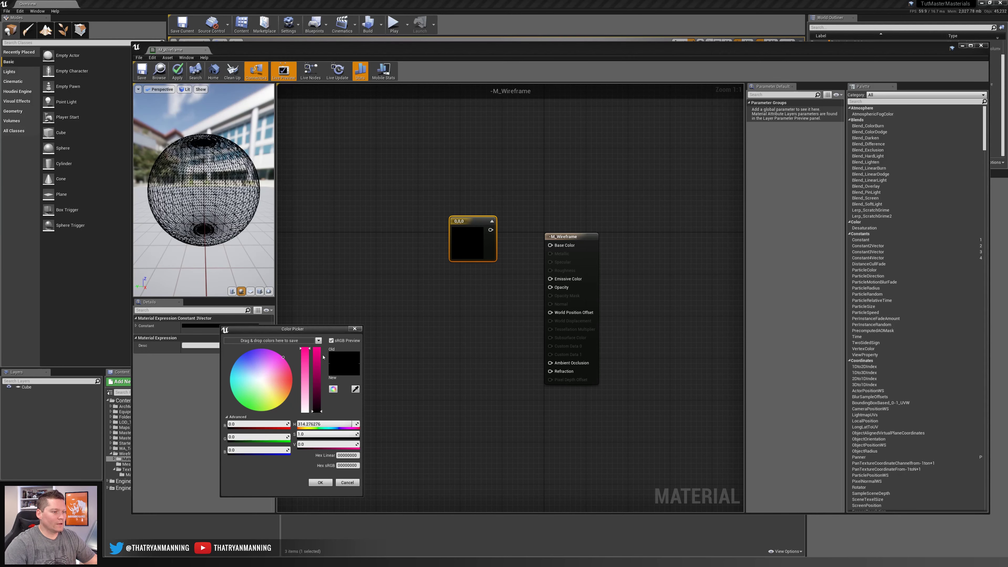
{"action": "left_click", "coordinate": [314, 357]}
{"action": "left_click", "coordinate": [321, 482]}
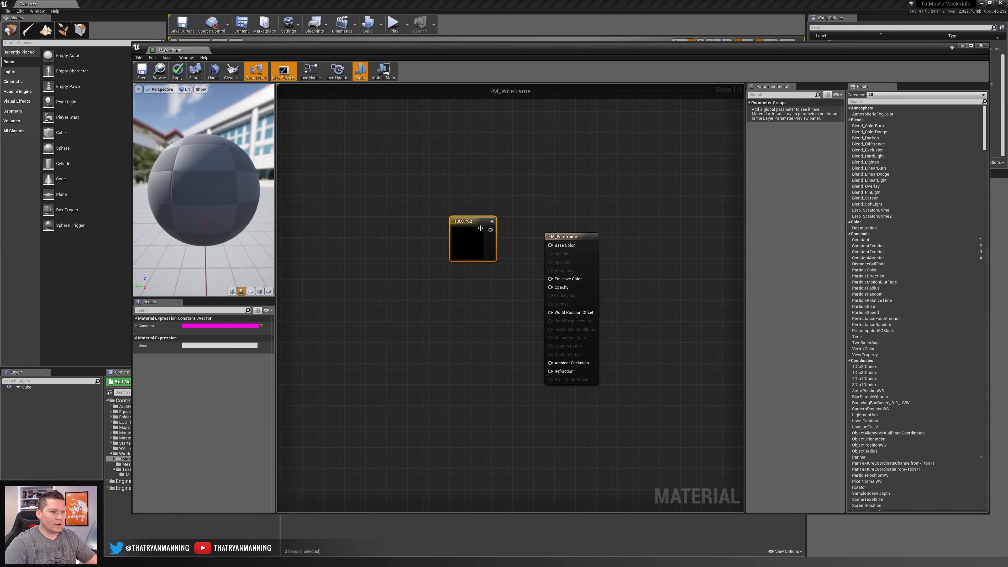
{"action": "left_click_drag", "start_coordinate": [489, 230], "coordinate": [550, 245]}
{"action": "left_click_drag", "start_coordinate": [472, 221], "coordinate": [467, 226]}
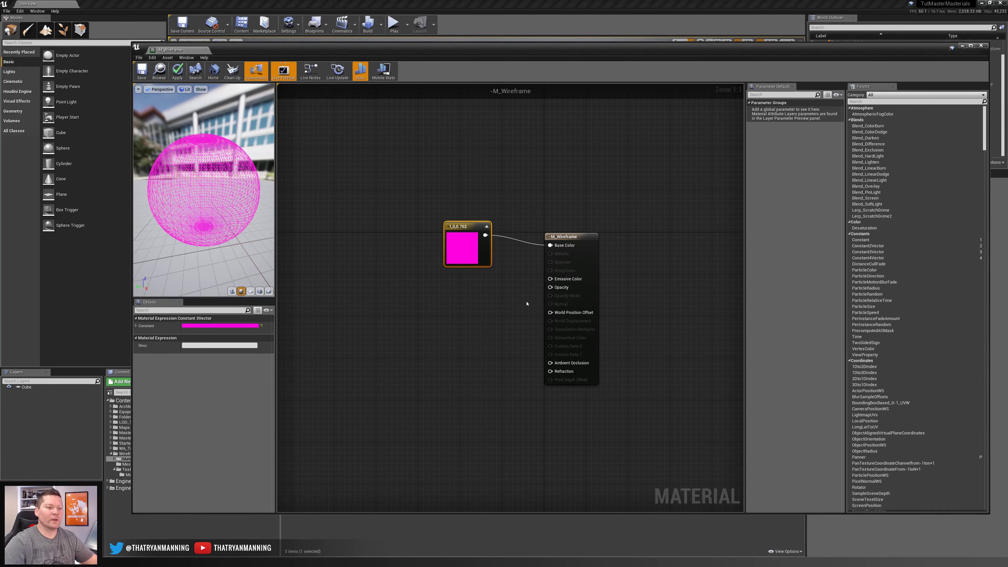
Step: Connect the red output of a new Vertex Color node to the material's Opacity and save the material
{"action": "right_click", "coordinate": [474, 295]}
{"action": "type", "text": "vert"}
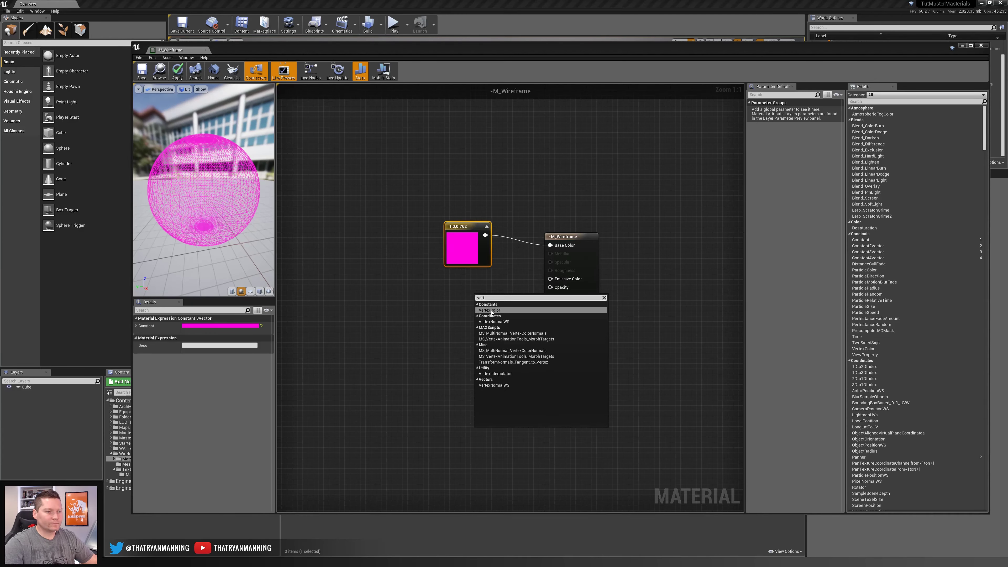
{"action": "left_click", "coordinate": [490, 310]}
{"action": "left_click_drag", "start_coordinate": [488, 316], "coordinate": [552, 289]}
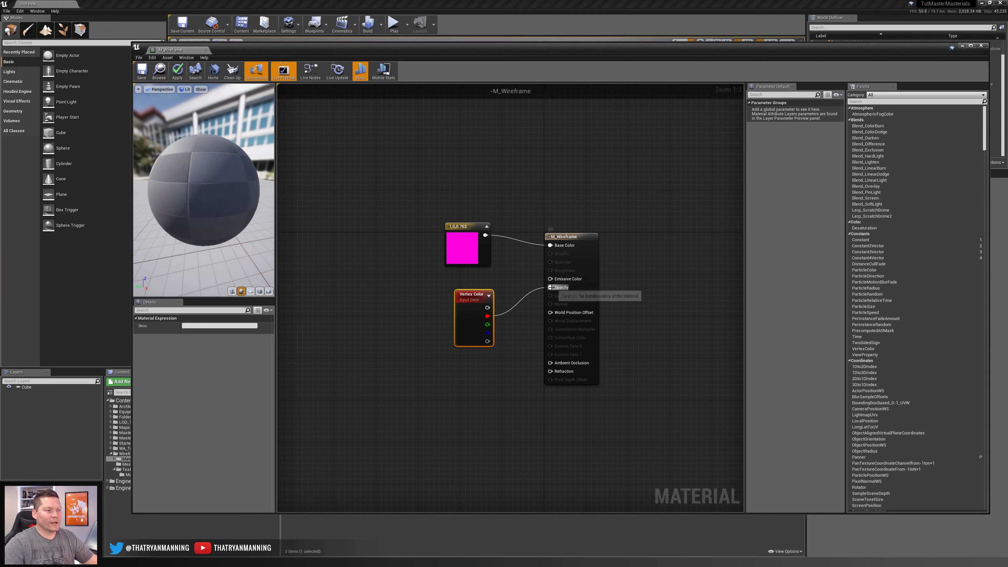
{"action": "left_click", "coordinate": [143, 74]}
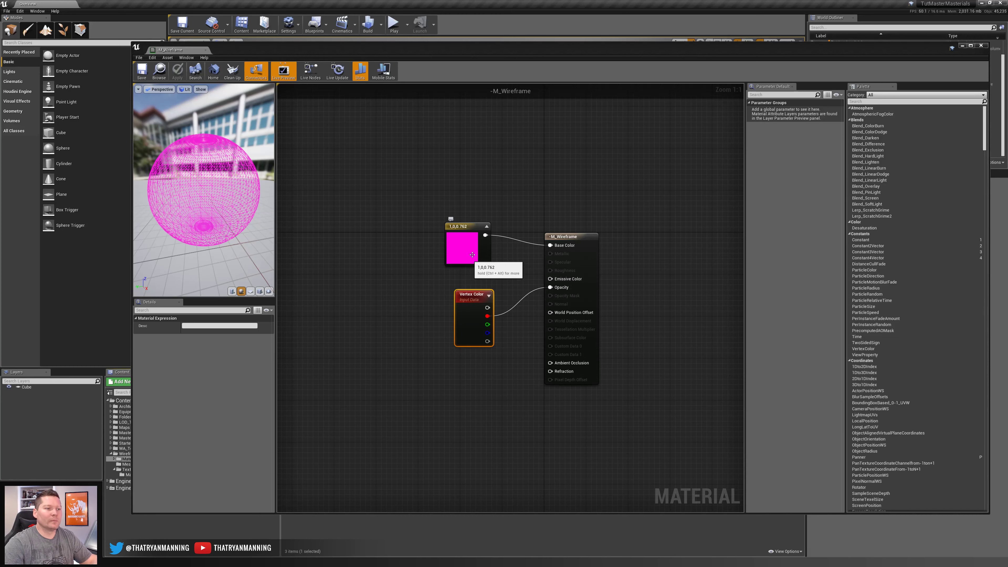
Step: Convert the magenta Constant3Vector node to a parameter named Color
{"action": "left_click_drag", "start_coordinate": [470, 239], "coordinate": [469, 217]}
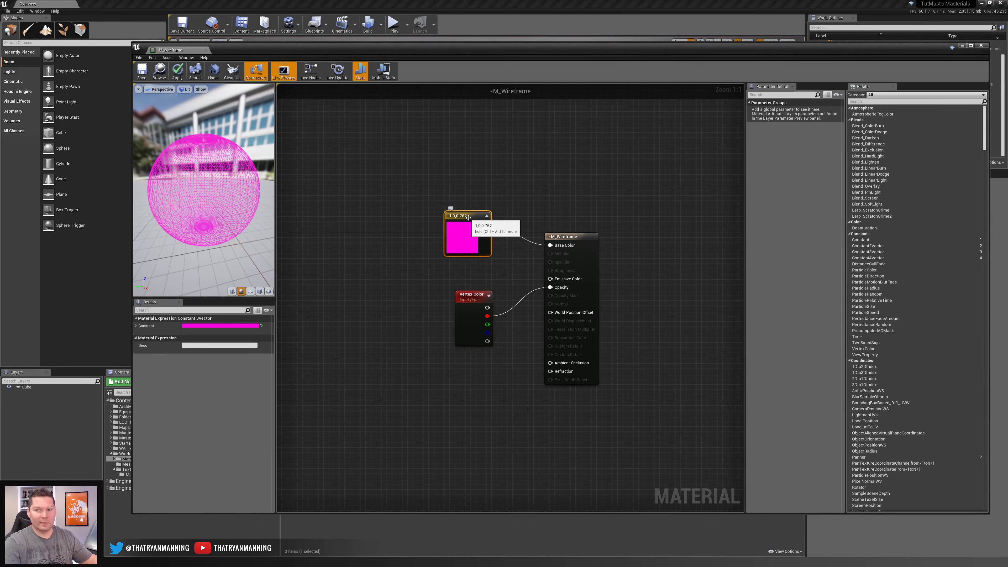
{"action": "right_click", "coordinate": [468, 218]}
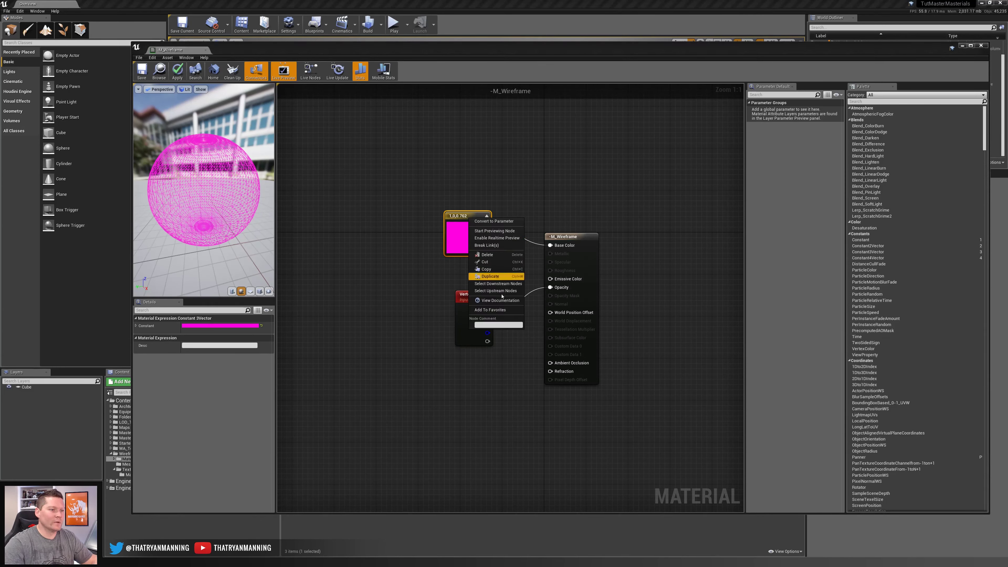
{"action": "left_click", "coordinate": [481, 229]}
{"action": "type", "text": "Color"}
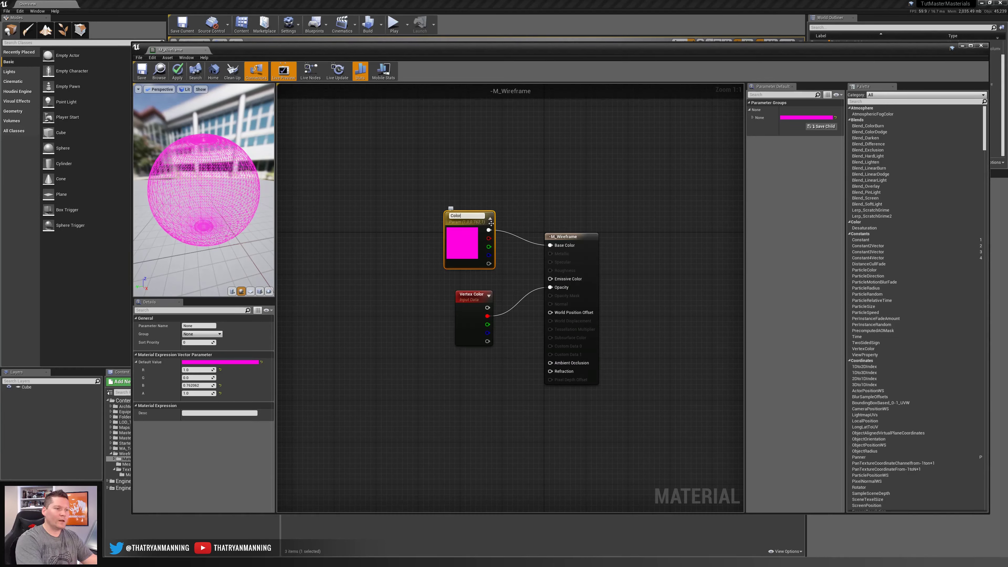
{"action": "key", "text": "Return"}
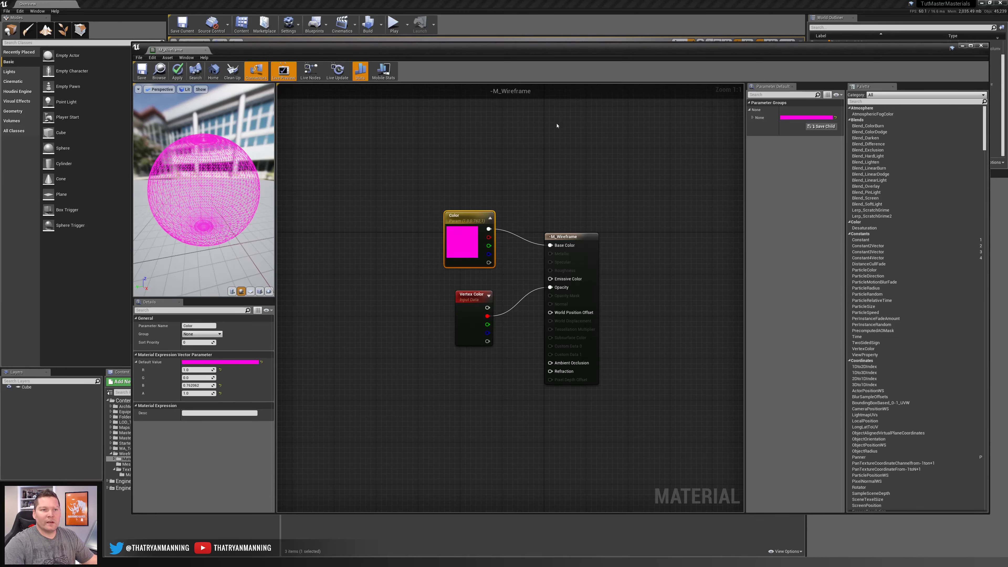
Step: Widen the Parameter Defaults area beside the node graph
{"action": "left_click", "coordinate": [187, 58]}
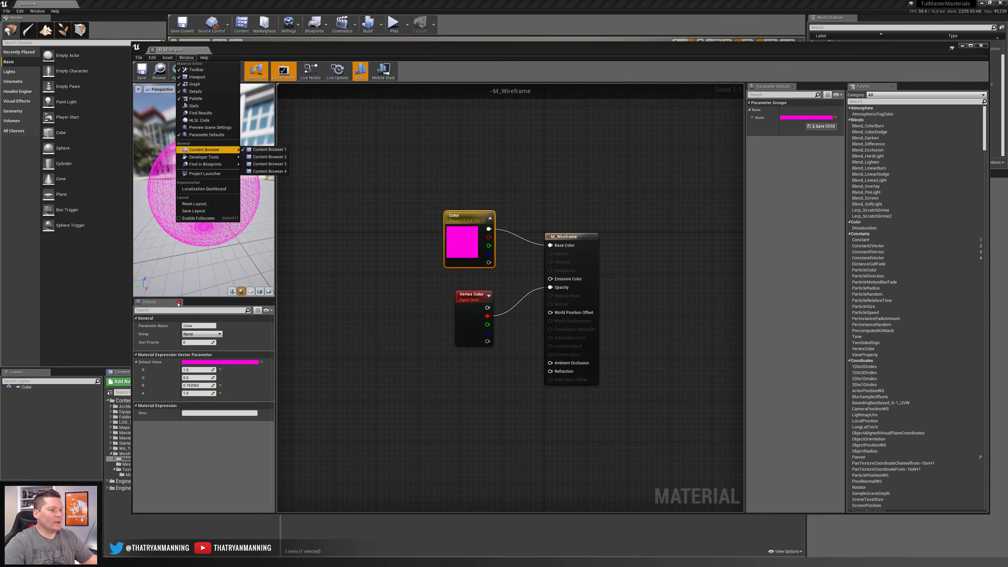
{"action": "left_click", "coordinate": [192, 304]}
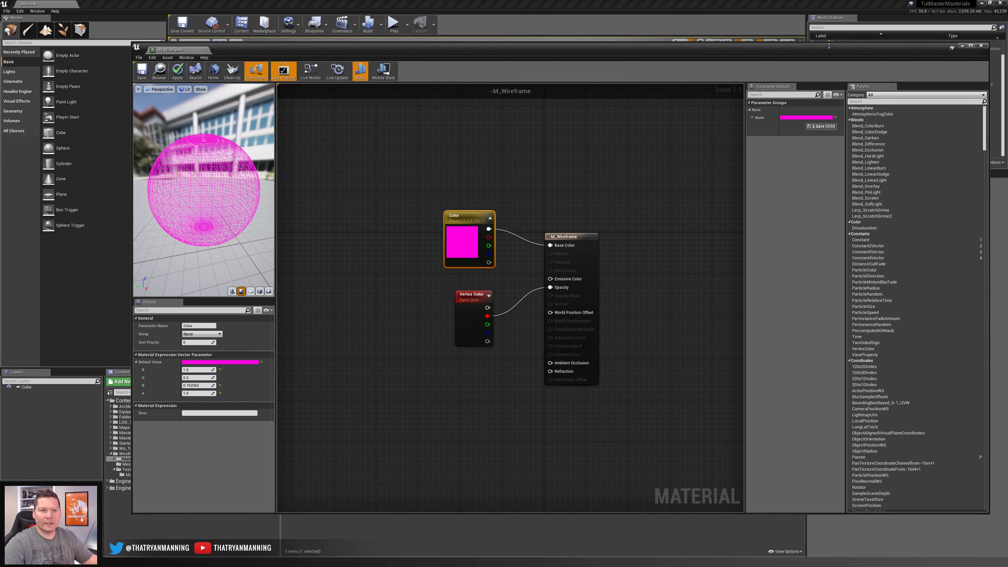
{"action": "left_click_drag", "start_coordinate": [730, 126], "coordinate": [720, 125]}
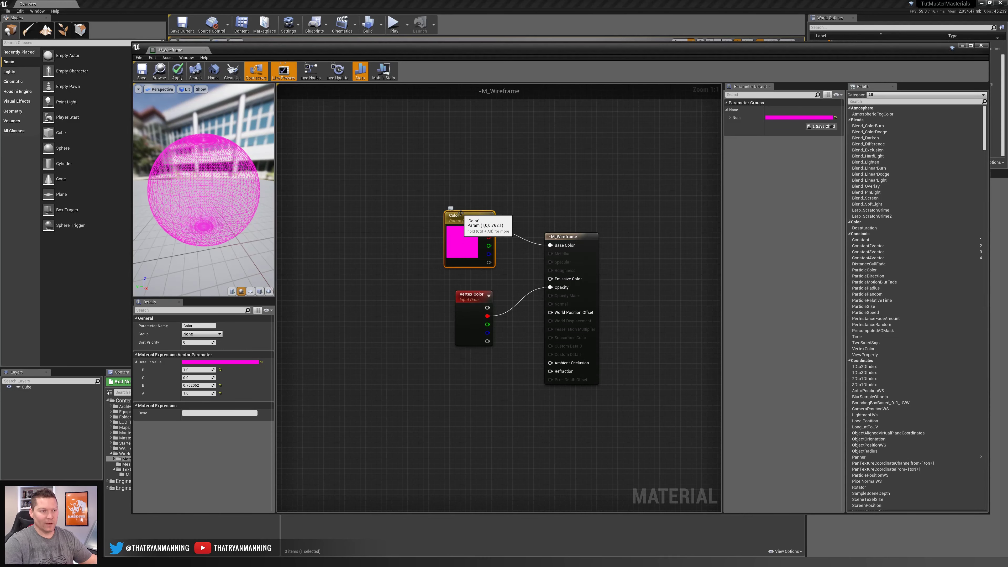
Step: Save the wireframe material with its Color parameter and close the material editor
{"action": "left_click", "coordinate": [186, 57]}
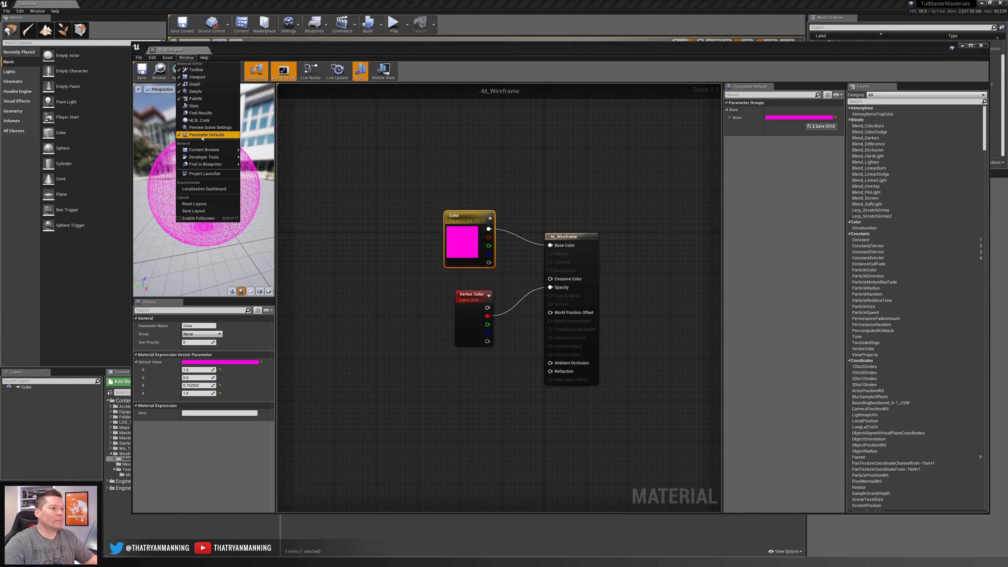
{"action": "left_click", "coordinate": [460, 151]}
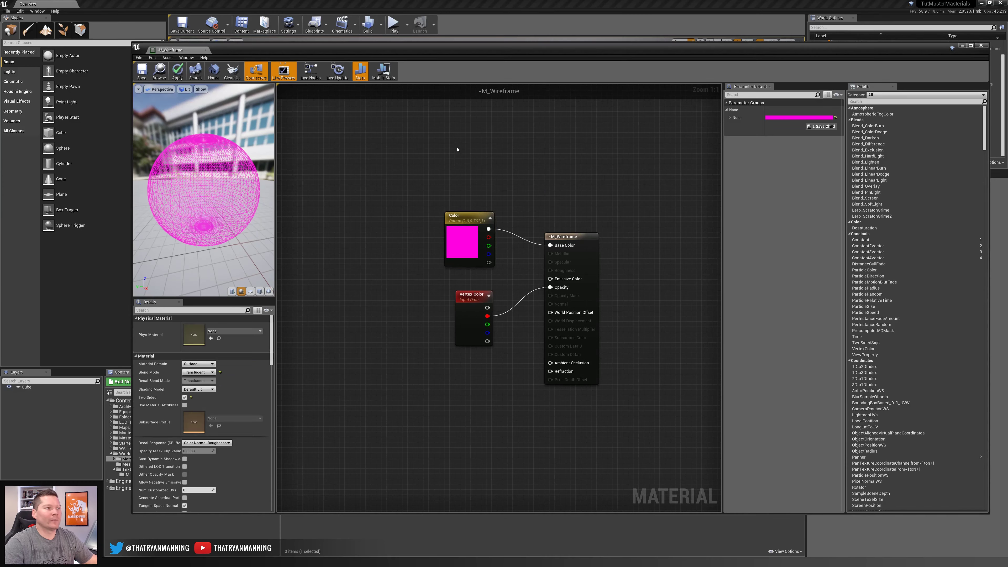
{"action": "left_click", "coordinate": [145, 77]}
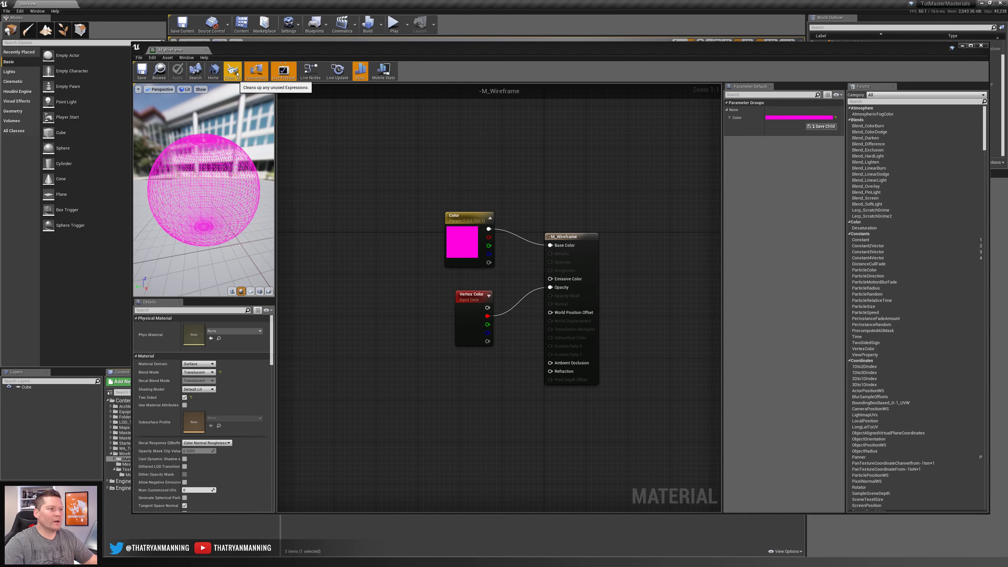
{"action": "left_click", "coordinate": [981, 46]}
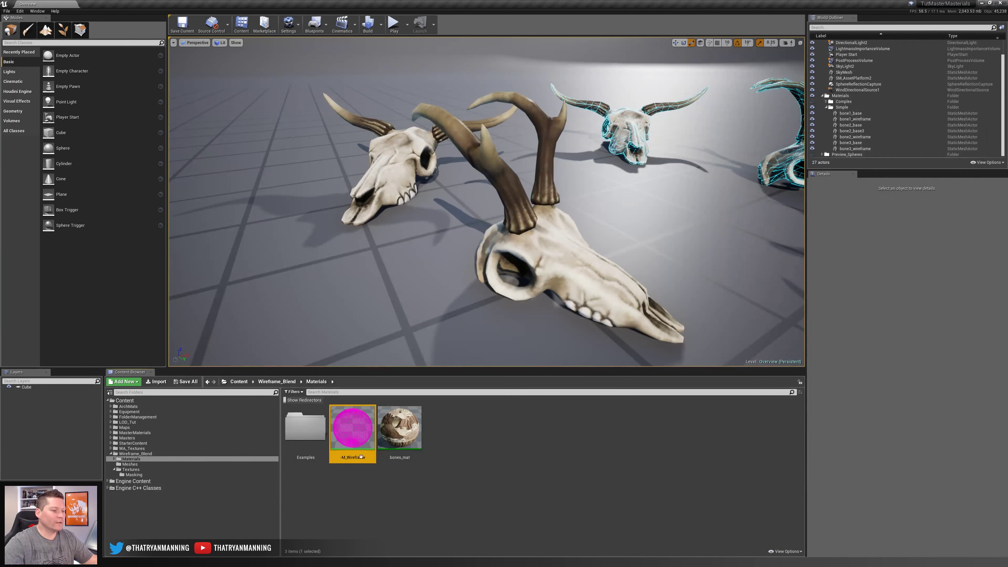
Step: Create a material instance of the wireframe material and name it Fuschia_SImple
{"action": "right_click", "coordinate": [362, 427]}
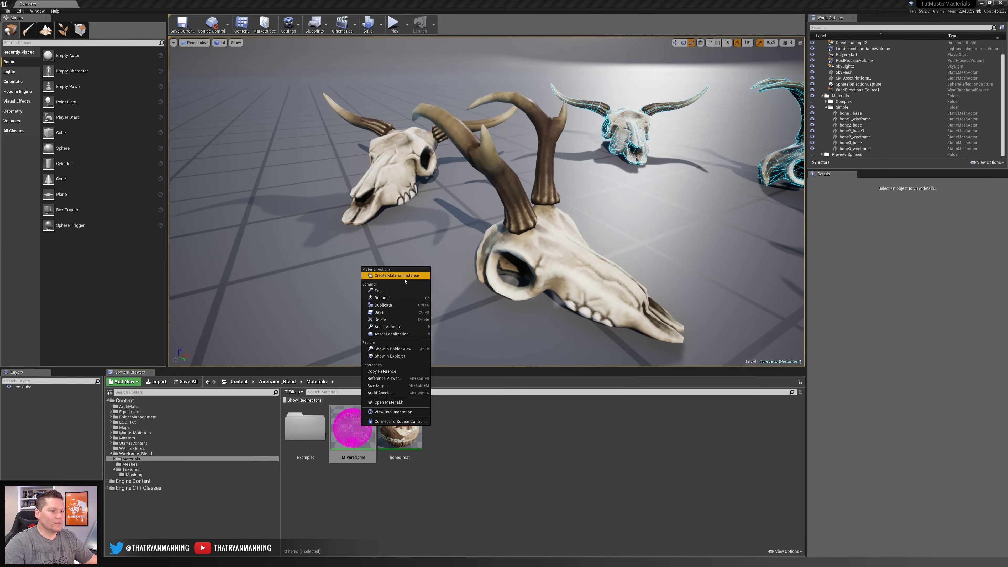
{"action": "left_click", "coordinate": [397, 275]}
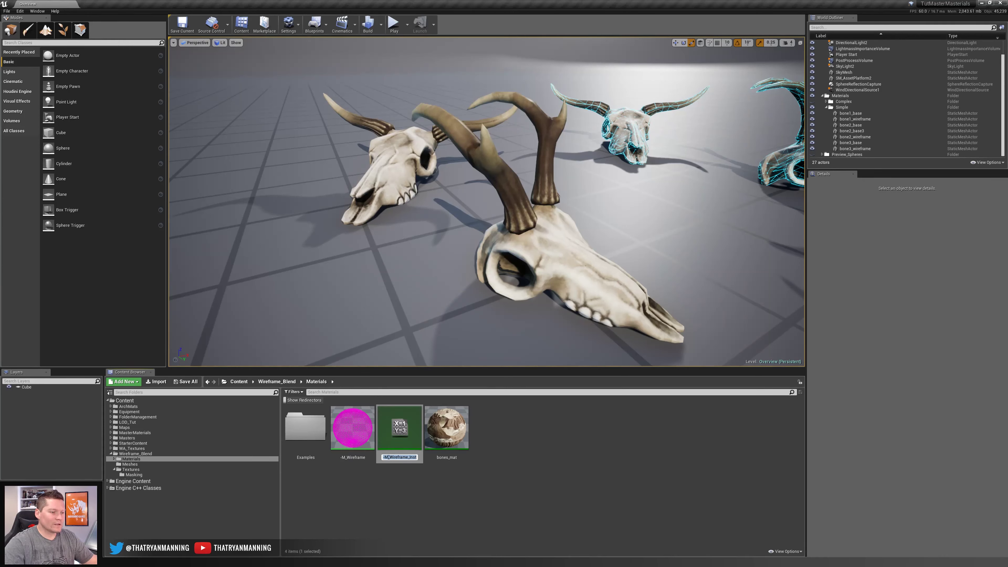
{"action": "type", "text": "Fus"}
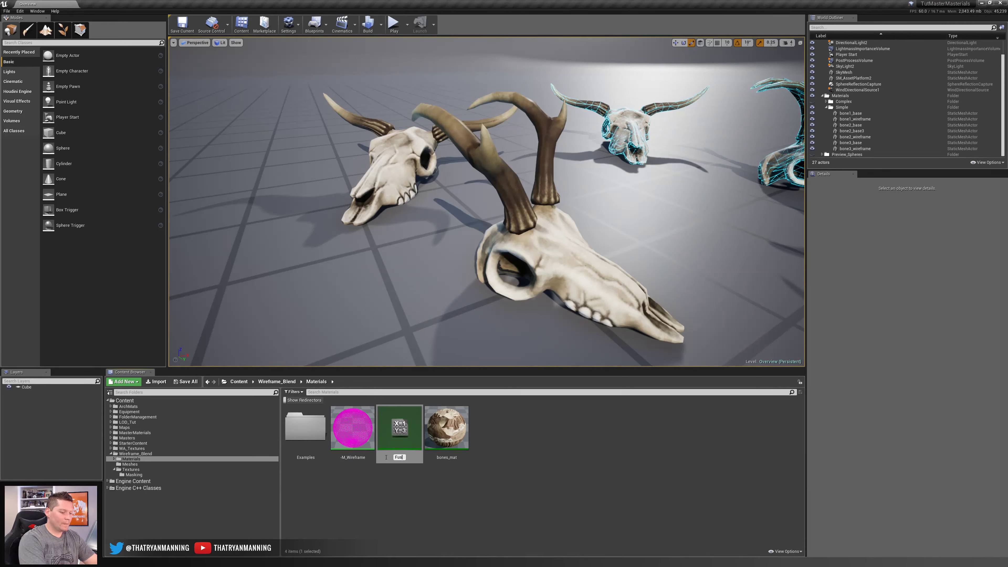
{"action": "type", "text": "chia_SImple"}
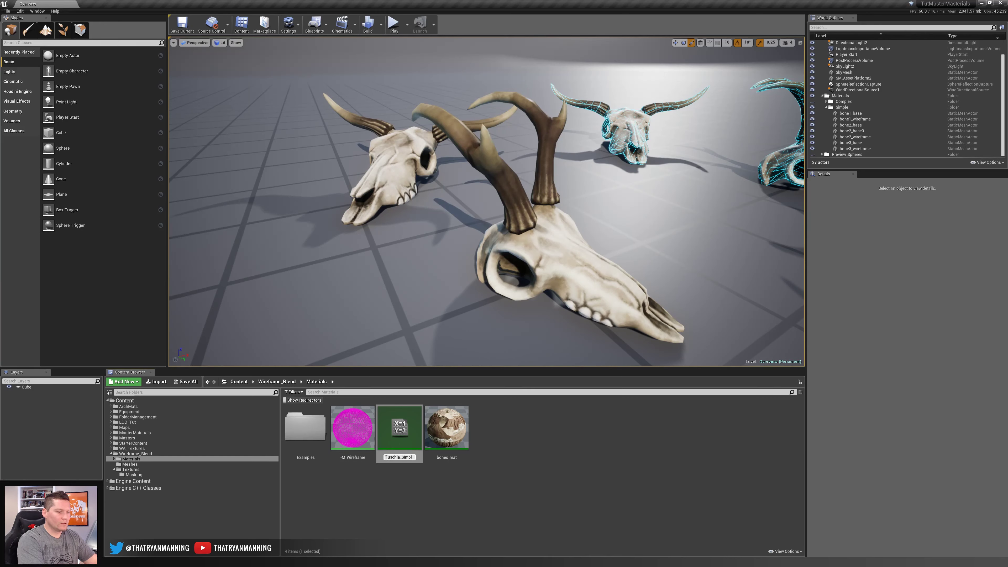
{"action": "key", "text": "Return"}
Step: Correct the capitalization in the new material instance's name so it reads Fuschia_Simple
{"action": "key", "text": "F2"}
{"action": "key", "text": "Right"}
{"action": "key", "text": "Left"}
{"action": "key", "text": "Left"}
{"action": "key", "text": "Left"}
{"action": "key", "text": "Left"}
{"action": "key", "text": "BackSpace"}
{"action": "type", "text": "i"}
{"action": "key", "text": "Return"}
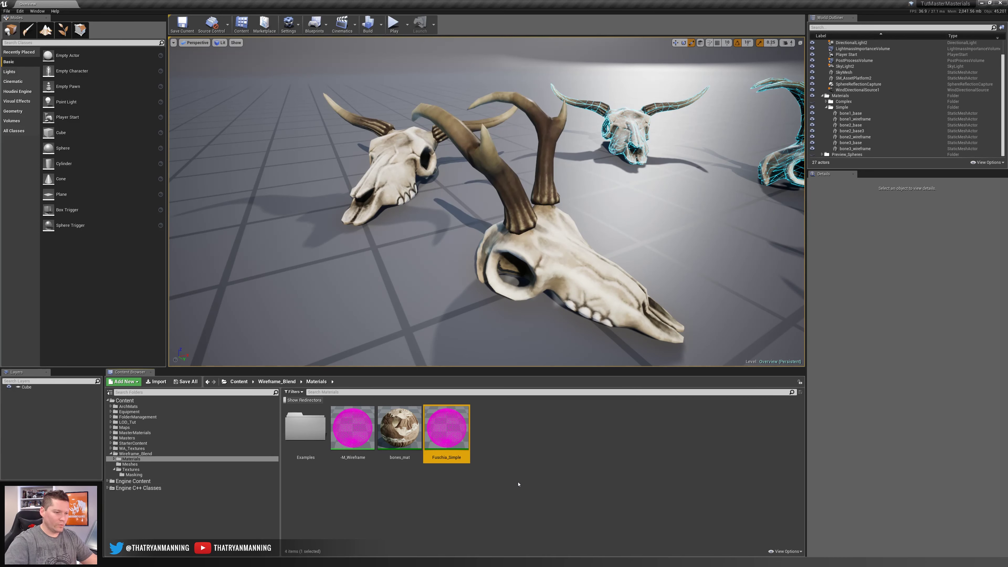
Step: Add the suffix _Simple to the parent wireframe material's name, making it -M_Wireframe_Simple
{"action": "left_click", "coordinate": [366, 458]}
{"action": "key", "text": "F2"}
{"action": "key", "text": "End"}
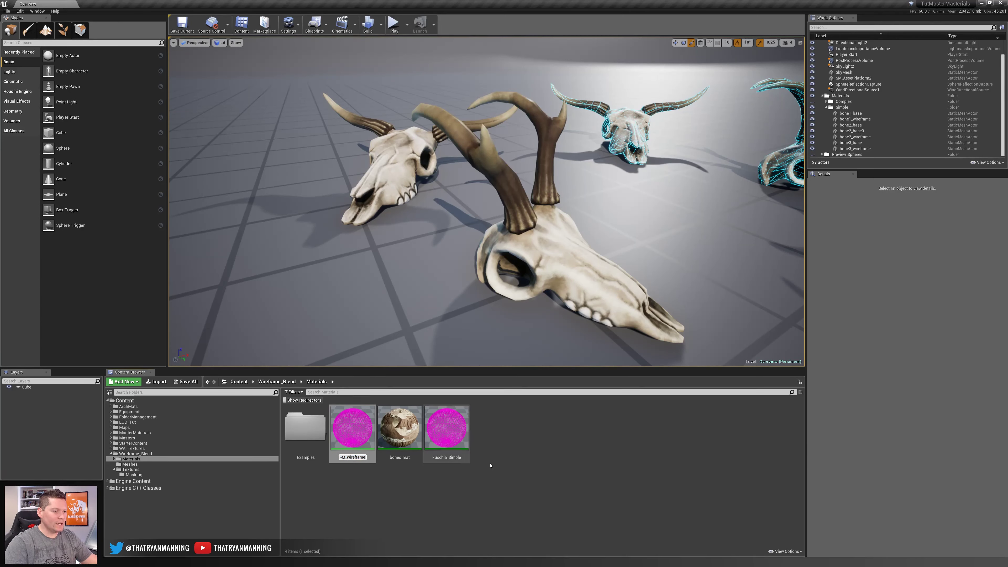
{"action": "type", "text": "_"}
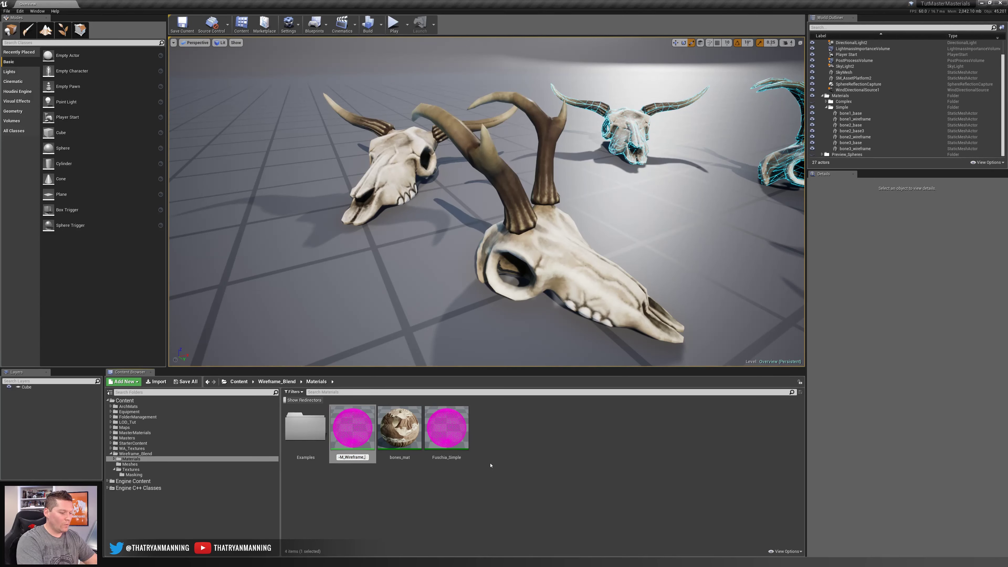
{"action": "type", "text": "Simple"}
{"action": "key", "text": "Return"}
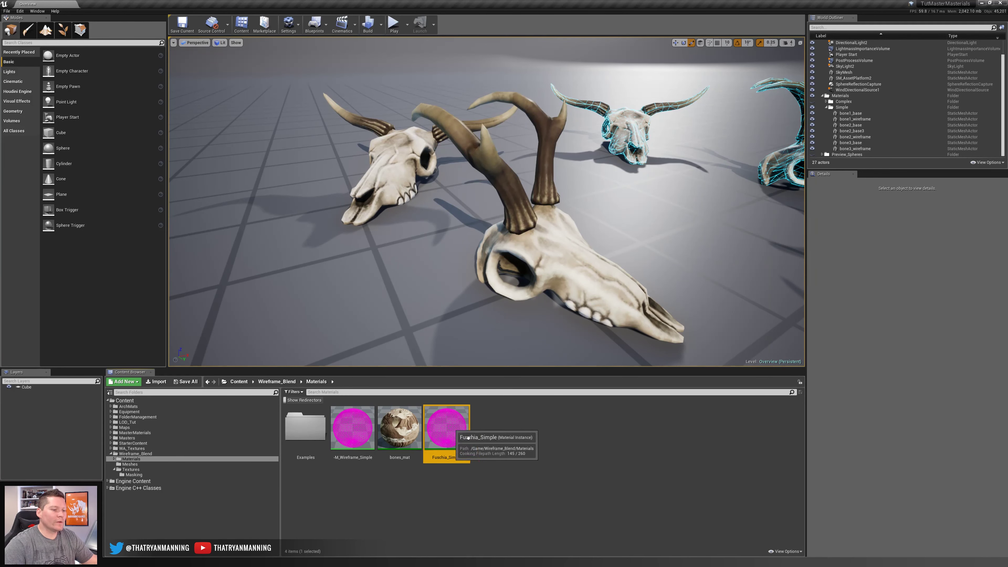
Step: Move bone3_wireframe away from the overlapping bone3_base skull to compare the two meshes, and undo the move
{"action": "left_click", "coordinate": [446, 427]}
{"action": "left_click", "coordinate": [558, 240]}
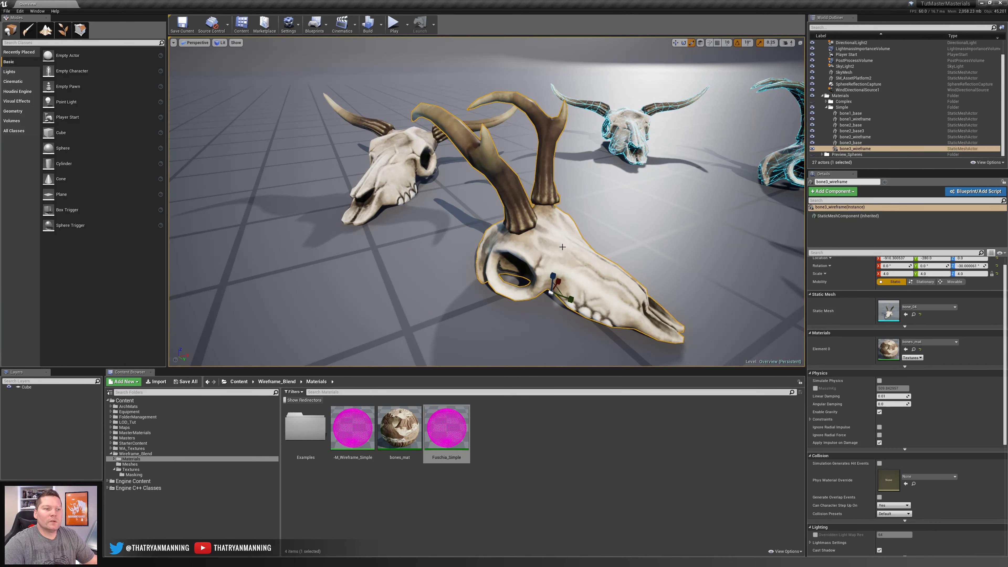
{"action": "key", "text": "Escape"}
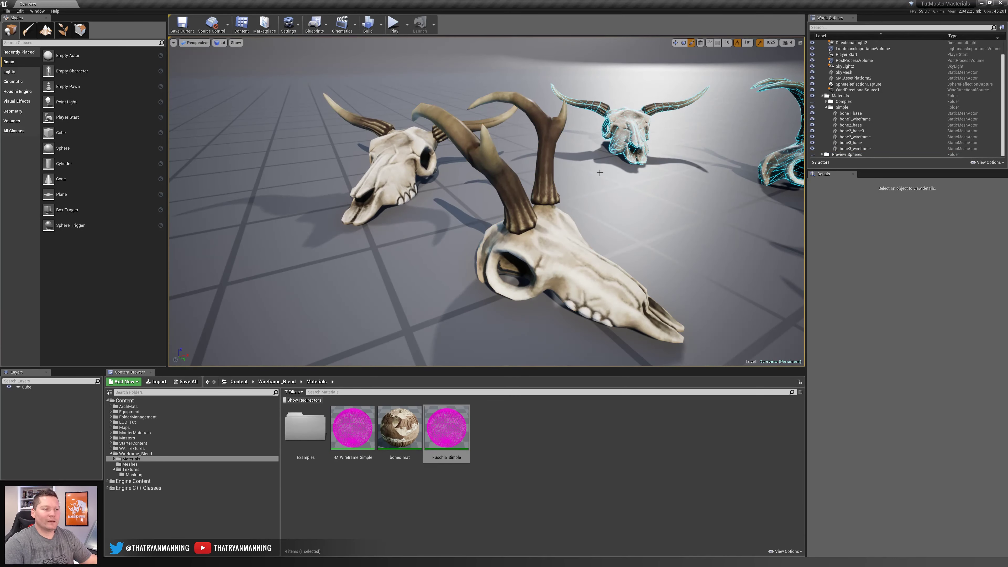
{"action": "left_click", "coordinate": [514, 203]}
{"action": "left_click", "coordinate": [826, 143]}
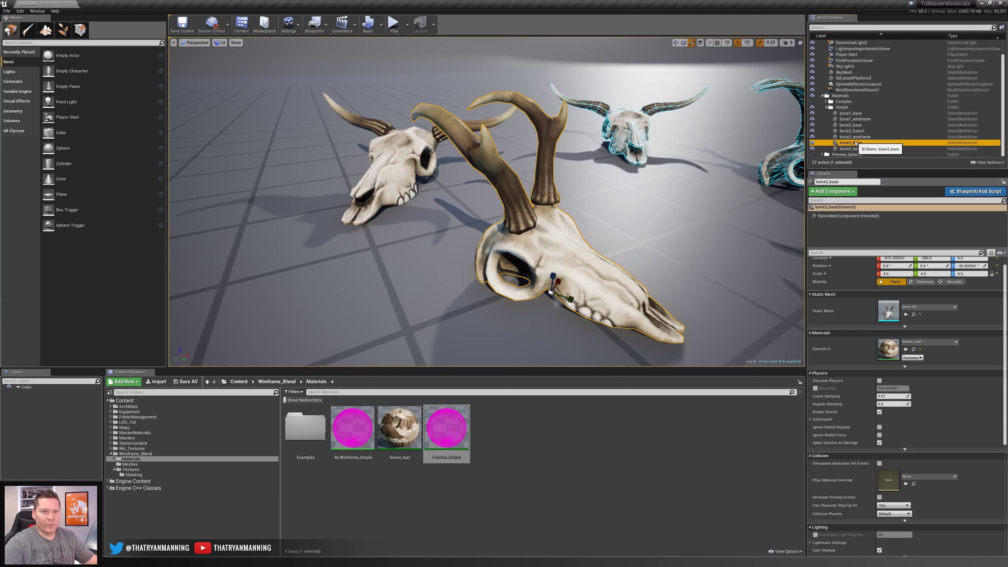
{"action": "left_click", "coordinate": [856, 149]}
{"action": "key", "text": "w"}
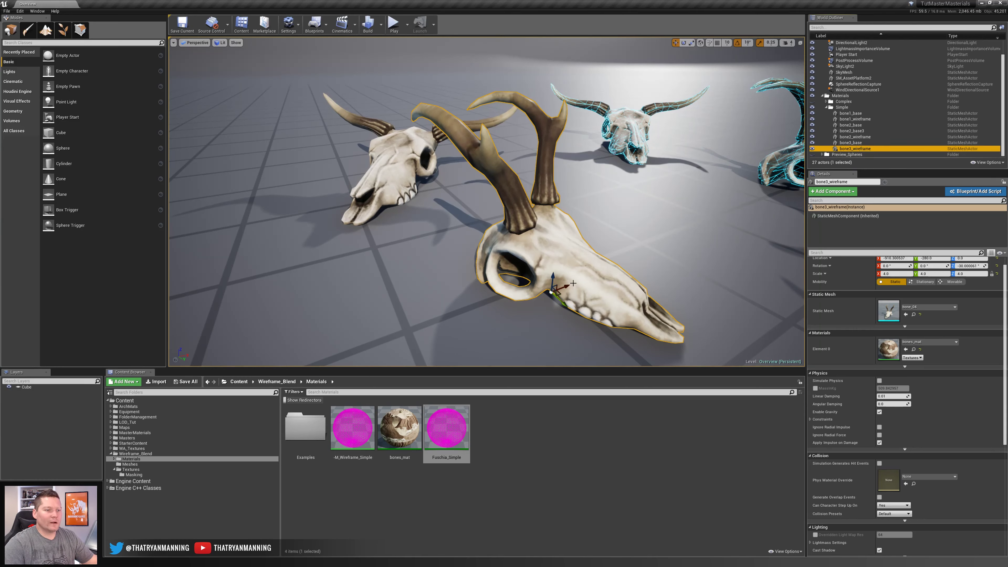
{"action": "left_click_drag", "start_coordinate": [573, 282], "coordinate": [447, 333]}
{"action": "key", "text": "ctrl+z"}
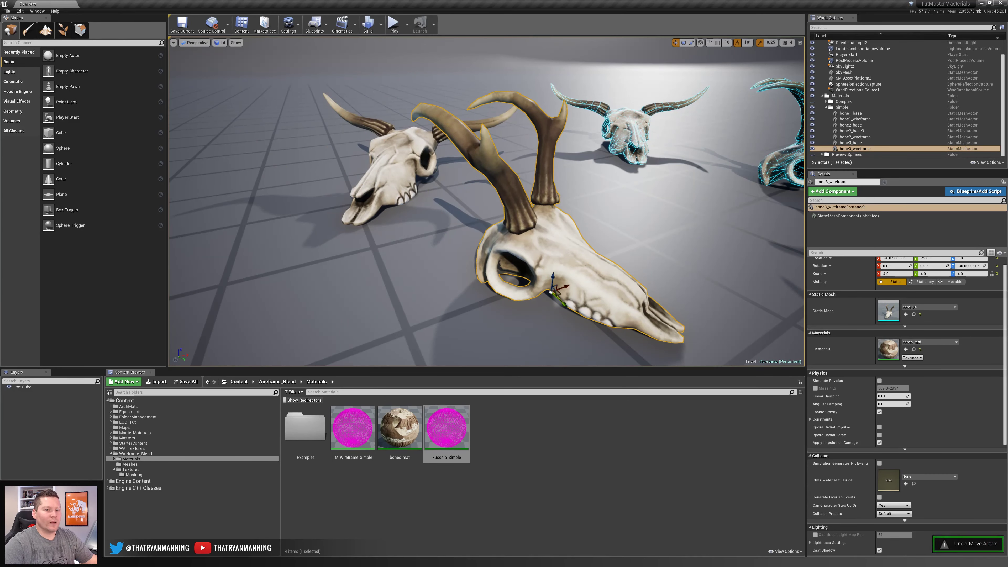
{"action": "left_click", "coordinate": [851, 143]}
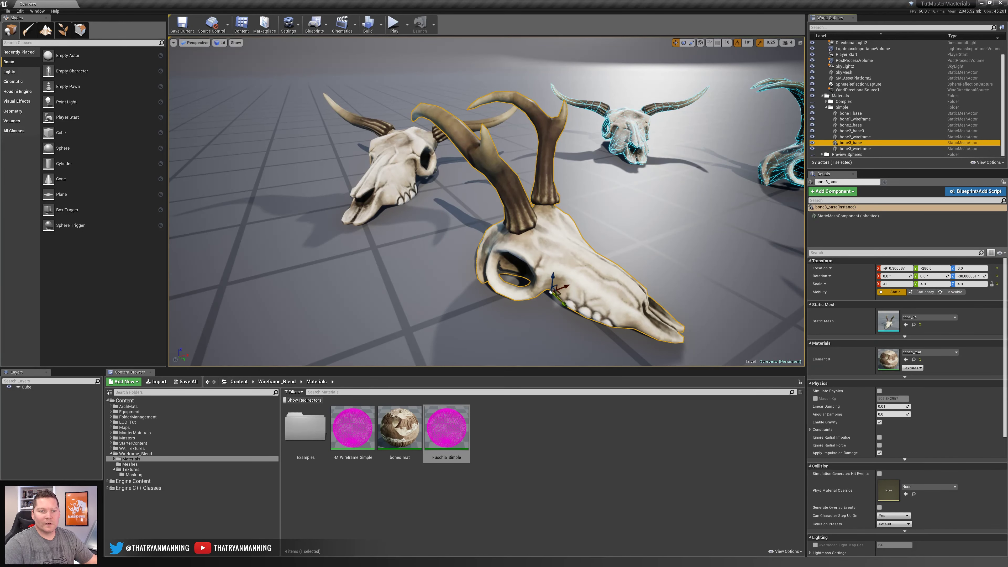
Step: Assign the Fuschia_Simple material instance to Element 0 of the bone3_wireframe mesh
{"action": "left_click", "coordinate": [858, 149]}
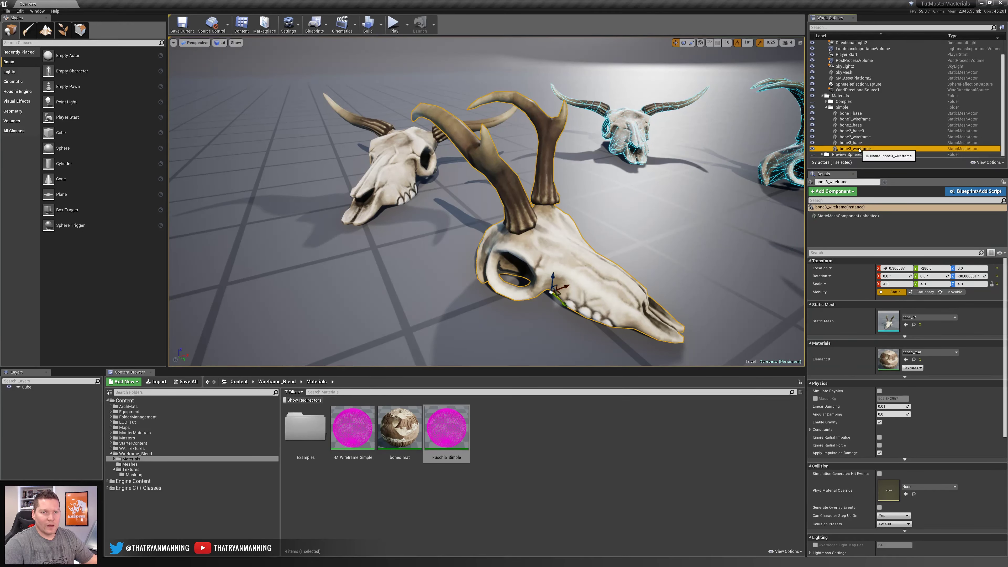
{"action": "left_click", "coordinate": [445, 428]}
{"action": "left_click_drag", "start_coordinate": [445, 428], "coordinate": [889, 359]}
{"action": "key", "text": "Escape"}
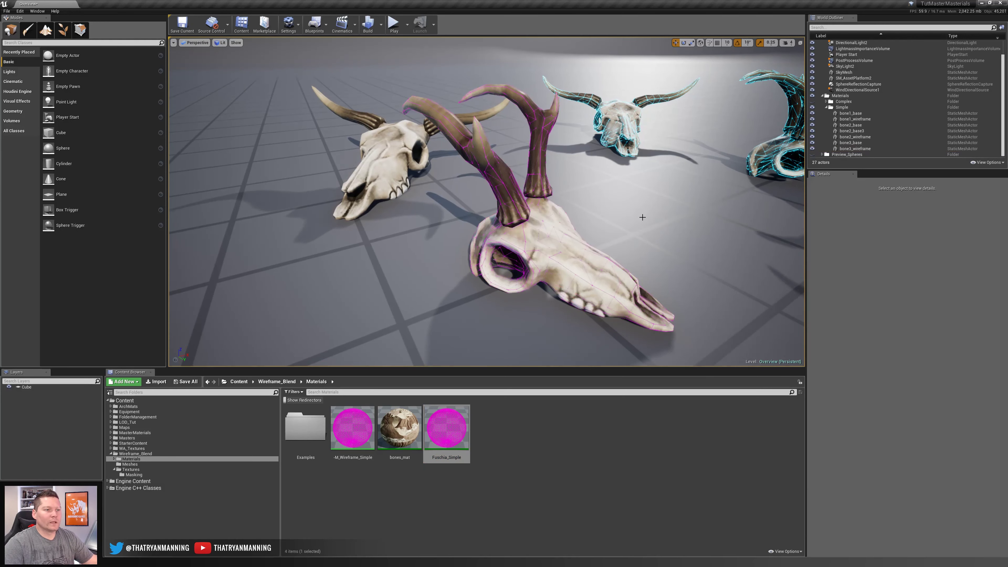
{"action": "right_click_drag", "start_coordinate": [653, 250], "coordinate": [653, 242]}
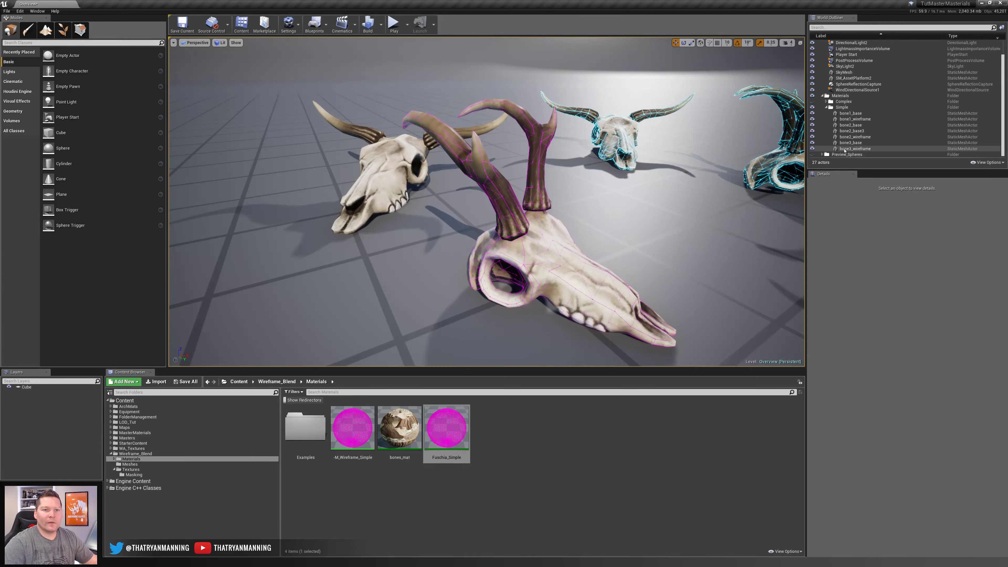
Step: Enter mesh painting with bone3_wireframe selected and restrict vertex painting to the Red channel
{"action": "left_click", "coordinate": [652, 303]}
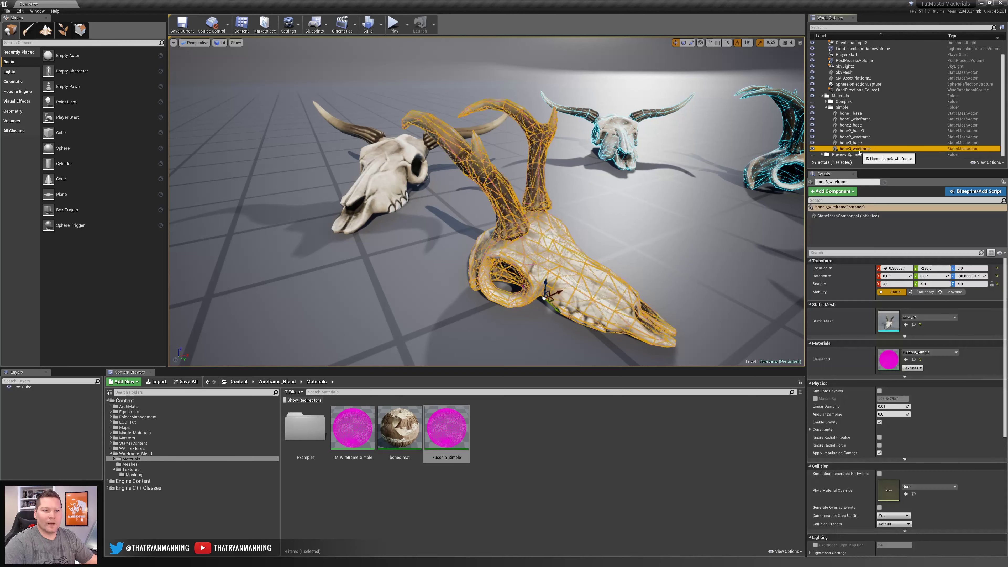
{"action": "left_click", "coordinate": [26, 31]}
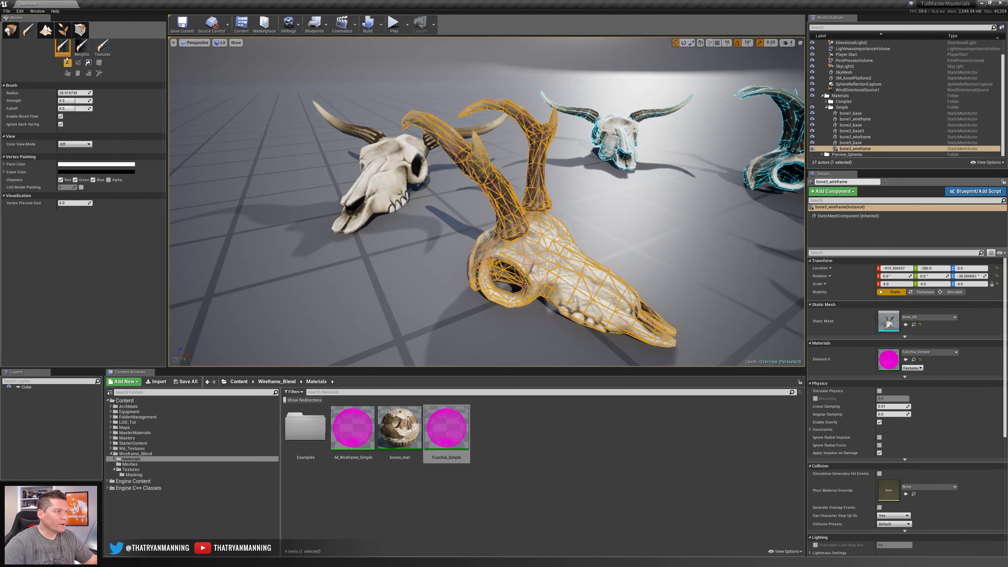
{"action": "left_click", "coordinate": [77, 144]}
{"action": "left_click", "coordinate": [76, 154]}
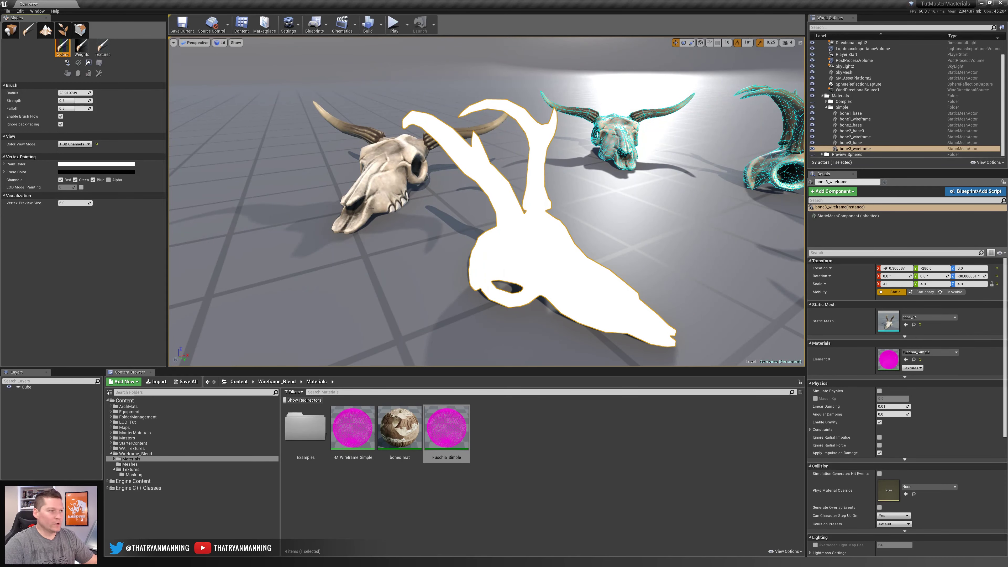
{"action": "left_click", "coordinate": [75, 144]}
{"action": "left_click", "coordinate": [84, 151]}
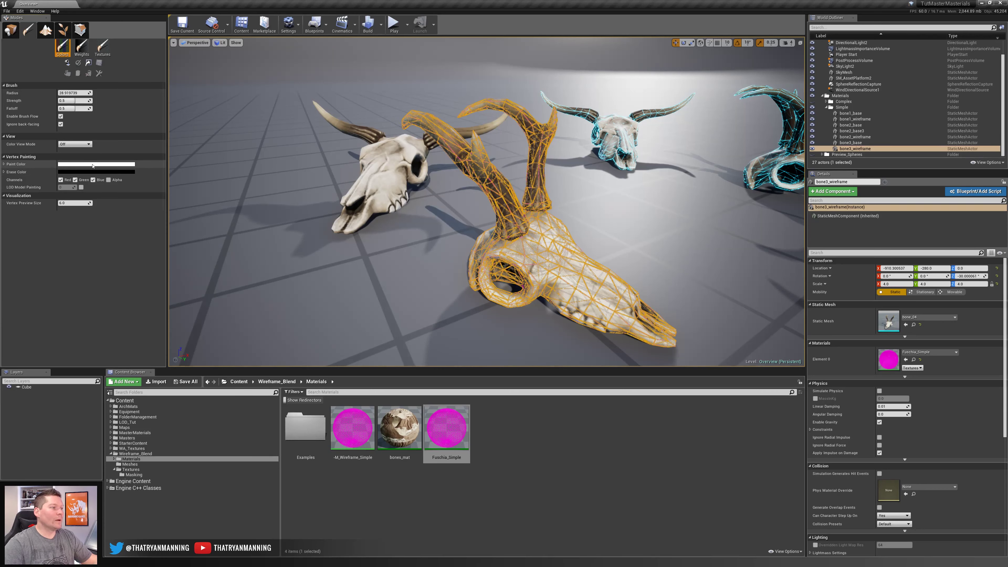
{"action": "left_click", "coordinate": [75, 180]}
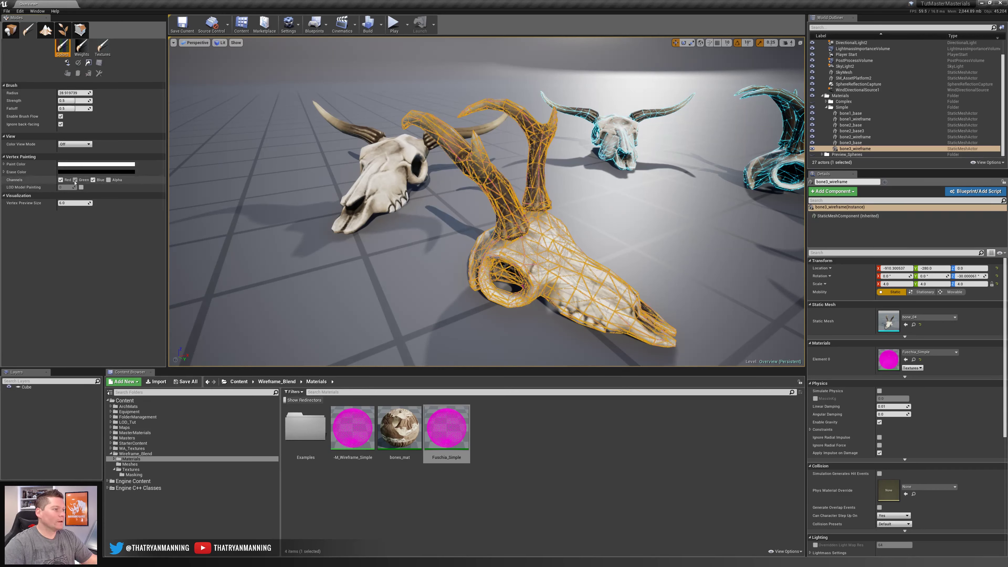
{"action": "left_click", "coordinate": [93, 179]}
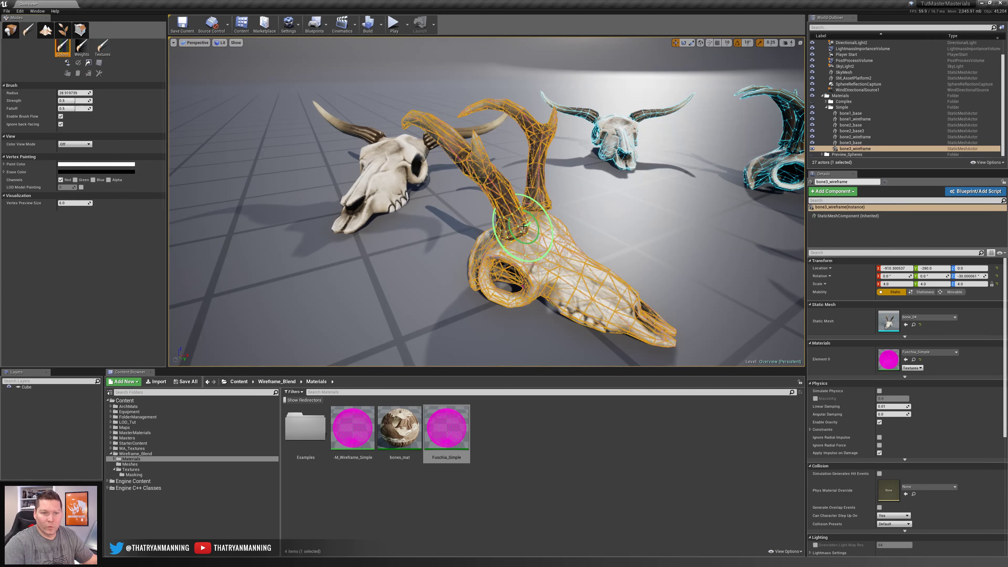
Step: Reduce the brush radius to about 21.15 and swap the paint and erase colors so that black is painted
{"action": "right_click_drag", "start_coordinate": [587, 276], "coordinate": [582, 272]}
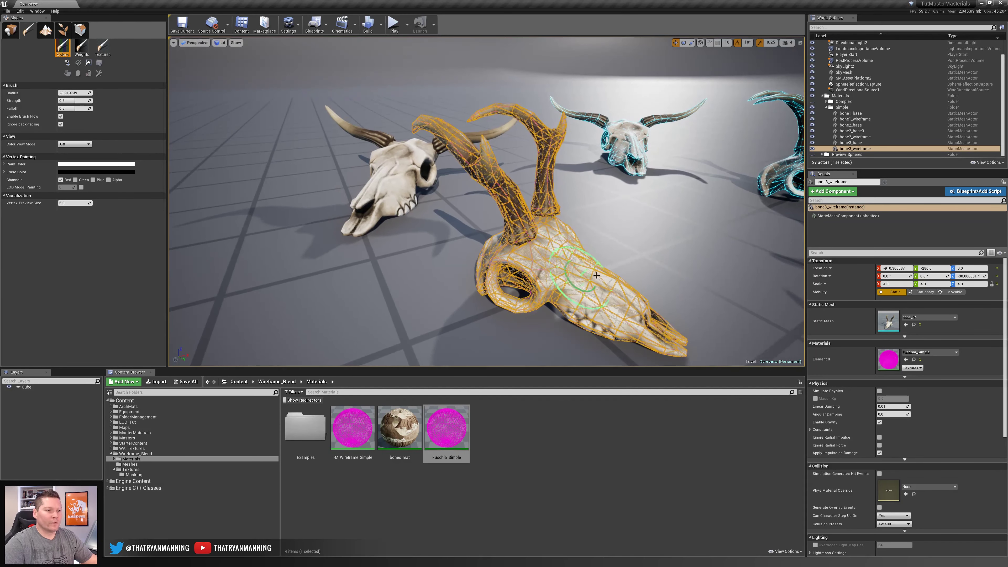
{"action": "key", "text": "bracketright"}
{"action": "key", "text": "bracketright"}
{"action": "key", "text": "bracketleft"}
{"action": "key", "text": "bracketleft"}
{"action": "key", "text": "bracketleft"}
{"action": "key", "text": "bracketleft"}
{"action": "key", "text": "bracketleft"}
{"action": "key", "text": "bracketleft"}
{"action": "key", "text": "bracketleft"}
{"action": "key", "text": "bracketleft"}
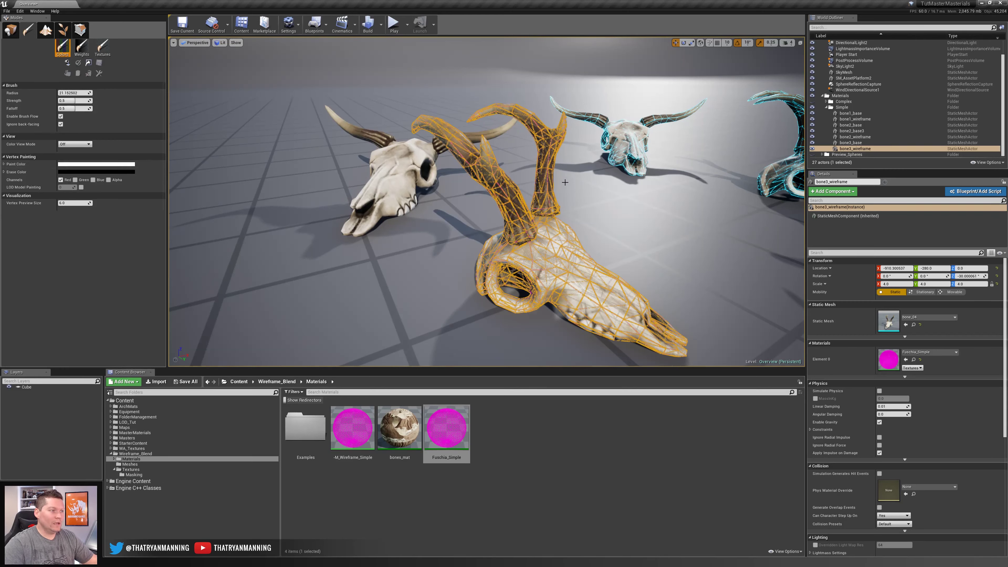
{"action": "key", "text": "x"}
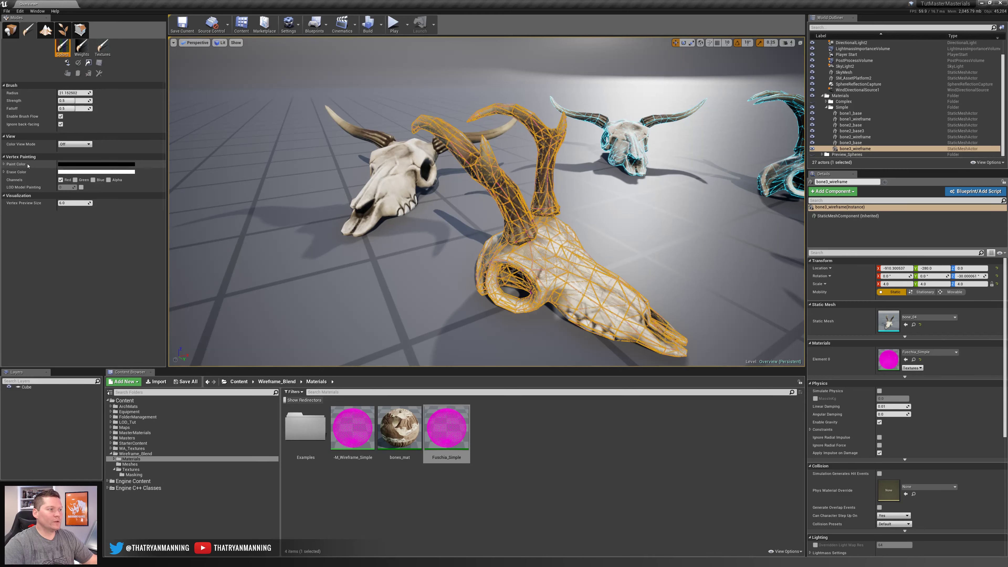
Step: Set the color view mode to RGB Channels and paint black into the red channel over the front skull's snout
{"action": "right_click_drag", "start_coordinate": [619, 264], "coordinate": [639, 265]}
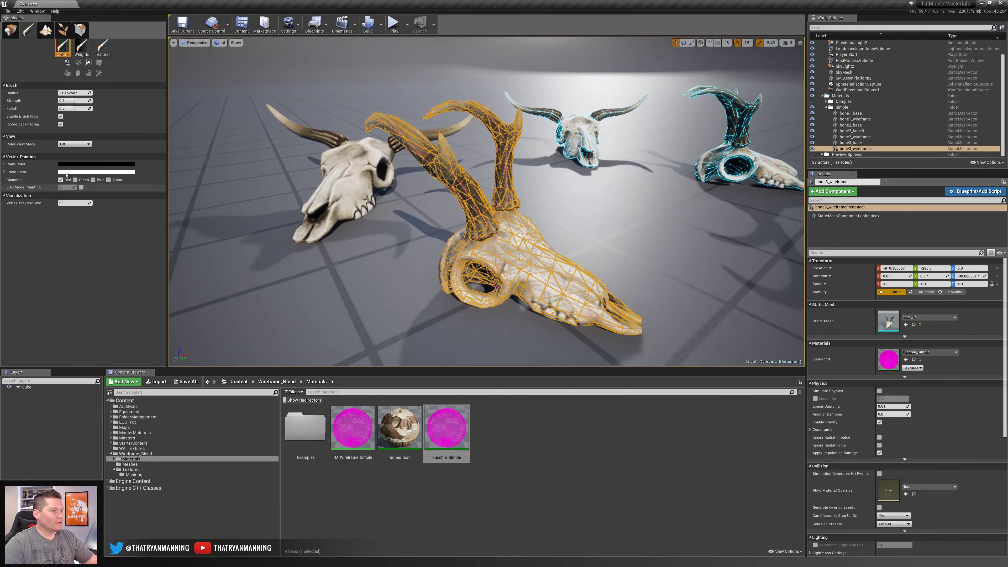
{"action": "left_click", "coordinate": [81, 144]}
{"action": "left_click", "coordinate": [71, 154]}
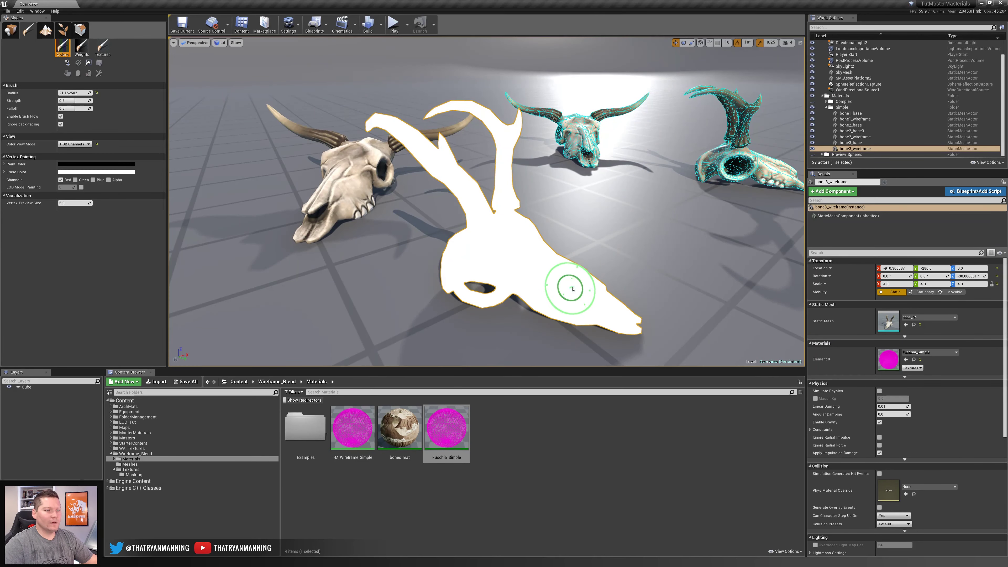
{"action": "mouse_move", "coordinate": [563, 289]}
{"action": "left_mouse_down"}
{"action": "mouse_move", "coordinate": [629, 320]}
{"action": "mouse_move", "coordinate": [552, 296]}
{"action": "left_mouse_up"}
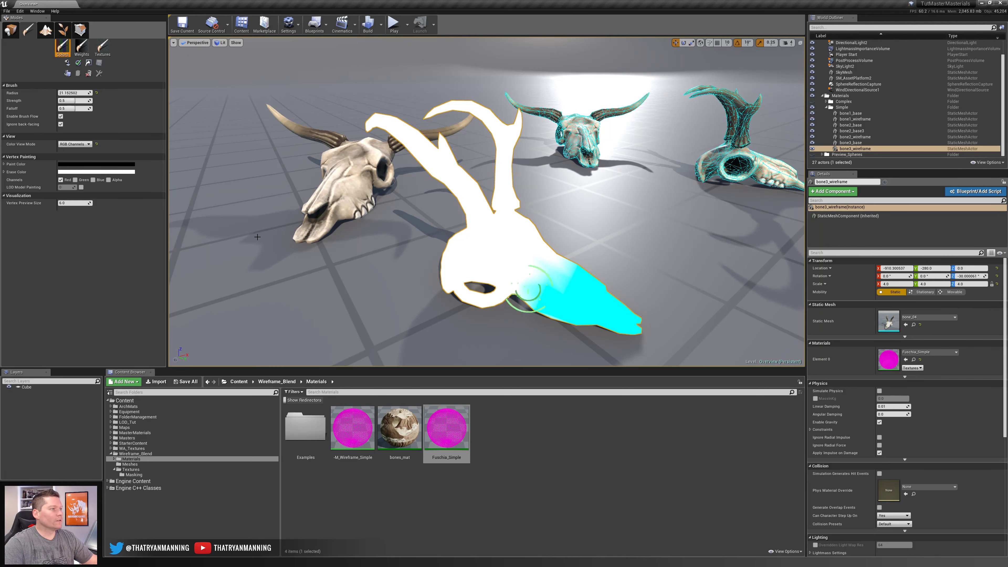
Step: Set the brush strength to 1.0 and paint black into the red channel over the front skull's nearest horn
{"action": "left_click_drag", "start_coordinate": [67, 102], "coordinate": [95, 102]}
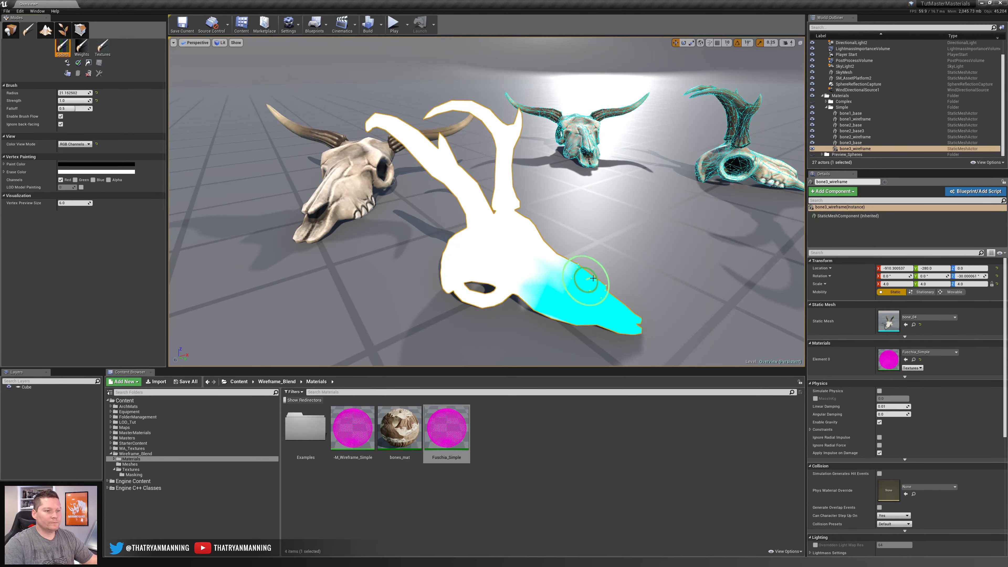
{"action": "right_click_drag", "start_coordinate": [589, 283], "coordinate": [607, 285]}
{"action": "right_click_drag", "start_coordinate": [544, 259], "coordinate": [533, 257]}
{"action": "mouse_move", "coordinate": [534, 258]}
{"action": "left_mouse_down"}
{"action": "mouse_move", "coordinate": [529, 275]}
{"action": "mouse_move", "coordinate": [534, 258]}
{"action": "mouse_move", "coordinate": [536, 272]}
{"action": "left_mouse_up"}
{"action": "mouse_move", "coordinate": [351, 116]}
{"action": "left_mouse_down"}
{"action": "mouse_move", "coordinate": [364, 107]}
{"action": "mouse_move", "coordinate": [405, 130]}
{"action": "mouse_move", "coordinate": [397, 134]}
{"action": "left_mouse_up"}
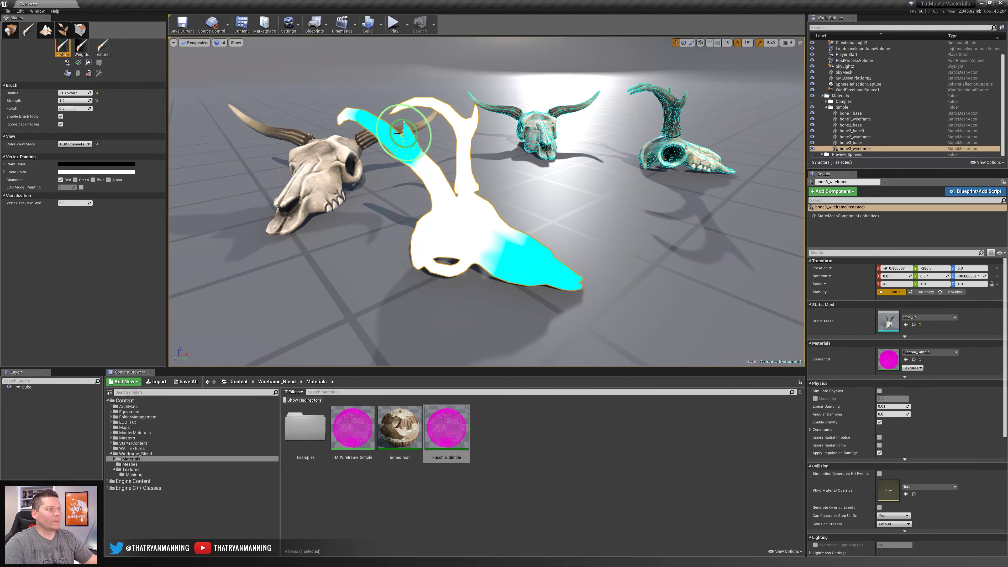
Step: Leave mesh painting, clear the selection and inspect the front skull's painted wireframe up close
{"action": "left_click", "coordinate": [11, 32]}
{"action": "right_click_drag", "start_coordinate": [592, 239], "coordinate": [591, 248]}
{"action": "key", "text": "Escape"}
{"action": "key", "text": "w"}
{"action": "key", "text": "s"}
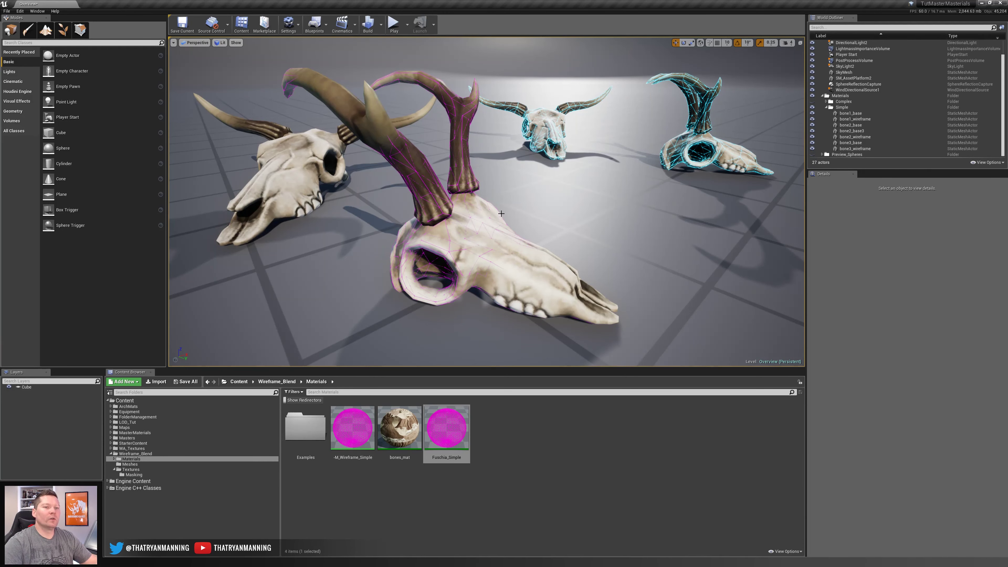
{"action": "key", "text": "w"}
{"action": "right_click_drag", "start_coordinate": [501, 214], "coordinate": [494, 230]}
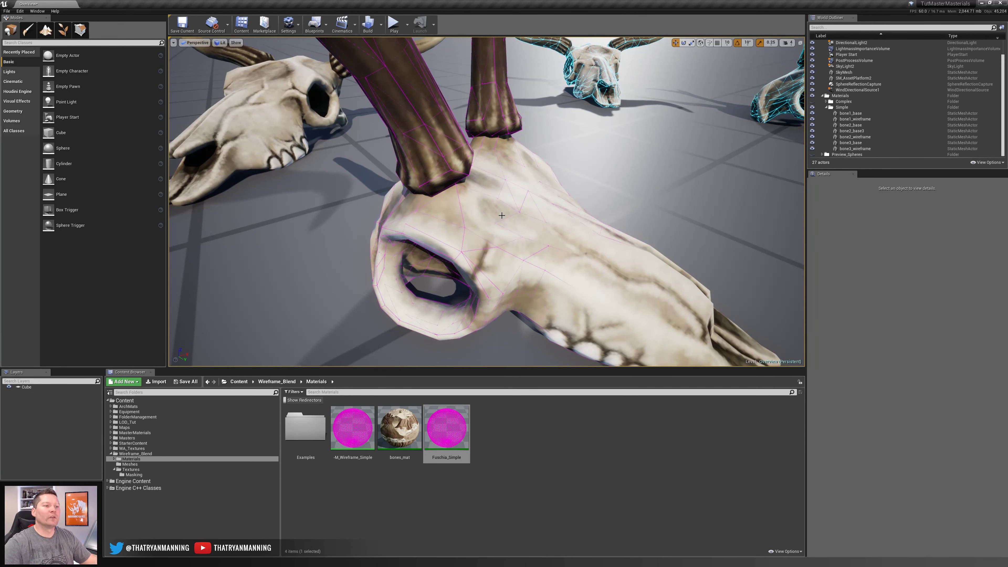
{"action": "key", "text": "s"}
{"action": "right_click_drag", "start_coordinate": [770, 151], "coordinate": [770, 134]}
Step: Try scaling bone3_wireframe up uniformly to 5.25 and check how its wireframe sits around the base skull
{"action": "left_click", "coordinate": [870, 148]}
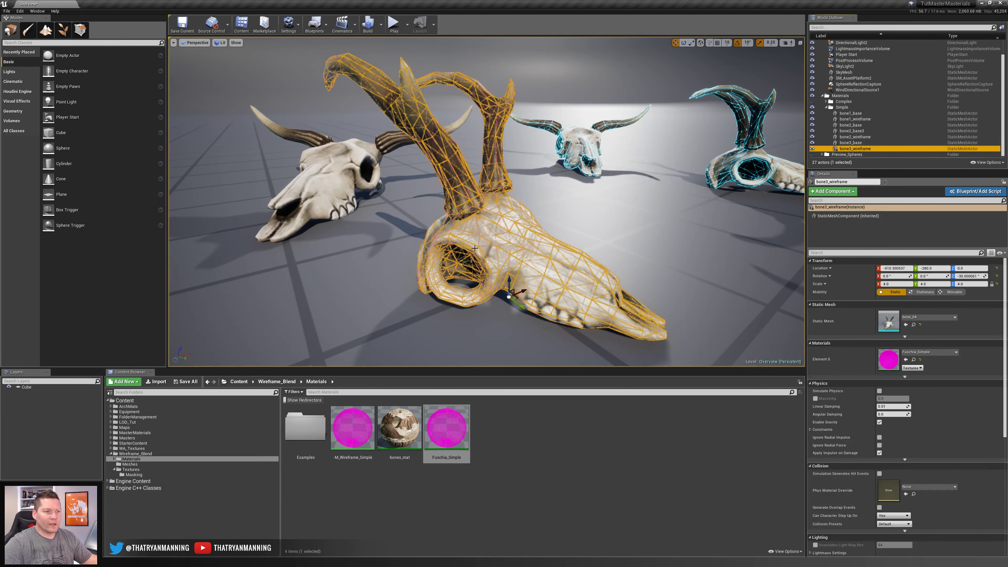
{"action": "key", "text": "r"}
{"action": "left_click_drag", "start_coordinate": [508, 298], "coordinate": [520, 283]}
{"action": "key", "text": "Escape"}
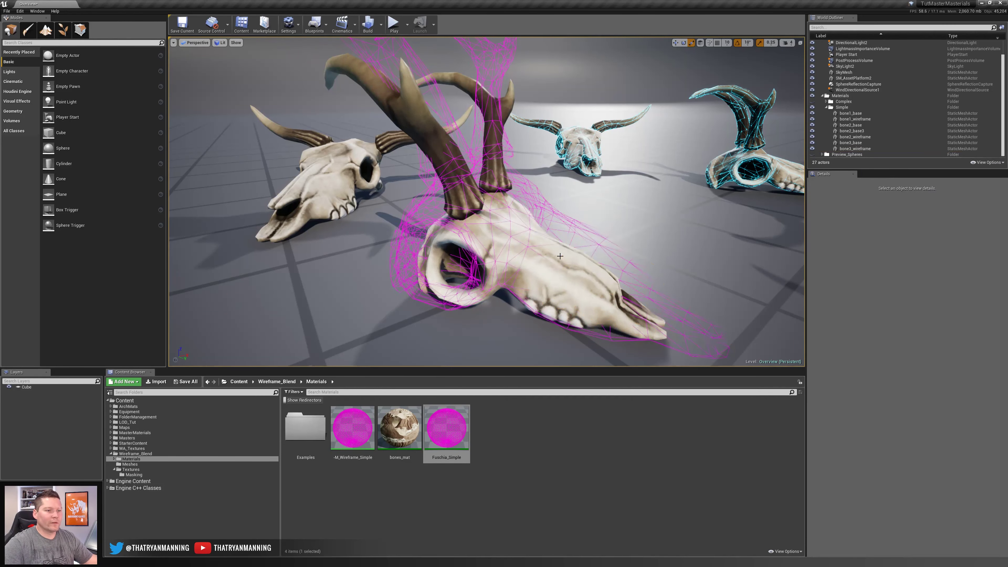
{"action": "right_click_drag", "start_coordinate": [557, 217], "coordinate": [559, 195]}
{"action": "key", "text": "q"}
{"action": "key", "text": "s"}
{"action": "key", "text": "e"}
{"action": "right_click_drag", "start_coordinate": [446, 117], "coordinate": [447, 114]}
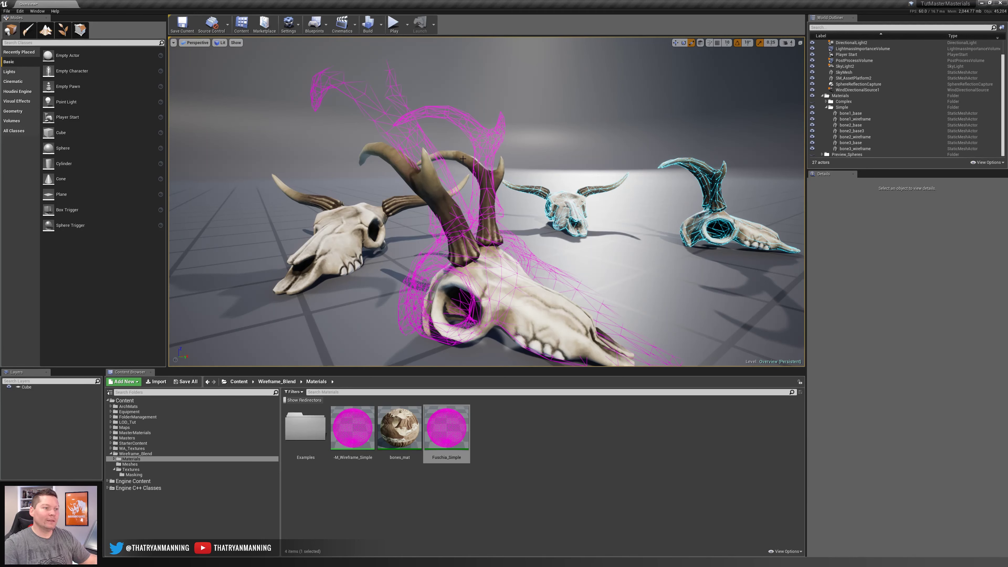
{"action": "right_click_drag", "start_coordinate": [524, 316], "coordinate": [504, 290]}
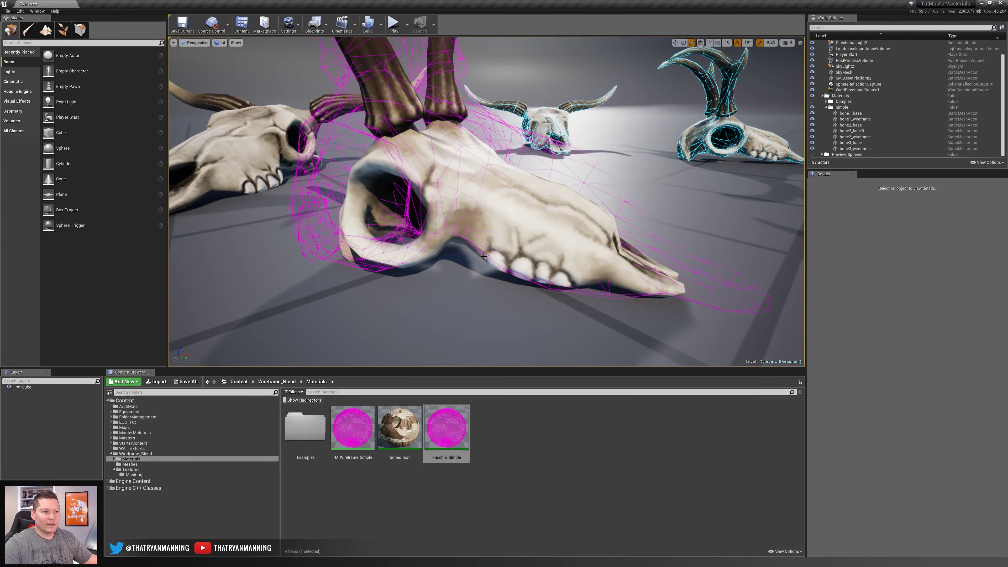
Step: Undo the enlargement of bone3_wireframe and clear the selection
{"action": "left_click", "coordinate": [860, 149]}
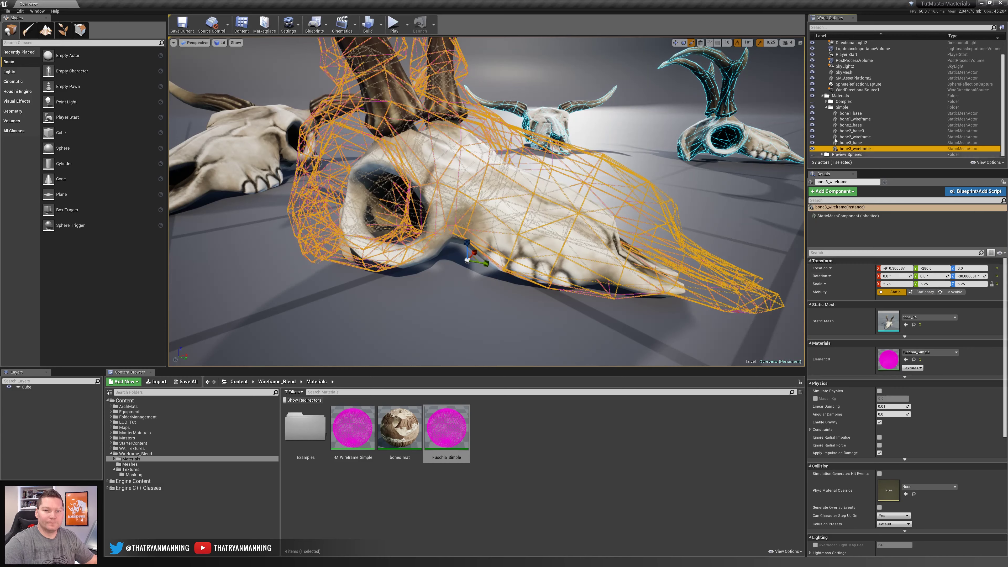
{"action": "right_click", "coordinate": [575, 236]}
{"action": "type", "text": "zz"}
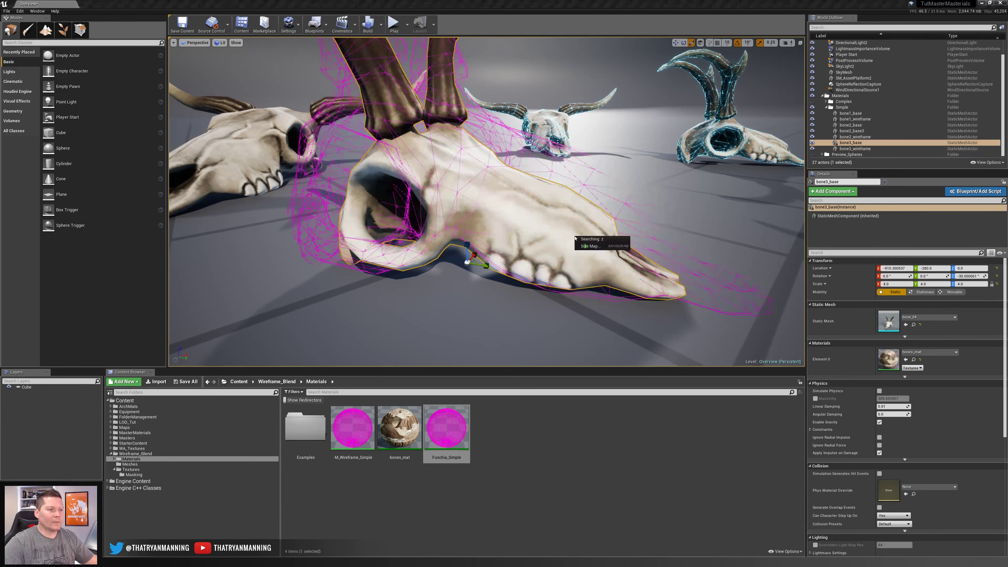
{"action": "right_click_drag", "start_coordinate": [669, 212], "coordinate": [673, 174]}
{"action": "key", "text": "ctrl+z"}
{"action": "key", "text": "ctrl+z"}
{"action": "key", "text": "ctrl+z"}
{"action": "key", "text": "ctrl+z"}
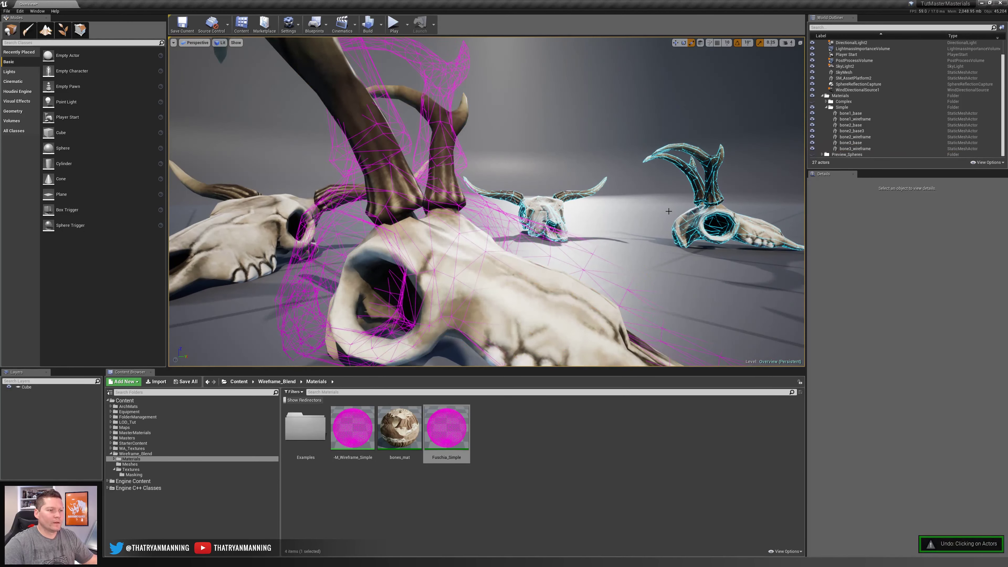
{"action": "key", "text": "Escape"}
{"action": "right_click_drag", "start_coordinate": [654, 210], "coordinate": [654, 245]}
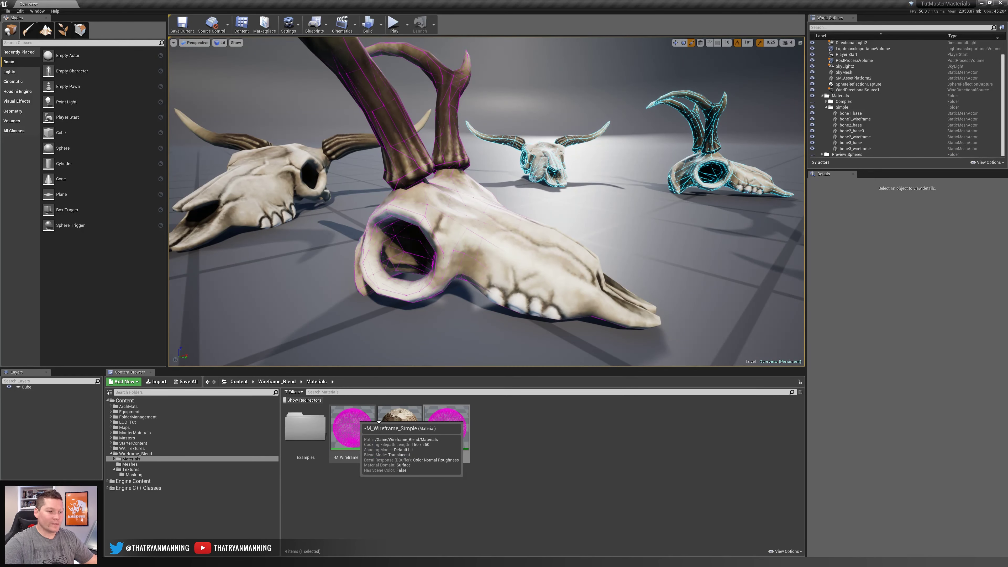
Step: Open the M_Wireframe_Simple material and add ObjectPositionWS and WorldPosition nodes below the Vertex Color node
{"action": "double_click", "coordinate": [352, 428]}
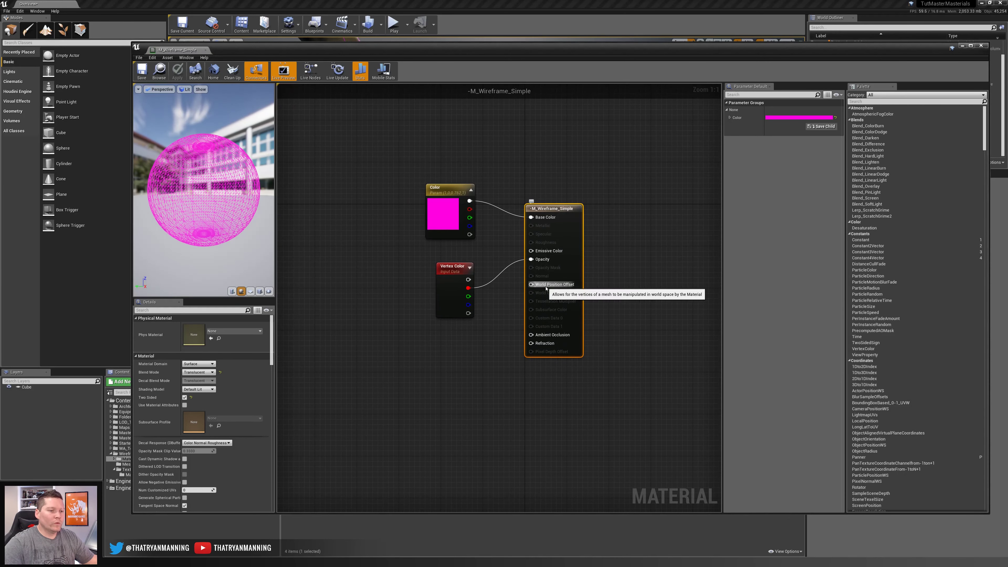
{"action": "left_click_drag", "start_coordinate": [473, 339], "coordinate": [417, 194]}
{"action": "left_click", "coordinate": [527, 358]}
{"action": "right_click_drag", "start_coordinate": [384, 353], "coordinate": [513, 343]}
{"action": "right_click", "coordinate": [423, 326]}
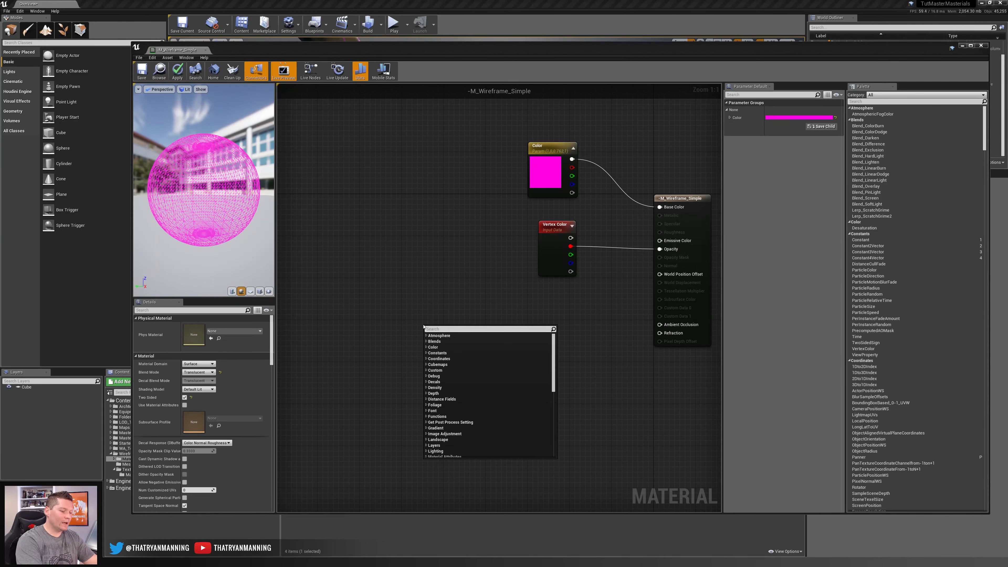
{"action": "type", "text": "obj"}
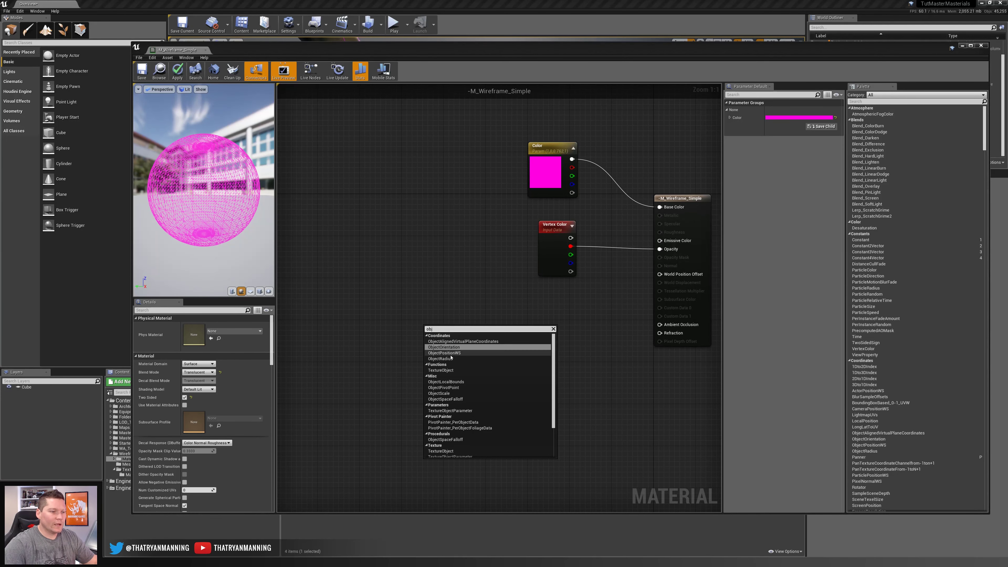
{"action": "left_click", "coordinate": [444, 353]}
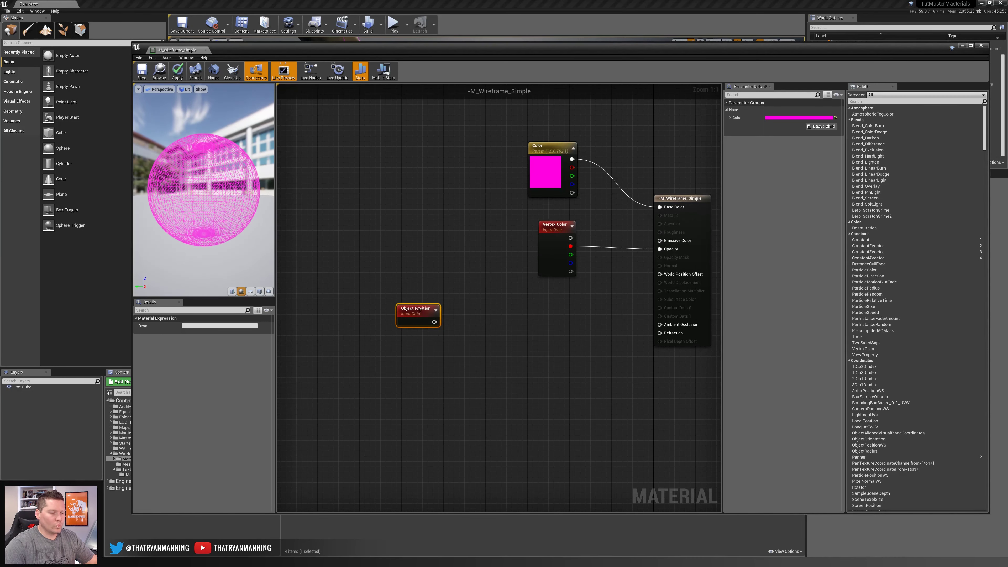
{"action": "right_click", "coordinate": [418, 352]}
{"action": "type", "text": "worl"}
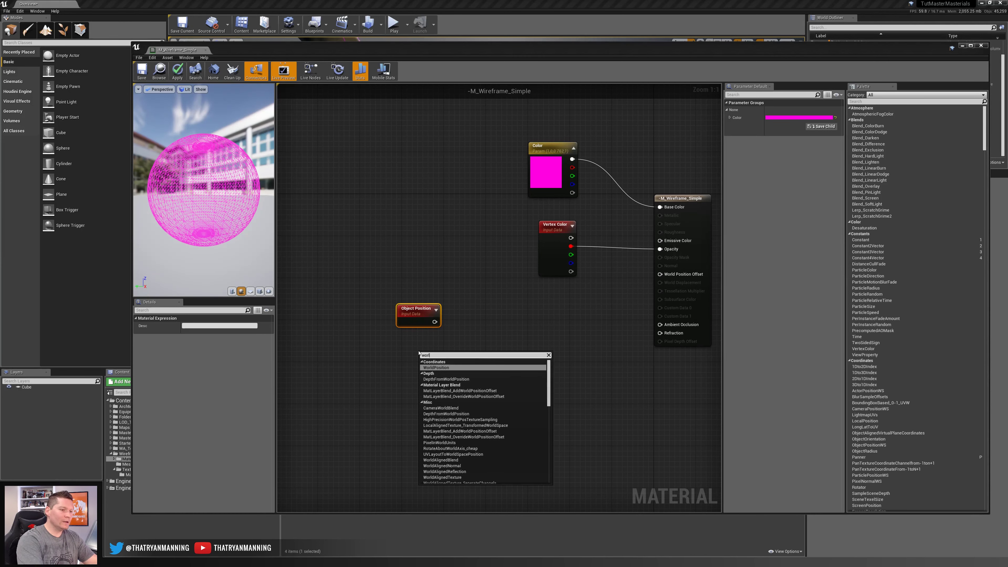
{"action": "left_click", "coordinate": [425, 368]}
Step: Add a Subtract node with Object Position as input A and Absolute World Position as input B
{"action": "left_click_drag", "start_coordinate": [401, 347], "coordinate": [488, 343]}
{"action": "type", "text": "sub"}
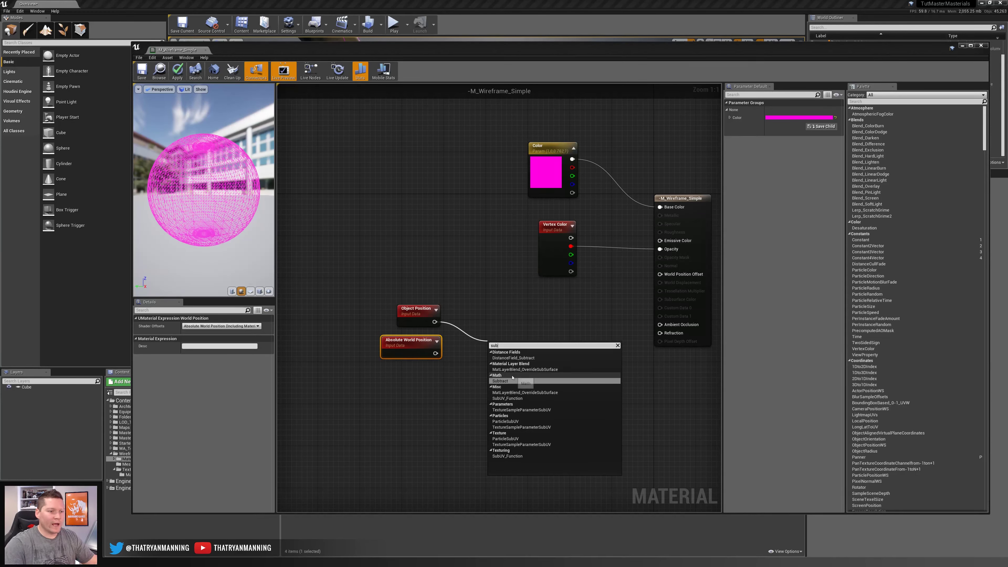
{"action": "left_click", "coordinate": [512, 378]}
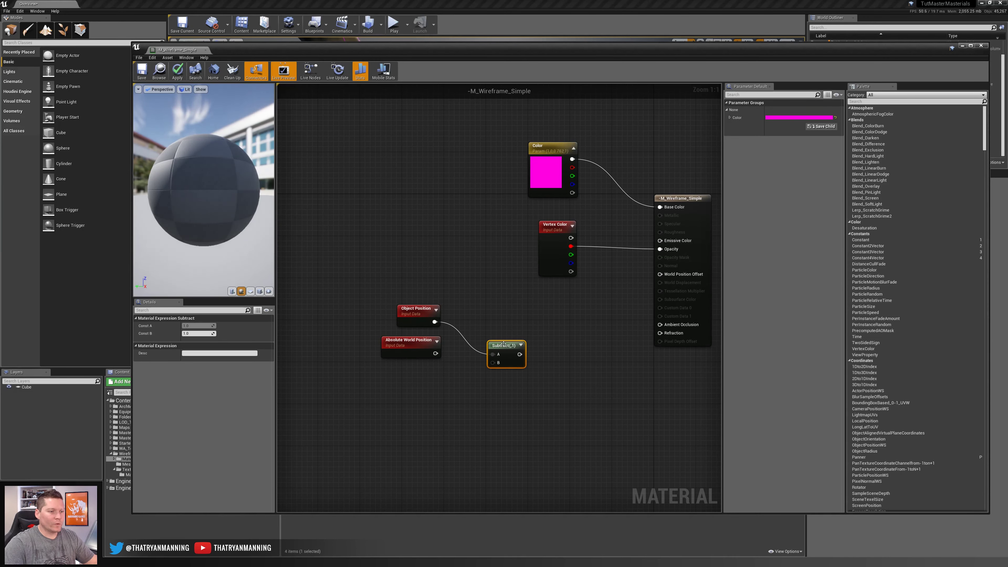
{"action": "left_click_drag", "start_coordinate": [502, 342], "coordinate": [480, 323]}
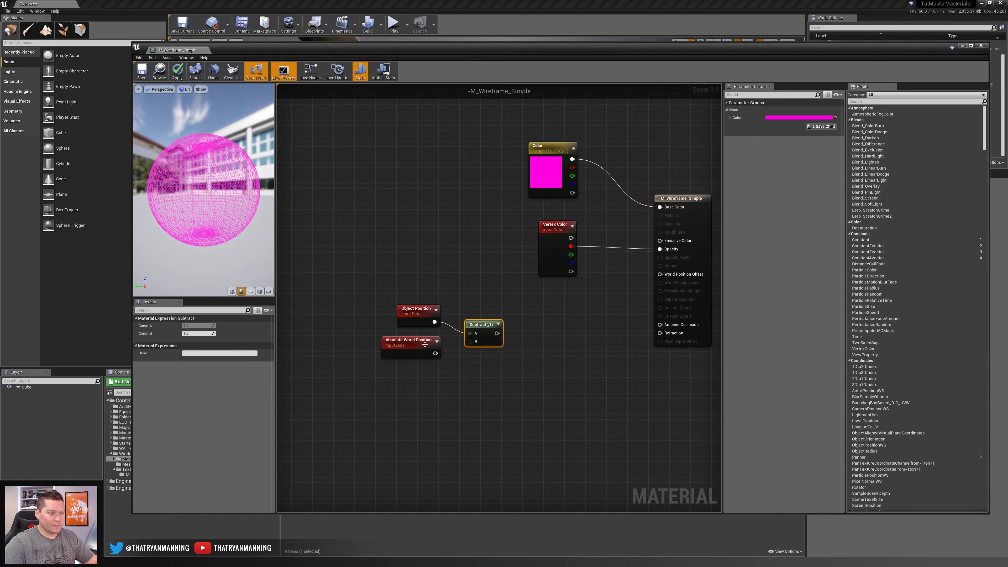
{"action": "left_click_drag", "start_coordinate": [435, 353], "coordinate": [472, 329]}
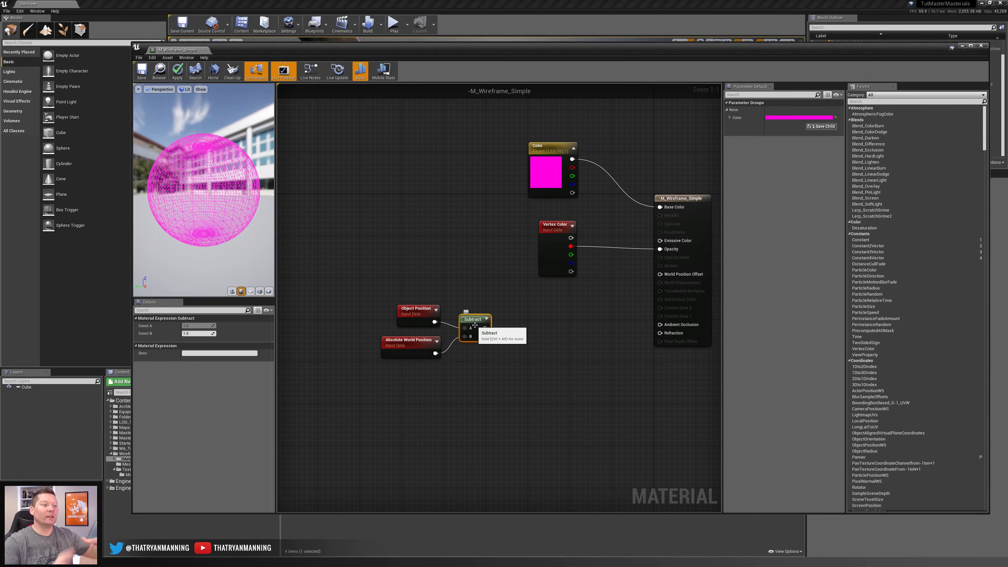
{"action": "left_click_drag", "start_coordinate": [475, 326], "coordinate": [470, 331]}
{"action": "left_click", "coordinate": [322, 283]}
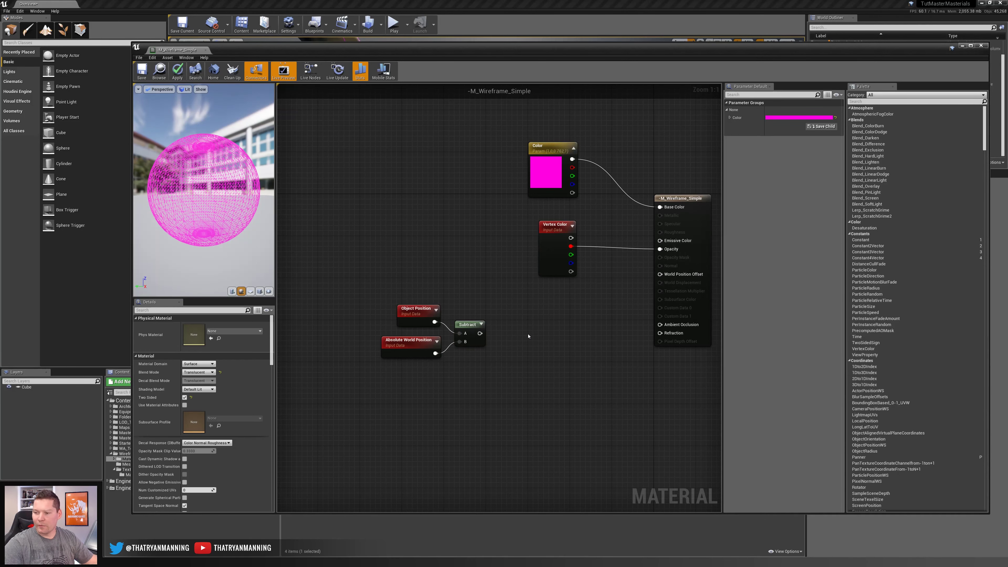
Step: Add a Multiply node that takes the Subtract result as input A
{"action": "right_click_drag", "start_coordinate": [544, 365], "coordinate": [545, 351]}
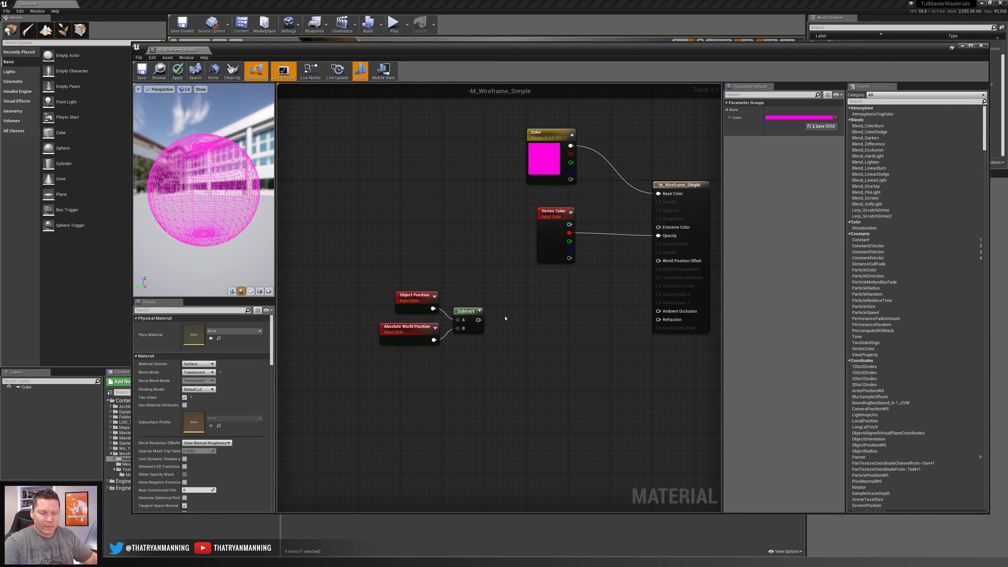
{"action": "left_click_drag", "start_coordinate": [477, 320], "coordinate": [562, 314]}
{"action": "type", "text": "mul"}
{"action": "key", "text": "Return"}
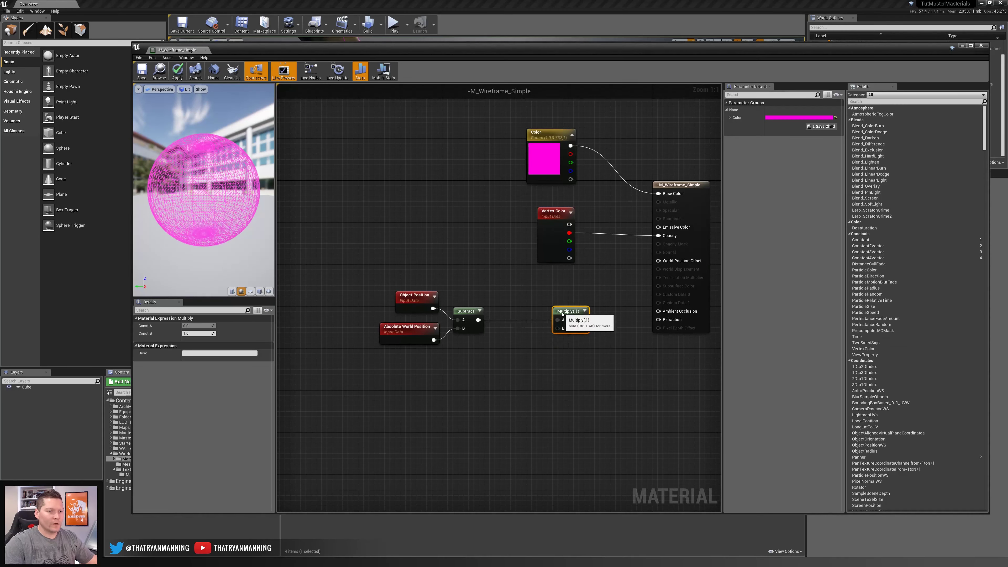
Step: Add a constant feeding the Multiply node's input B and convert it to a scalar parameter named WPO
{"action": "left_click", "coordinate": [489, 388]}
{"action": "mouse_move", "coordinate": [495, 394]}
{"action": "left_mouse_down"}
{"action": "mouse_move", "coordinate": [470, 363]}
{"action": "mouse_move", "coordinate": [481, 391]}
{"action": "mouse_move", "coordinate": [564, 329]}
{"action": "left_mouse_up"}
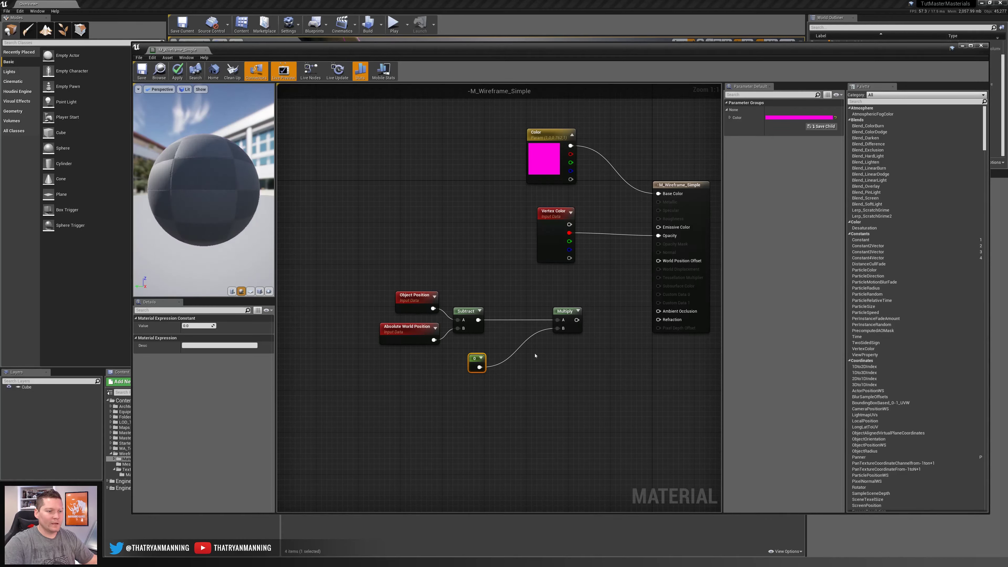
{"action": "right_click", "coordinate": [476, 358]}
{"action": "left_click", "coordinate": [486, 362]}
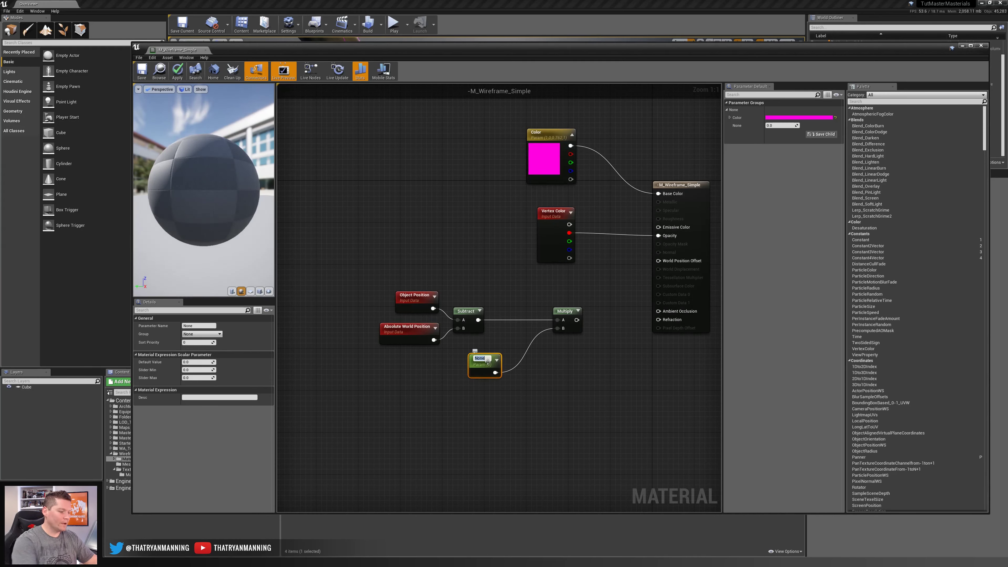
{"action": "type", "text": "WPO"}
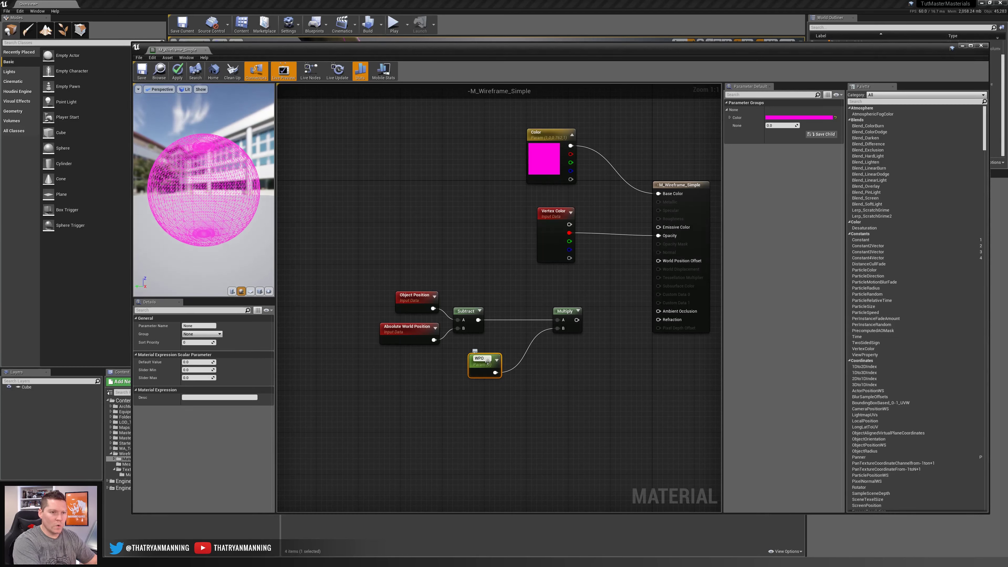
{"action": "key", "text": "Return"}
{"action": "left_click_drag", "start_coordinate": [488, 361], "coordinate": [477, 361]}
Step: Connect the Multiply result to World Position Offset, save the material and minimize its editor
{"action": "mouse_move", "coordinate": [577, 319]}
{"action": "left_mouse_down"}
{"action": "mouse_move", "coordinate": [595, 321]}
{"action": "mouse_move", "coordinate": [658, 260]}
{"action": "left_mouse_up"}
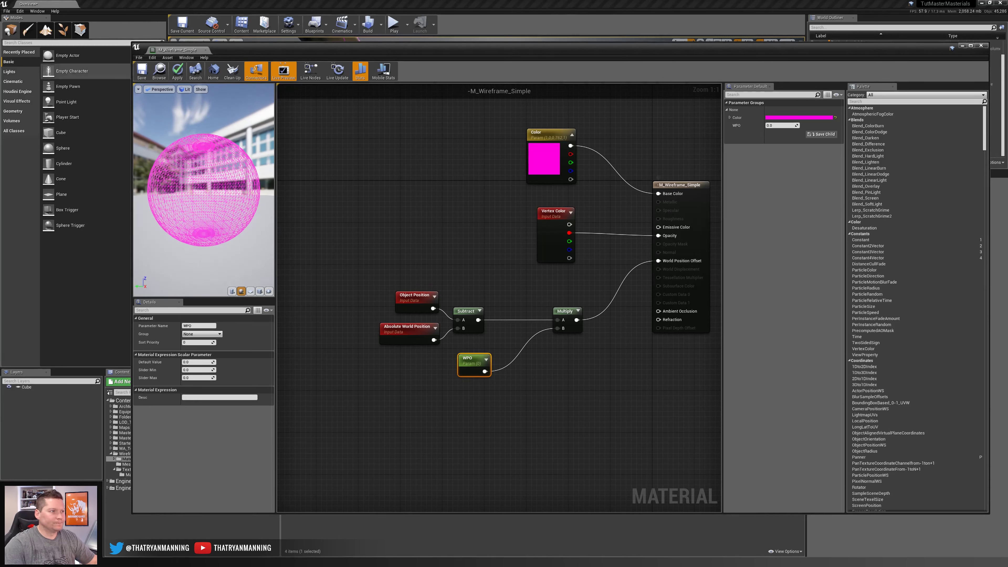
{"action": "left_click", "coordinate": [142, 71]}
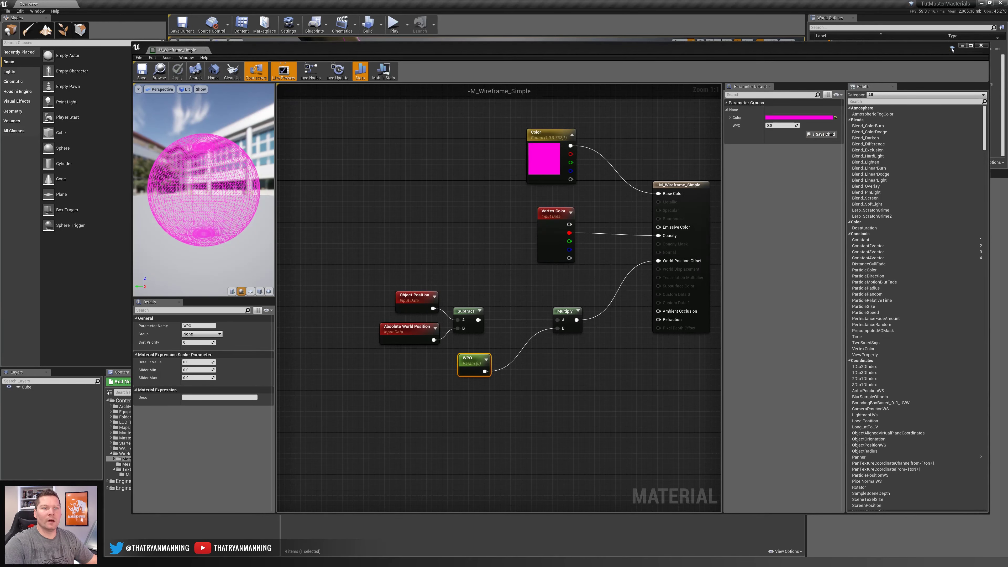
{"action": "left_click", "coordinate": [963, 45]}
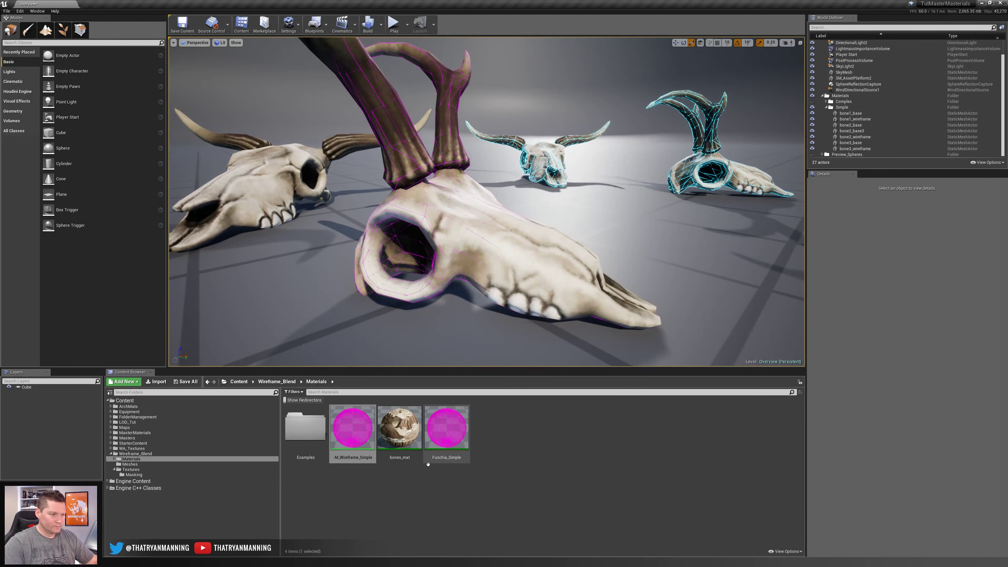
Step: Open the Fuschia_Simple material instance beside the skull view and enable its WPO parameter override
{"action": "double_click", "coordinate": [452, 416]}
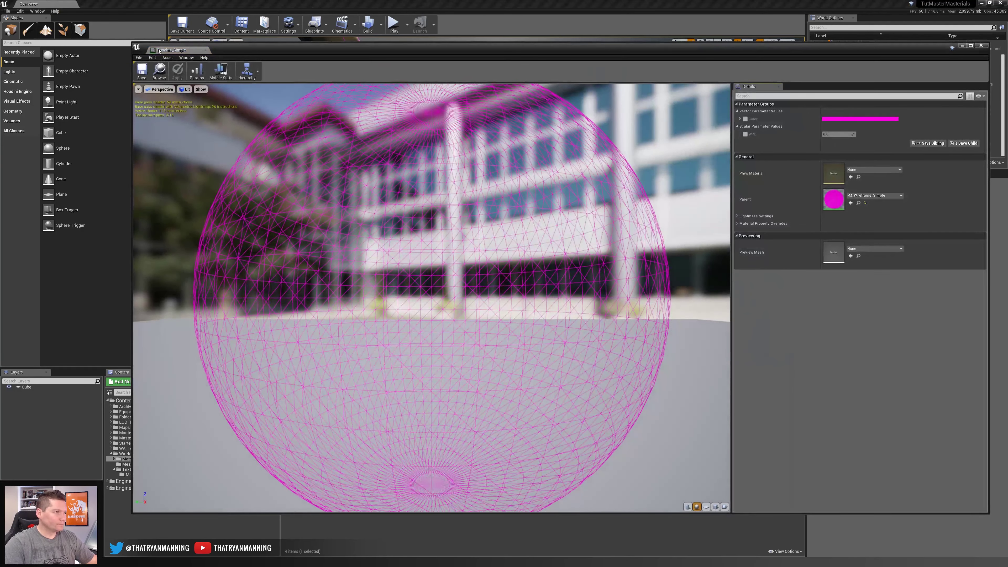
{"action": "left_click_drag", "start_coordinate": [130, 42], "coordinate": [624, 31]}
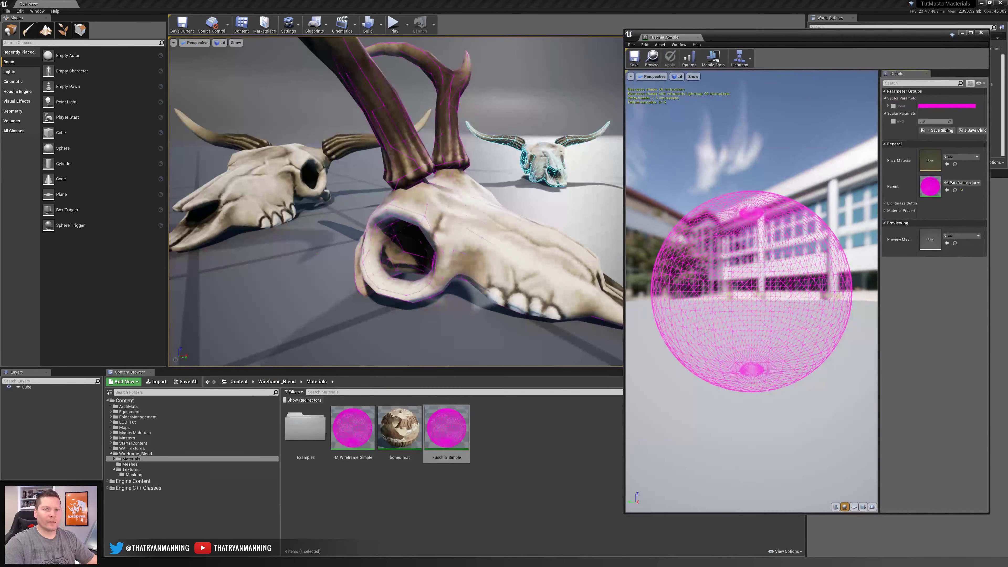
{"action": "left_click", "coordinate": [893, 121]}
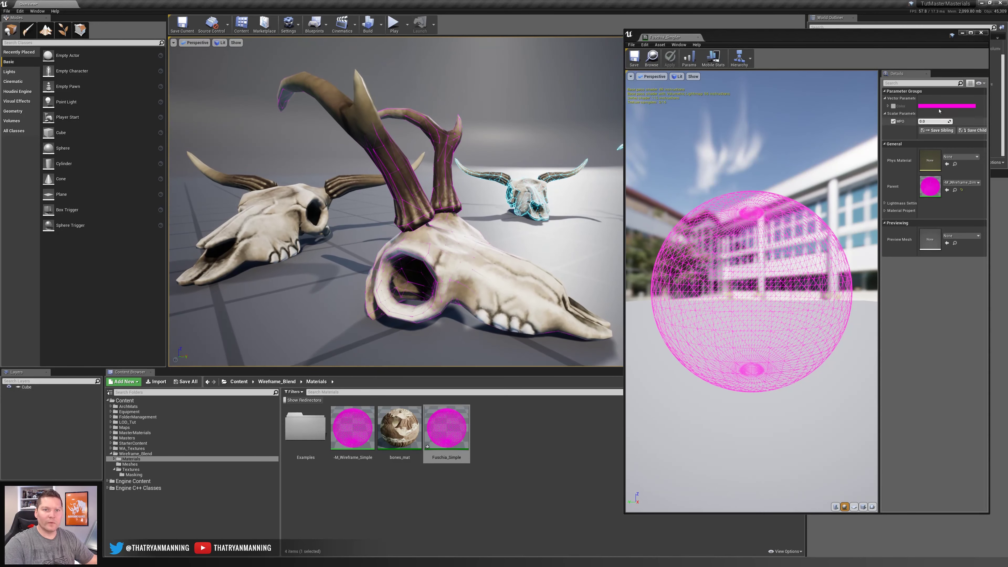
Step: Try a WPO value of about -0.03 and reset the parameter to 0.0
{"action": "mouse_move", "coordinate": [928, 121]}
{"action": "left_mouse_down"}
{"action": "mouse_move", "coordinate": [950, 122]}
{"action": "mouse_move", "coordinate": [925, 128]}
{"action": "left_mouse_up"}
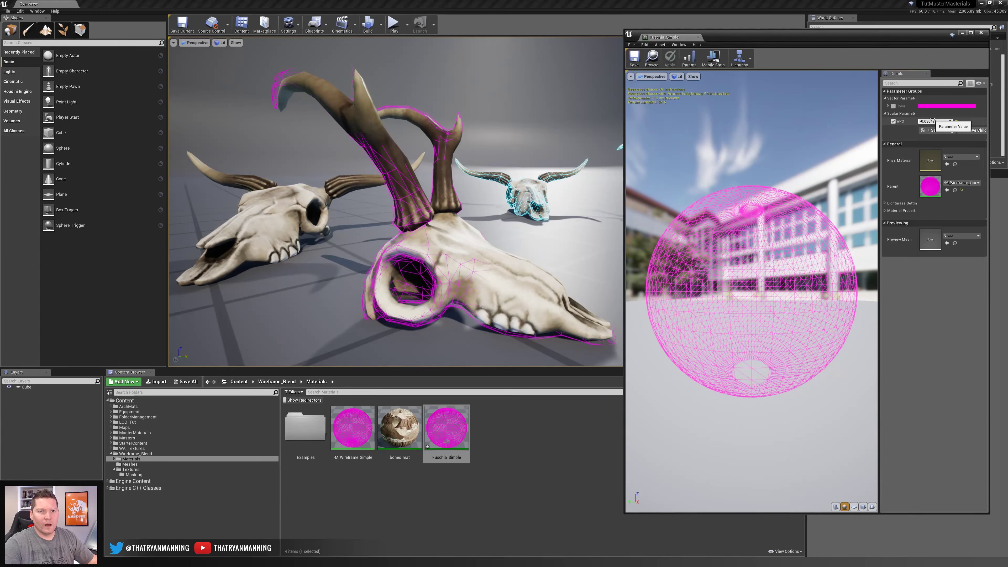
{"action": "left_click", "coordinate": [957, 122]}
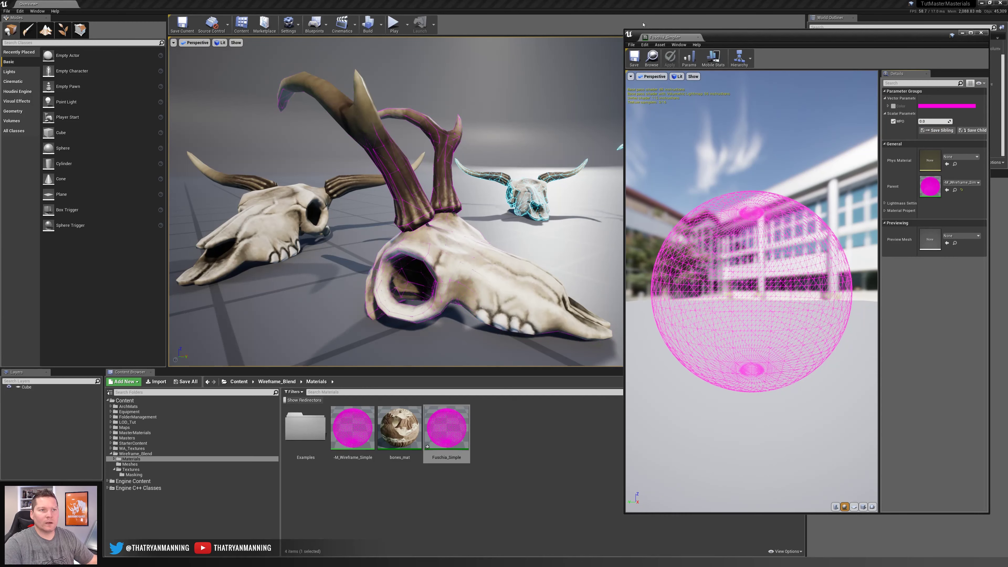
Step: Save the Fuschia_Simple instance and open the -M_Wireframe_Simple material in an enlarged editor window
{"action": "left_click", "coordinate": [632, 58]}
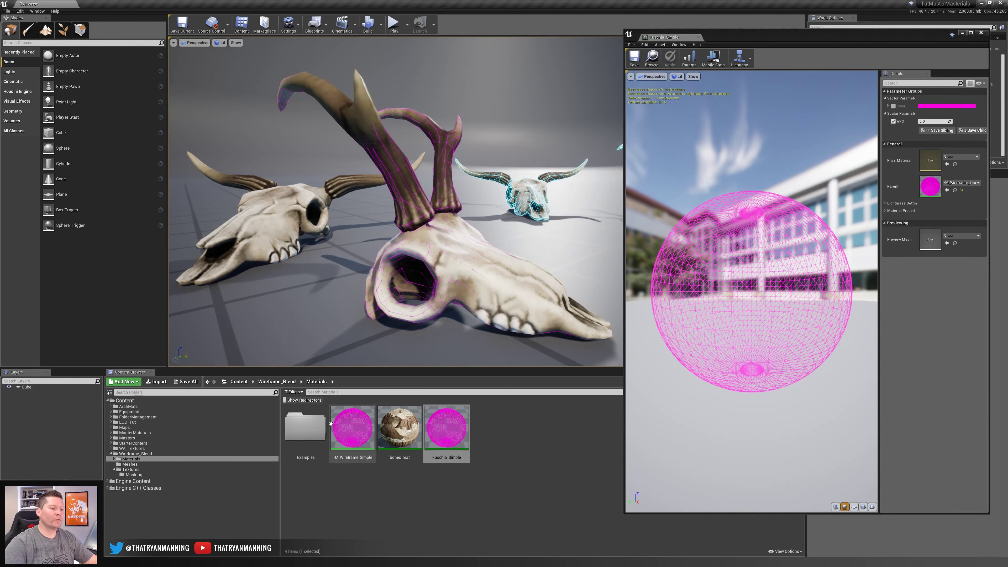
{"action": "double_click", "coordinate": [352, 427]}
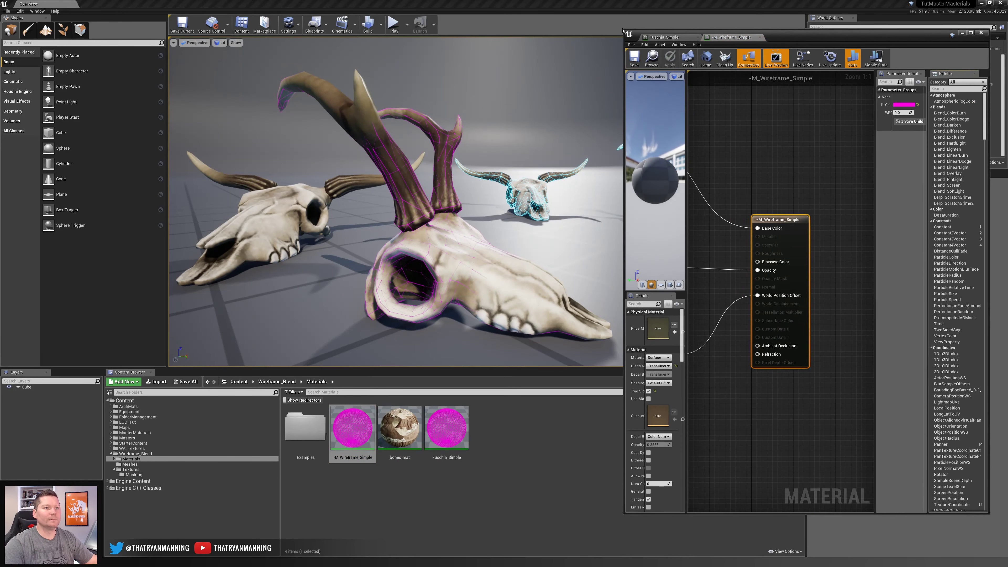
{"action": "left_click_drag", "start_coordinate": [624, 31], "coordinate": [191, 61]}
{"action": "right_click_drag", "start_coordinate": [371, 383], "coordinate": [689, 339]}
Step: Insert a Divide node with constant B of 10 between the WPO parameter and the Multiply node's input B, and save the material
{"action": "left_click_drag", "start_coordinate": [518, 381], "coordinate": [572, 377]}
{"action": "type", "text": "div"}
{"action": "key", "text": "Return"}
{"action": "left_click", "coordinate": [250, 342]}
{"action": "type", "text": "10"}
{"action": "key", "text": "Return"}
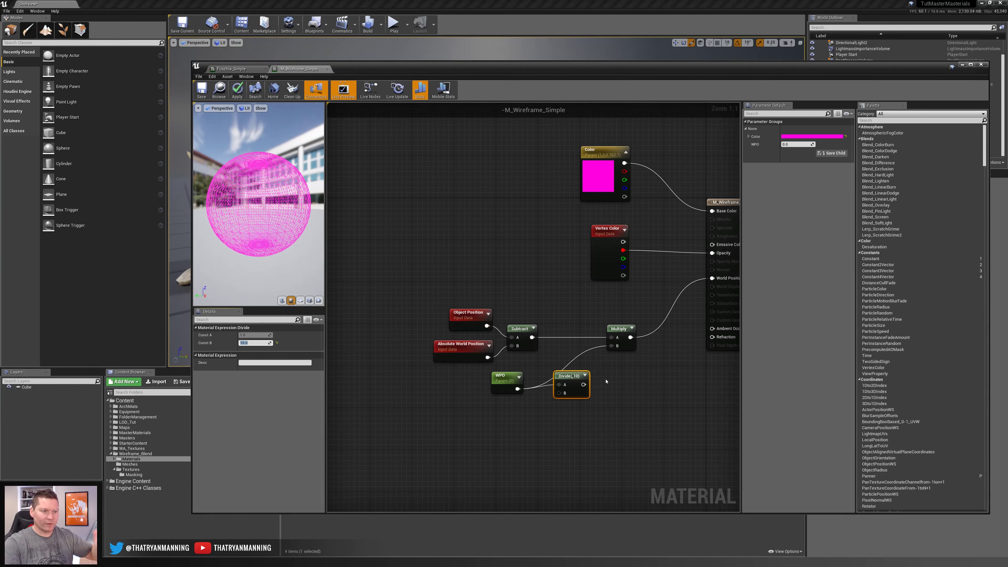
{"action": "mouse_move", "coordinate": [560, 374]}
{"action": "left_mouse_down"}
{"action": "mouse_move", "coordinate": [597, 368]}
{"action": "mouse_move", "coordinate": [614, 347]}
{"action": "mouse_move", "coordinate": [560, 380]}
{"action": "left_mouse_up"}
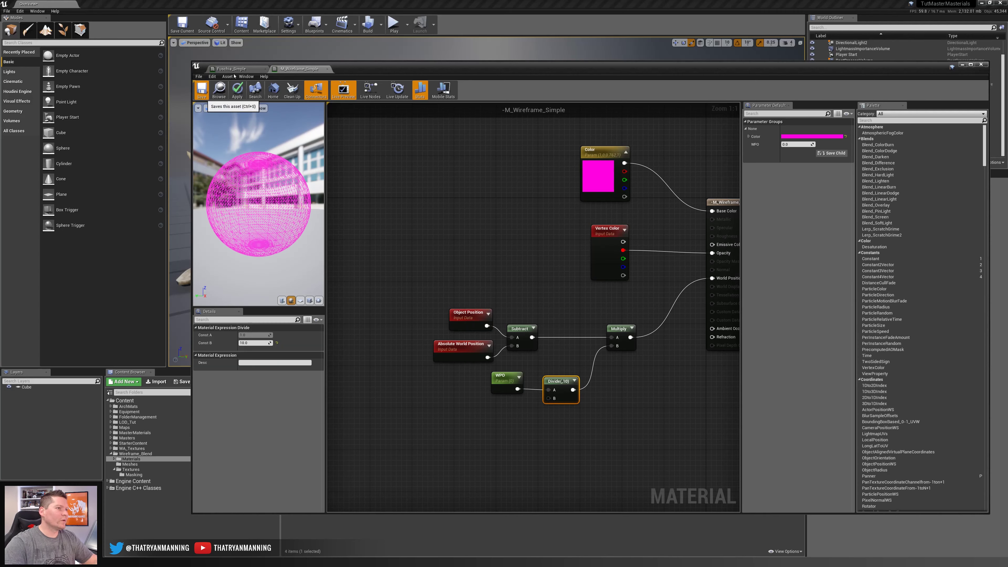
{"action": "key", "text": "ctrl+s"}
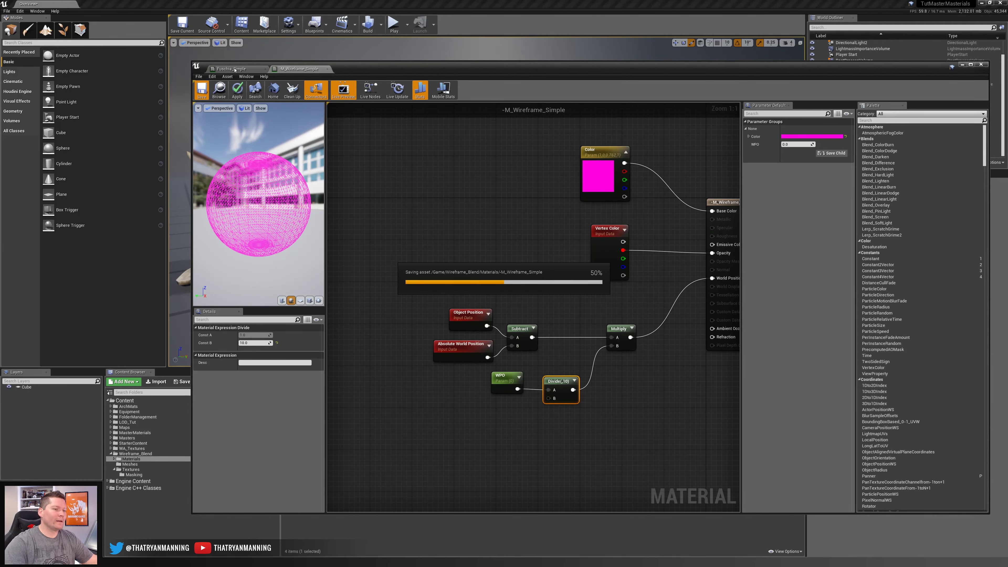
Step: Return to the Fuschia_Simple instance and shrink its window so the front skull and the parameter values are both visible
{"action": "left_click", "coordinate": [235, 70]}
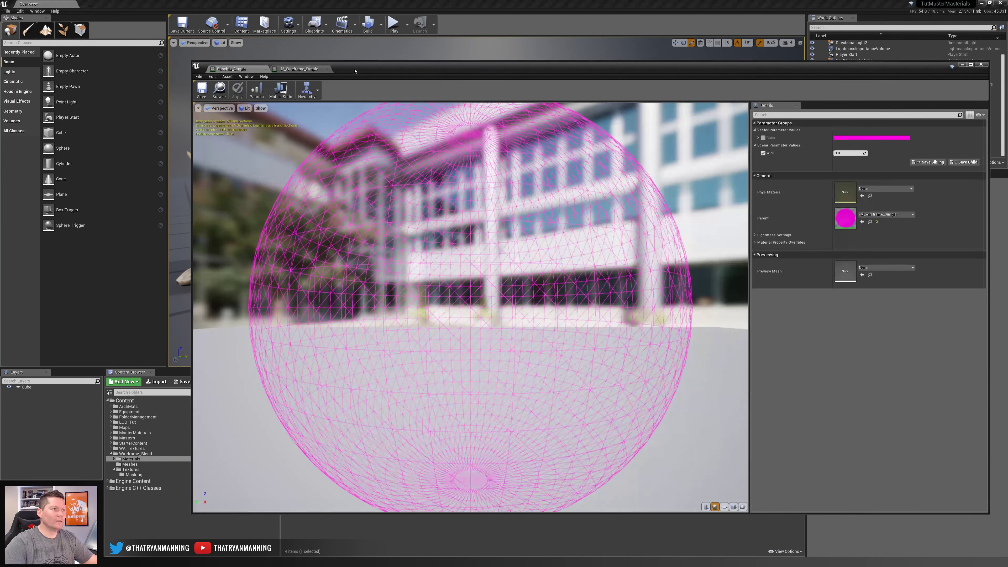
{"action": "left_click_drag", "start_coordinate": [373, 68], "coordinate": [596, 58]}
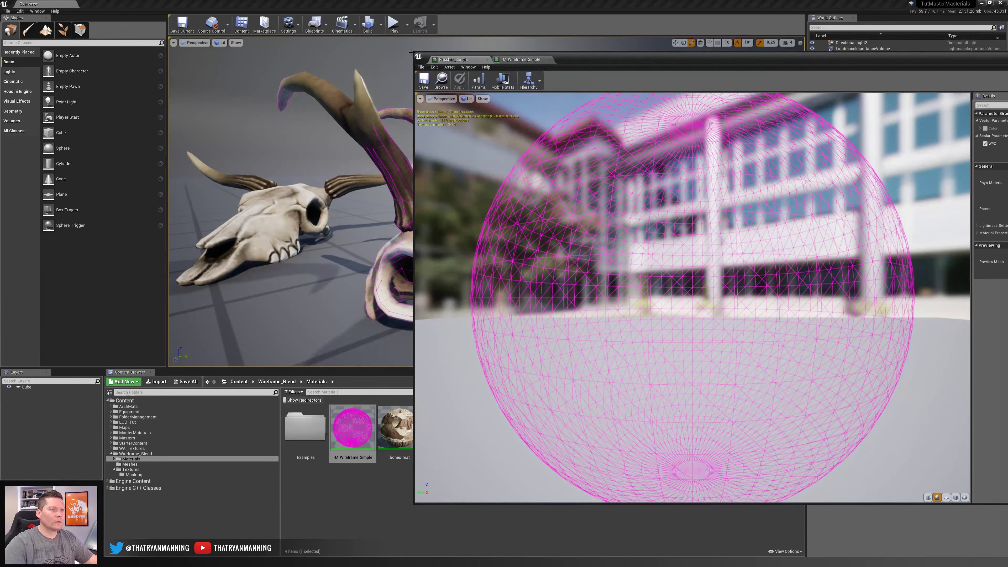
{"action": "left_click_drag", "start_coordinate": [414, 51], "coordinate": [927, 104]}
{"action": "left_click_drag", "start_coordinate": [1006, 109], "coordinate": [833, 106]}
Step: Try increasingly negative WPO values down to about -0.78 on the instance and reset the parameter
{"action": "left_click_drag", "start_coordinate": [833, 192], "coordinate": [820, 194]}
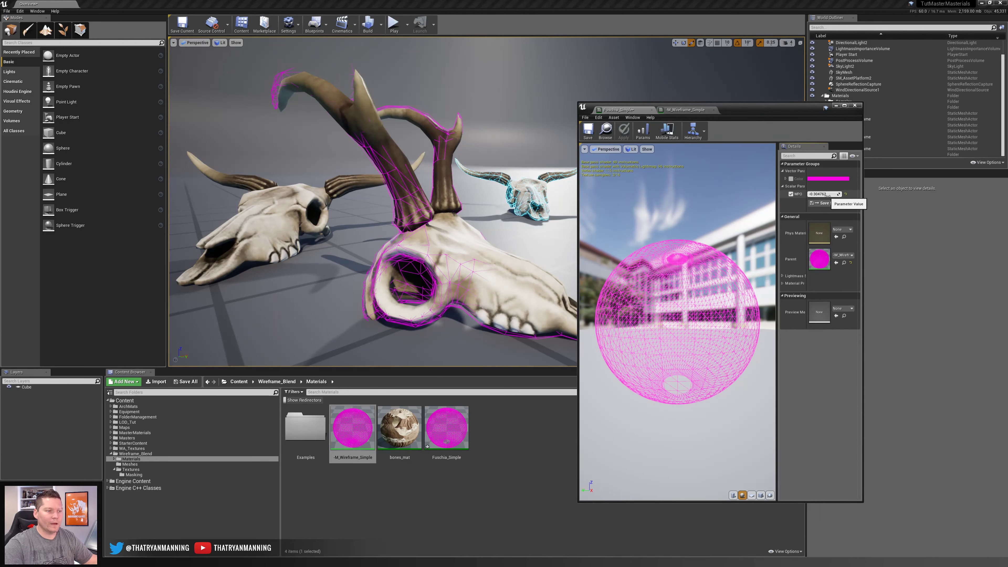
{"action": "left_click_drag", "start_coordinate": [827, 195], "coordinate": [819, 195]}
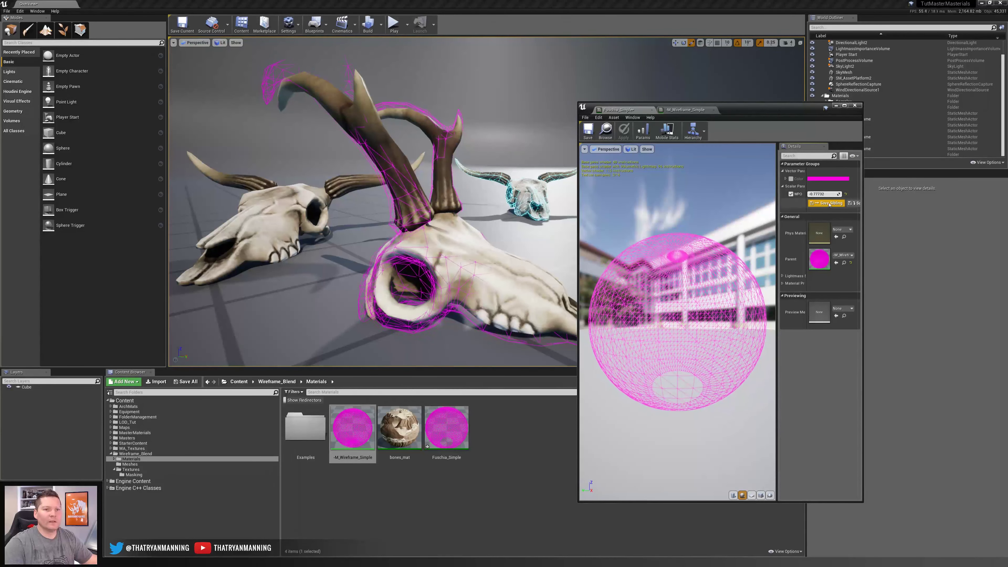
{"action": "left_click", "coordinate": [846, 194]}
Step: Try a WPO value of -0.1 and inspect the wireframe offset on the front skull
{"action": "left_click", "coordinate": [818, 195]}
{"action": "type", "text": "-.1"}
{"action": "key", "text": "Return"}
{"action": "mouse_move", "coordinate": [382, 218]}
{"action": "right_mouse_down"}
{"action": "mouse_move", "coordinate": [403, 207]}
{"action": "mouse_move", "coordinate": [392, 211]}
{"action": "right_mouse_up"}
{"action": "key", "text": "w"}
{"action": "key", "text": "s"}
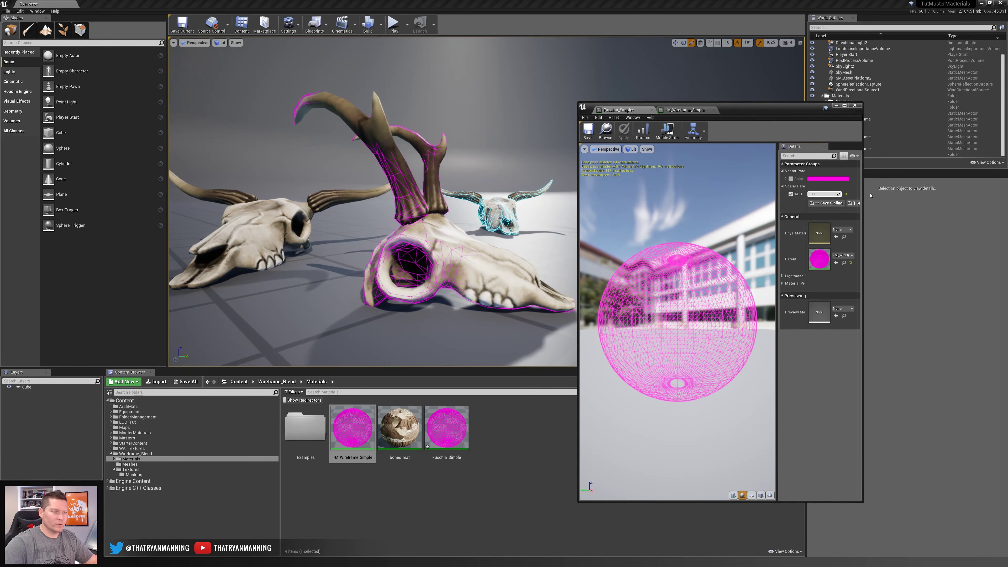
Step: Set the WPO parameter to -0.01, check the front skull and save the Fuschia_Simple instance
{"action": "type", "text": "0"}
{"action": "key", "text": "Return"}
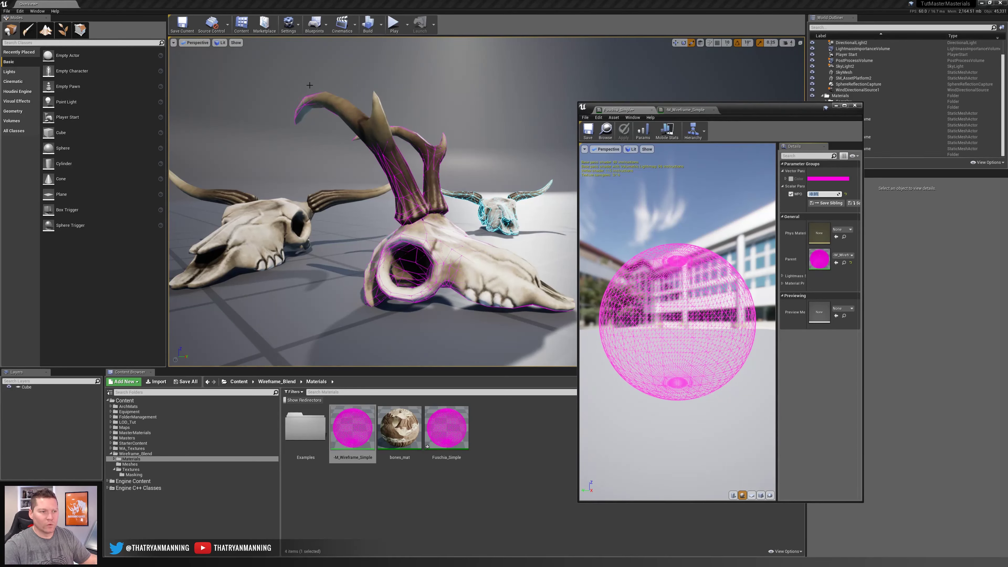
{"action": "key", "text": "d"}
{"action": "right_click_drag", "start_coordinate": [485, 258], "coordinate": [472, 258]}
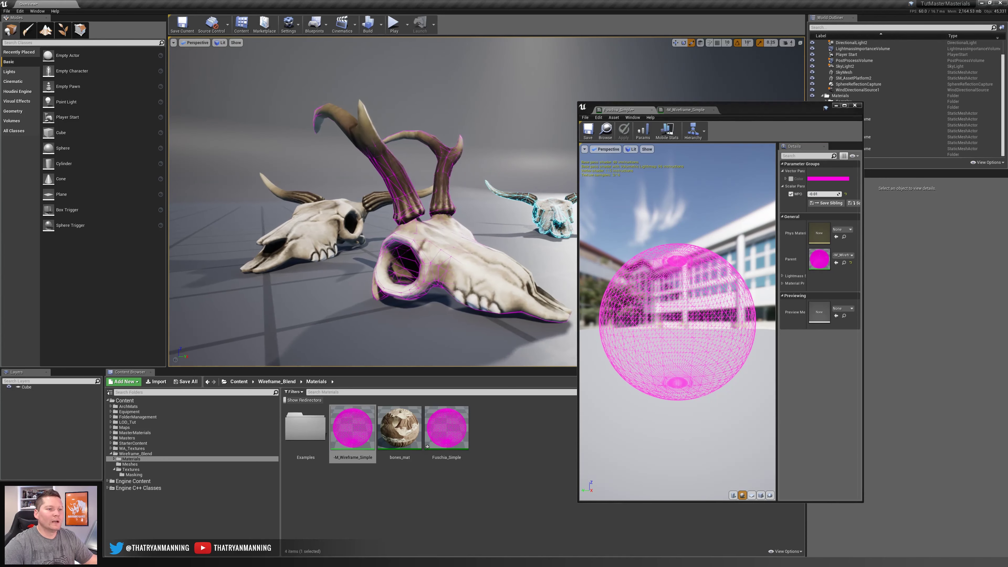
{"action": "left_click", "coordinate": [589, 131]}
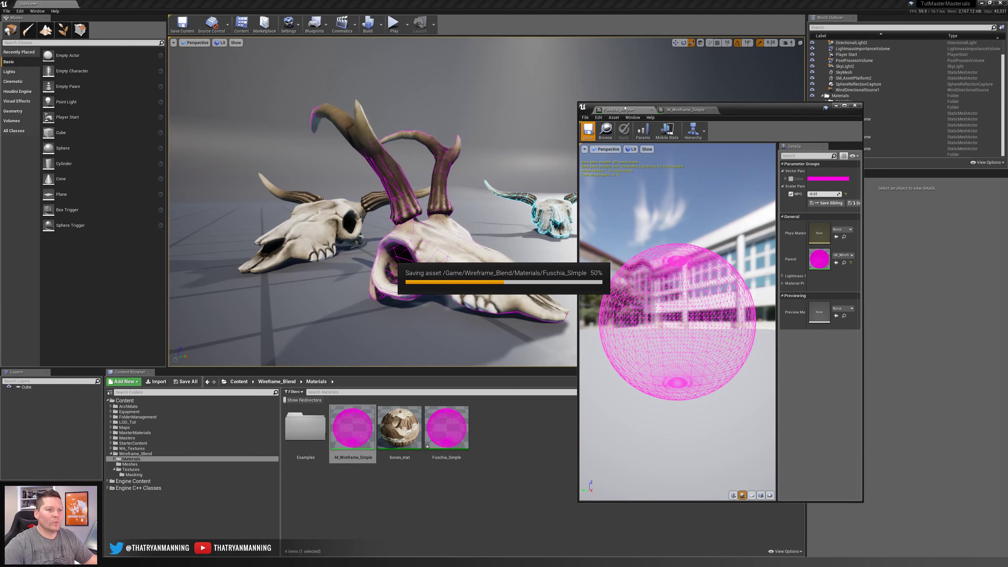
Step: Close the open material editors and reopen -M_Wireframe_Simple in an enlarged window
{"action": "left_click", "coordinate": [685, 110]}
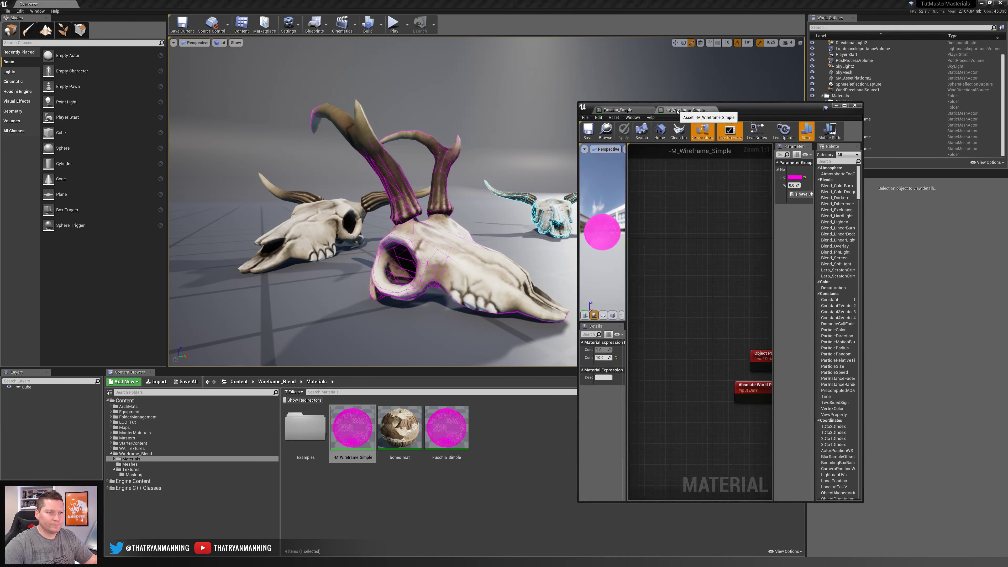
{"action": "left_click", "coordinate": [714, 110]}
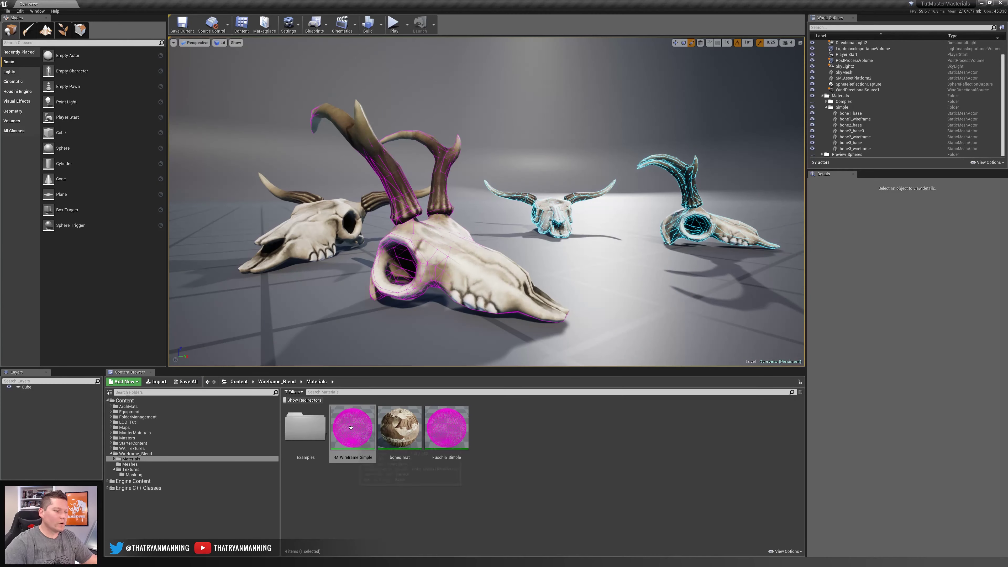
{"action": "double_click", "coordinate": [352, 428]}
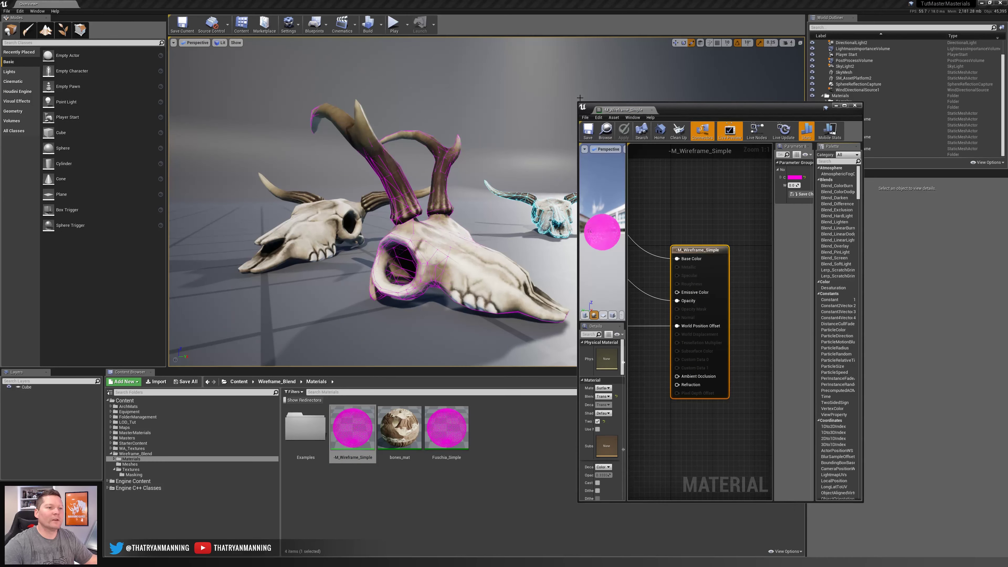
{"action": "left_click_drag", "start_coordinate": [577, 103], "coordinate": [292, 153]}
{"action": "right_click_drag", "start_coordinate": [441, 299], "coordinate": [637, 300]}
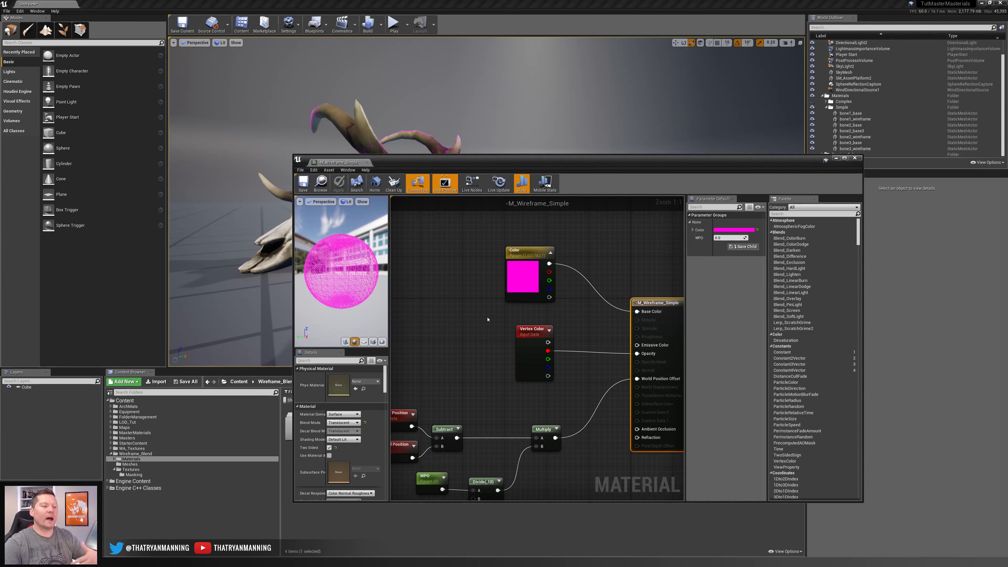
{"action": "right_click_drag", "start_coordinate": [484, 438], "coordinate": [532, 404]}
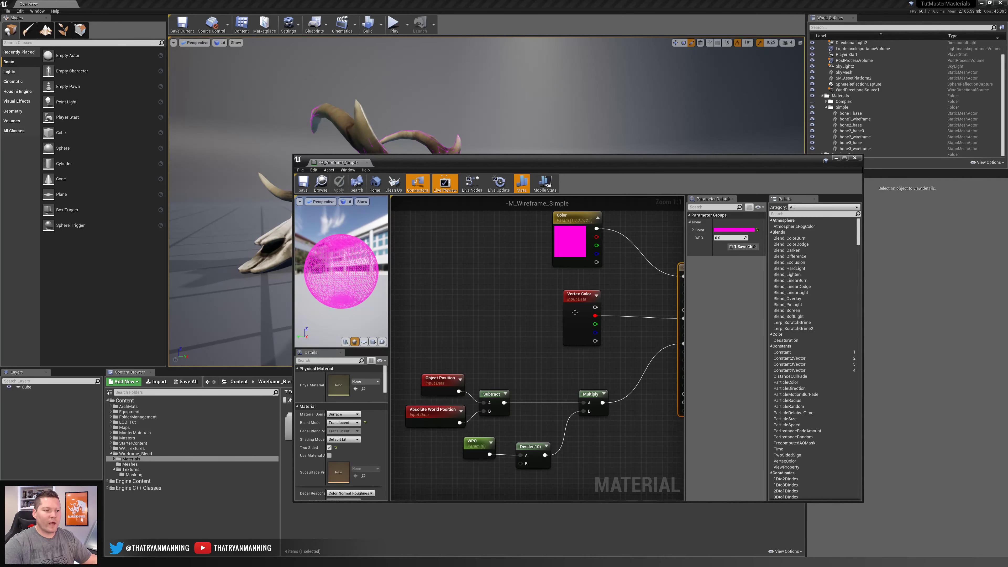
Step: Group the Object Position, Absolute World Position, Subtract, WPO, Divide and Multiply nodes in a comment box titled WPO
{"action": "left_click_drag", "start_coordinate": [623, 367], "coordinate": [395, 472]}
{"action": "type", "text": "c"}
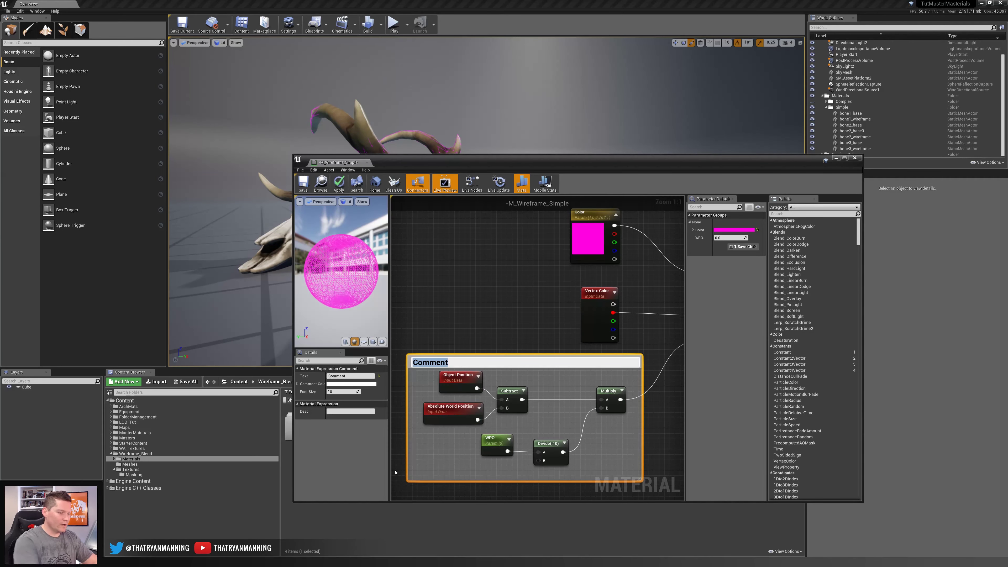
{"action": "type", "text": "WPO"}
{"action": "key", "text": "Return"}
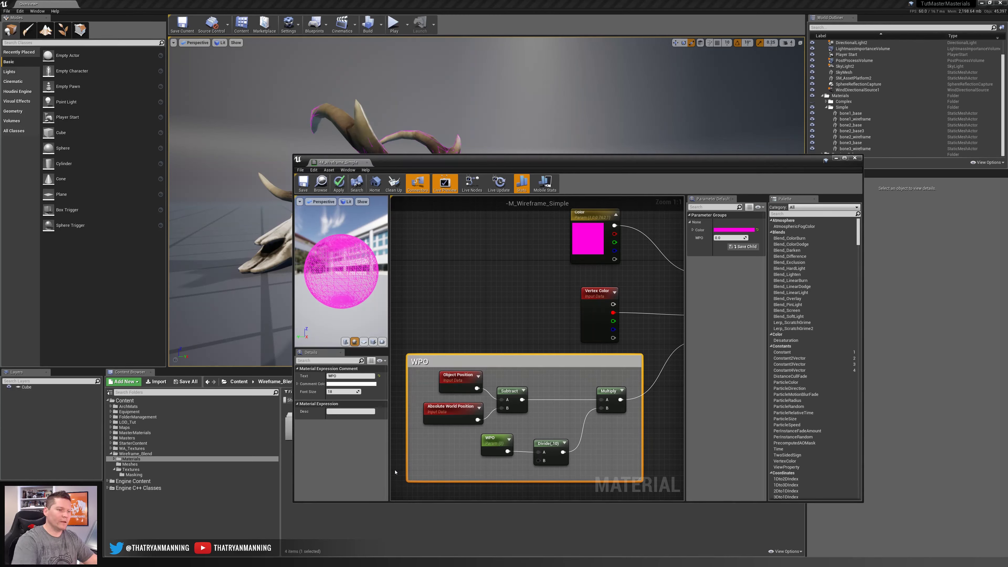
{"action": "scroll", "coordinate": [503, 358], "scroll_direction": "down", "scroll_amount": 1}
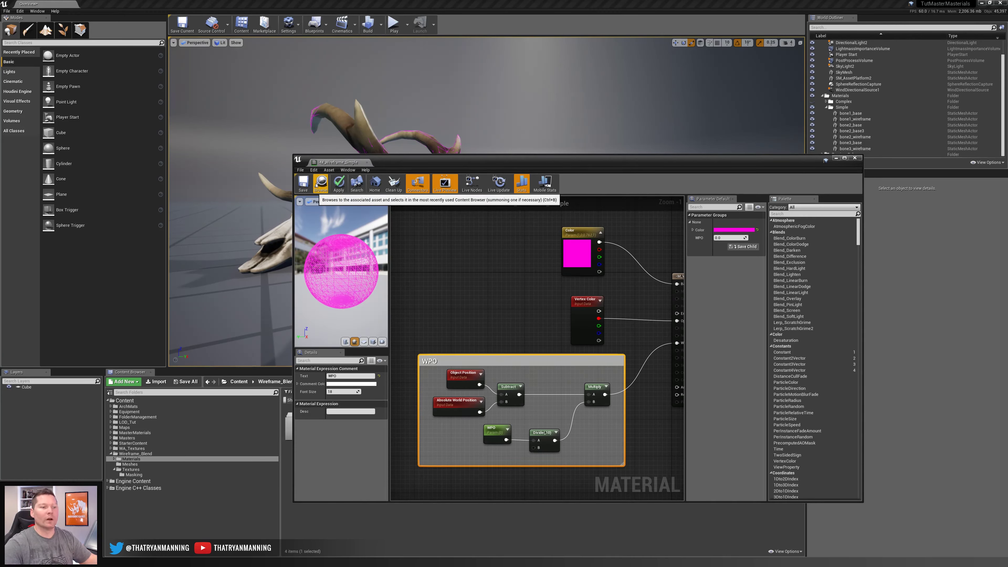
Step: Duplicate the -M_Wireframe_Simple material and name the copy -M_Wireframe_Complex
{"action": "right_click_drag", "start_coordinate": [504, 264], "coordinate": [483, 265]}
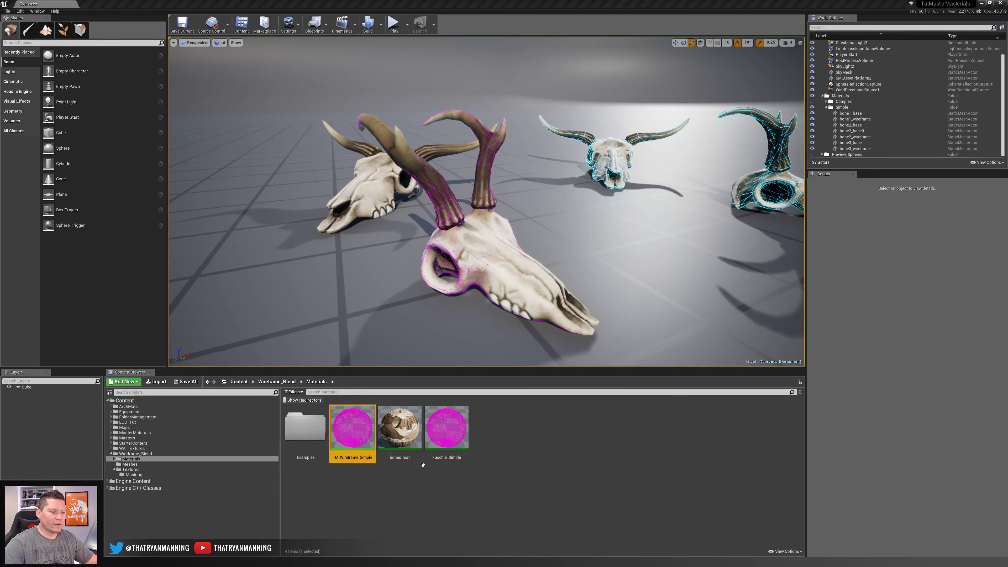
{"action": "right_click", "coordinate": [358, 432]}
{"action": "left_click", "coordinate": [393, 319]}
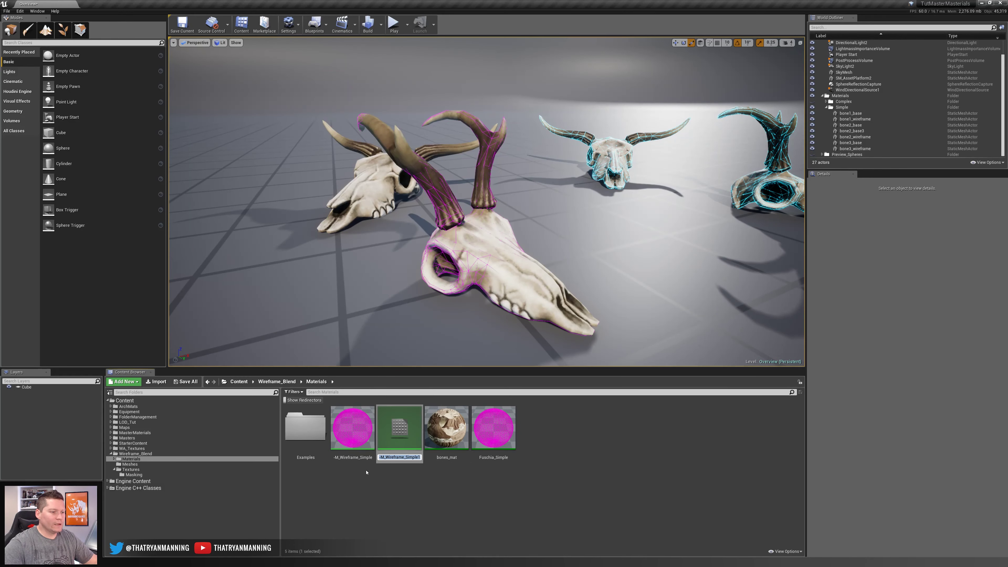
{"action": "left_click", "coordinate": [408, 457]}
{"action": "key", "text": "Delete"}
{"action": "key", "text": "Delete"}
{"action": "key", "text": "Delete"}
{"action": "key", "text": "Delete"}
{"action": "key", "text": "Delete"}
{"action": "key", "text": "Delete"}
{"action": "type", "text": "Comple"}
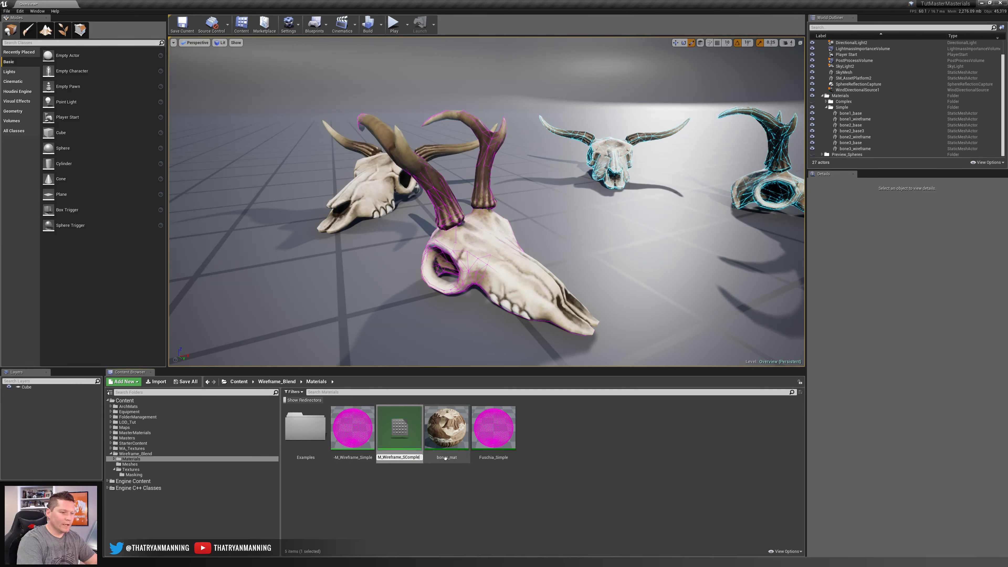
{"action": "type", "text": "x"}
{"action": "key", "text": "BackSpace"}
{"action": "key", "text": "BackSpace"}
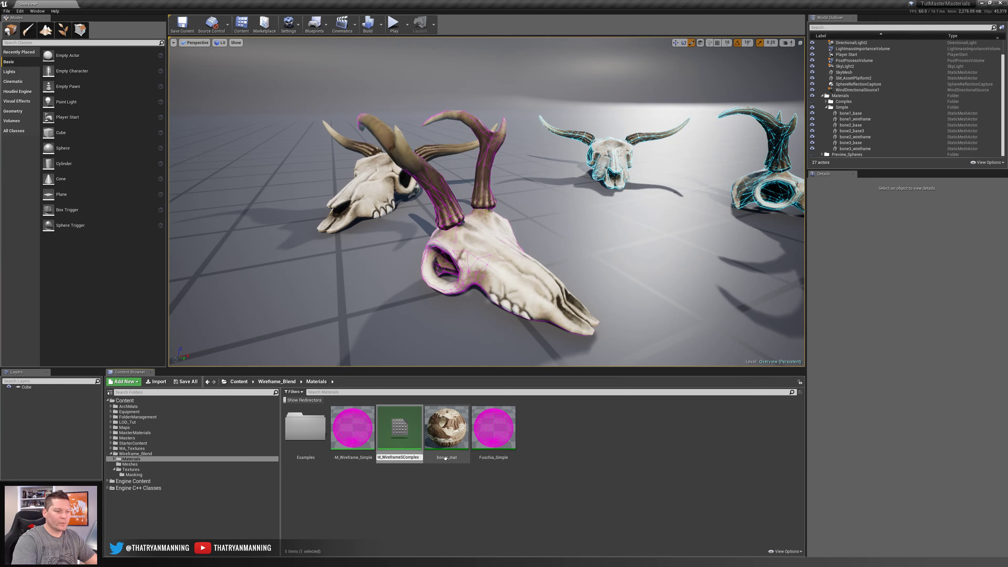
{"action": "key", "text": "Return"}
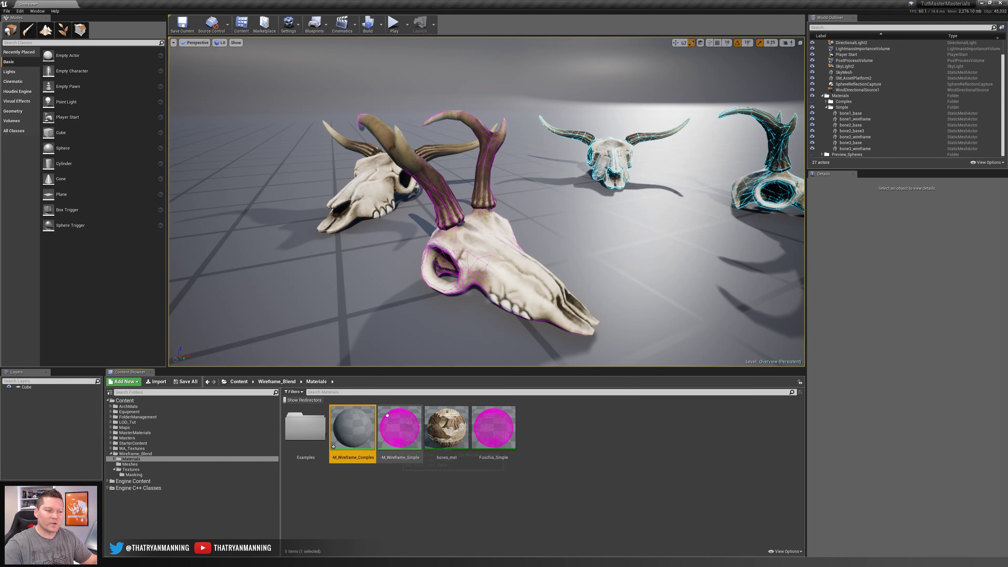
Step: Open the -M_Wireframe_Complex material, save it and enlarge its editor to show the whole node graph
{"action": "double_click", "coordinate": [354, 431]}
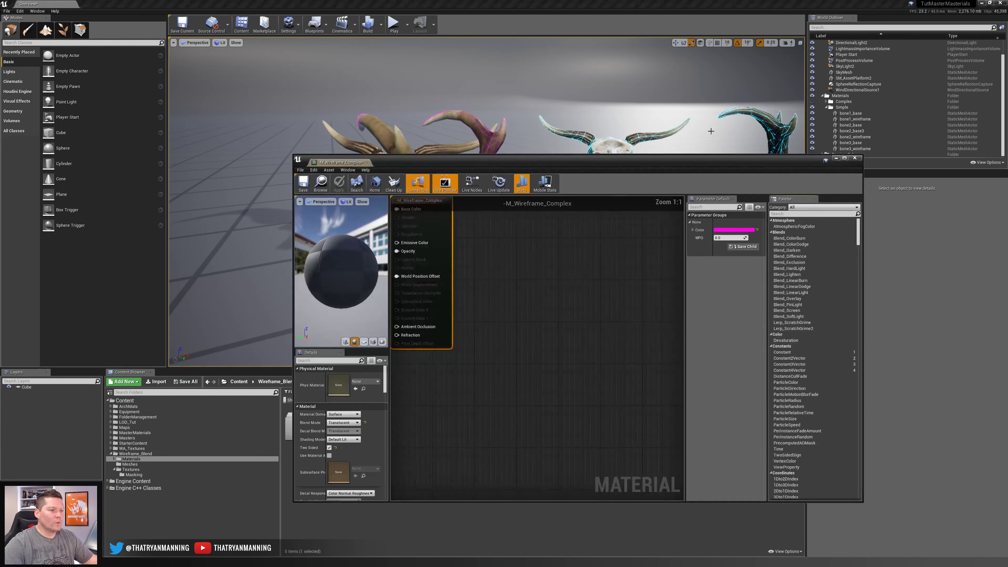
{"action": "left_click", "coordinate": [304, 184]}
{"action": "left_click_drag", "start_coordinate": [438, 160], "coordinate": [264, 57]}
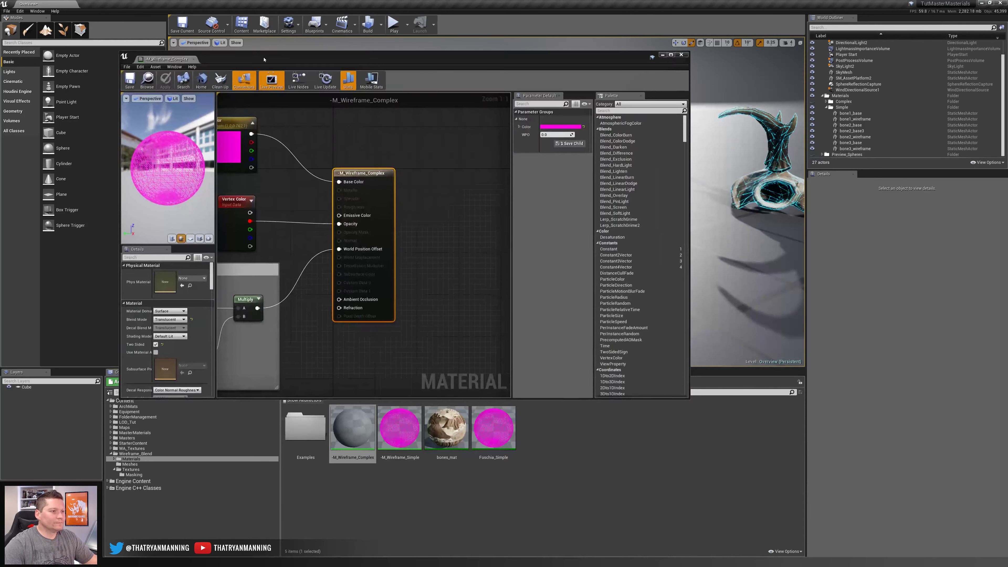
{"action": "left_click_drag", "start_coordinate": [687, 398], "coordinate": [976, 557]}
{"action": "left_click_drag", "start_coordinate": [591, 60], "coordinate": [546, 23]}
{"action": "key", "text": "Home"}
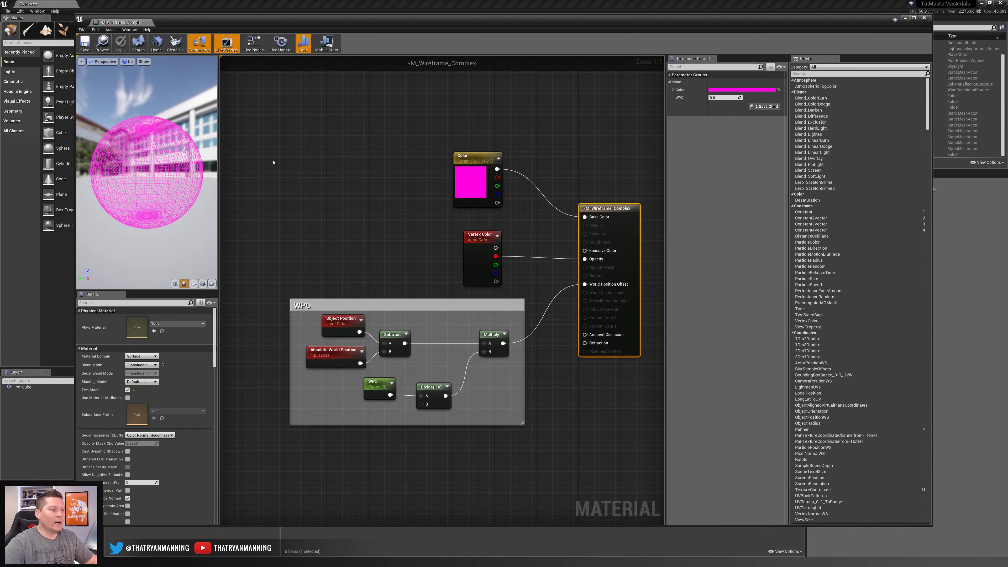
Step: Move the Color parameter away from the material output and add a Multiply node with Color feeding its input A
{"action": "mouse_move", "coordinate": [471, 178]}
{"action": "left_mouse_down"}
{"action": "mouse_move", "coordinate": [385, 128]}
{"action": "mouse_move", "coordinate": [370, 131]}
{"action": "mouse_move", "coordinate": [439, 191]}
{"action": "mouse_move", "coordinate": [454, 183]}
{"action": "left_mouse_up"}
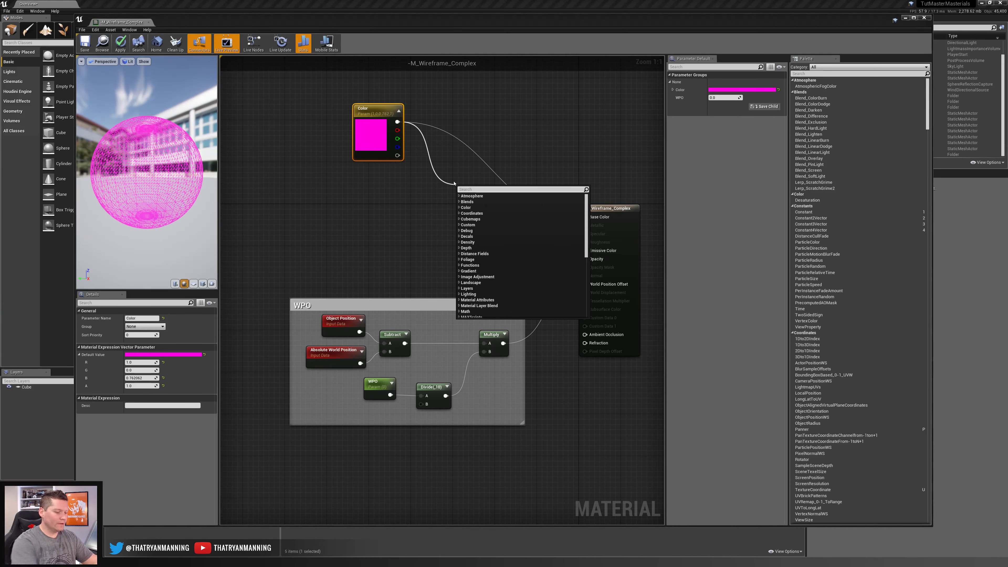
{"action": "type", "text": "mul"}
{"action": "left_click", "coordinate": [468, 230]}
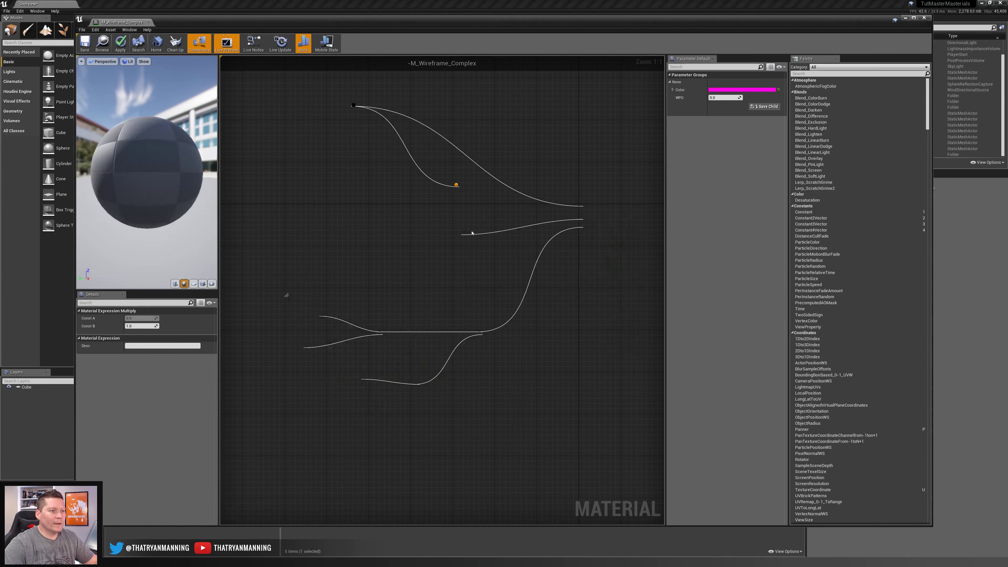
{"action": "left_click_drag", "start_coordinate": [467, 190], "coordinate": [393, 204]}
{"action": "left_click", "coordinate": [343, 198]}
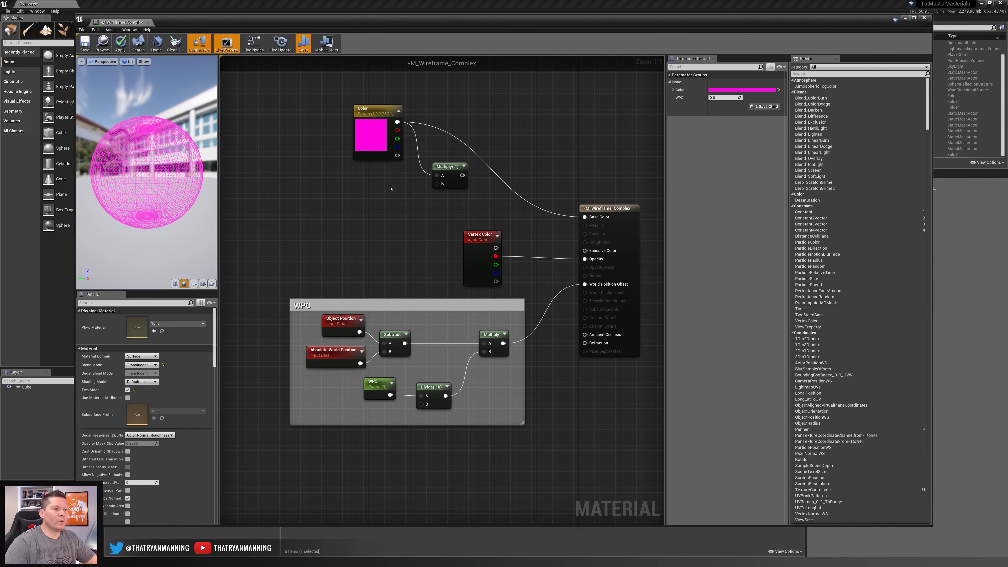
Step: Add a scalar parameter named Emmisive to the Multiply node's input B and connect the Multiply result to Emissive Color
{"action": "key", "text": "1"}
{"action": "left_click", "coordinate": [391, 188]}
{"action": "right_click", "coordinate": [400, 198]}
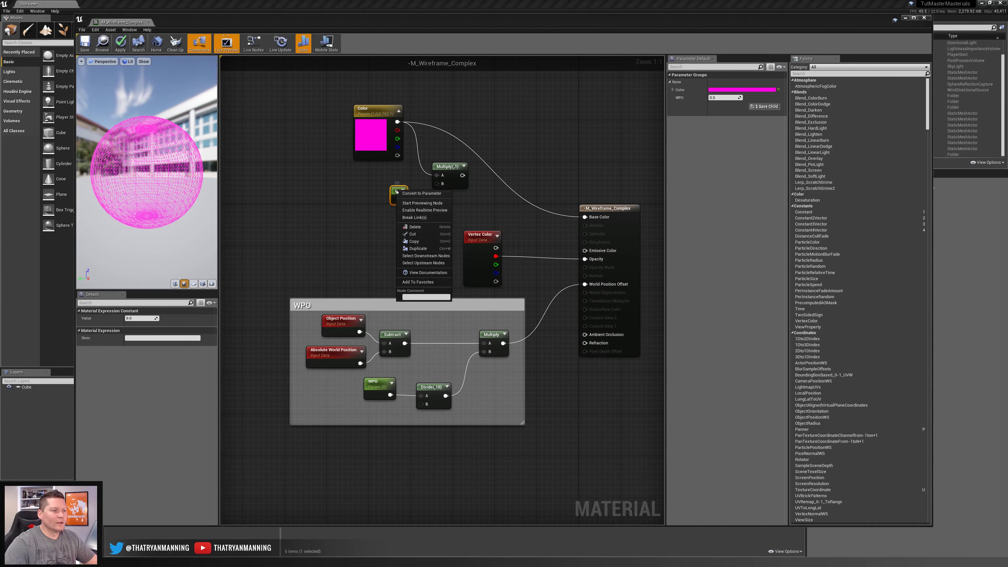
{"action": "left_click", "coordinate": [413, 194]}
{"action": "type", "text": "Emmis"}
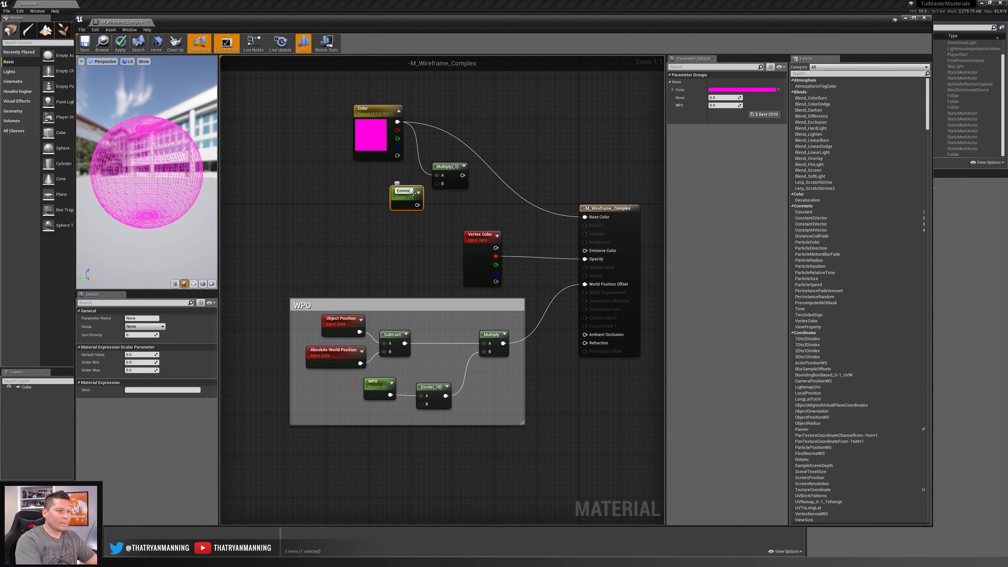
{"action": "type", "text": "ive"}
{"action": "key", "text": "Return"}
{"action": "left_click_drag", "start_coordinate": [414, 193], "coordinate": [585, 250]}
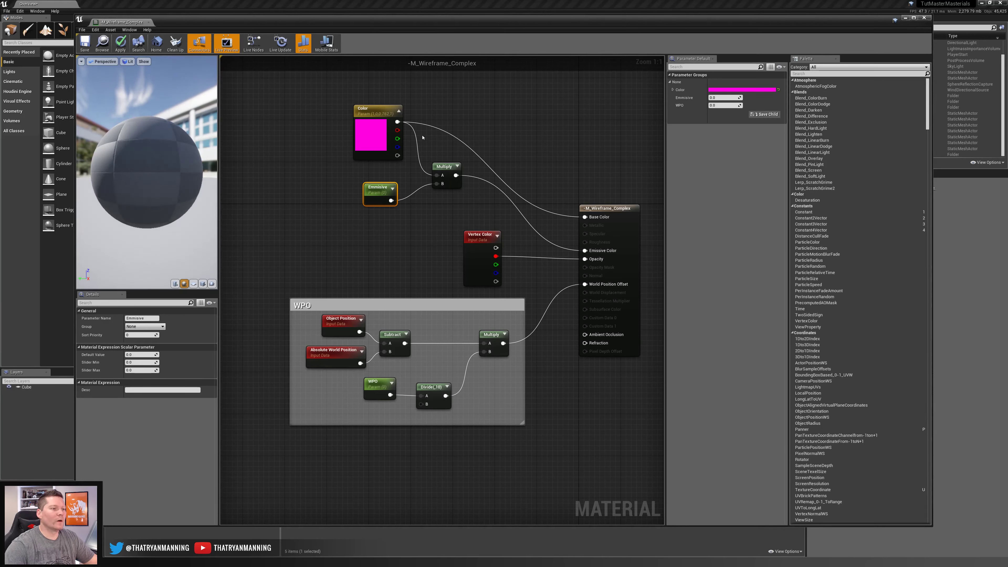
Step: Save the material and nudge the Emmisive parameter node slightly closer to the Multiply node
{"action": "left_click", "coordinate": [85, 42]}
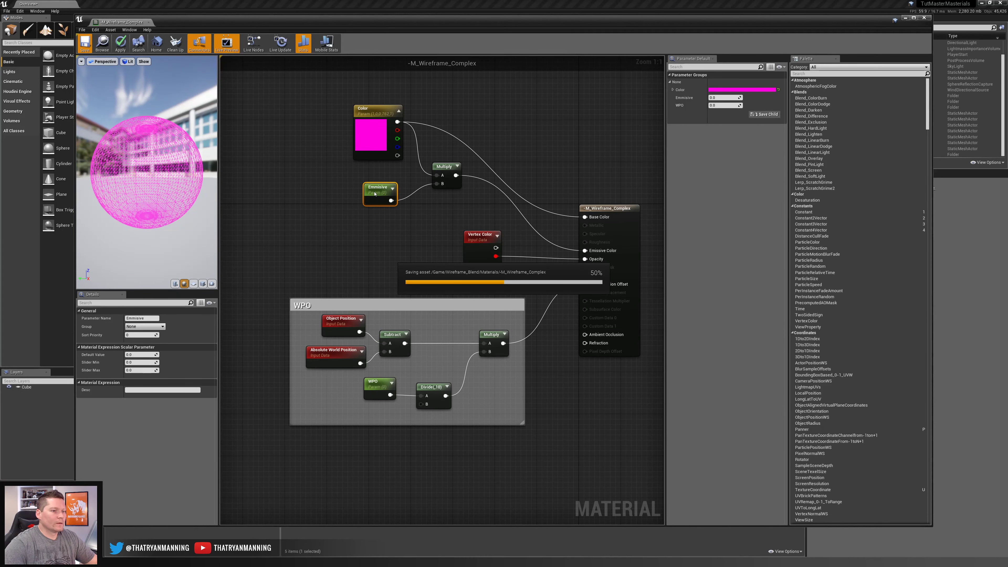
{"action": "left_click_drag", "start_coordinate": [375, 193], "coordinate": [380, 198]}
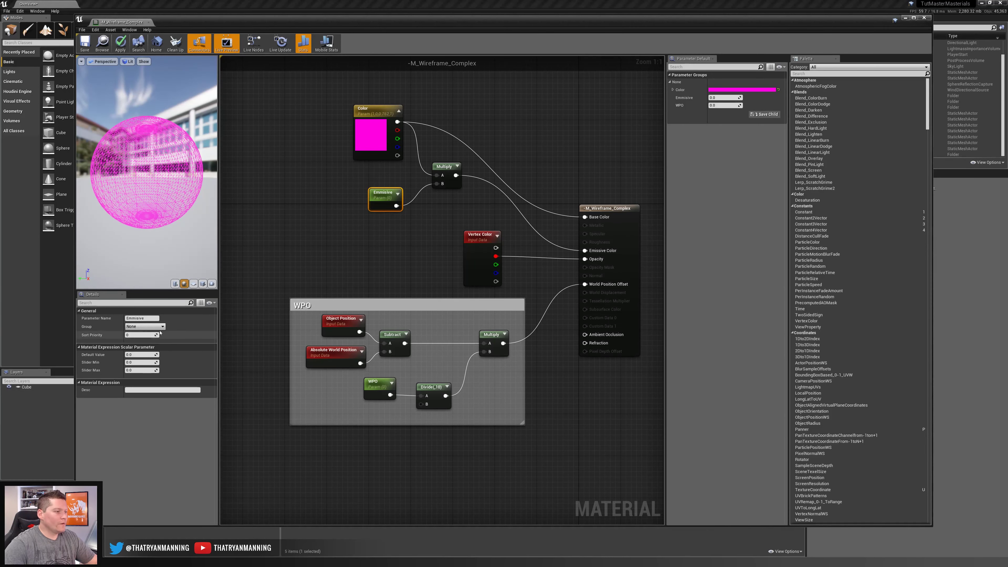
Step: Test the Emmisive parameter in the preview with a default value of 100, and reset it to 0
{"action": "left_click", "coordinate": [139, 354]}
{"action": "type", "text": "100"}
{"action": "key", "text": "Return"}
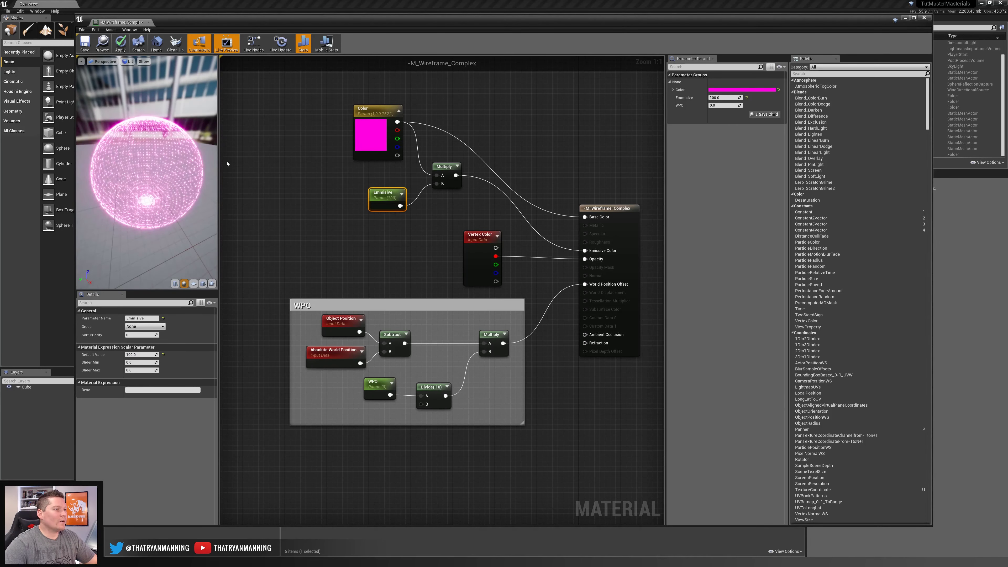
{"action": "left_click_drag", "start_coordinate": [134, 196], "coordinate": [170, 196]}
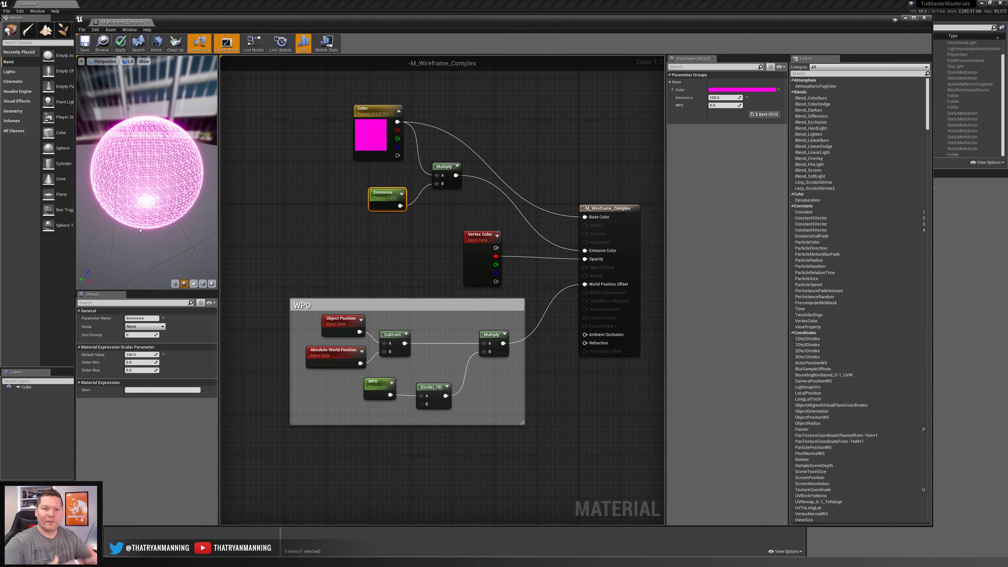
{"action": "left_click", "coordinate": [137, 354]}
{"action": "type", "text": "0"}
{"action": "key", "text": "Return"}
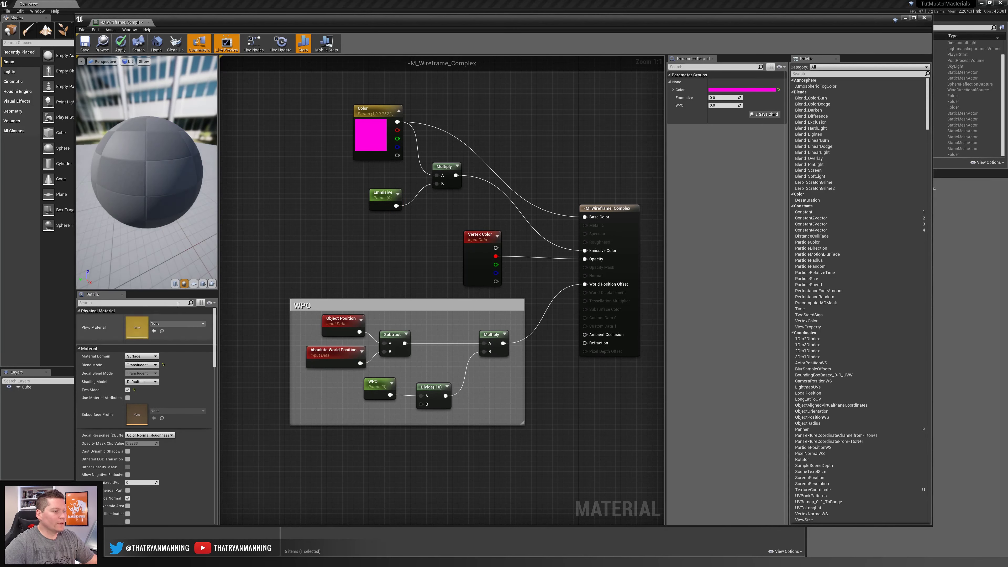
Step: Move the Emmisive node up and wrap the Color, Emmisive and Multiply nodes in a comment box
{"action": "left_click_drag", "start_coordinate": [380, 201], "coordinate": [380, 190]}
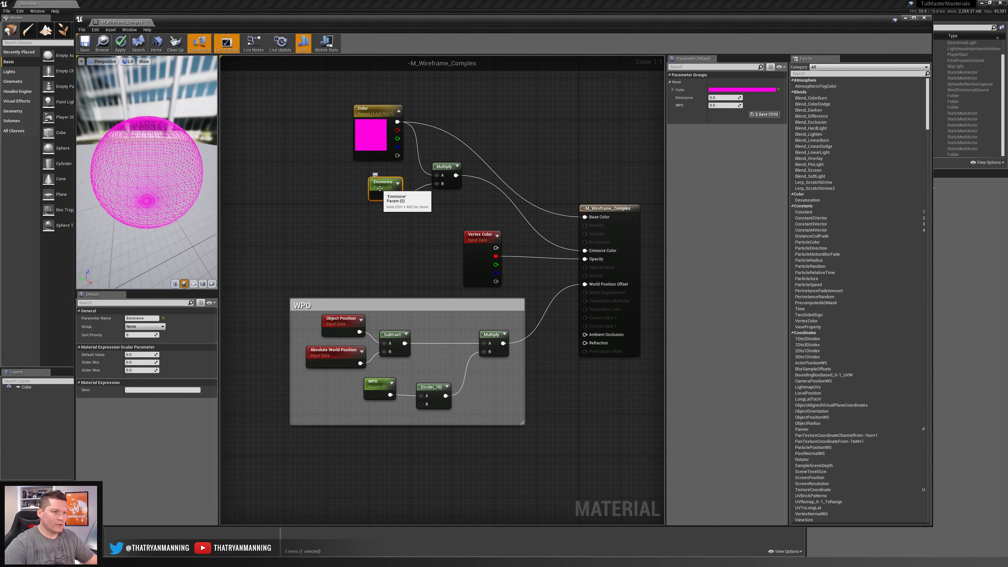
{"action": "right_click_drag", "start_coordinate": [410, 222], "coordinate": [419, 207]}
{"action": "left_click_drag", "start_coordinate": [303, 79], "coordinate": [513, 189]}
{"action": "key", "text": "c"}
{"action": "right_click_drag", "start_coordinate": [310, 189], "coordinate": [316, 209]}
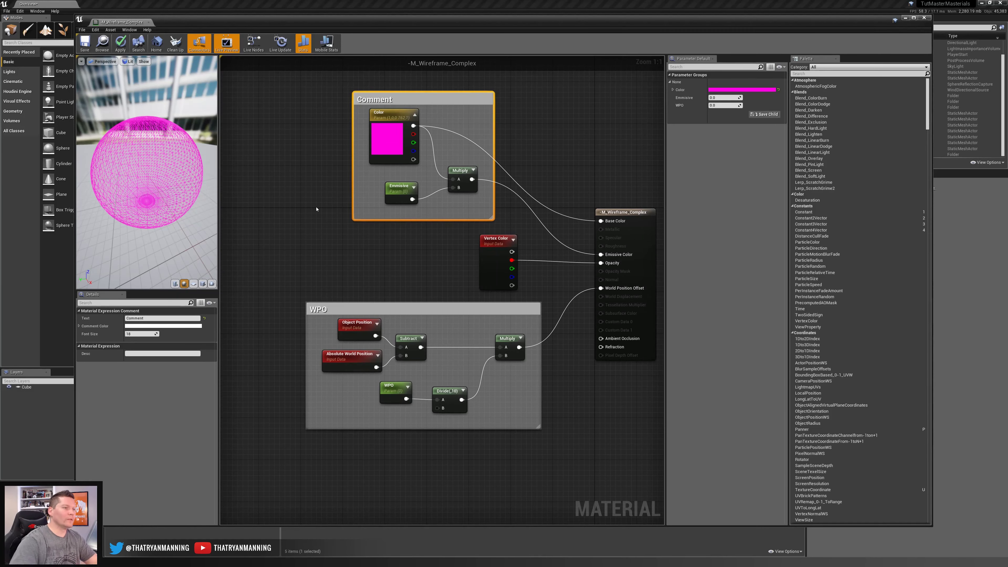
Step: Title the comment box around the color nodes "Base Color & Emmissive"
{"action": "double_click", "coordinate": [380, 101]}
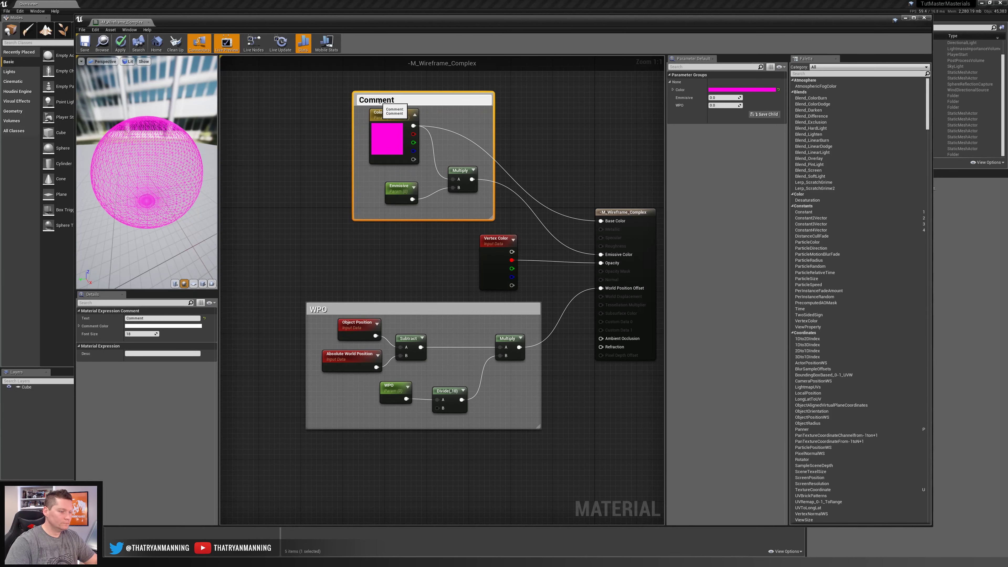
{"action": "type", "text": "Base COlor"}
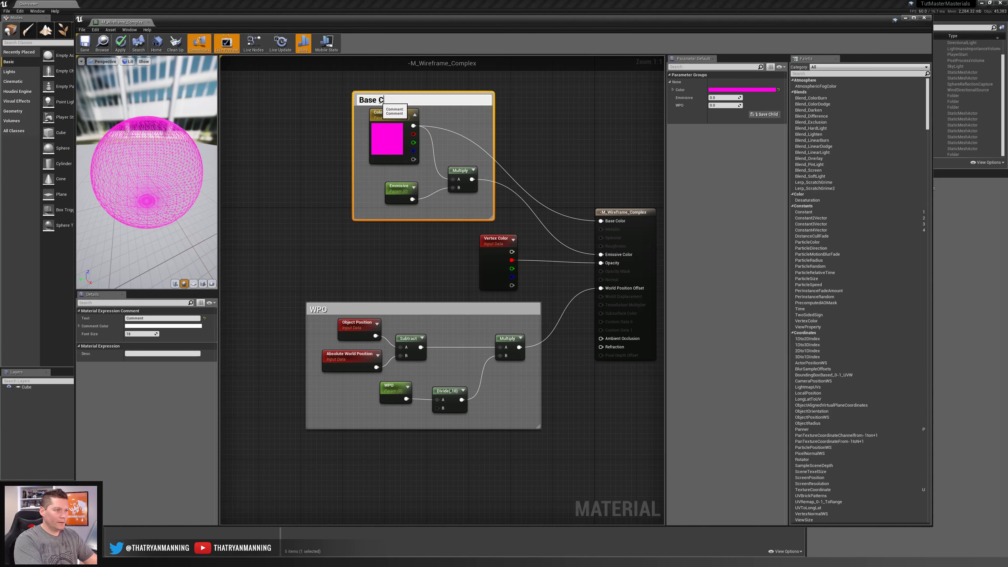
{"action": "key", "text": "BackSpace"}
{"action": "key", "text": "BackSpace"}
{"action": "key", "text": "BackSpace"}
{"action": "key", "text": "BackSpace"}
{"action": "type", "text": "olor "}
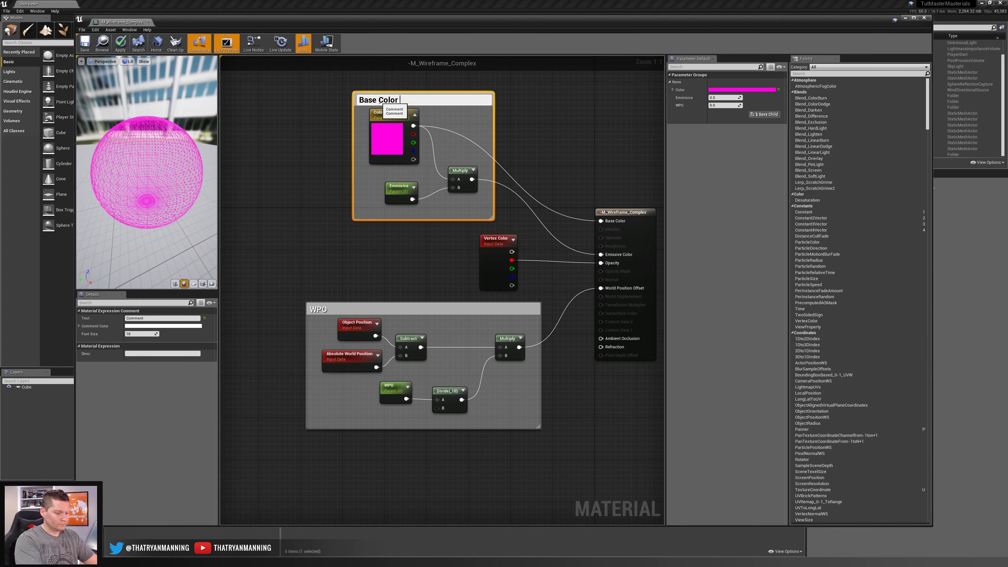
{"action": "type", "text": "& Emmissive"}
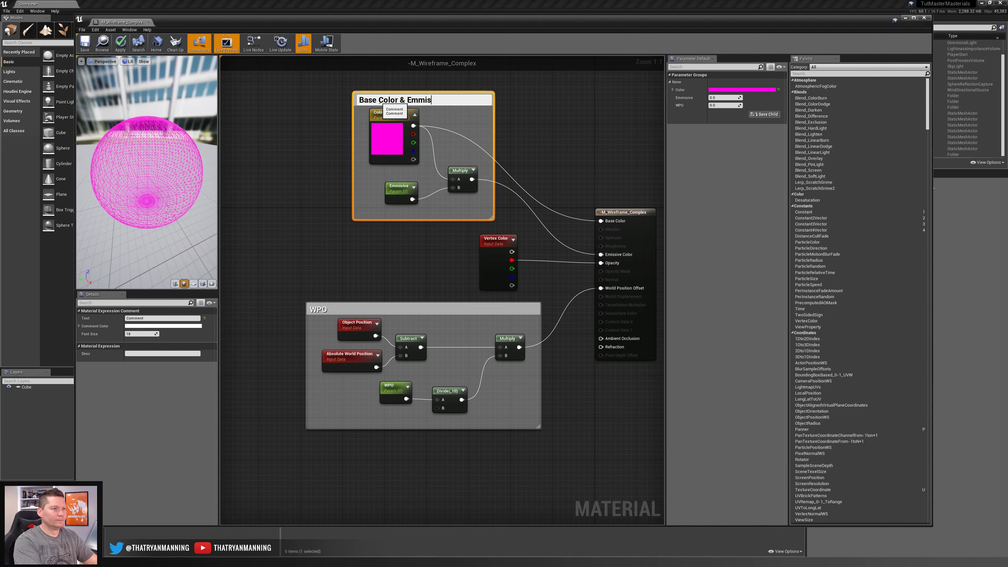
{"action": "key", "text": "Return"}
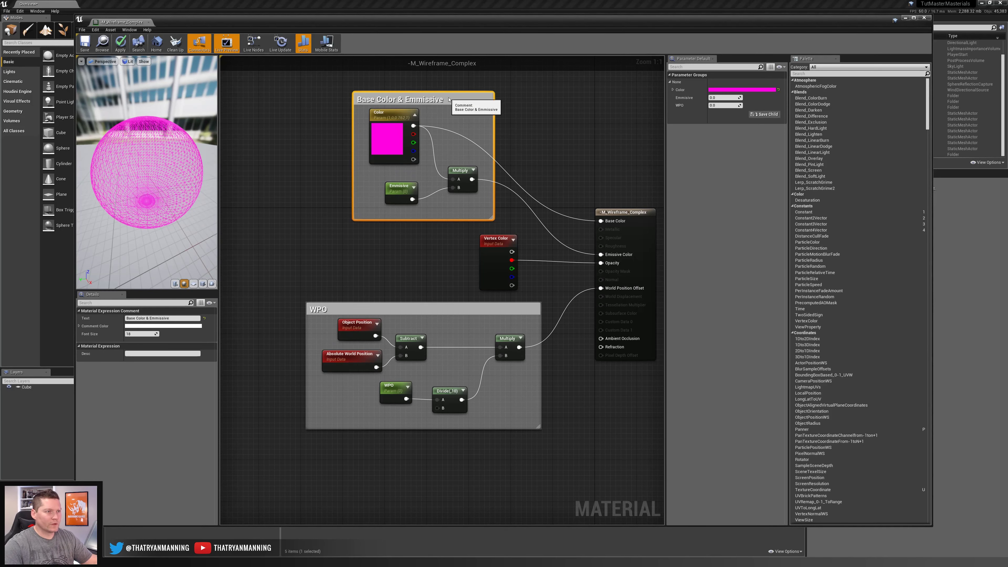
Step: Spread the two comment boxes and the Vertex Color node apart to clear working space, and maximize the material editor
{"action": "left_click_drag", "start_coordinate": [442, 96], "coordinate": [437, 81]}
{"action": "right_click_drag", "start_coordinate": [343, 275], "coordinate": [344, 231]}
{"action": "left_click_drag", "start_coordinate": [493, 218], "coordinate": [461, 209]}
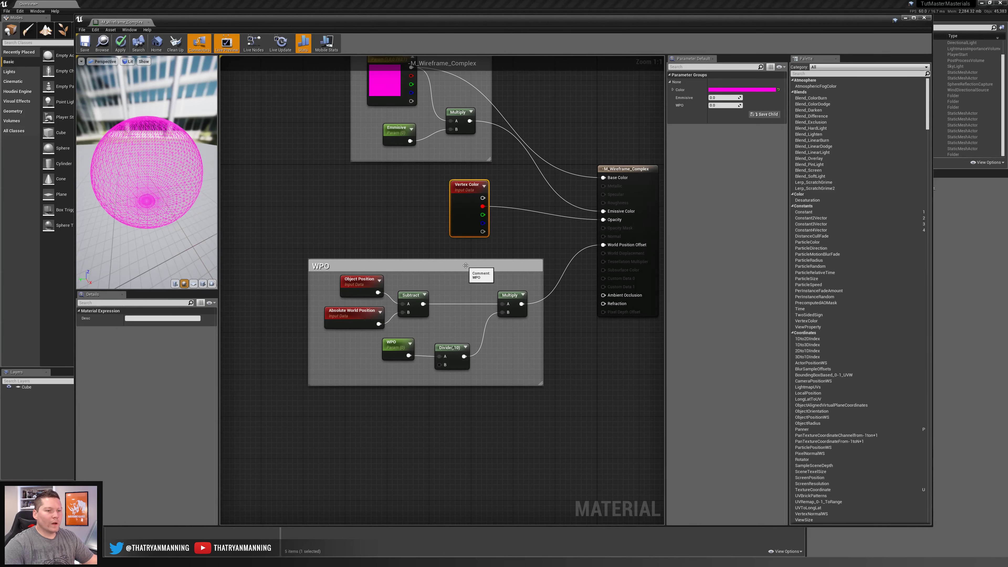
{"action": "left_click_drag", "start_coordinate": [465, 265], "coordinate": [423, 382]}
{"action": "right_click_drag", "start_coordinate": [396, 245], "coordinate": [493, 273]}
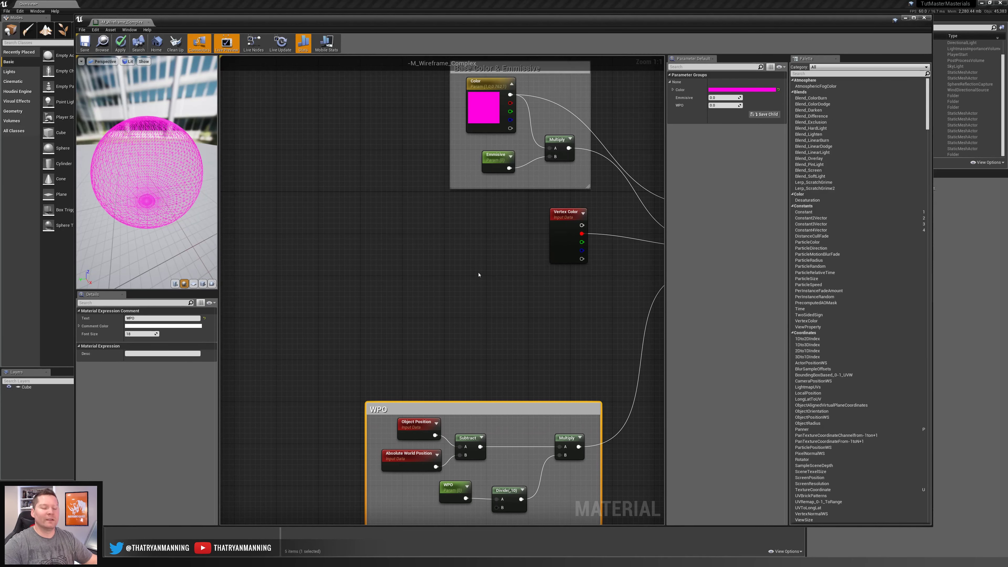
{"action": "right_click_drag", "start_coordinate": [411, 282], "coordinate": [409, 262]}
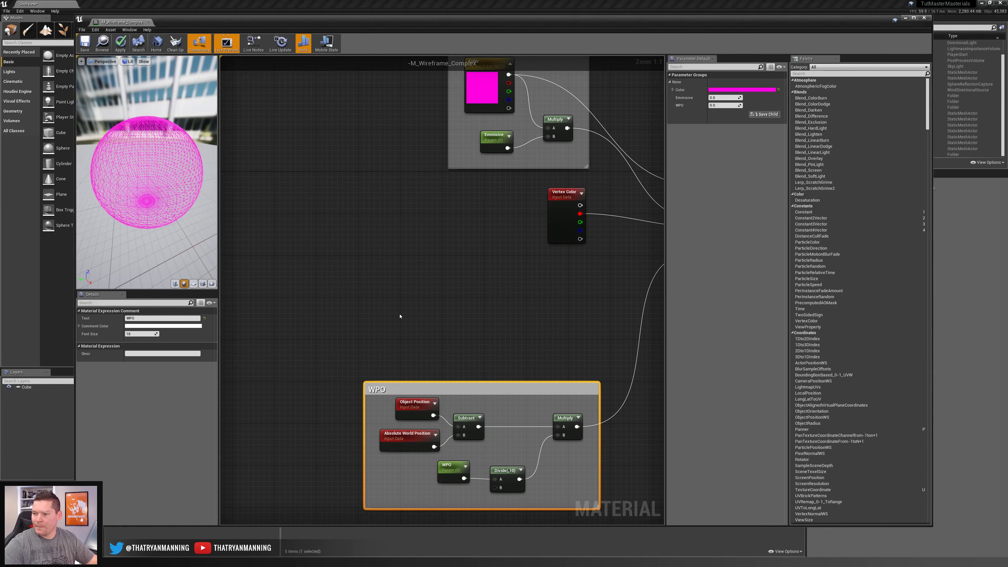
{"action": "right_click_drag", "start_coordinate": [376, 307], "coordinate": [472, 268]}
{"action": "left_click", "coordinate": [913, 17]}
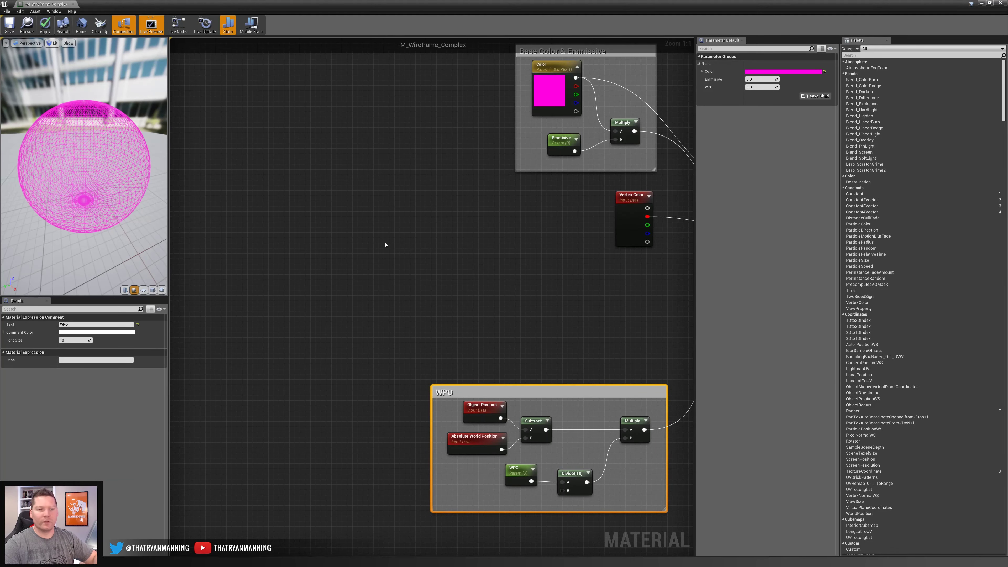
Step: Add a WorldPosition node in the empty graph area between the two comment boxes
{"action": "right_click", "coordinate": [241, 232]}
{"action": "type", "text": "ab"}
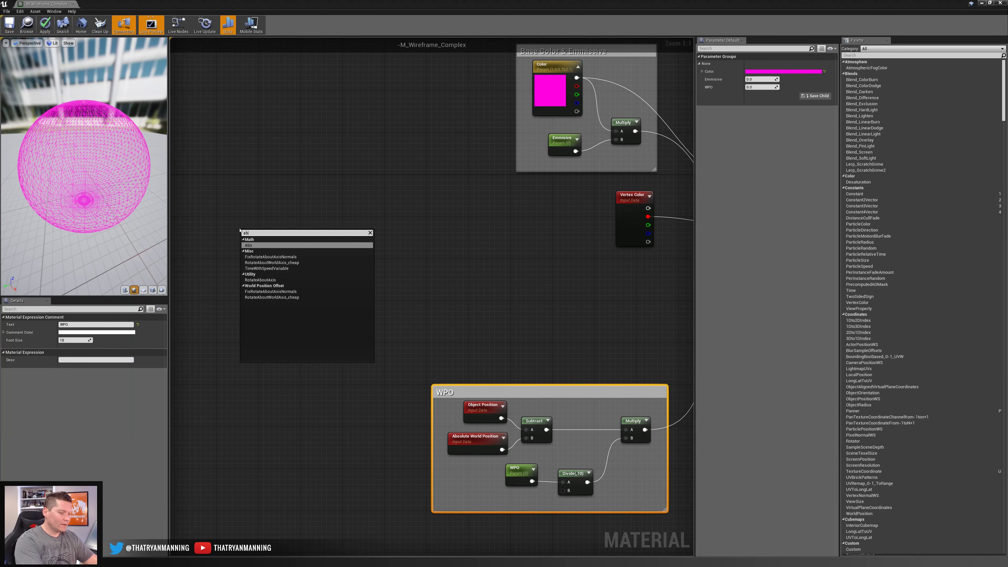
{"action": "key", "text": "BackSpace"}
{"action": "key", "text": "BackSpace"}
{"action": "type", "text": "world"}
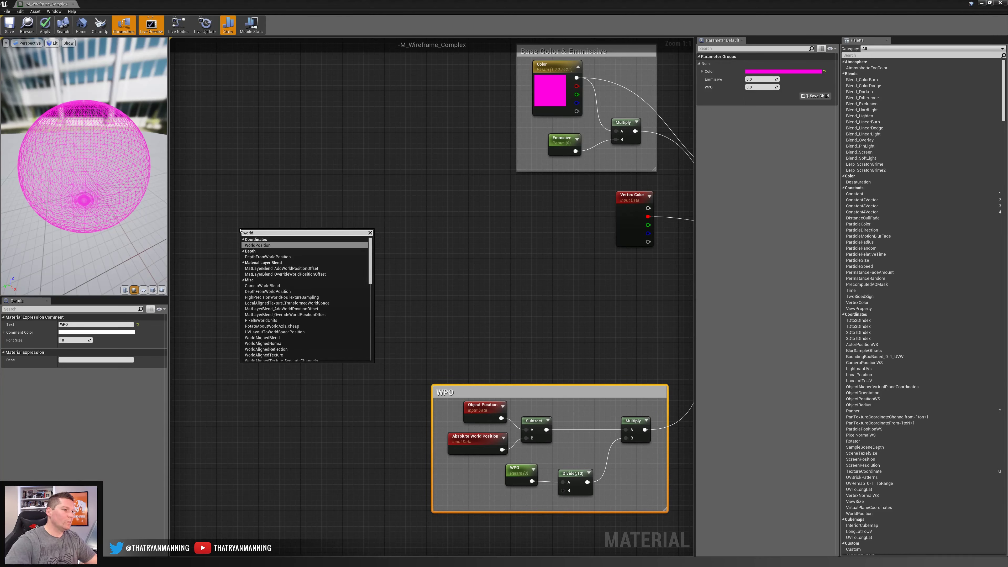
{"action": "key", "text": "Return"}
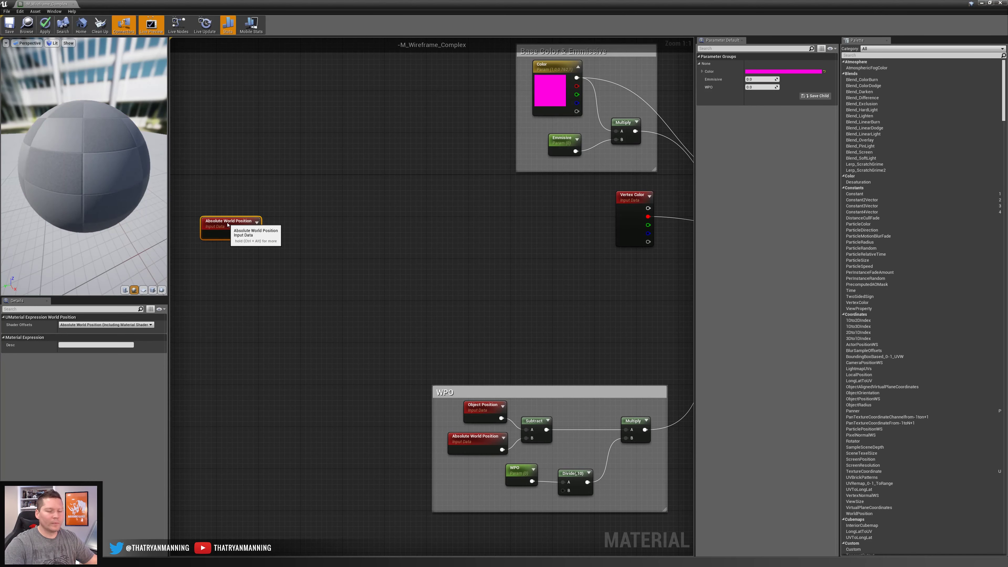
{"action": "left_click", "coordinate": [248, 244]}
Step: Run Absolute World Position through a ComponentMask node with R and G enabled, and feed the mask into input A of a Divide node
{"action": "left_click_drag", "start_coordinate": [260, 234], "coordinate": [305, 234]}
{"action": "type", "text": "mask"}
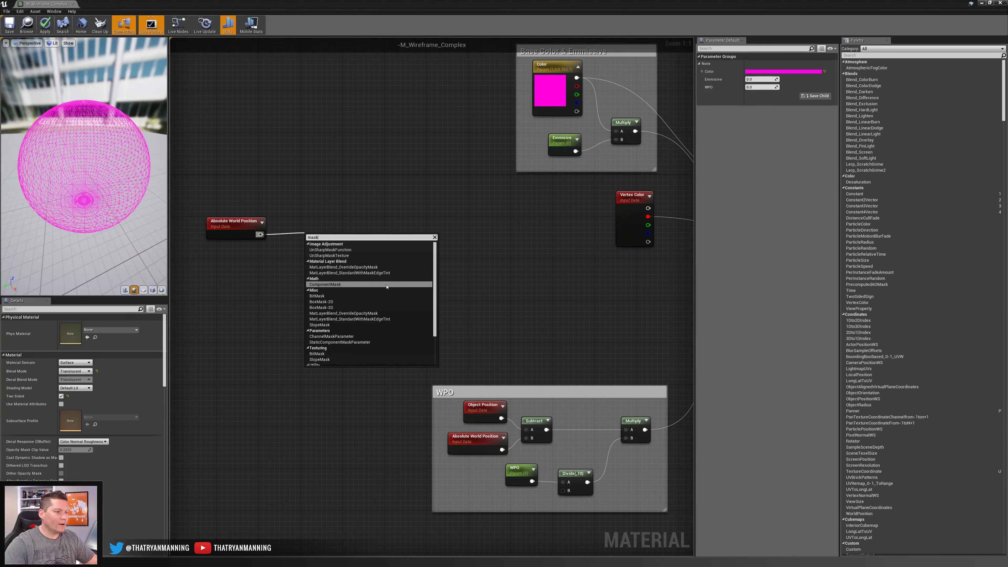
{"action": "left_click", "coordinate": [386, 285]}
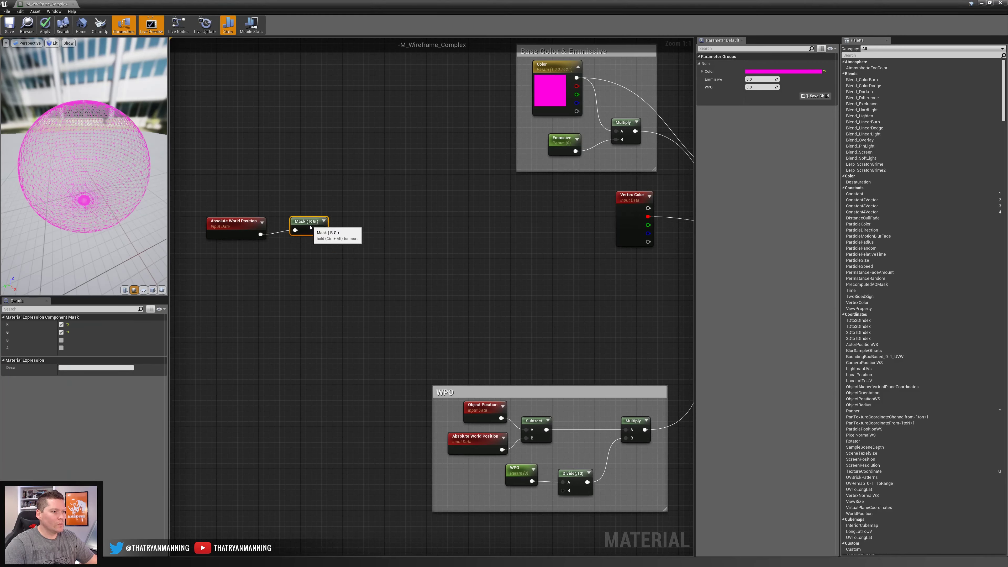
{"action": "left_click_drag", "start_coordinate": [310, 226], "coordinate": [310, 228]}
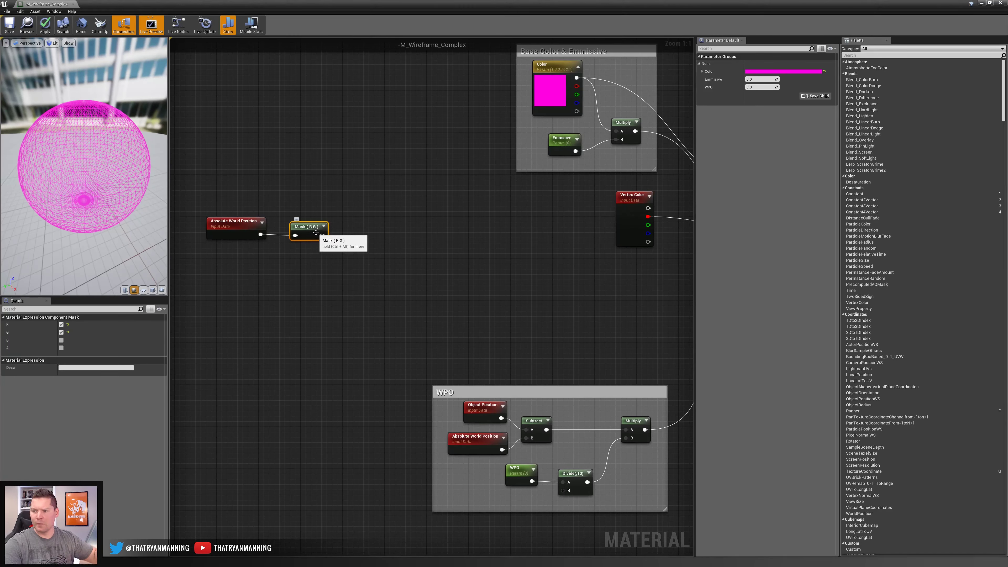
{"action": "left_click_drag", "start_coordinate": [322, 234], "coordinate": [361, 238]}
{"action": "type", "text": "divide"}
{"action": "key", "text": "Return"}
{"action": "left_click", "coordinate": [255, 334]}
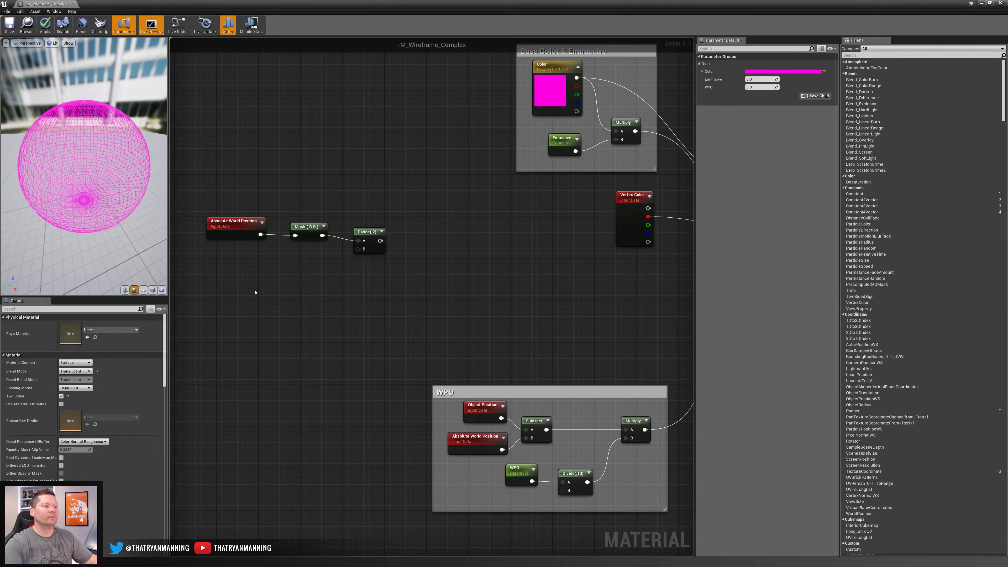
Step: Place two constant nodes below Absolute World Position and convert both to parameters
{"action": "left_click", "coordinate": [256, 269]}
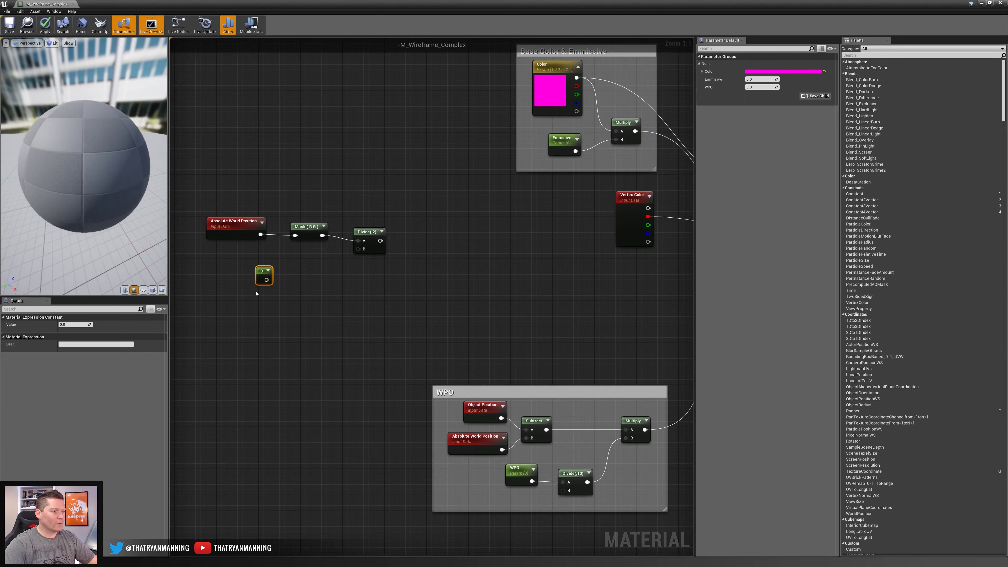
{"action": "left_click", "coordinate": [257, 295]}
{"action": "left_click_drag", "start_coordinate": [300, 301], "coordinate": [251, 263]}
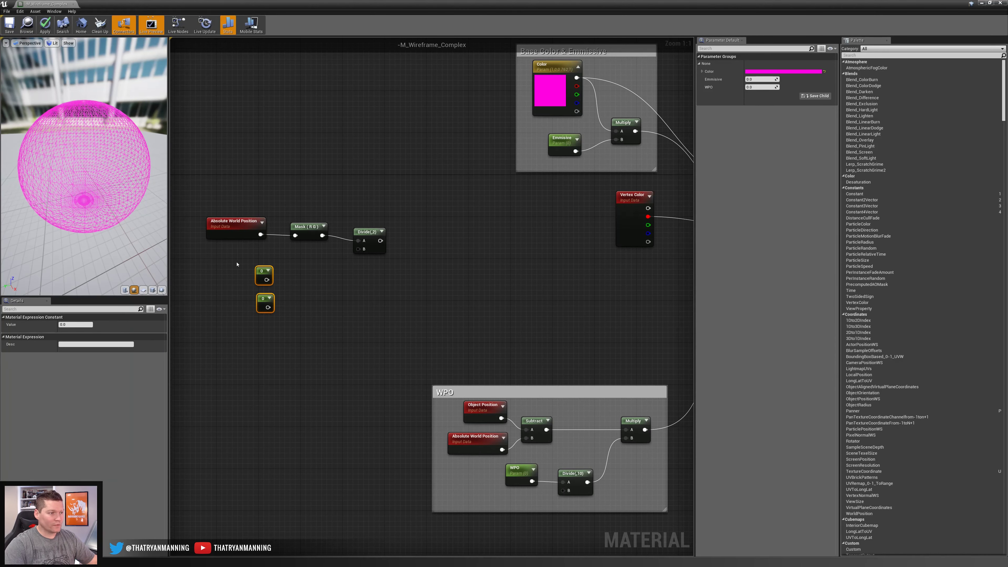
{"action": "right_click", "coordinate": [262, 272]}
{"action": "left_click", "coordinate": [279, 277]}
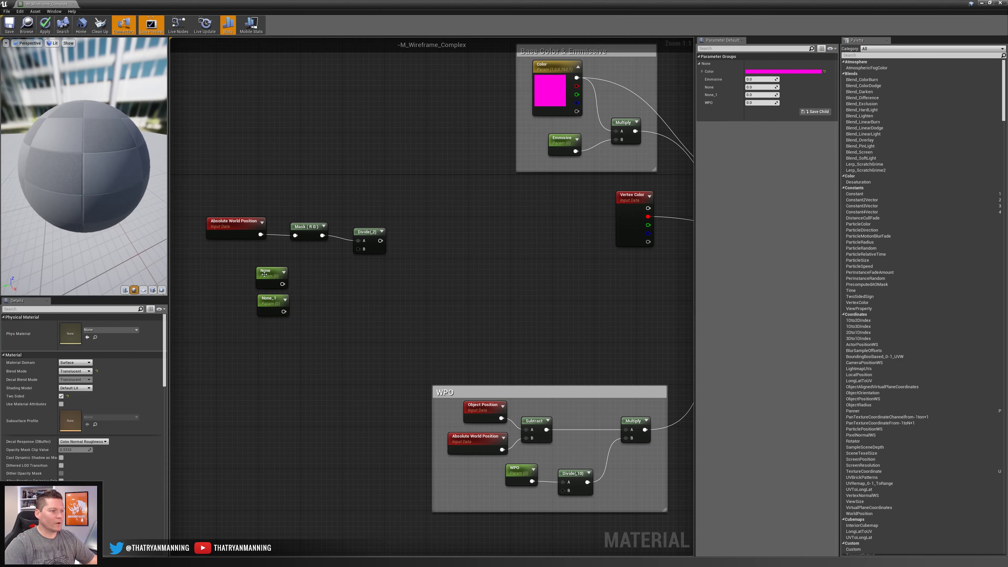
Step: Name the two new scalar parameters U Direction and V Direction
{"action": "left_click_drag", "start_coordinate": [263, 270], "coordinate": [273, 271]}
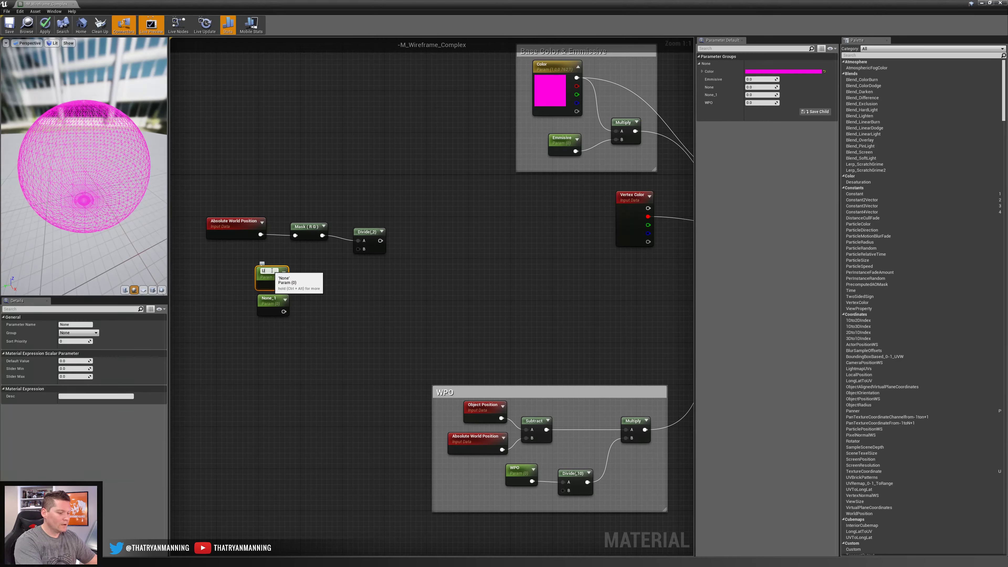
{"action": "type", "text": "U Direc"}
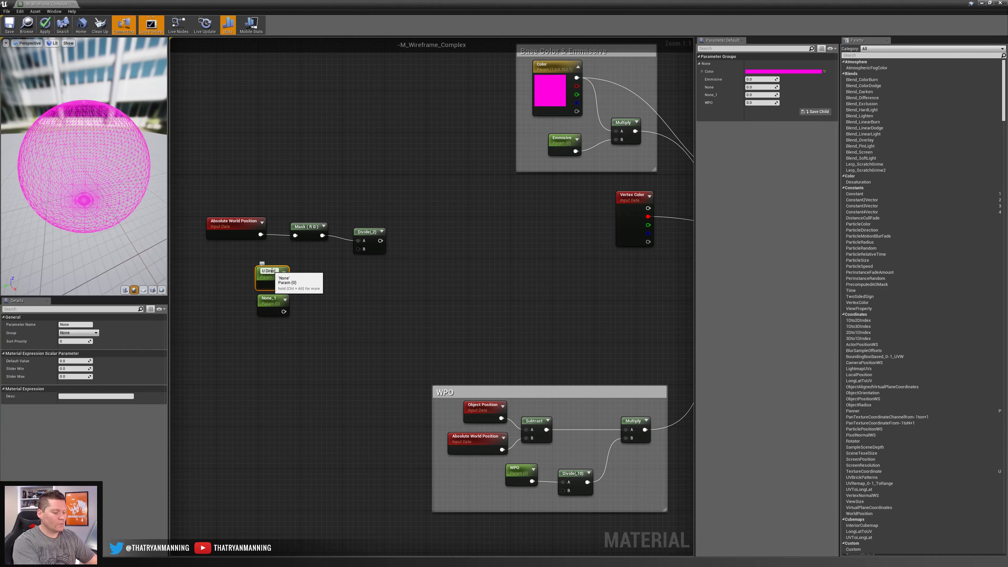
{"action": "type", "text": "tion"}
{"action": "key", "text": "Return"}
{"action": "left_click", "coordinate": [269, 297]}
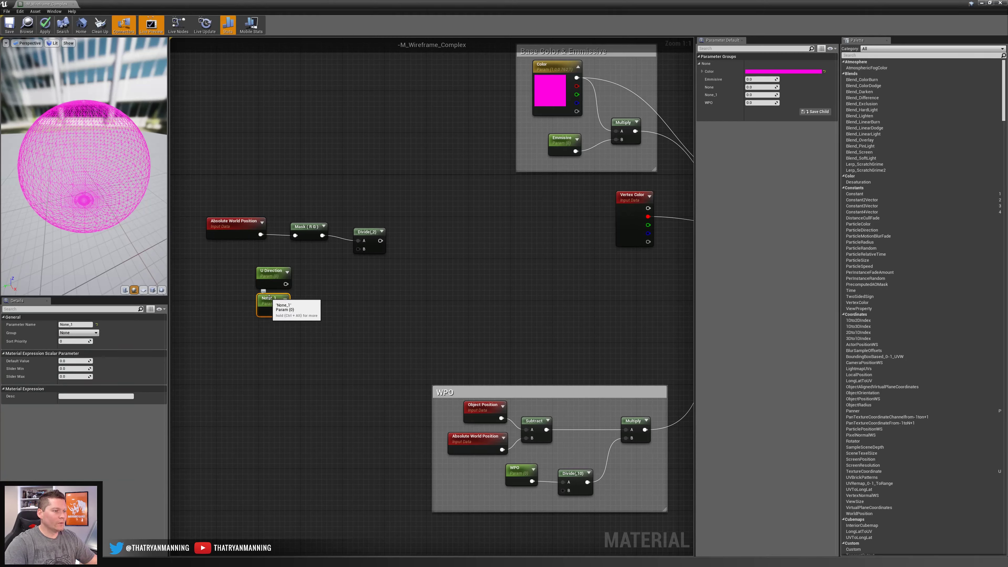
{"action": "double_click", "coordinate": [270, 297]}
{"action": "type", "text": "V Direction"}
{"action": "key", "text": "Return"}
{"action": "left_click", "coordinate": [333, 309]}
Step: Combine U Direction and V Direction in an AppendVector node and connect its result to the Divide node's input B
{"action": "left_click_drag", "start_coordinate": [271, 300], "coordinate": [336, 285]}
{"action": "type", "text": "ape"}
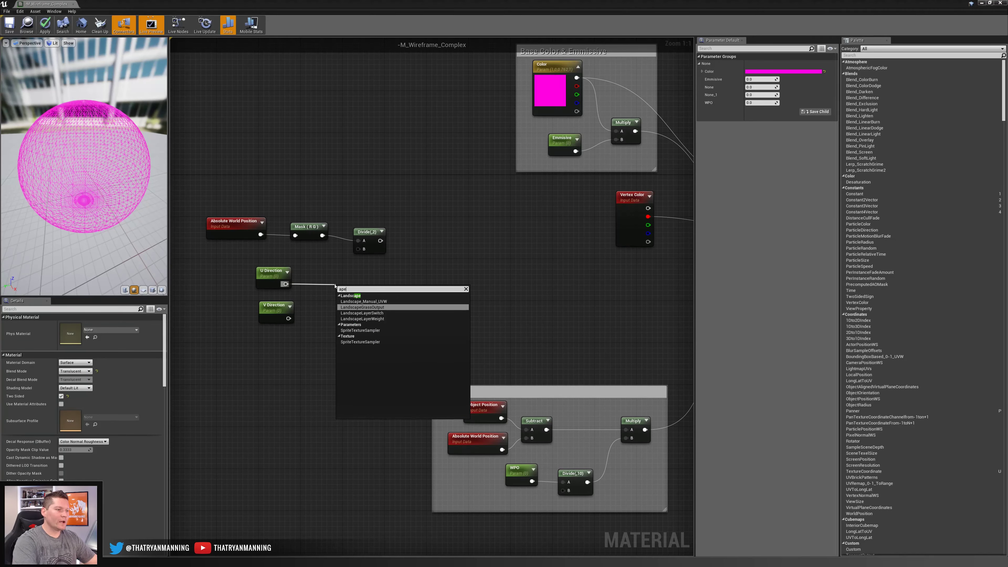
{"action": "key", "text": "BackSpace"}
{"action": "type", "text": "p"}
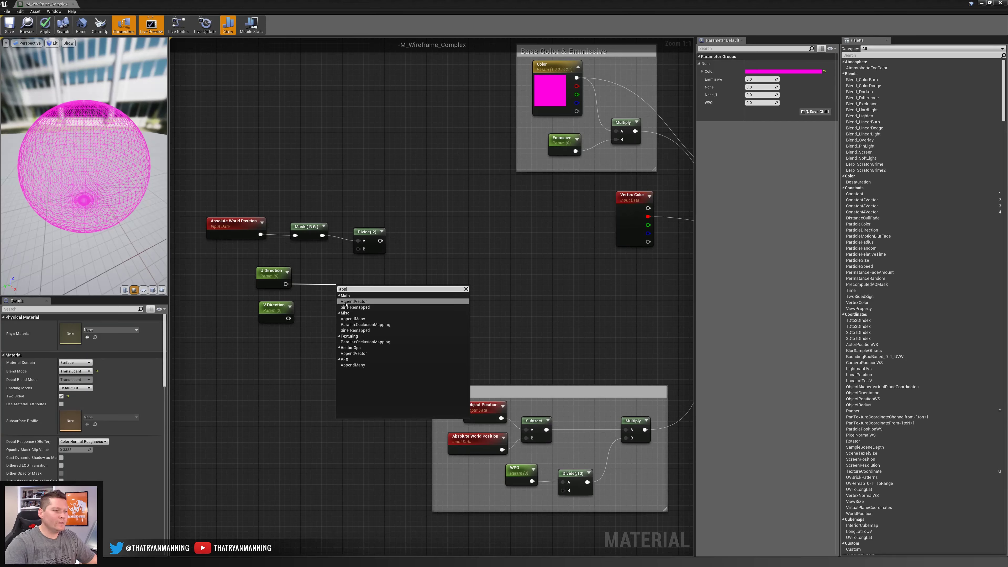
{"action": "left_click", "coordinate": [341, 302]}
{"action": "left_click_drag", "start_coordinate": [341, 301], "coordinate": [289, 318]}
{"action": "left_click_drag", "start_coordinate": [345, 282], "coordinate": [358, 249]}
Step: Tidy the U Direction, V Direction and Append nodes below the mask chain and align the Divide node with the Mask
{"action": "left_click_drag", "start_coordinate": [342, 365], "coordinate": [250, 264]}
{"action": "left_click_drag", "start_coordinate": [260, 275], "coordinate": [219, 280]}
{"action": "left_click", "coordinate": [327, 367]}
{"action": "left_click_drag", "start_coordinate": [312, 342], "coordinate": [249, 271]}
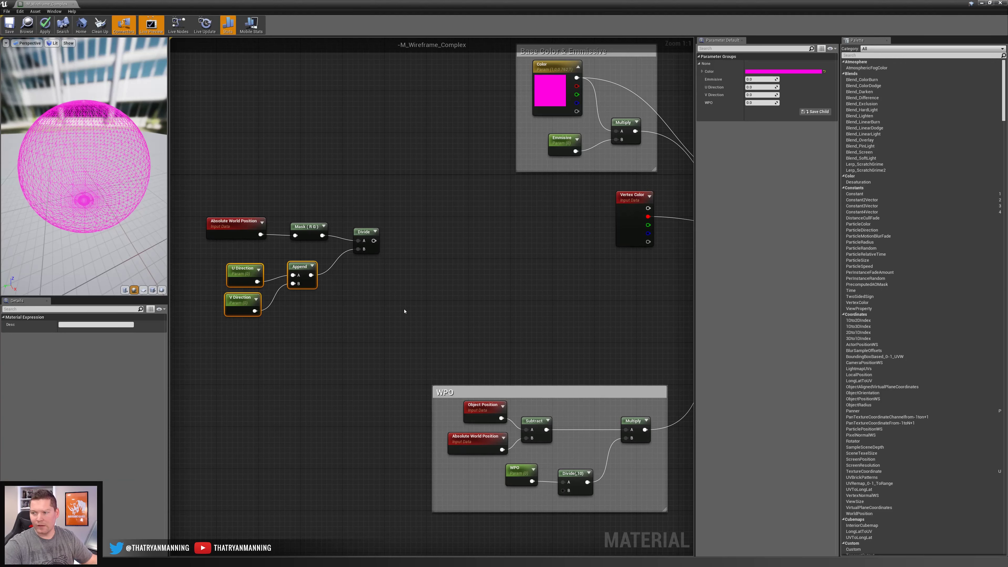
{"action": "left_click", "coordinate": [366, 231]}
{"action": "left_click_drag", "start_coordinate": [366, 231], "coordinate": [367, 226]}
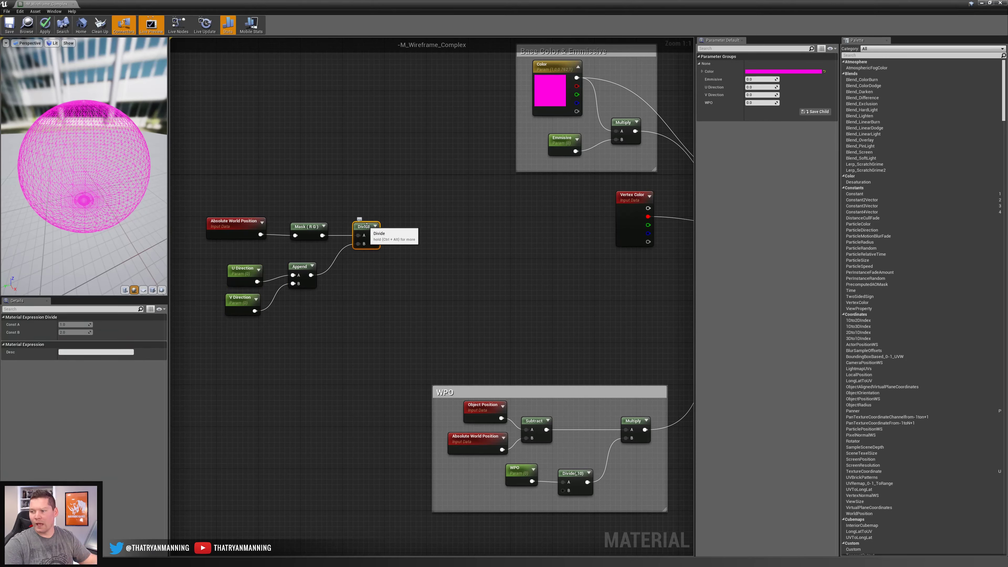
Step: Add a Panner node with the Divide result feeding its Coordinate input, and line it up beside Divide
{"action": "left_click_drag", "start_coordinate": [373, 235], "coordinate": [421, 235]}
{"action": "type", "text": "panner"}
{"action": "key", "text": "Return"}
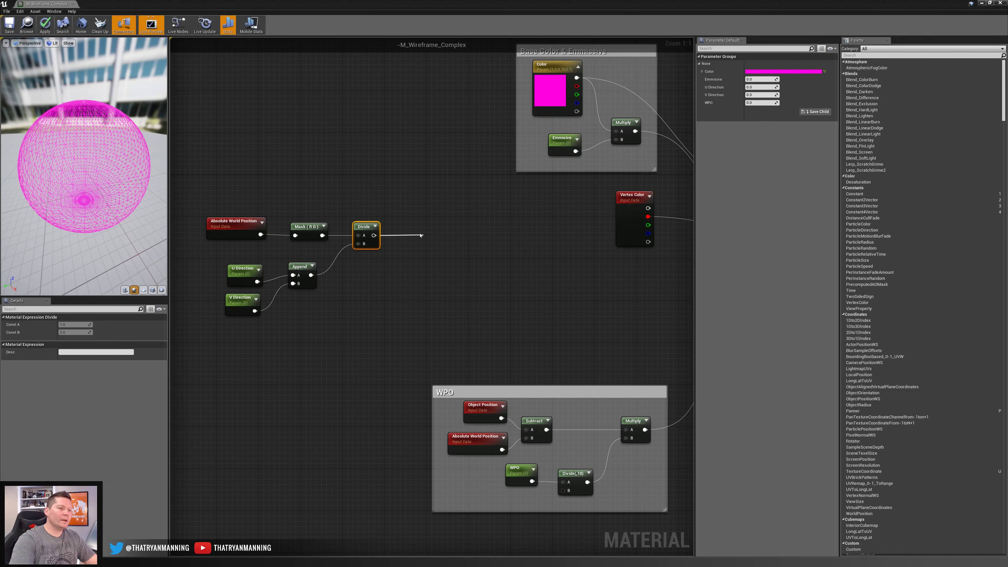
{"action": "left_click_drag", "start_coordinate": [439, 239], "coordinate": [421, 227]}
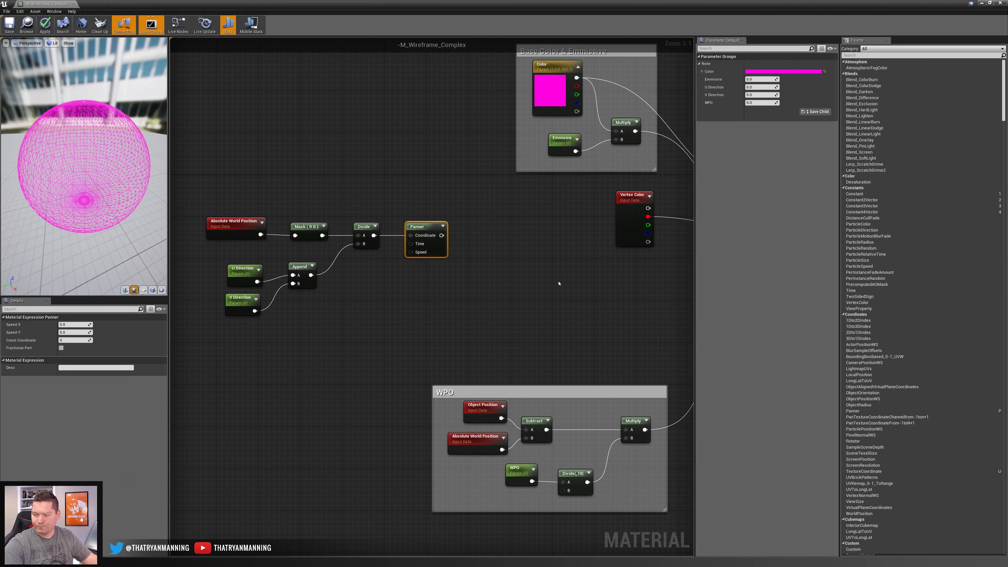
Step: Save the material and open the Wireframe_Blend Textures Masking folder in the Content Browser, with the material editor window reduced above it
{"action": "right_click_drag", "start_coordinate": [561, 281], "coordinate": [514, 281]}
{"action": "key", "text": "ctrl+s"}
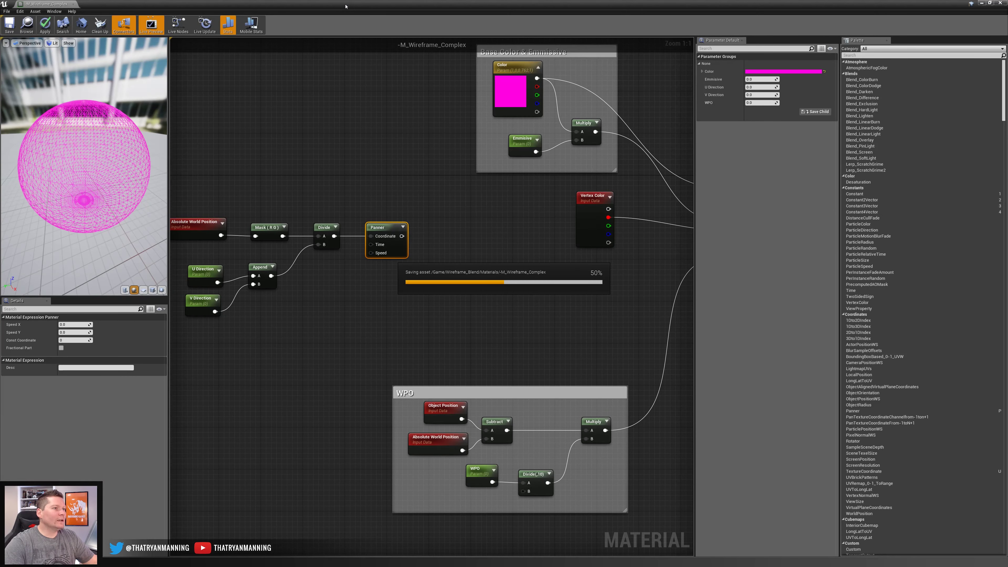
{"action": "left_click", "coordinate": [989, 2]}
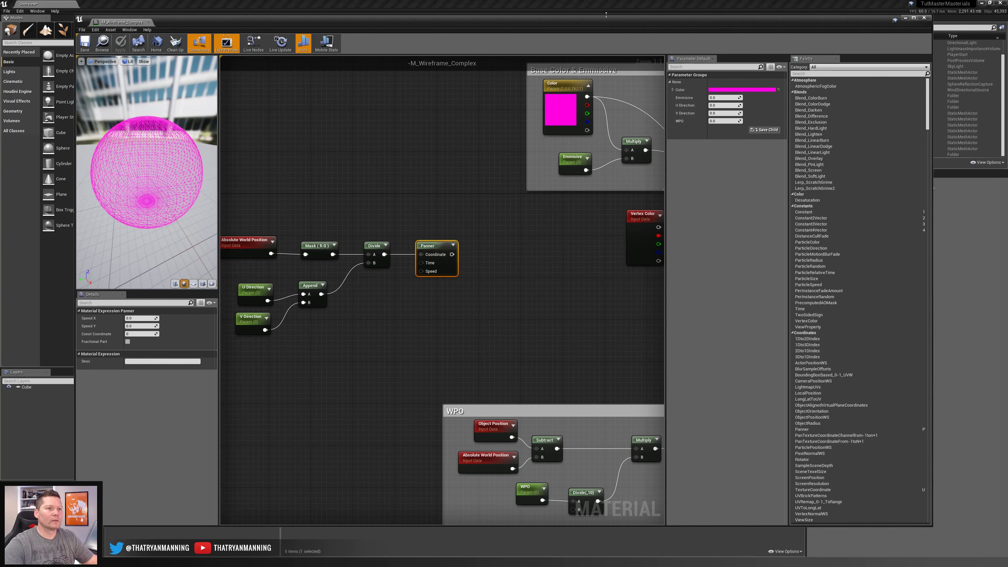
{"action": "mouse_move", "coordinate": [606, 14]}
{"action": "left_mouse_down"}
{"action": "mouse_move", "coordinate": [607, 110]}
{"action": "mouse_move", "coordinate": [595, 26]}
{"action": "left_mouse_up"}
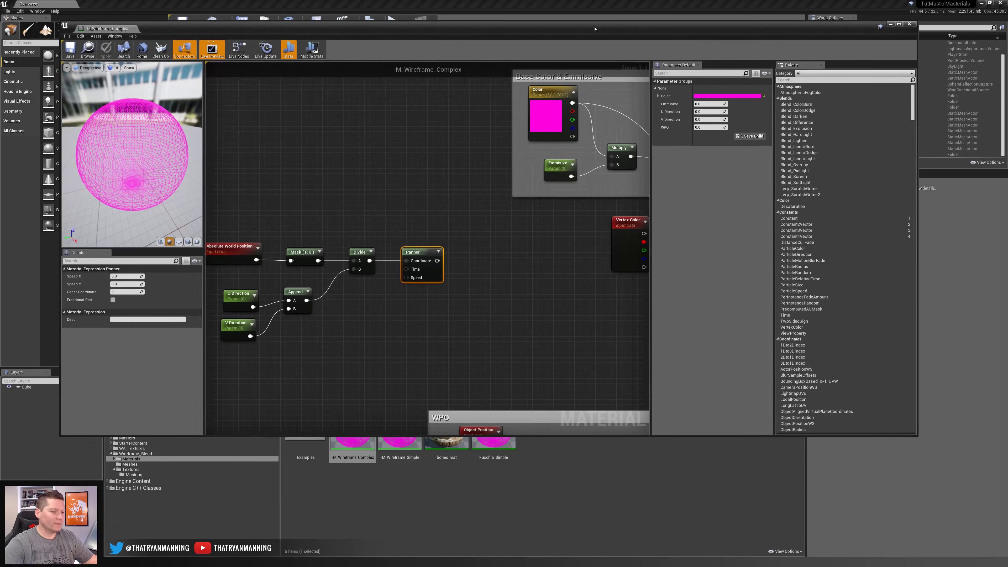
{"action": "left_click", "coordinate": [114, 474]}
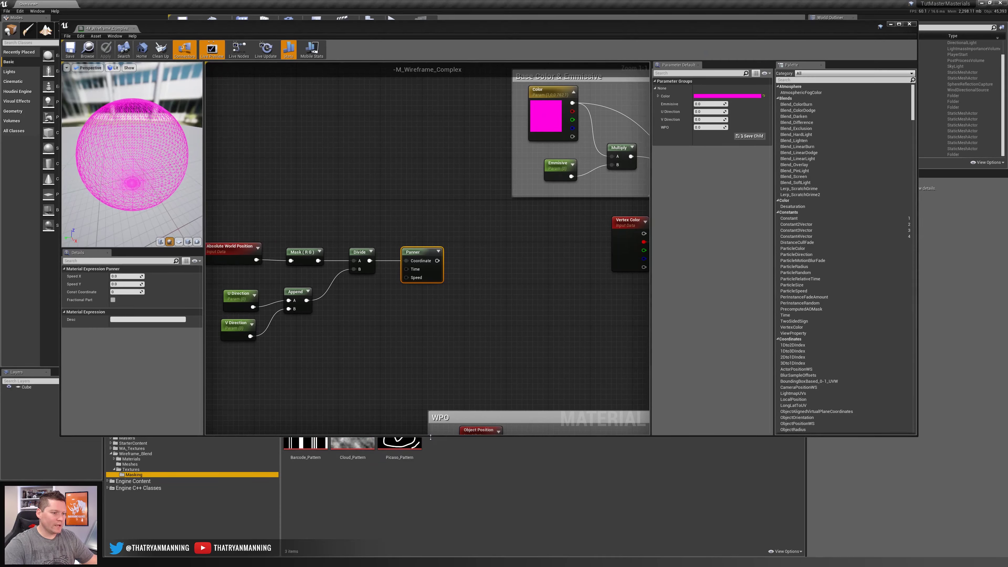
{"action": "left_click_drag", "start_coordinate": [430, 437], "coordinate": [431, 380]}
Step: Add the Cloud_Pattern texture to the material graph as a Texture Sample beside the Panner, and maximize the material editor again
{"action": "left_click", "coordinate": [353, 425]}
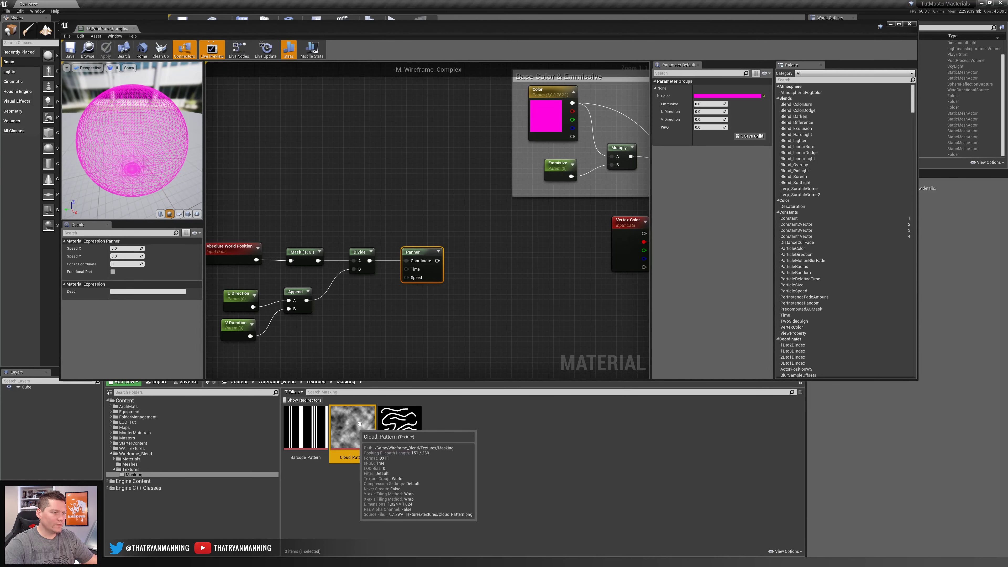
{"action": "left_click_drag", "start_coordinate": [360, 424], "coordinate": [501, 274]}
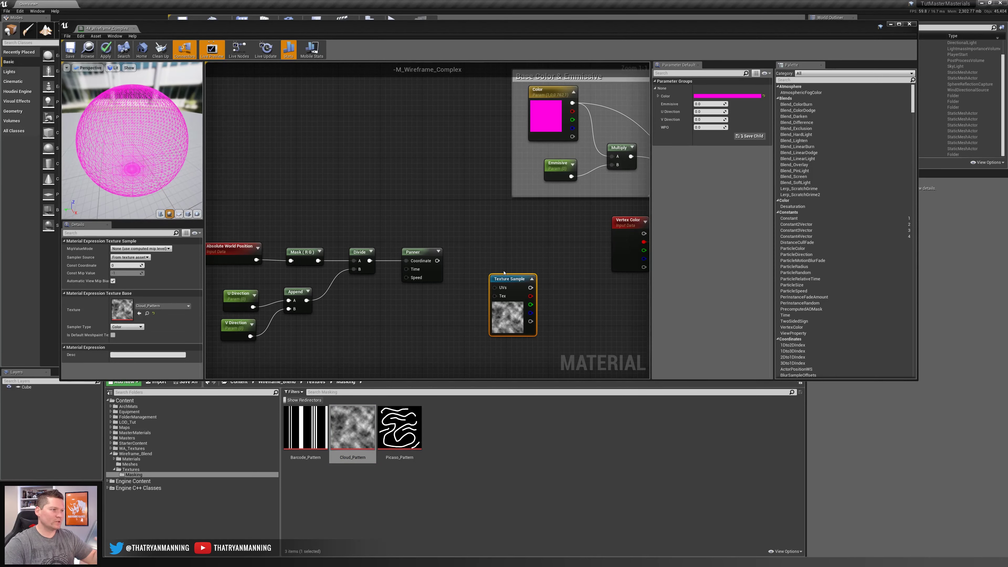
{"action": "left_click_drag", "start_coordinate": [517, 327], "coordinate": [496, 300]}
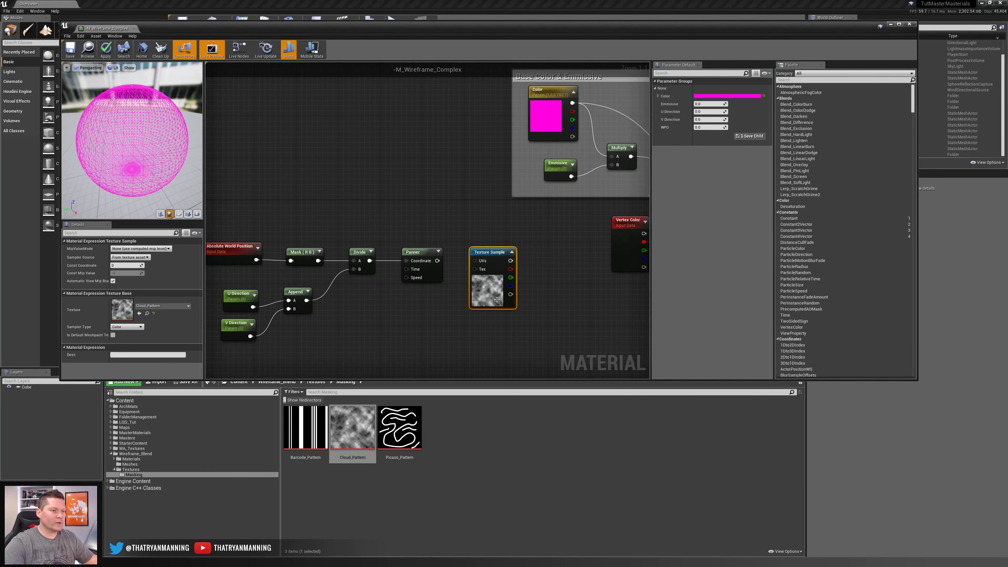
{"action": "double_click", "coordinate": [645, 29]}
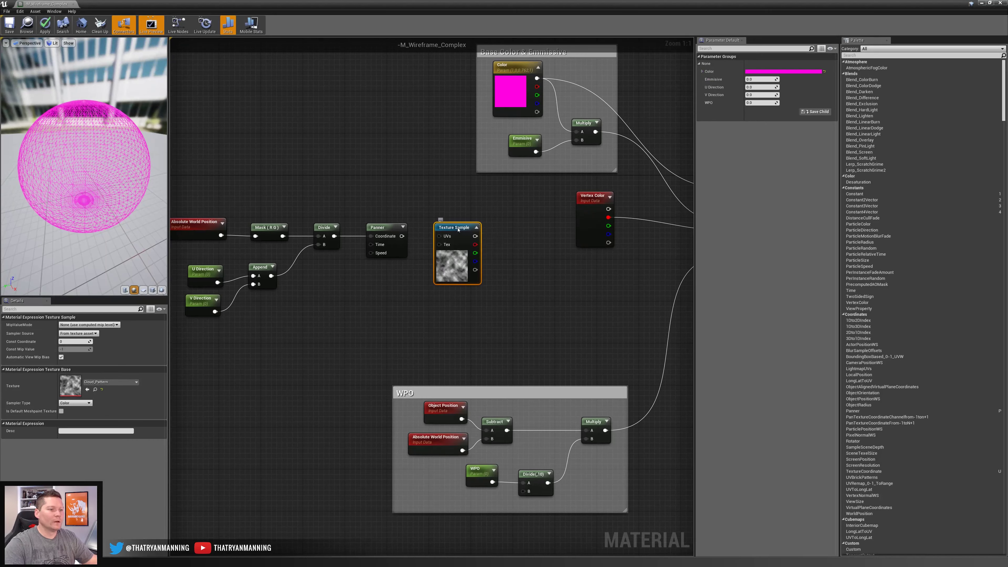
Step: Convert the Texture Sample to a parameter named Masking Texture and connect the Panner output to its UVs input
{"action": "right_click", "coordinate": [459, 228]}
{"action": "left_click", "coordinate": [483, 250]}
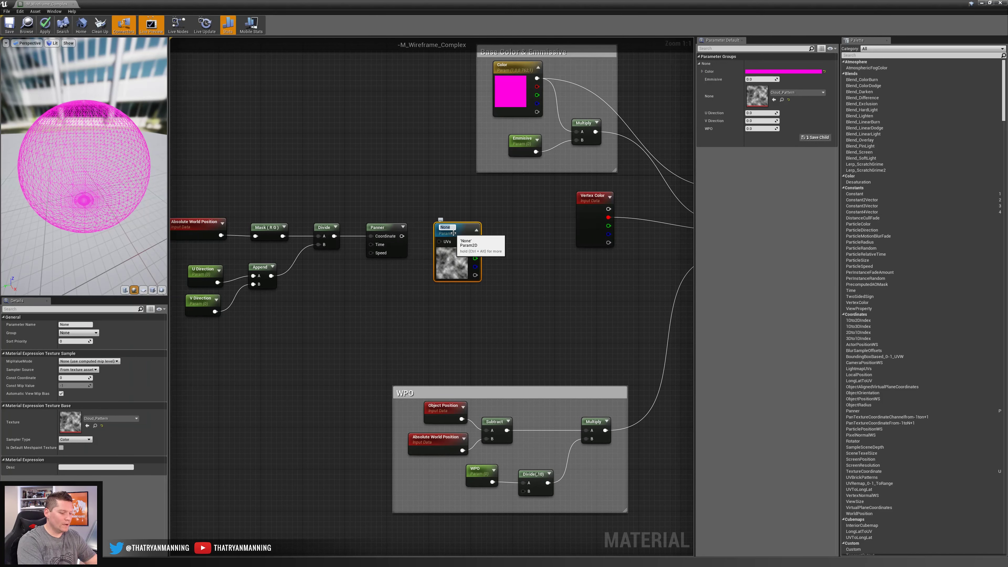
{"action": "type", "text": "Masking Te"}
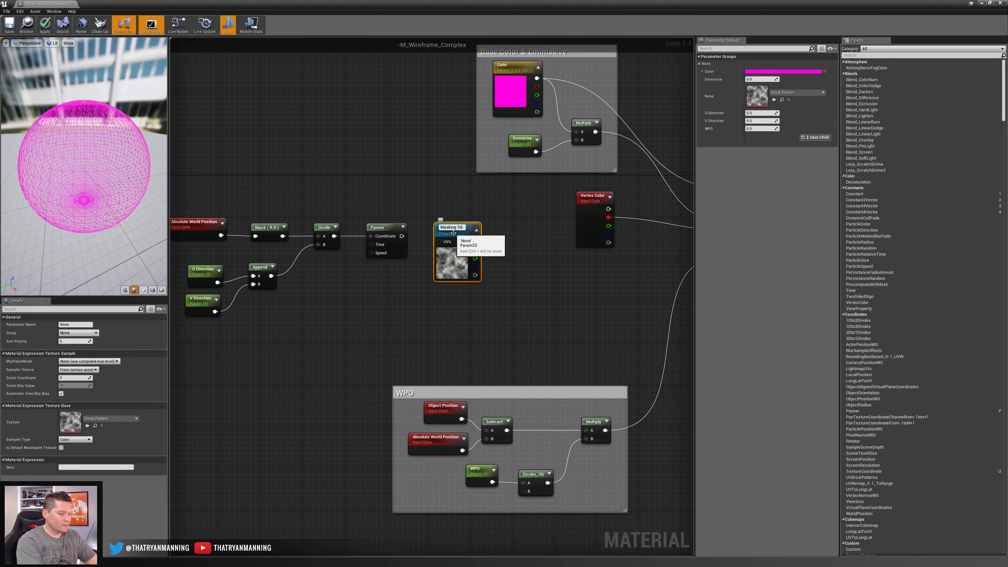
{"action": "type", "text": "xture"}
{"action": "key", "text": "Return"}
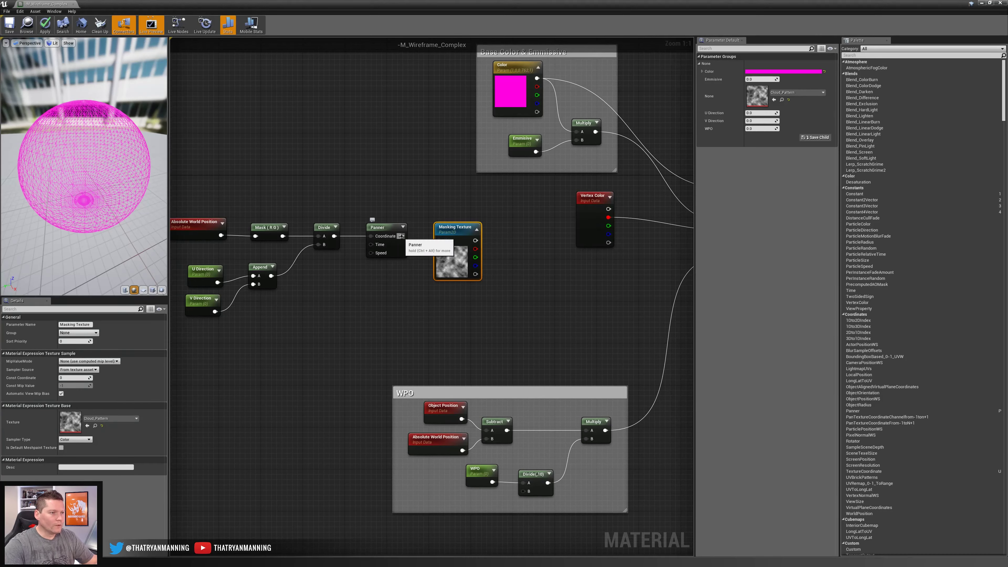
{"action": "left_click_drag", "start_coordinate": [401, 236], "coordinate": [439, 238]}
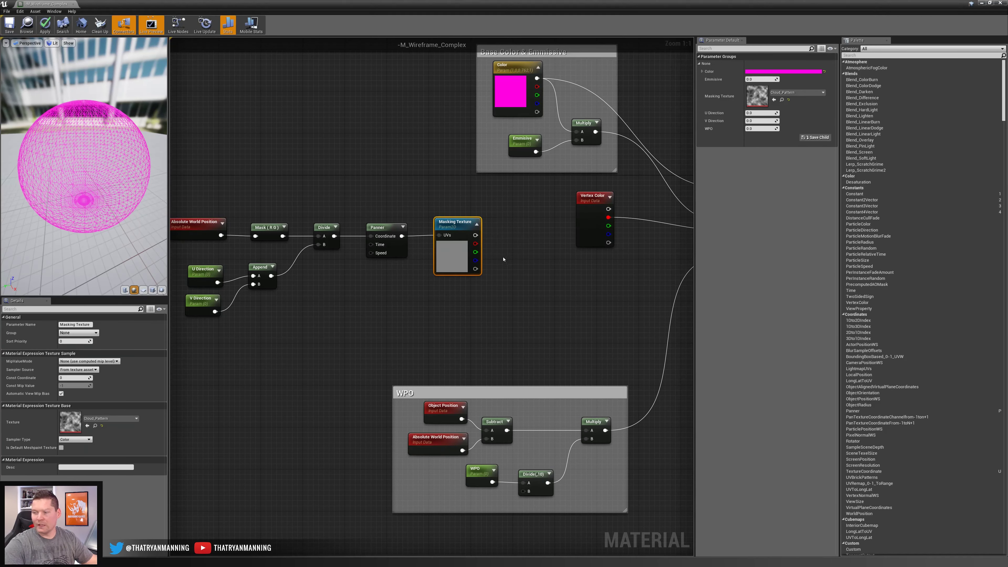
Step: Add a Power node with the Masking Texture's RGB output feeding its Base input
{"action": "left_click_drag", "start_coordinate": [475, 235], "coordinate": [513, 262]}
{"action": "type", "text": "power"}
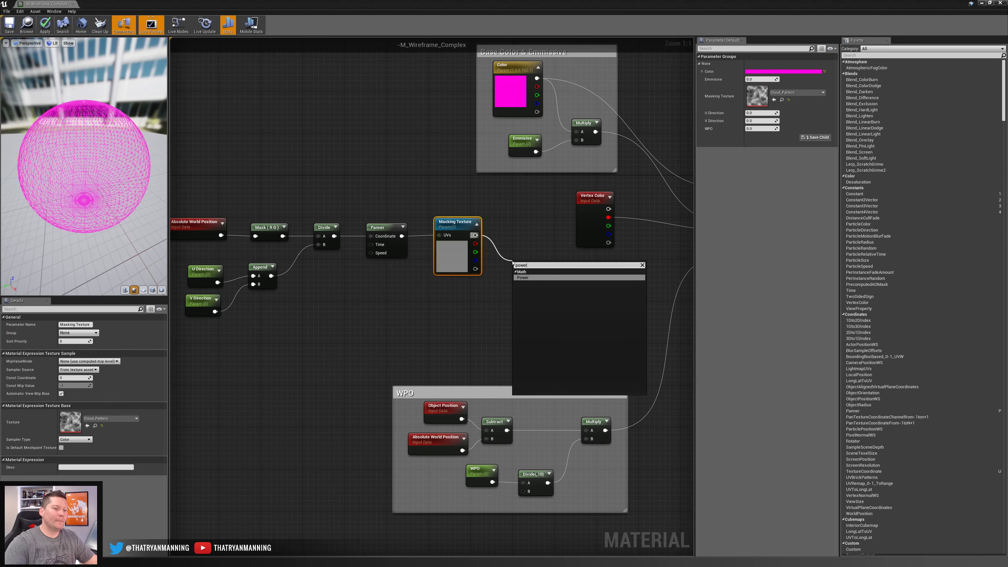
{"action": "left_click", "coordinate": [526, 279]}
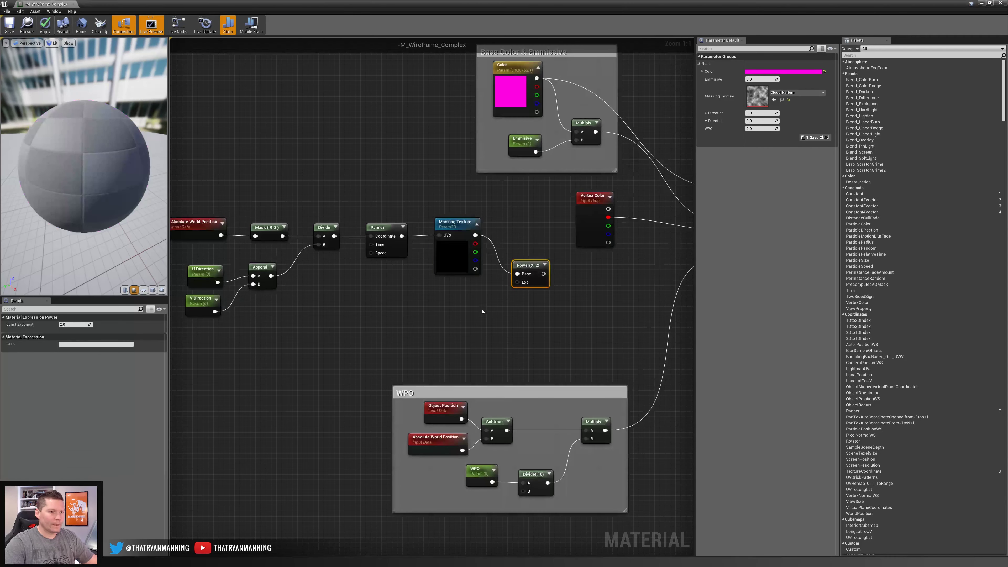
Step: Create a scalar parameter named Mask Power below the Masking Texture and connect it to the Power node's Exp input
{"action": "left_click", "coordinate": [459, 302]}
{"action": "right_click", "coordinate": [465, 309]}
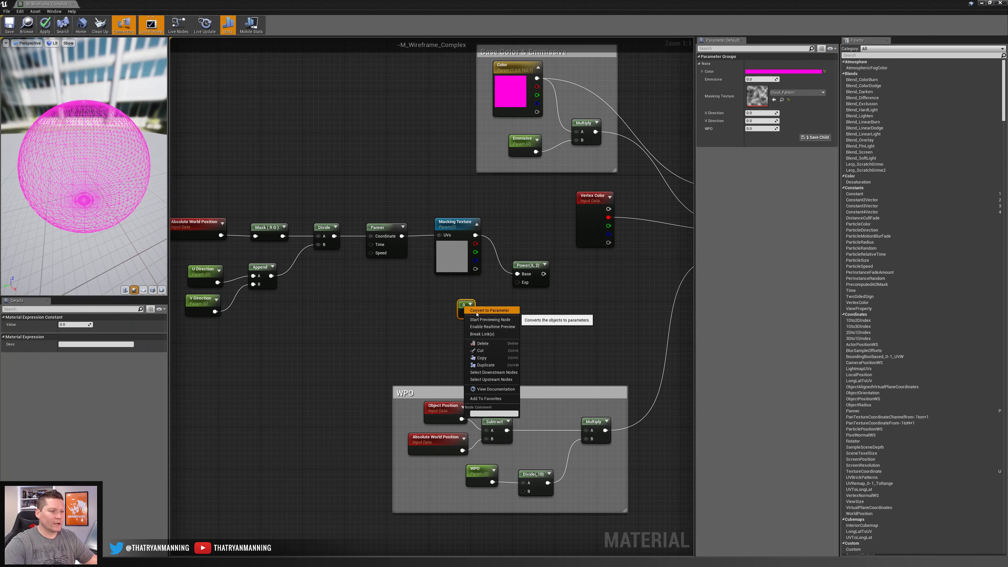
{"action": "left_click", "coordinate": [470, 312]}
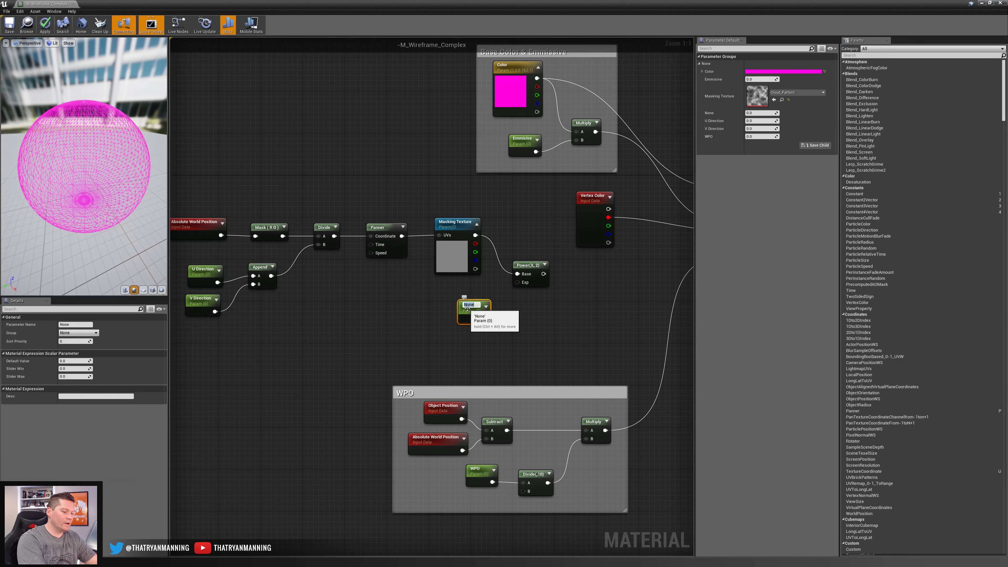
{"action": "type", "text": "Mask Power"}
{"action": "key", "text": "Return"}
{"action": "left_click_drag", "start_coordinate": [472, 309], "coordinate": [517, 282]}
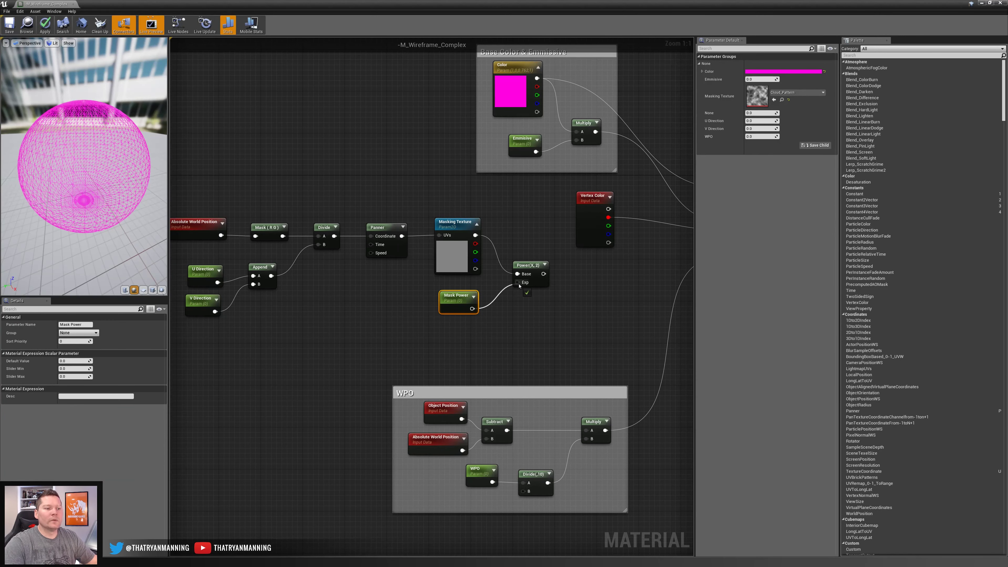
Step: Start previewing the Power node on the preview sphere and check the Masking Texture's sampler type options
{"action": "right_click", "coordinate": [524, 265]}
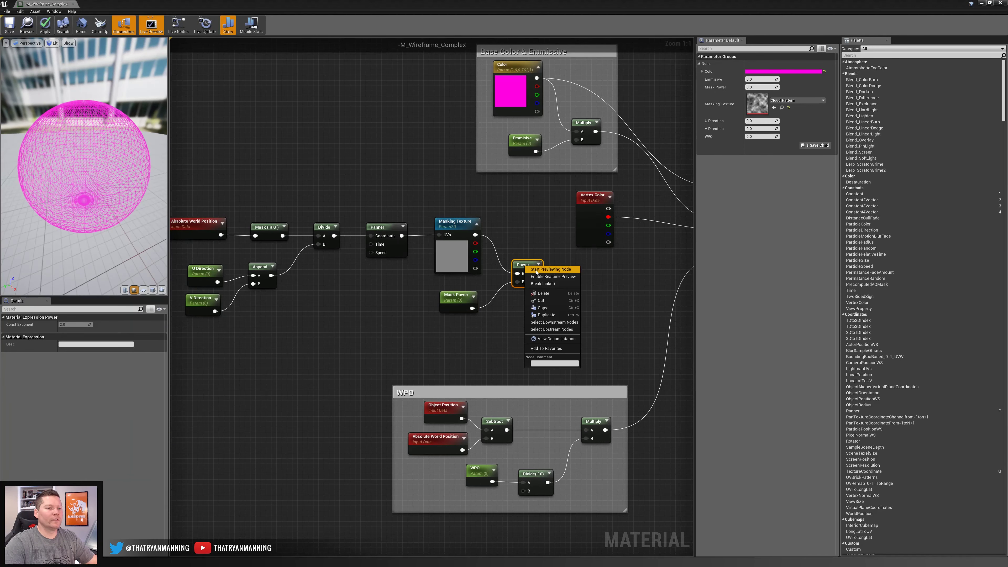
{"action": "left_click", "coordinate": [536, 275]}
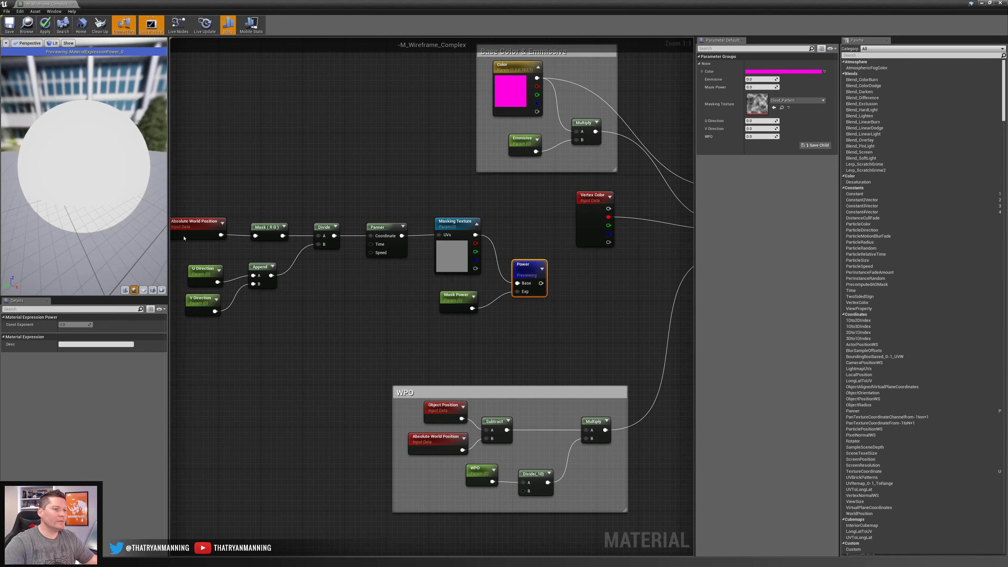
{"action": "left_click", "coordinate": [455, 254]}
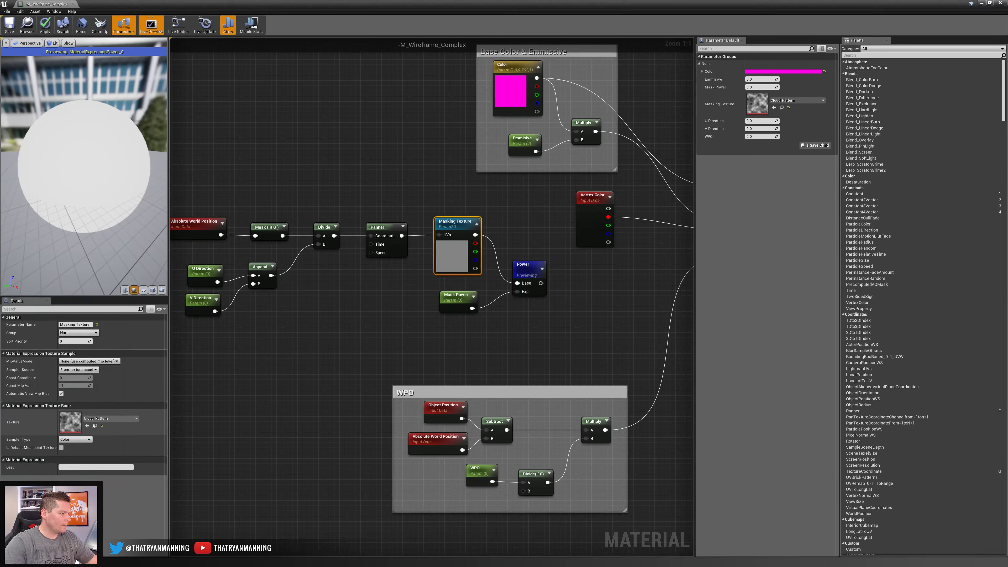
{"action": "left_click", "coordinate": [88, 440]}
{"action": "left_click", "coordinate": [88, 440]}
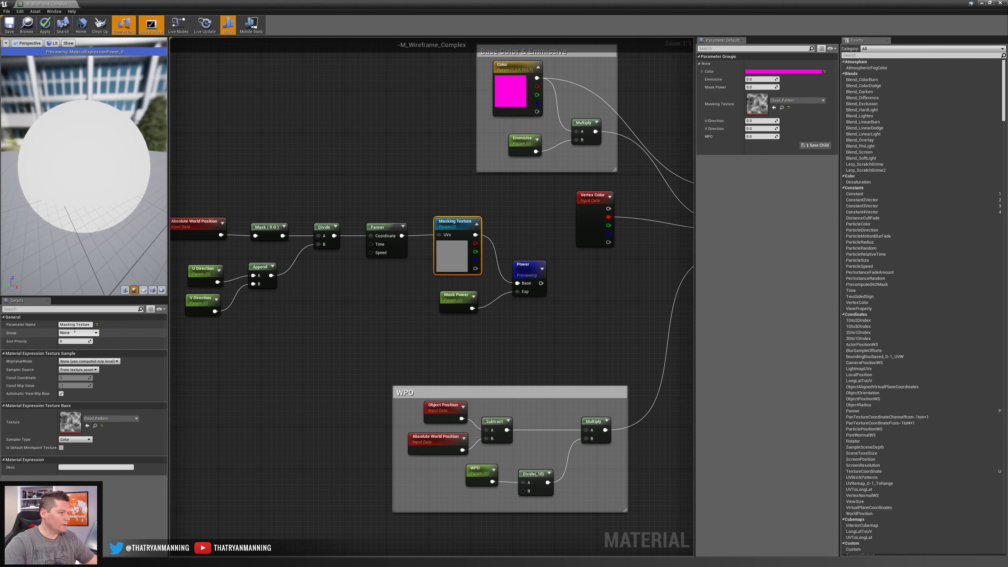
{"action": "left_click", "coordinate": [343, 312]}
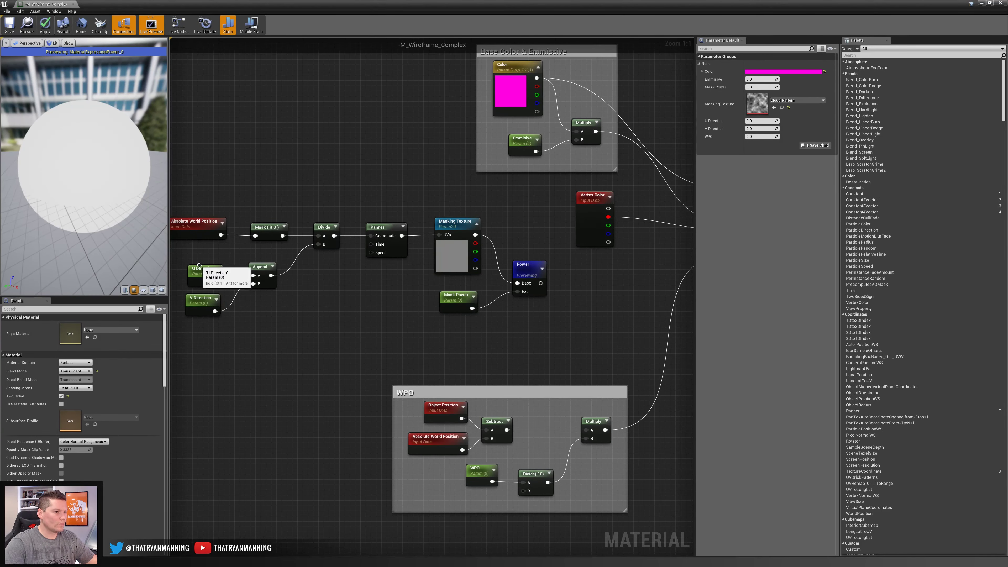
Step: Set the U Direction parameter's default value to 150
{"action": "left_click", "coordinate": [203, 277]}
{"action": "key", "text": "Home"}
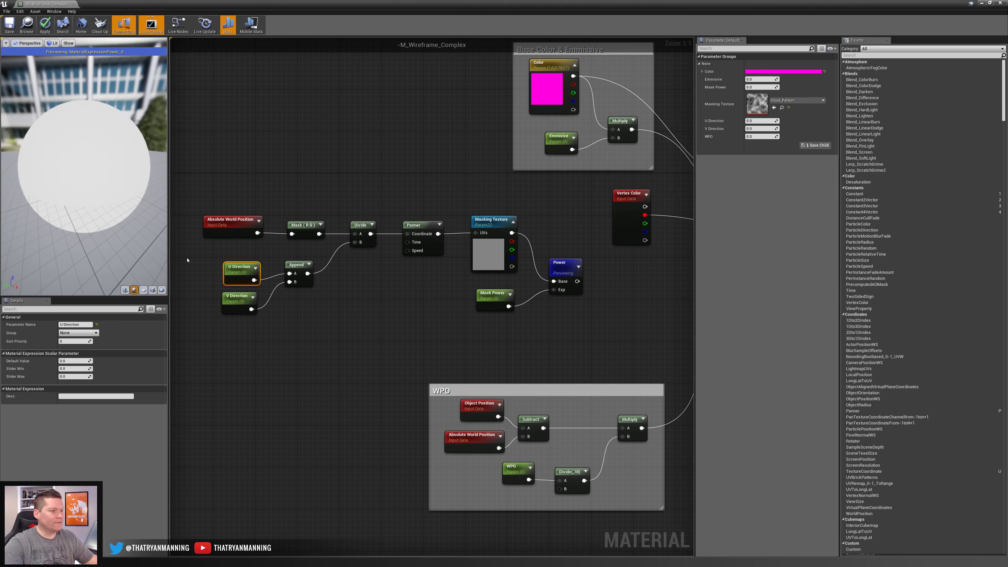
{"action": "left_click", "coordinate": [78, 361]}
{"action": "type", "text": "150"}
{"action": "key", "text": "Return"}
Step: Set the V Direction parameter's default value to 150 and align its node under U Direction
{"action": "left_click", "coordinate": [237, 296]}
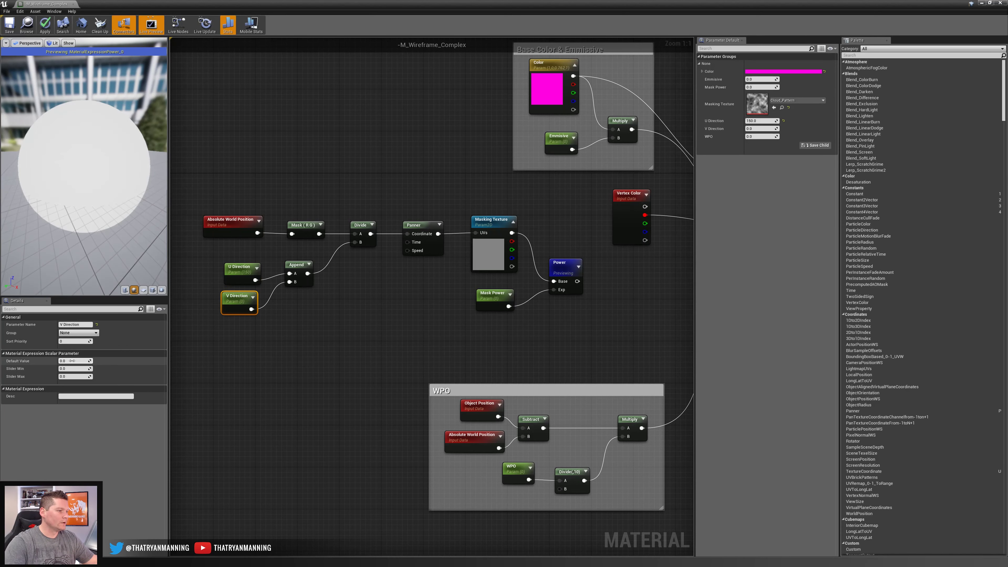
{"action": "left_click", "coordinate": [72, 360]}
{"action": "type", "text": "150"}
{"action": "key", "text": "Return"}
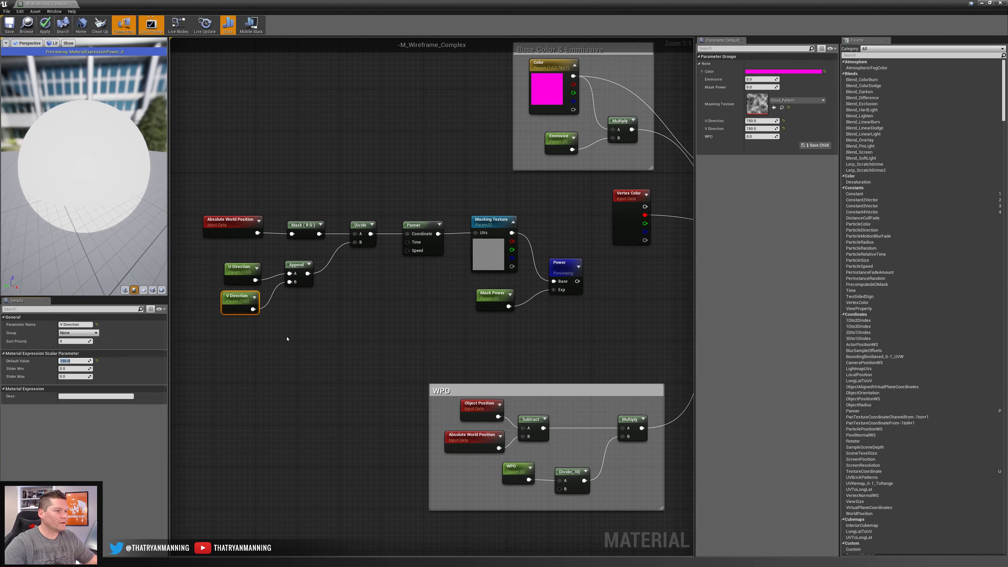
{"action": "left_click_drag", "start_coordinate": [232, 301], "coordinate": [234, 303]}
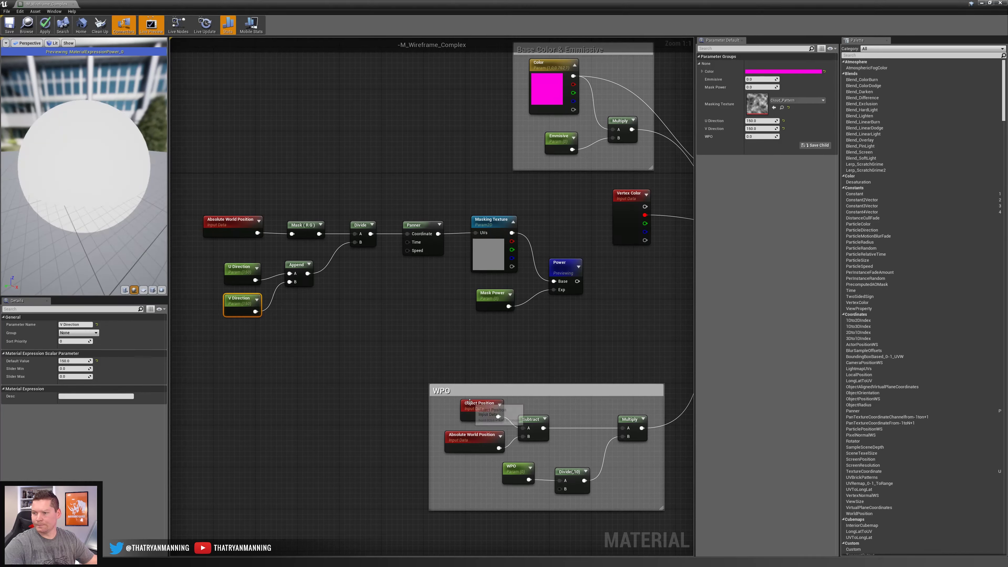
Step: Set the Mask Power parameter's default value to 1
{"action": "right_click_drag", "start_coordinate": [420, 342], "coordinate": [407, 313]}
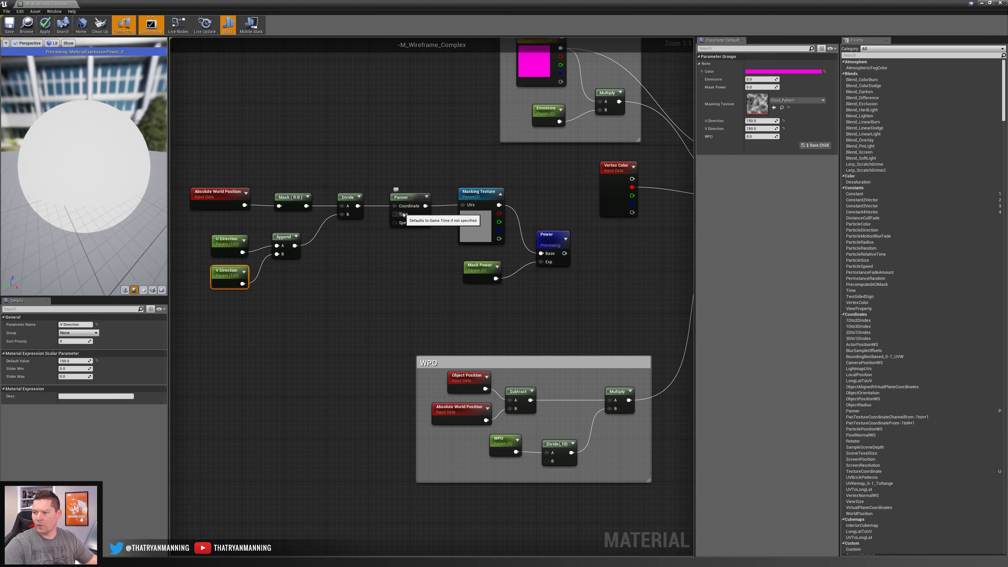
{"action": "left_click", "coordinate": [481, 270]}
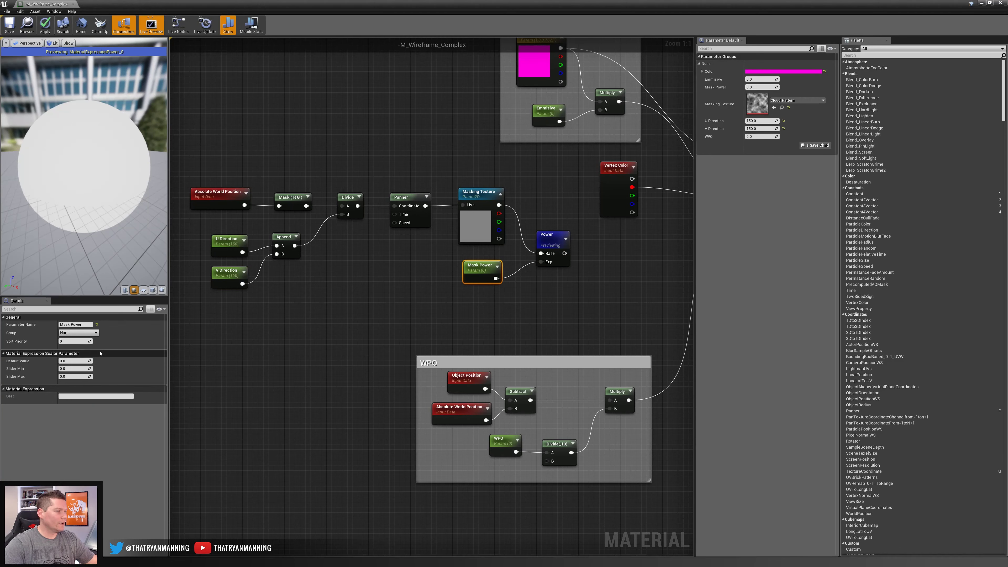
{"action": "left_click", "coordinate": [75, 362]}
{"action": "type", "text": "1"}
{"action": "key", "text": "Return"}
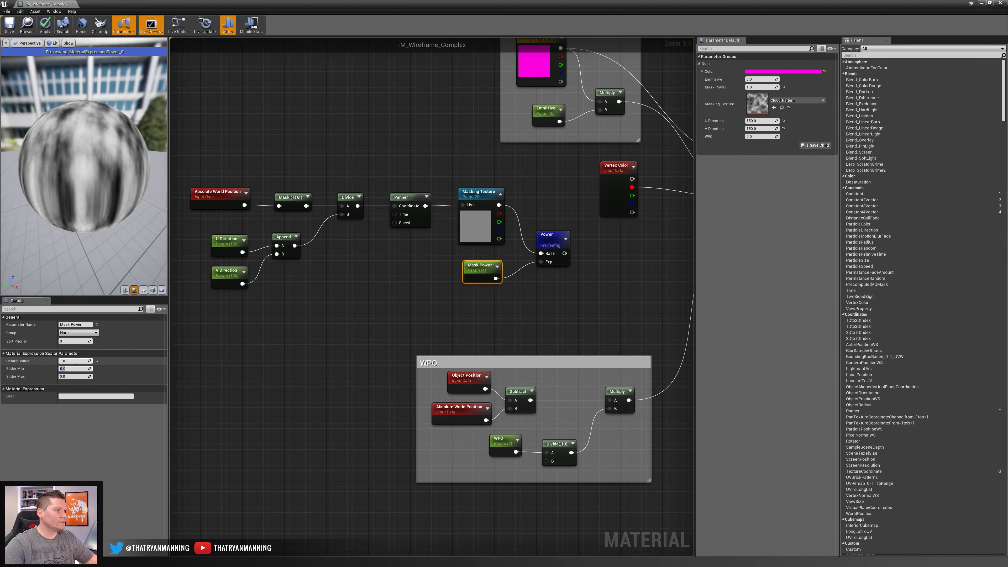
Step: Try a Mask Power default value of 2 to compare the mask contrast, and set it back to 1
{"action": "right_click_drag", "start_coordinate": [410, 284], "coordinate": [424, 267]}
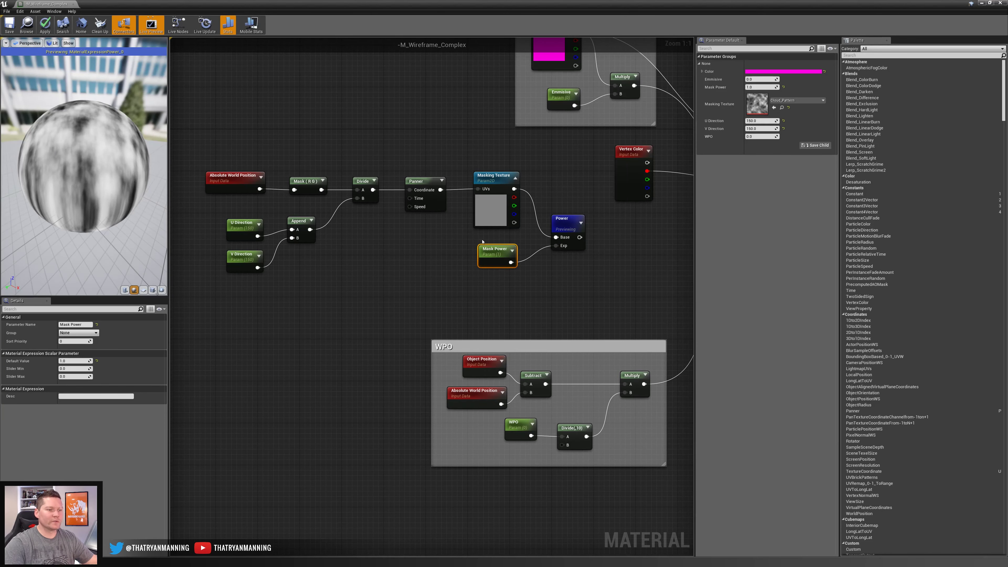
{"action": "left_click", "coordinate": [498, 274]}
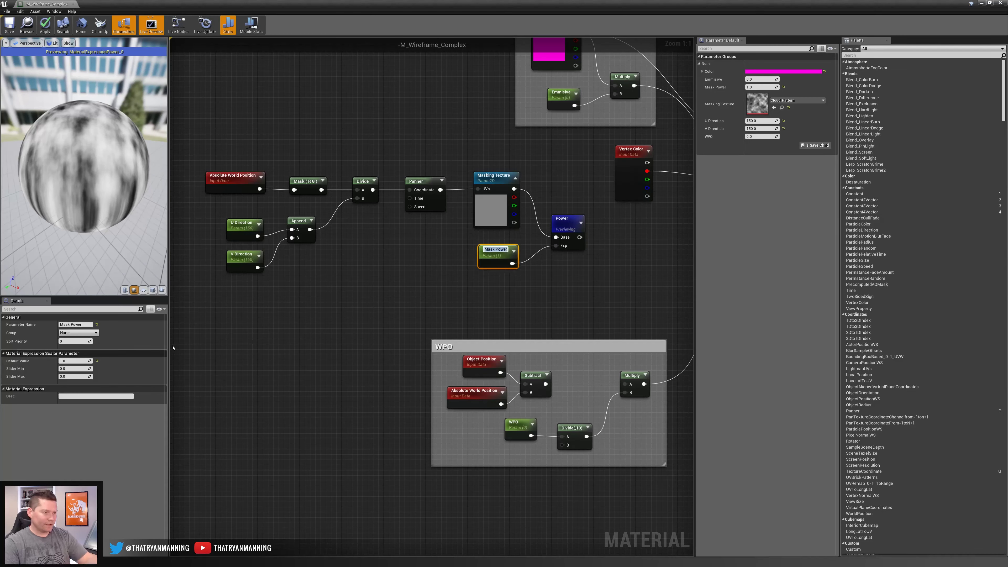
{"action": "left_click", "coordinate": [508, 258]}
{"action": "left_click", "coordinate": [73, 360]}
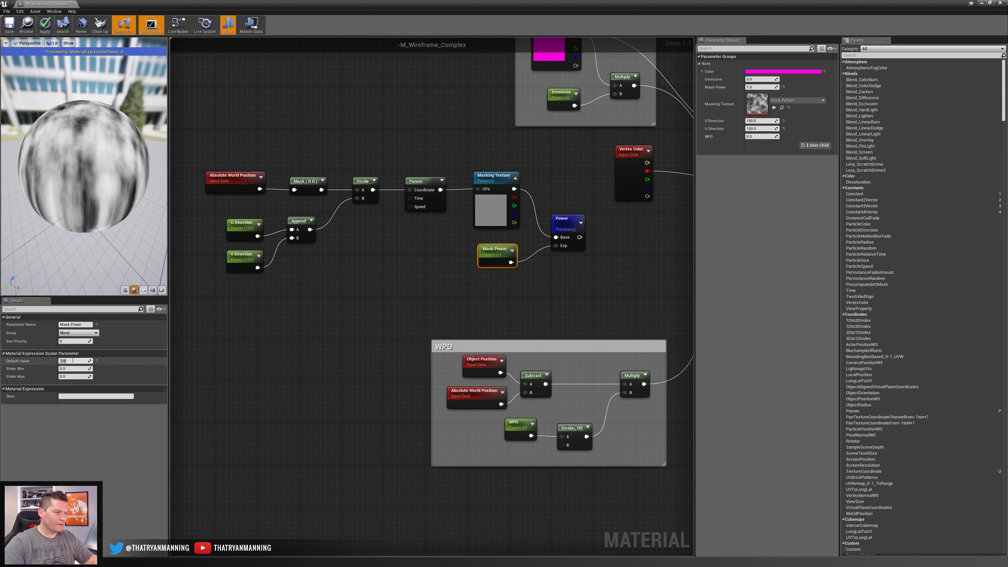
{"action": "type", "text": "2"}
{"action": "key", "text": "Return"}
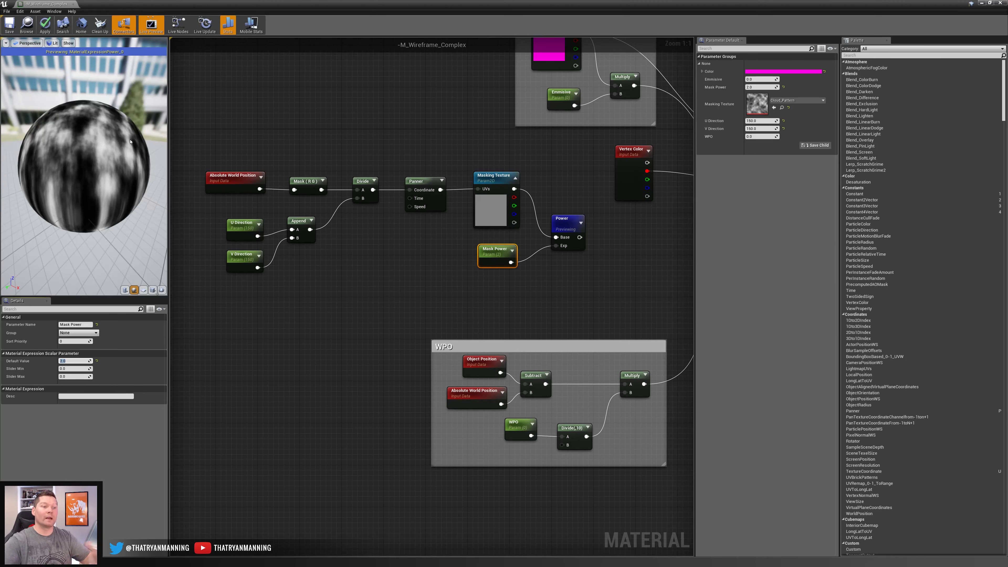
{"action": "type", "text": "1"}
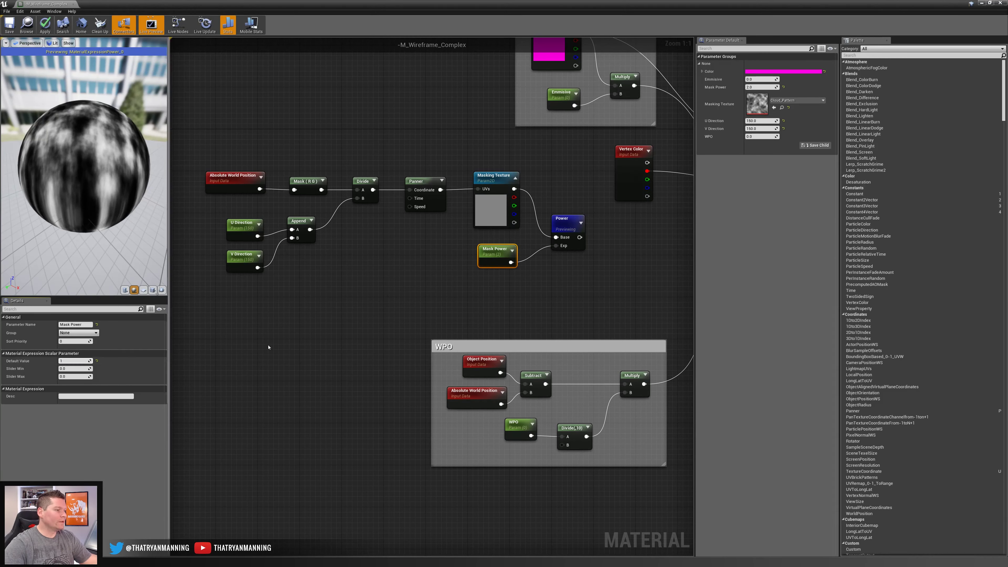
{"action": "key", "text": "Tab"}
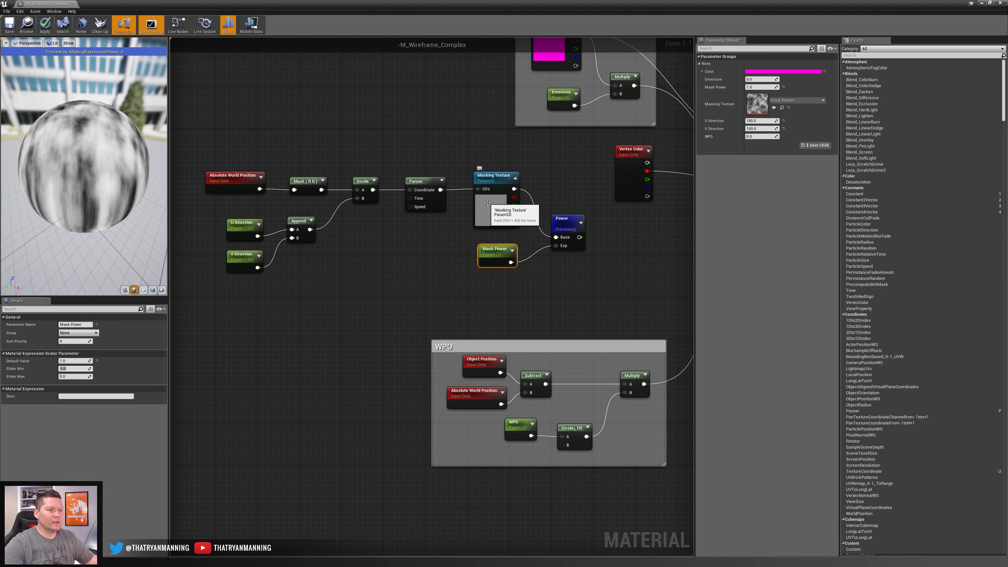
Step: Stop previewing the Power node so the preview sphere shows the complete material
{"action": "right_click", "coordinate": [575, 219]}
{"action": "left_click", "coordinate": [607, 253]}
{"action": "right_click_drag", "start_coordinate": [606, 253], "coordinate": [404, 271]}
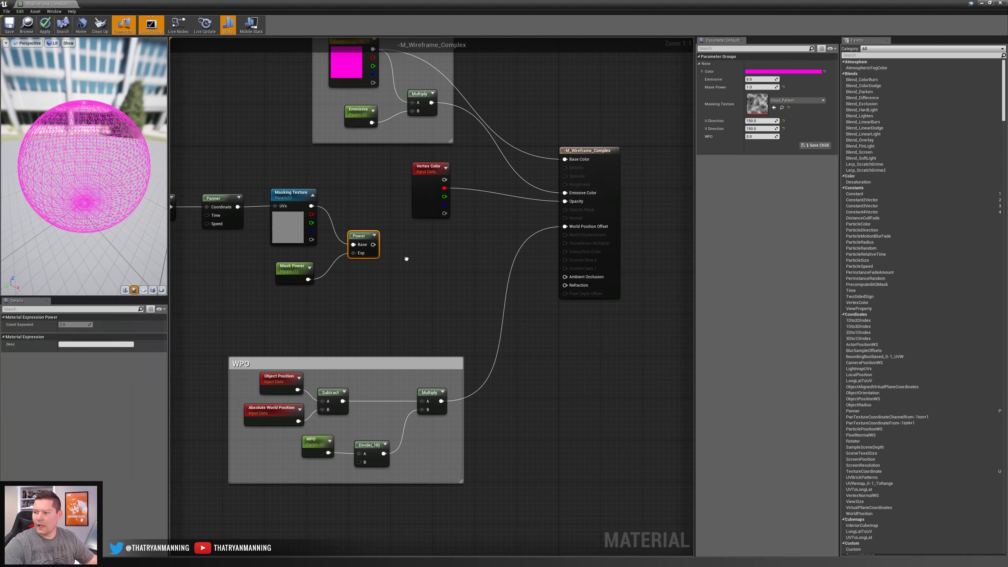
Step: Multiply the Vertex Color red channel by the Power output, feed the result into Opacity, and save the material
{"action": "left_click_drag", "start_coordinate": [426, 189], "coordinate": [445, 227]}
{"action": "type", "text": "mul"}
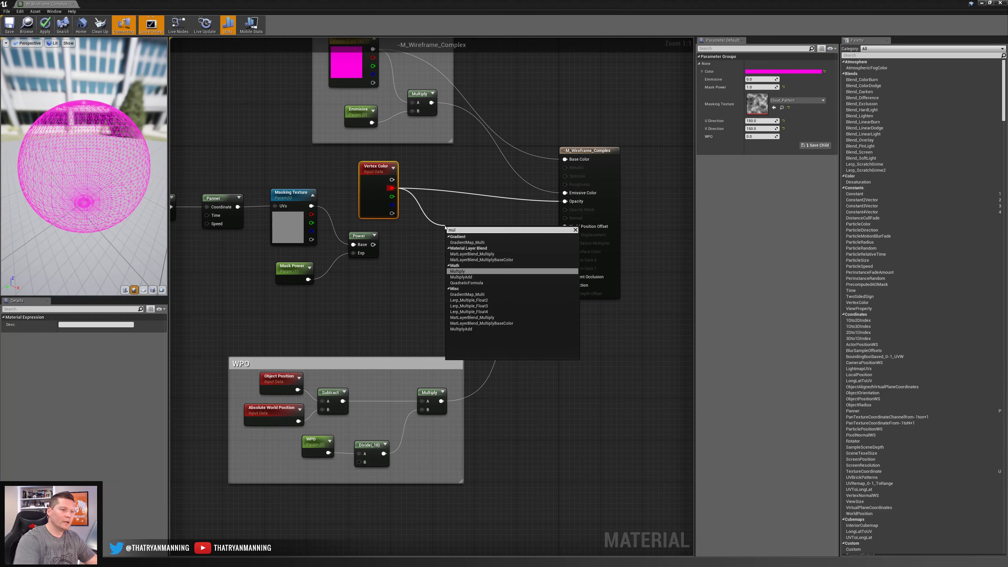
{"action": "key", "text": "Return"}
{"action": "left_click_drag", "start_coordinate": [373, 244], "coordinate": [565, 201]}
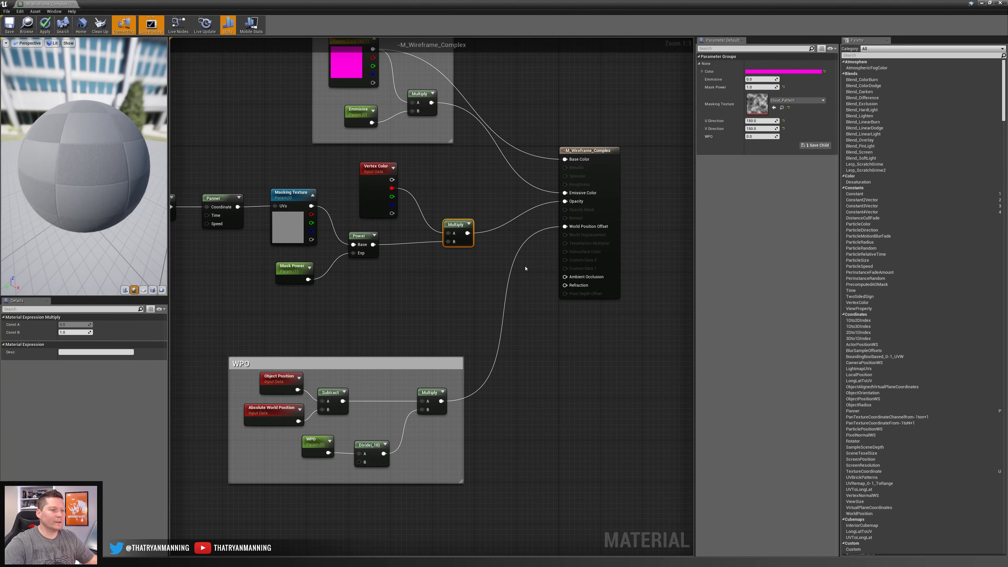
{"action": "right_click_drag", "start_coordinate": [237, 325], "coordinate": [401, 345]}
{"action": "left_click", "coordinate": [9, 25]}
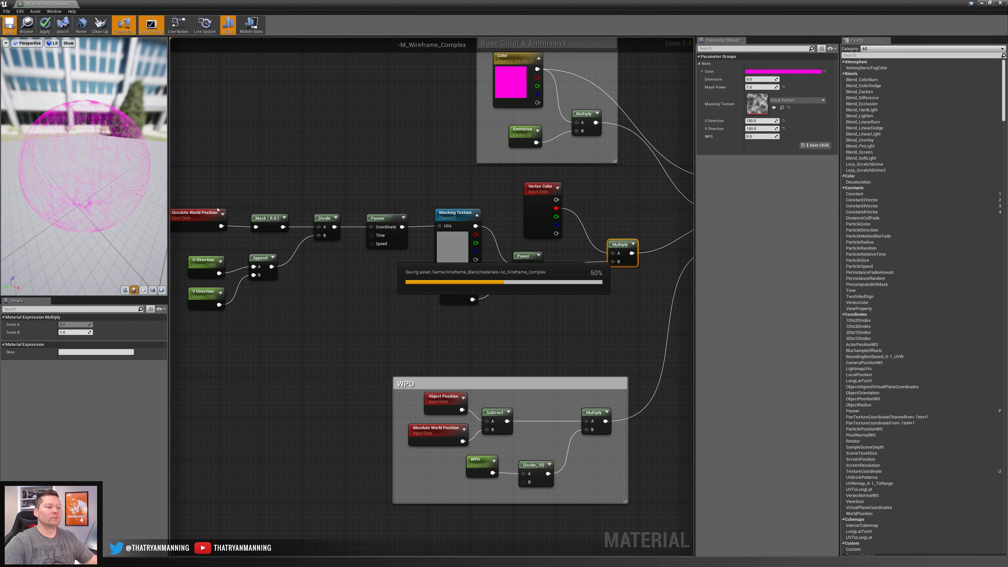
Step: Widen the graph area and examine the mask network's nodes from Absolute World Position through Masking Texture to Opacity
{"action": "left_click_drag", "start_coordinate": [169, 191], "coordinate": [108, 191]}
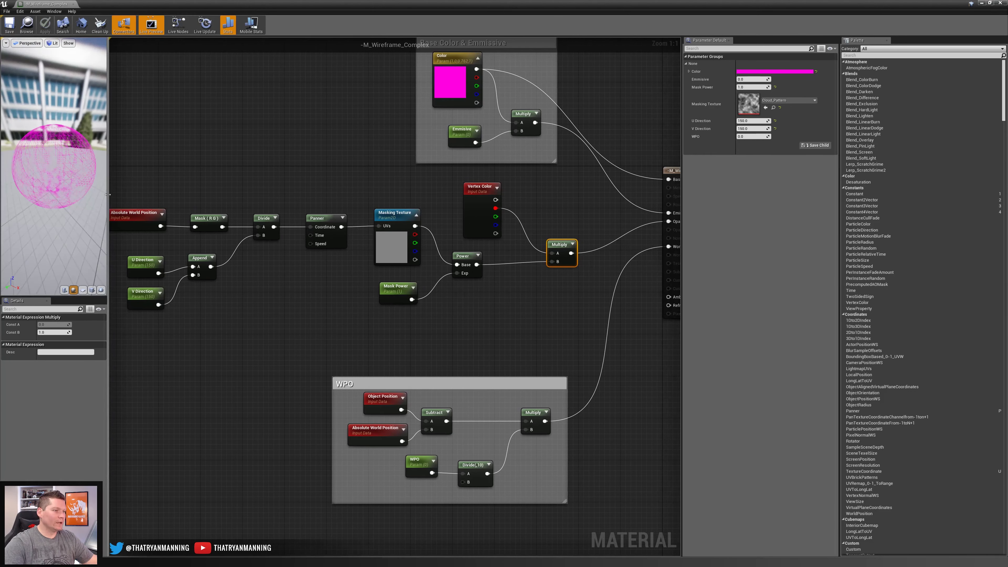
{"action": "right_click_drag", "start_coordinate": [279, 336], "coordinate": [297, 370]}
{"action": "left_click", "coordinate": [502, 260]}
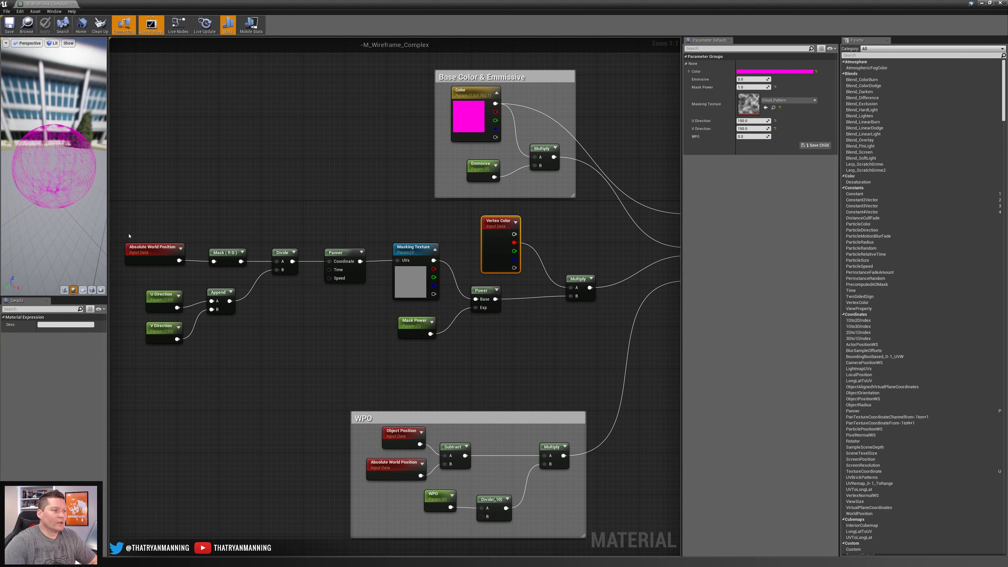
{"action": "left_click_drag", "start_coordinate": [118, 231], "coordinate": [202, 274]}
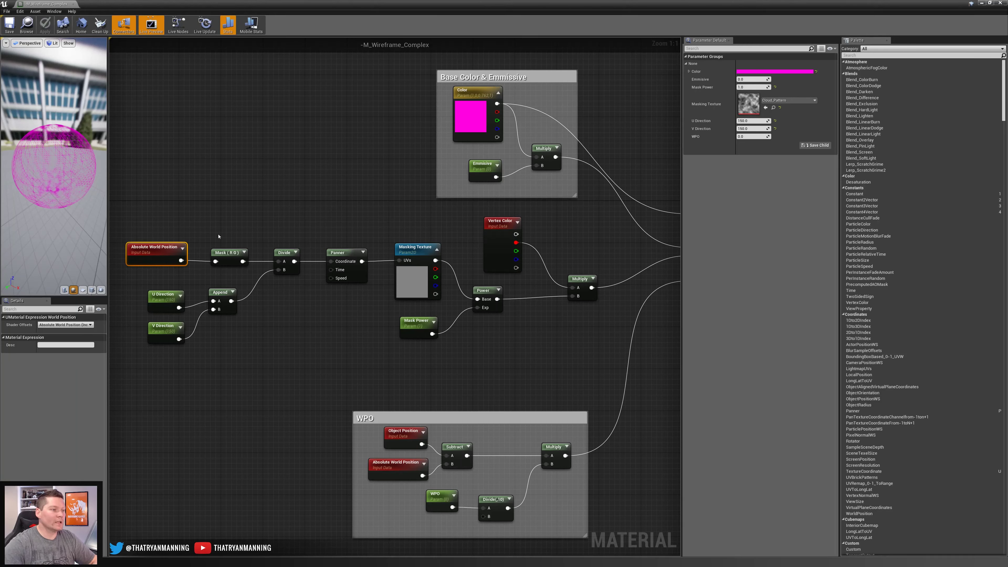
{"action": "left_click_drag", "start_coordinate": [223, 250], "coordinate": [270, 274]}
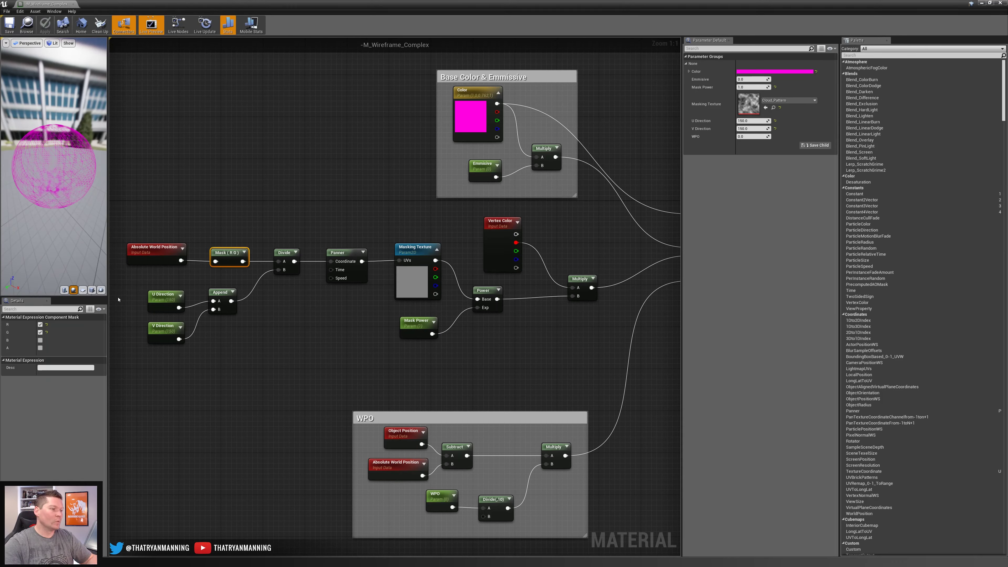
{"action": "left_click_drag", "start_coordinate": [124, 281], "coordinate": [197, 354]}
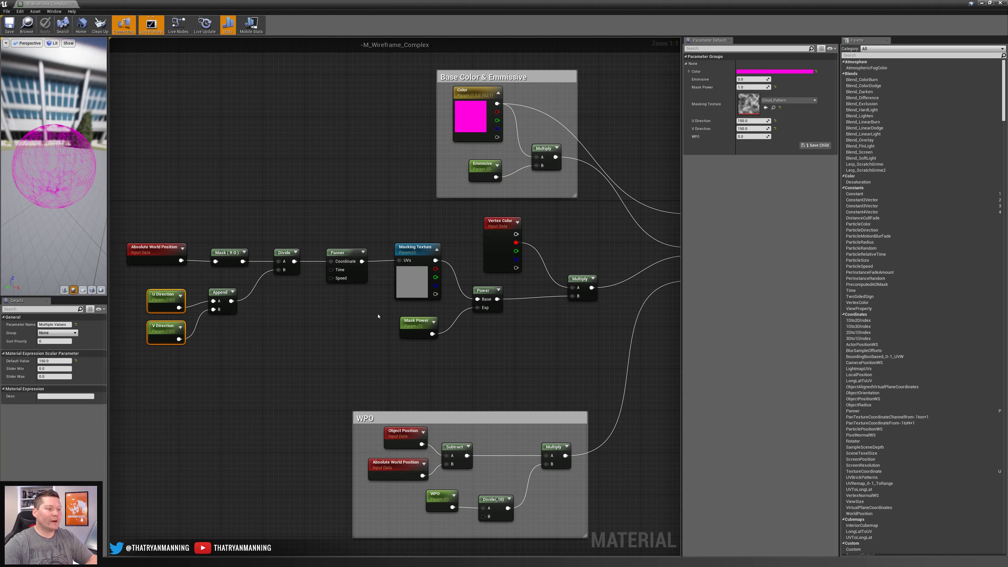
{"action": "left_click", "coordinate": [348, 252]}
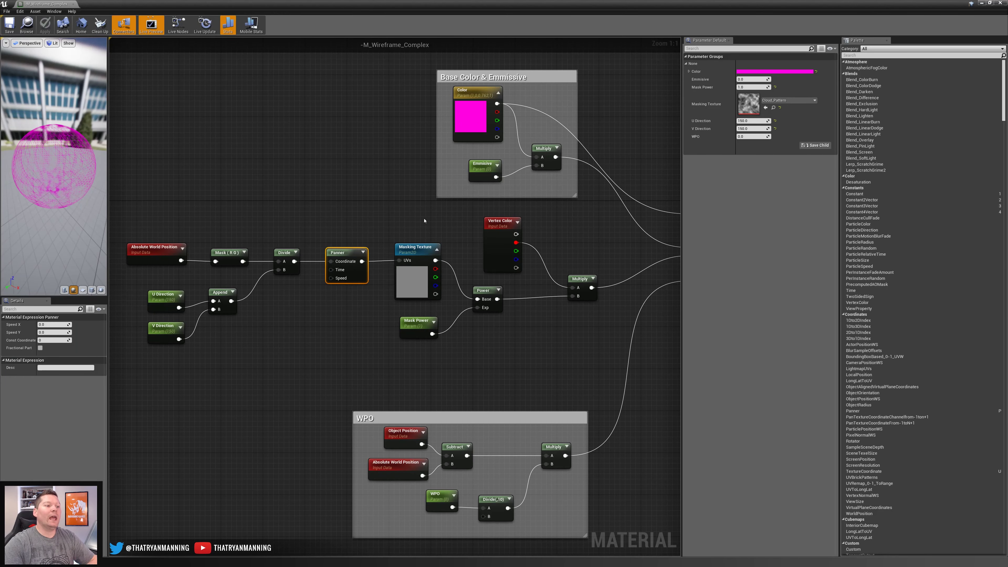
{"action": "left_click", "coordinate": [411, 286]}
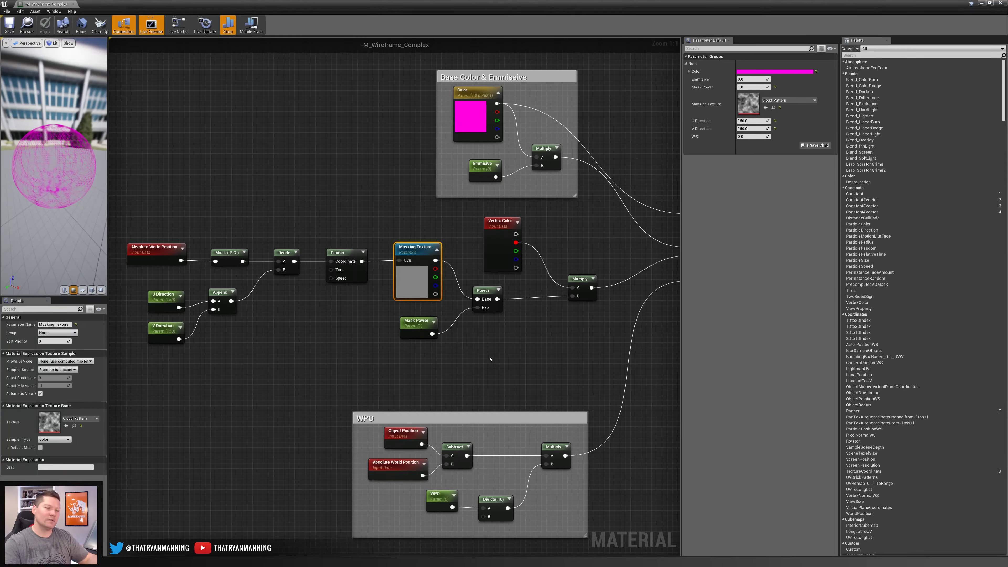
{"action": "right_click_drag", "start_coordinate": [430, 356], "coordinate": [394, 344]}
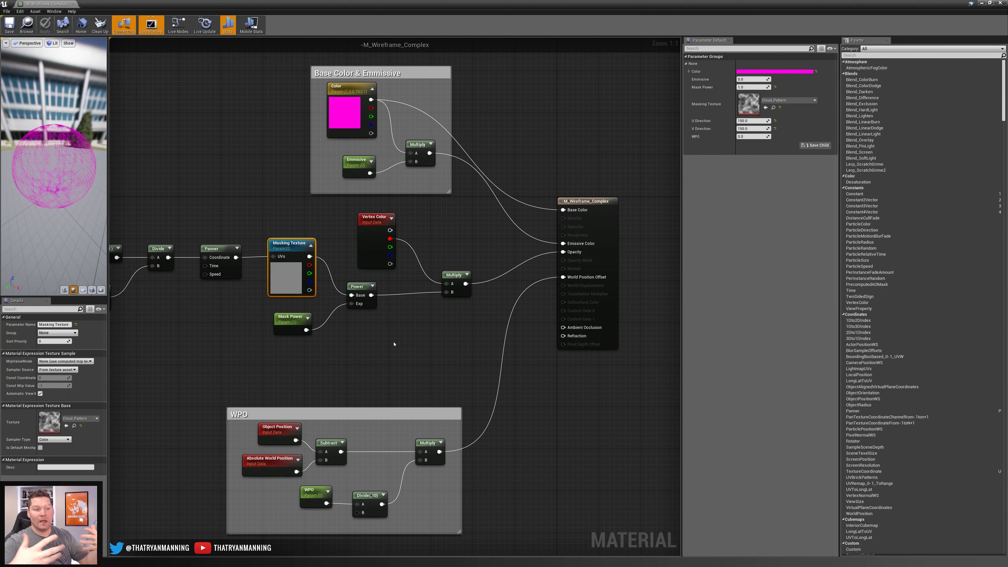
Step: Group the mask network nodes in a comment titled Masking, shift it slightly down from the Base Color group, and save the material
{"action": "right_click_drag", "start_coordinate": [425, 300], "coordinate": [555, 342]}
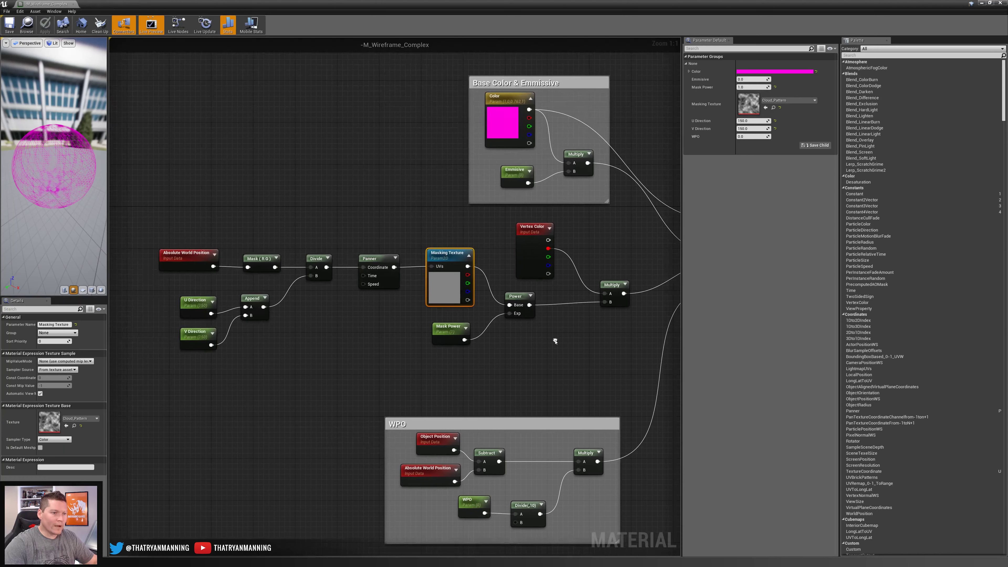
{"action": "left_click_drag", "start_coordinate": [632, 377], "coordinate": [167, 222]}
{"action": "type", "text": "c"}
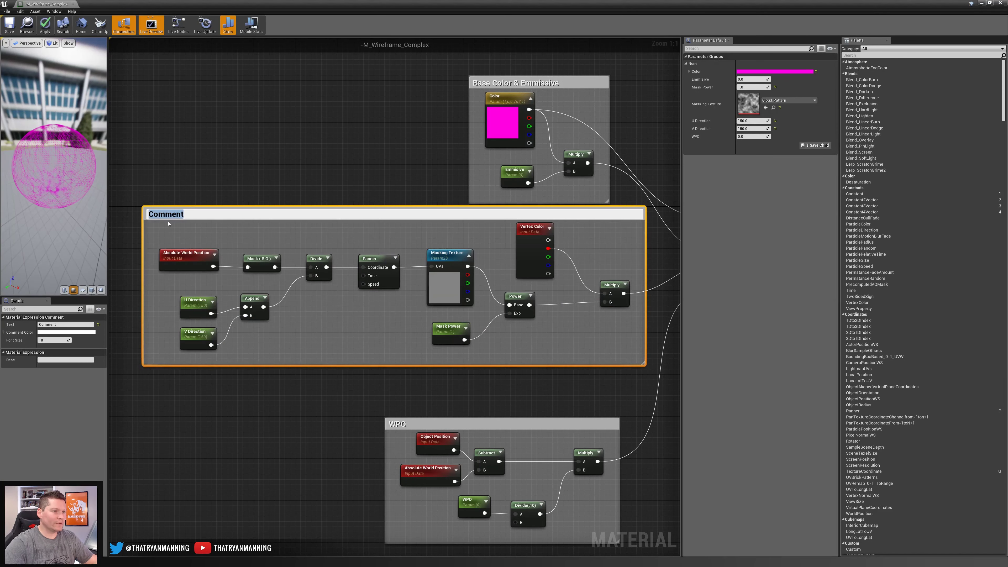
{"action": "type", "text": "Mask"}
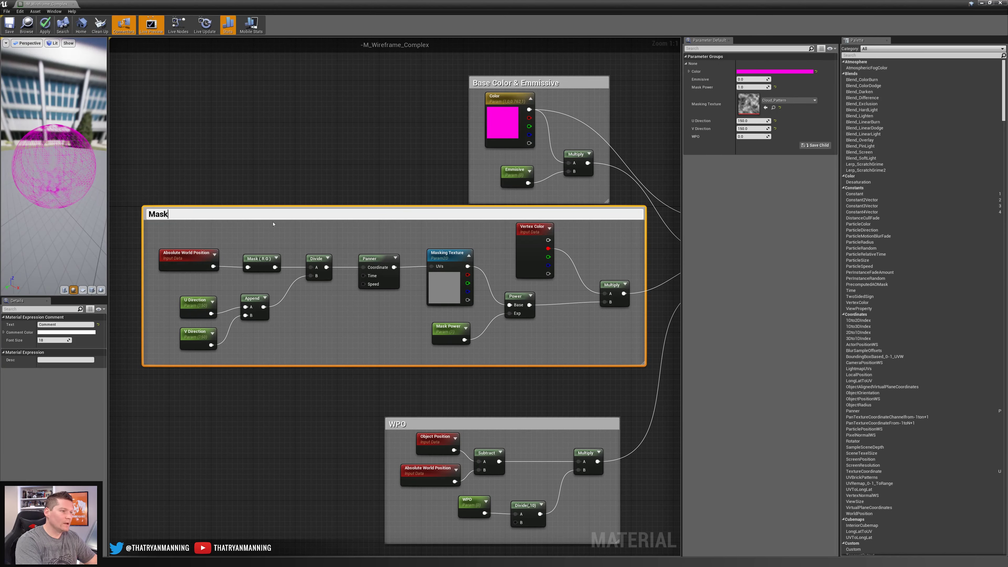
{"action": "type", "text": "ing"}
{"action": "key", "text": "Return"}
{"action": "left_click_drag", "start_coordinate": [281, 206], "coordinate": [276, 222]}
{"action": "left_click", "coordinate": [8, 25]}
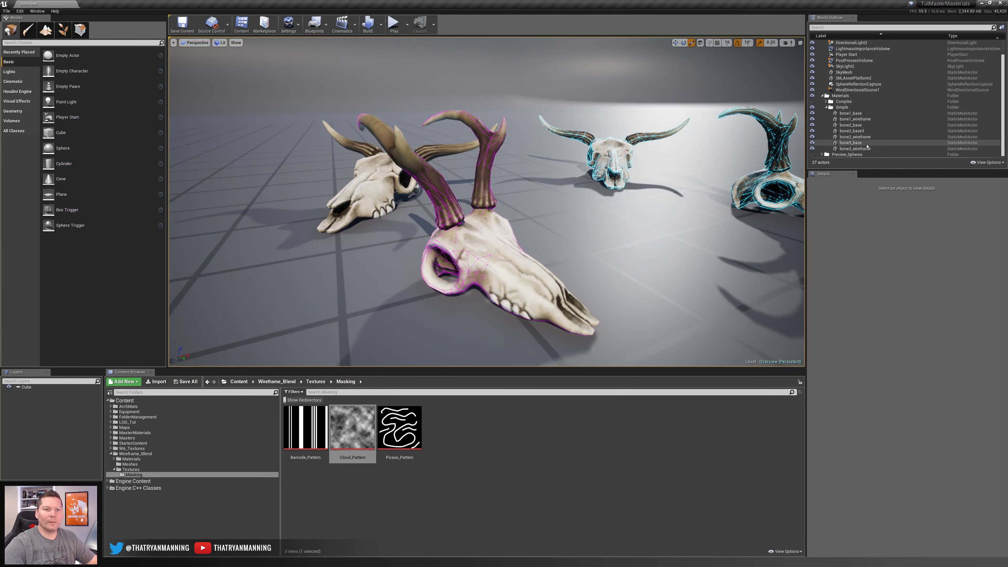
Step: Select the front skull's bone3_wireframe mesh in the level and create a material instance of -M_Wireframe_Complex in the Materials folder
{"action": "left_click", "coordinate": [471, 253]}
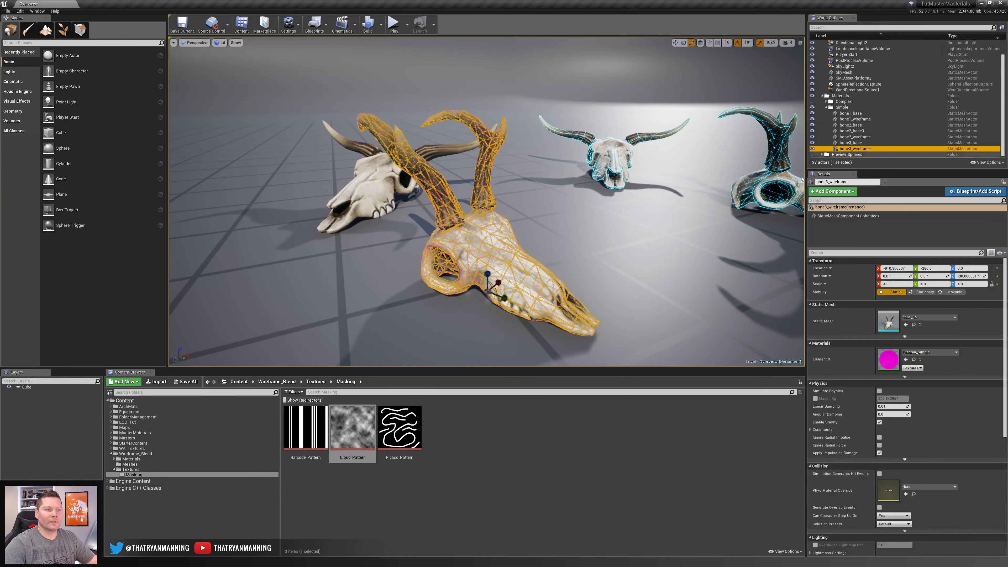
{"action": "left_click", "coordinate": [145, 454]}
{"action": "left_click", "coordinate": [132, 459]}
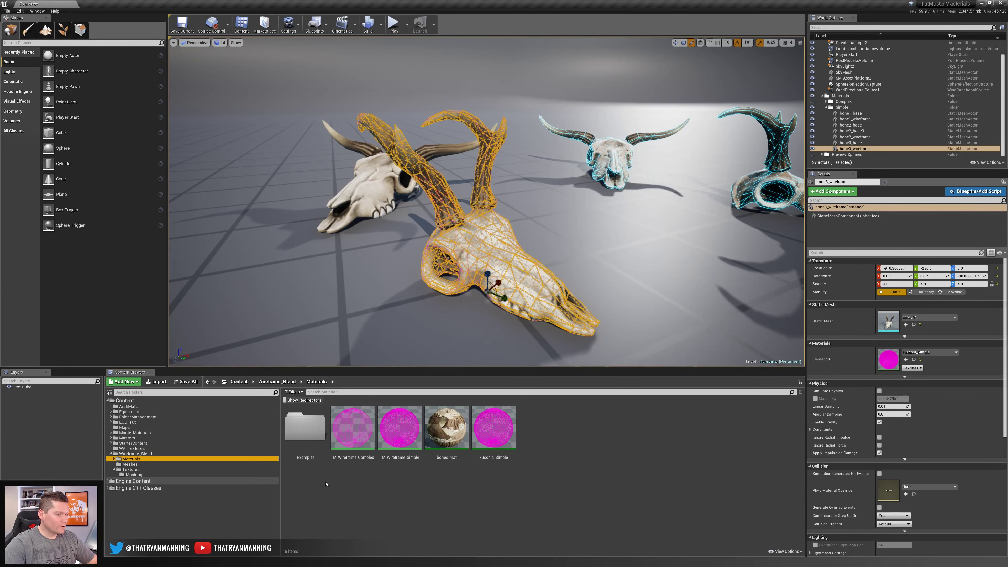
{"action": "left_click", "coordinate": [345, 424]}
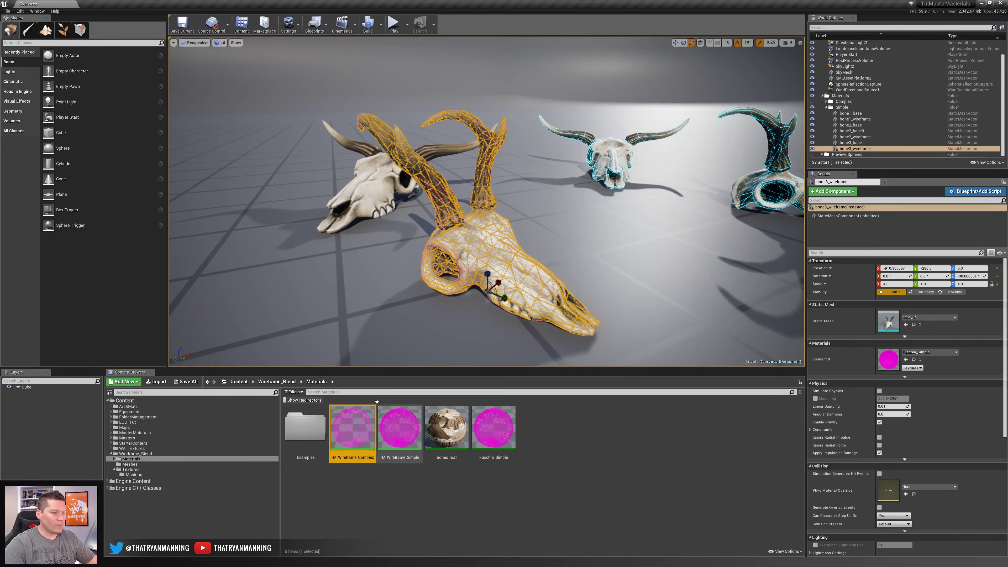
{"action": "right_click", "coordinate": [346, 423]}
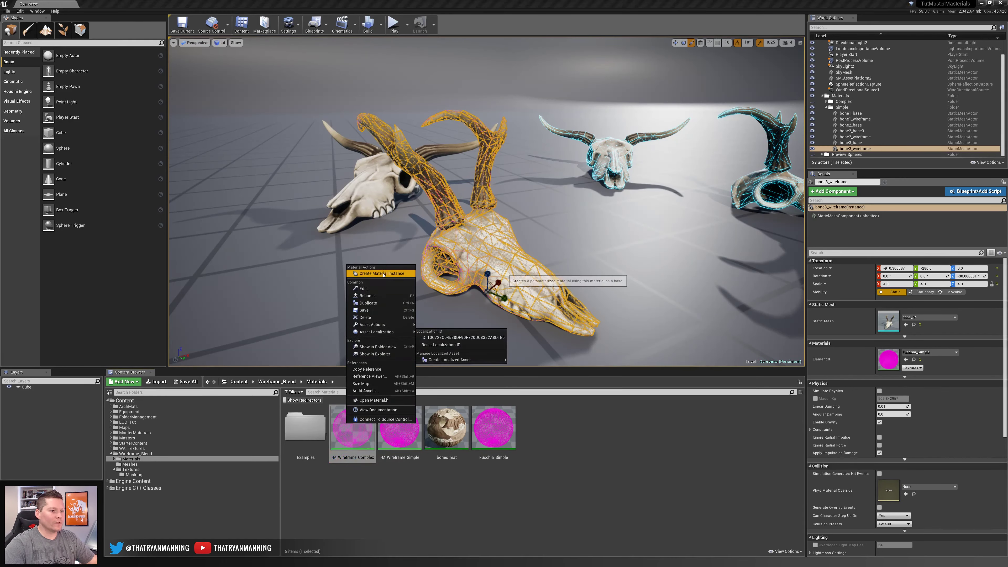
{"action": "left_click", "coordinate": [382, 273]}
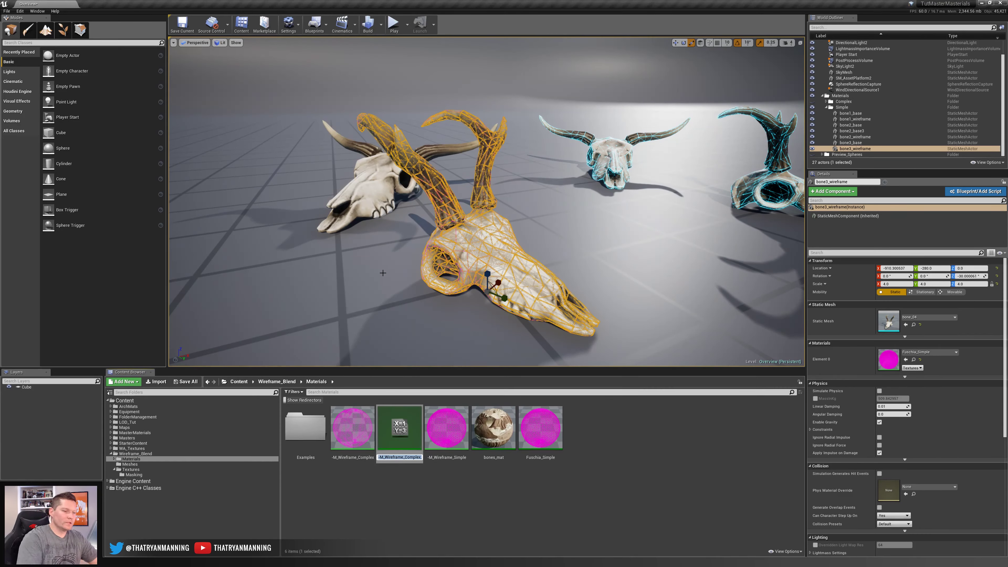
Step: Name the new material instance Blue_Complex
{"action": "key", "text": "End"}
{"action": "key", "text": "ctrl+a"}
{"action": "key", "text": "BackSpace"}
{"action": "type", "text": "Blue_Complex"}
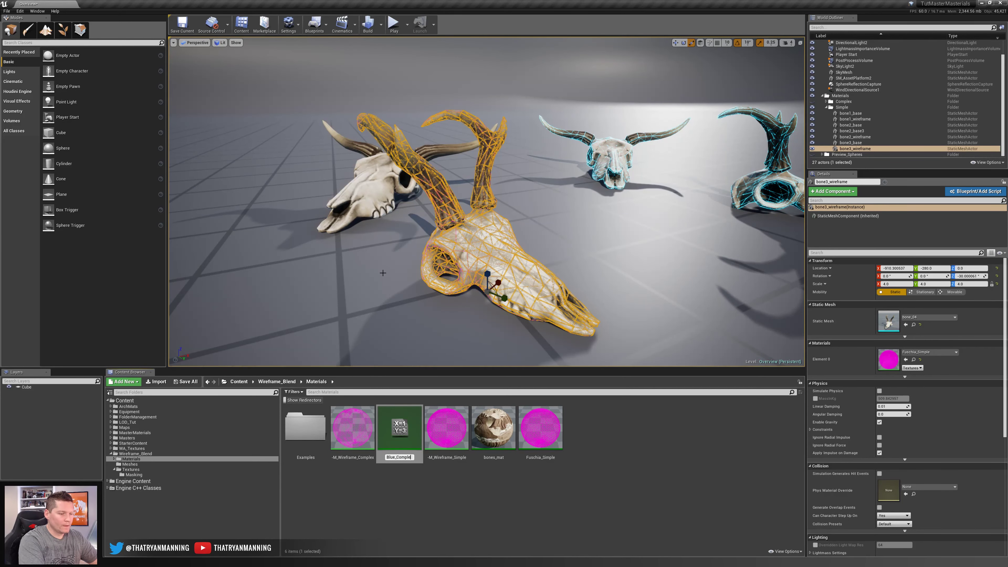
{"action": "key", "text": "Return"}
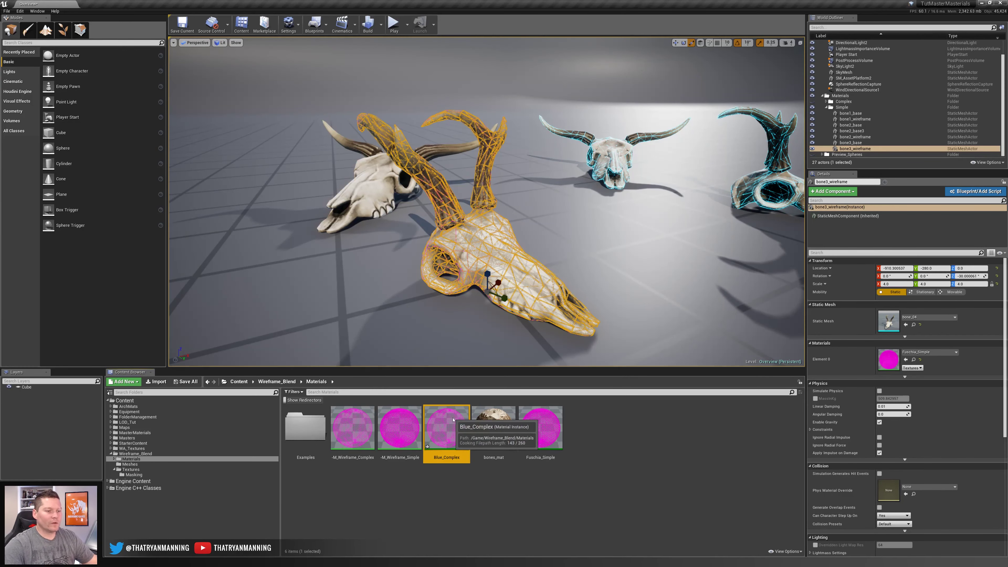
Step: Open Blue_Complex in a smaller window beside the skulls and assign it to bone3_wireframe's Element 0 material slot
{"action": "double_click", "coordinate": [447, 429]}
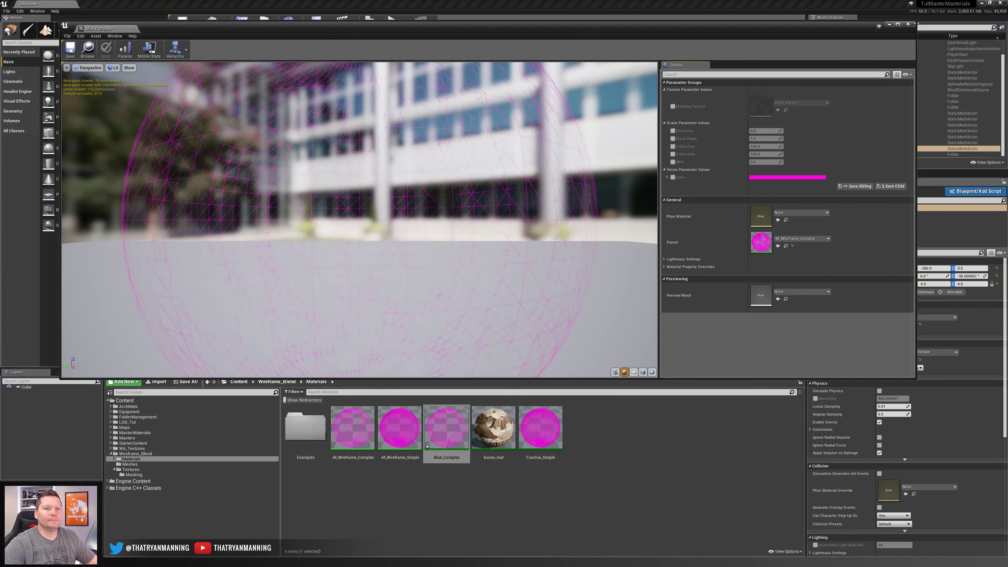
{"action": "left_click_drag", "start_coordinate": [916, 22], "coordinate": [420, 35]}
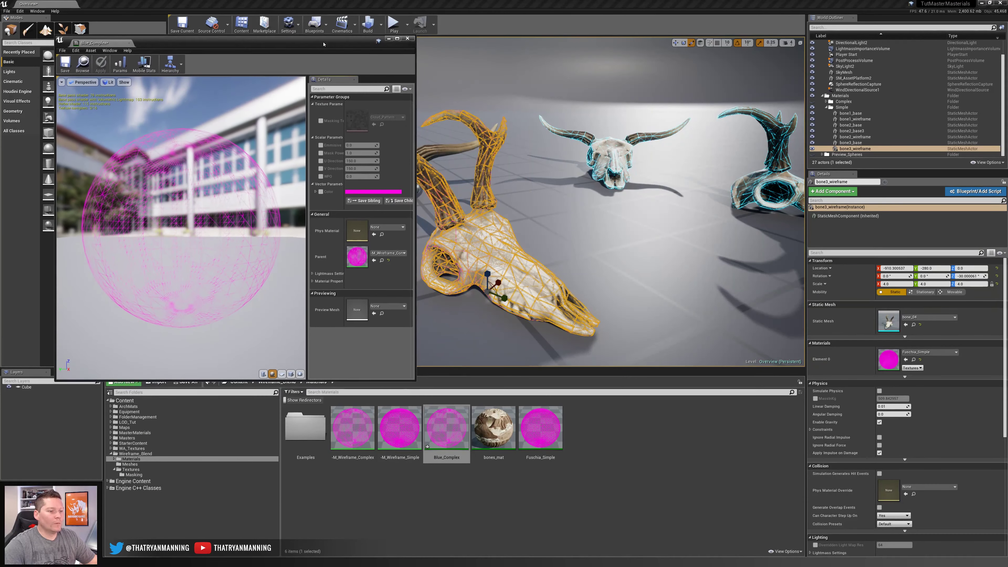
{"action": "left_click_drag", "start_coordinate": [328, 43], "coordinate": [323, 45]}
{"action": "left_click_drag", "start_coordinate": [424, 430], "coordinate": [889, 359]}
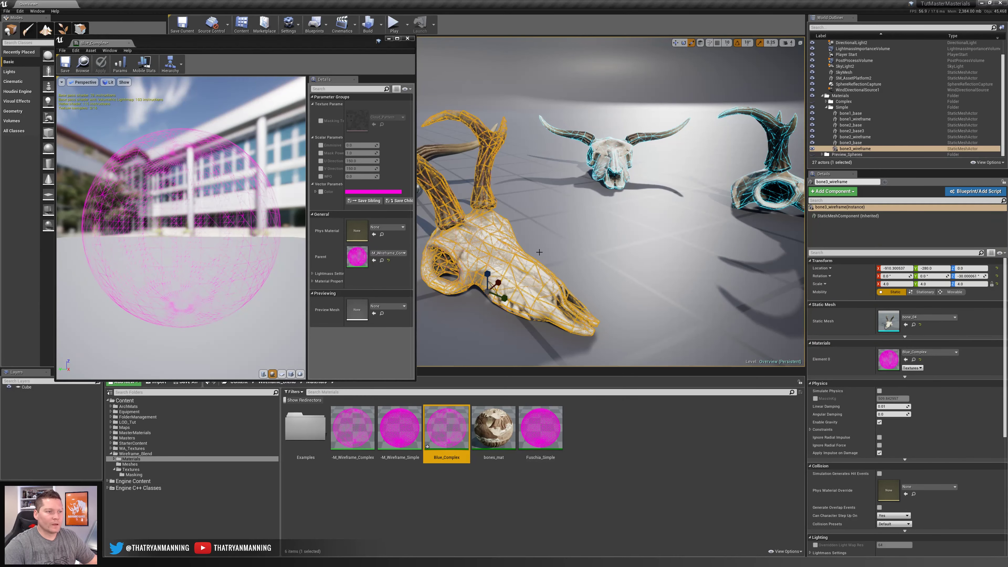
{"action": "right_click_drag", "start_coordinate": [539, 253], "coordinate": [520, 242]}
{"action": "key", "text": "Escape"}
Step: Enable the Emissive override on Blue_Complex and raise its value to brighten the wireframe
{"action": "left_click", "coordinate": [321, 145]}
{"action": "left_click_drag", "start_coordinate": [360, 145], "coordinate": [597, 185]}
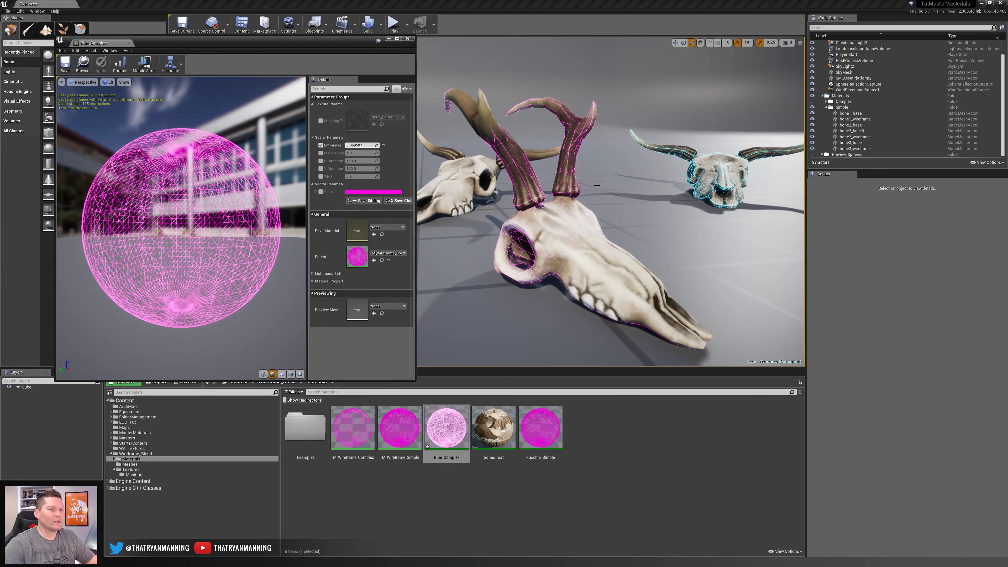
{"action": "mouse_move", "coordinate": [597, 186]}
{"action": "right_mouse_down"}
{"action": "mouse_move", "coordinate": [627, 193]}
{"action": "mouse_move", "coordinate": [613, 191]}
{"action": "right_mouse_up"}
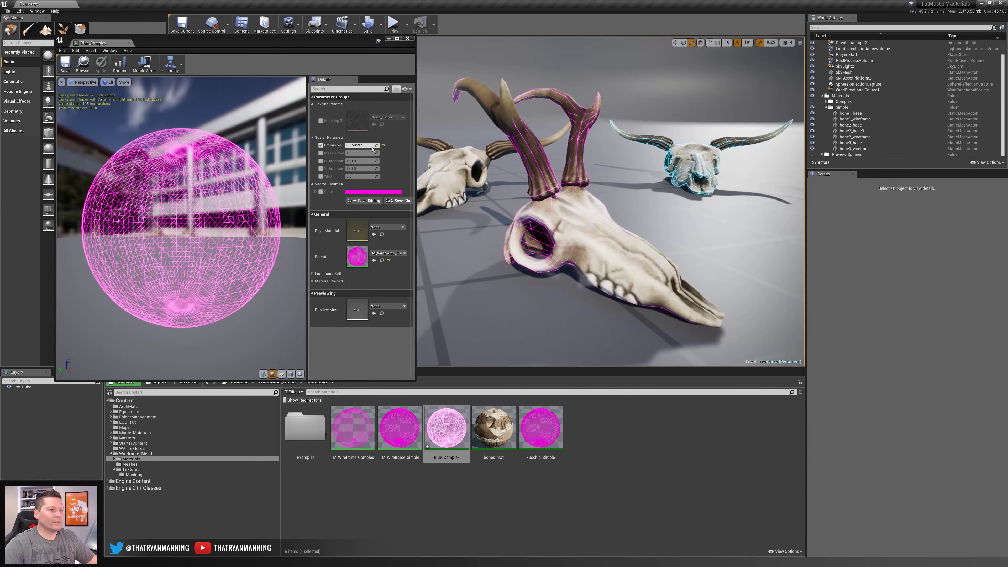
Step: Enable the Color override on Blue_Complex and set it to a sky blue, about hex sRGB 46B7FF
{"action": "left_click", "coordinate": [321, 191]}
{"action": "left_click", "coordinate": [373, 191]}
{"action": "left_click", "coordinate": [388, 239]}
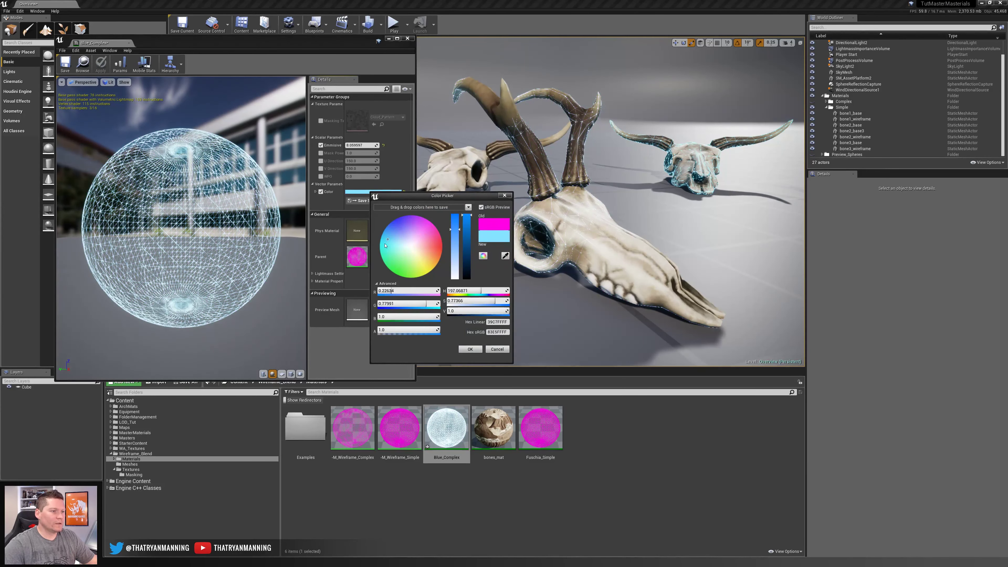
{"action": "left_click_drag", "start_coordinate": [385, 245], "coordinate": [386, 230]}
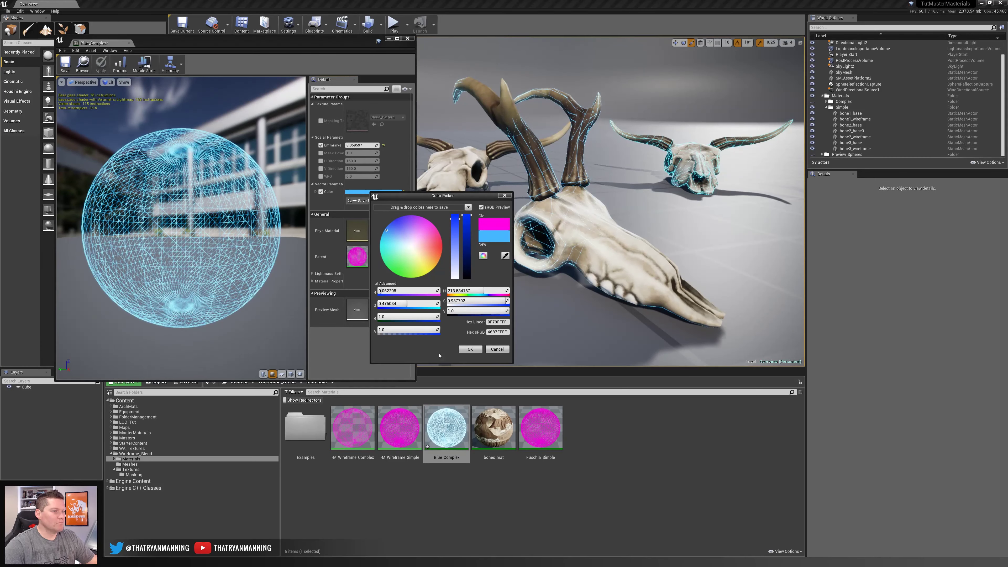
{"action": "left_click", "coordinate": [470, 350]}
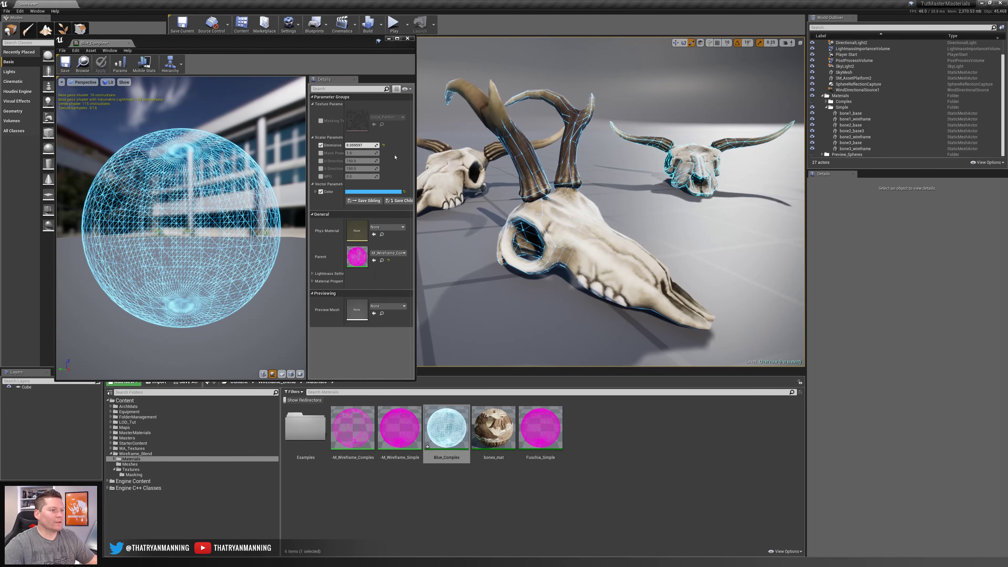
Step: Try a WPO override of -0.01 on Blue_Complex and disable the override again
{"action": "left_click", "coordinate": [321, 177]}
{"action": "left_click", "coordinate": [361, 176]}
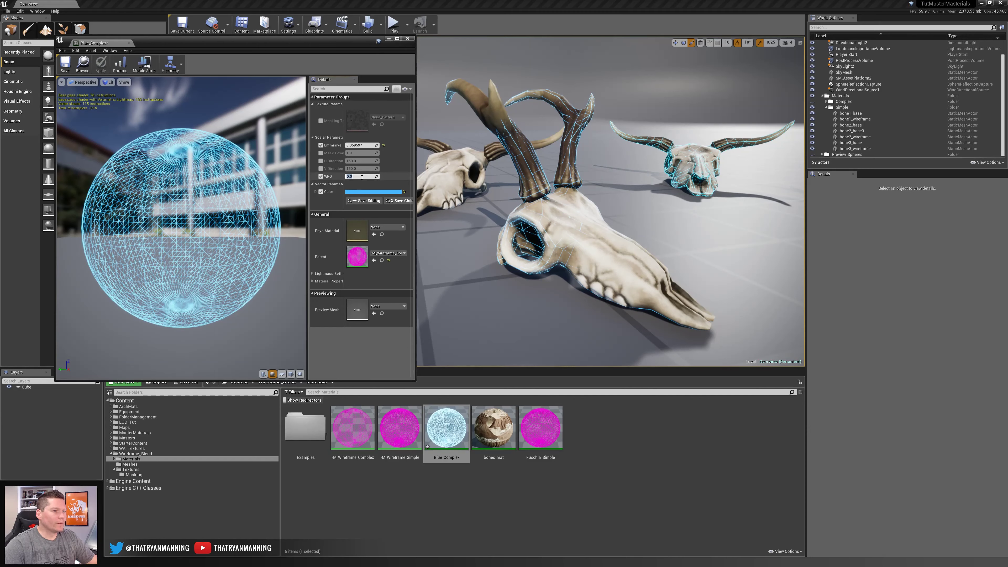
{"action": "type", "text": "-0.01"}
{"action": "key", "text": "Return"}
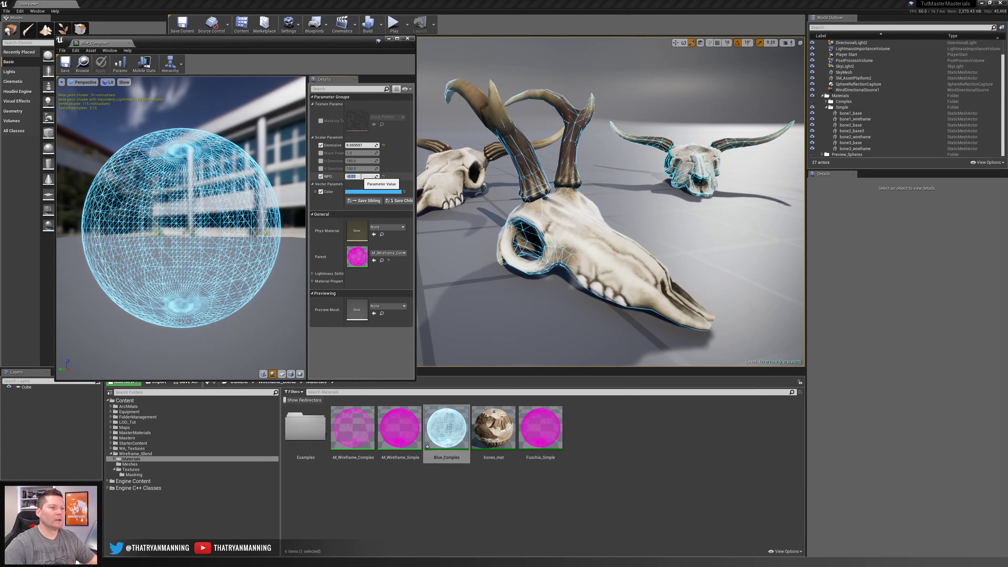
{"action": "left_click", "coordinate": [321, 176]}
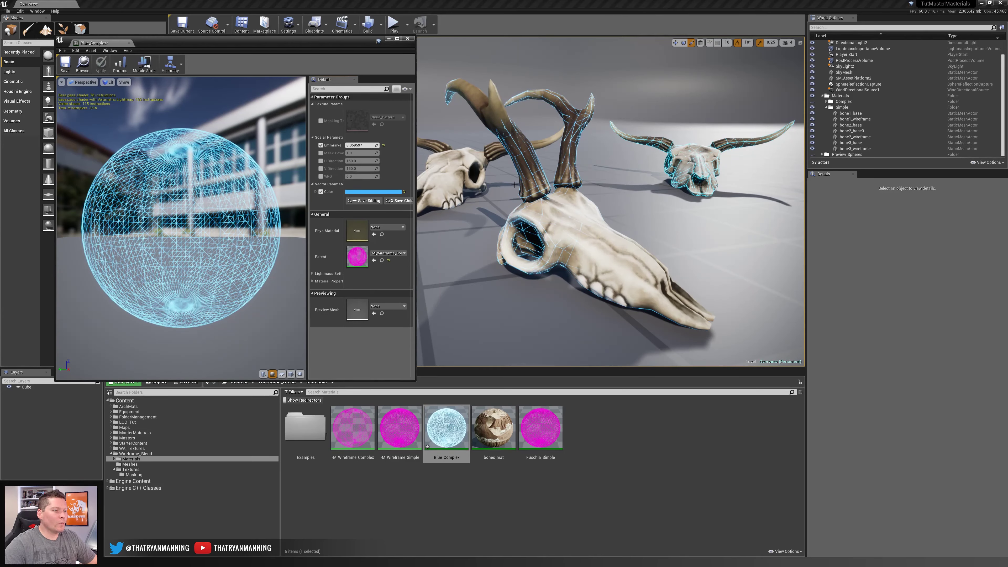
{"action": "right_click_drag", "start_coordinate": [504, 184], "coordinate": [509, 190]}
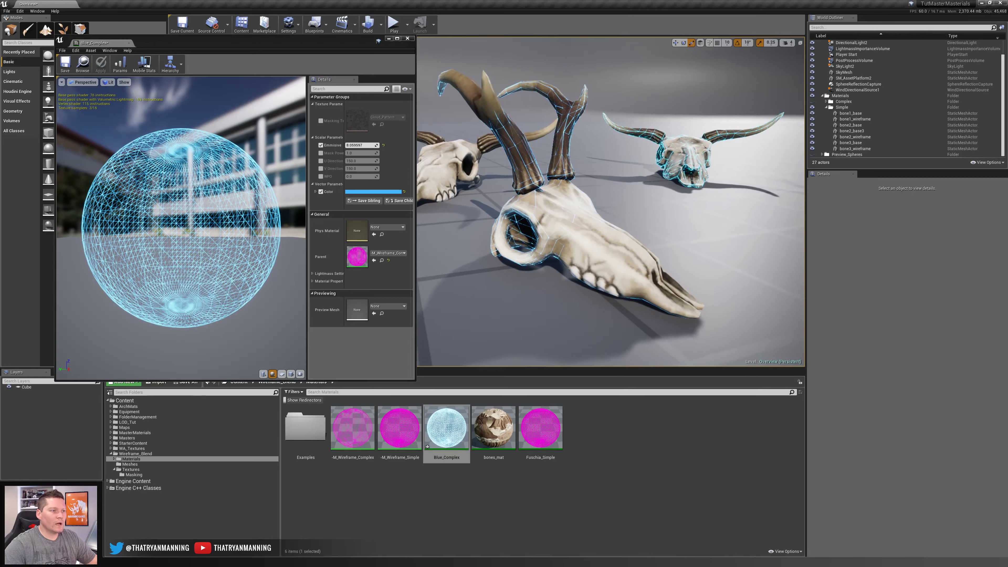
Step: Save Blue_Complex and add a scalar parameter named WPO Speed to the Masking group of -M_Wireframe_Complex
{"action": "left_click", "coordinate": [64, 66]}
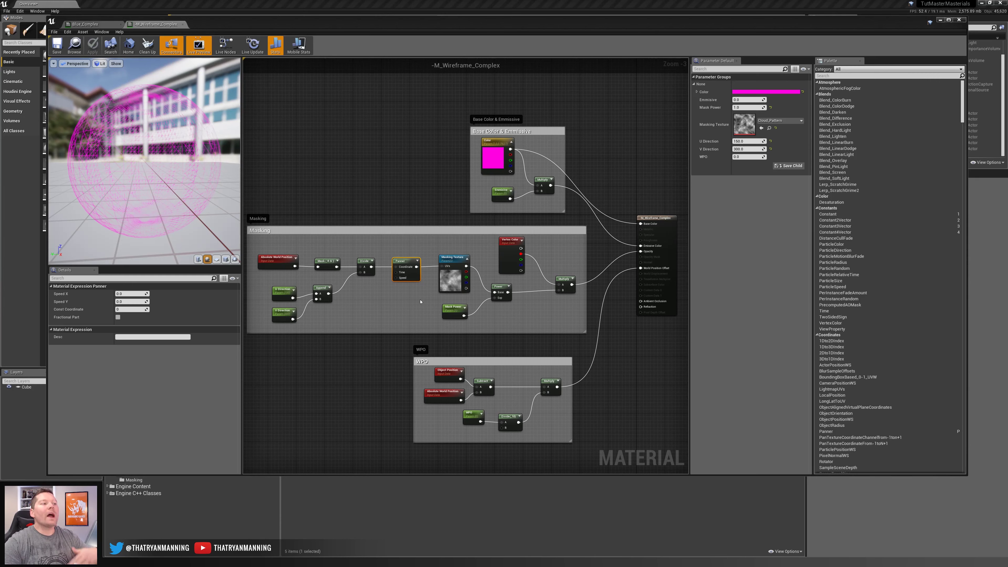
{"action": "left_click_drag", "start_coordinate": [171, 179], "coordinate": [217, 192]}
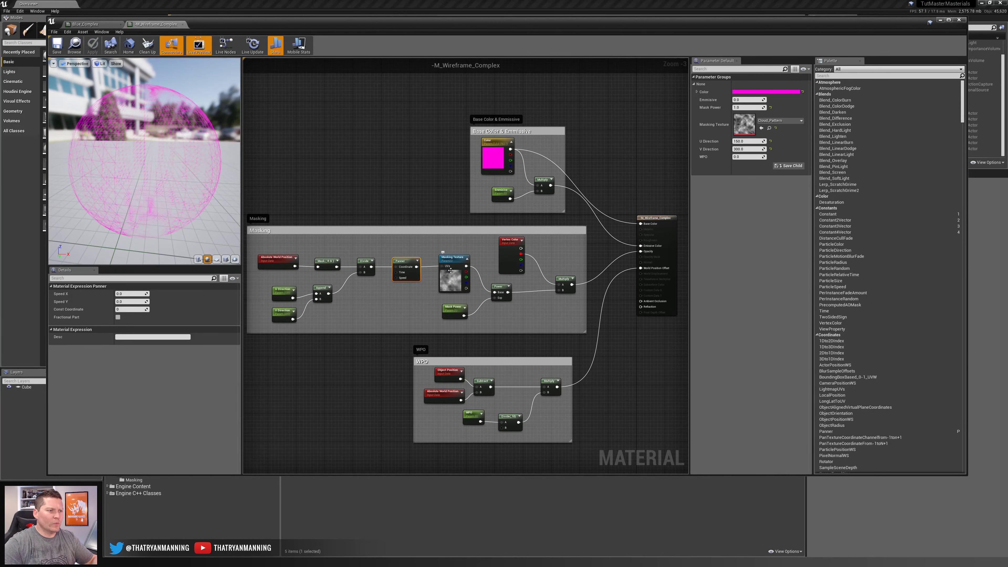
{"action": "scroll", "coordinate": [422, 286], "scroll_direction": "up", "scroll_amount": 1}
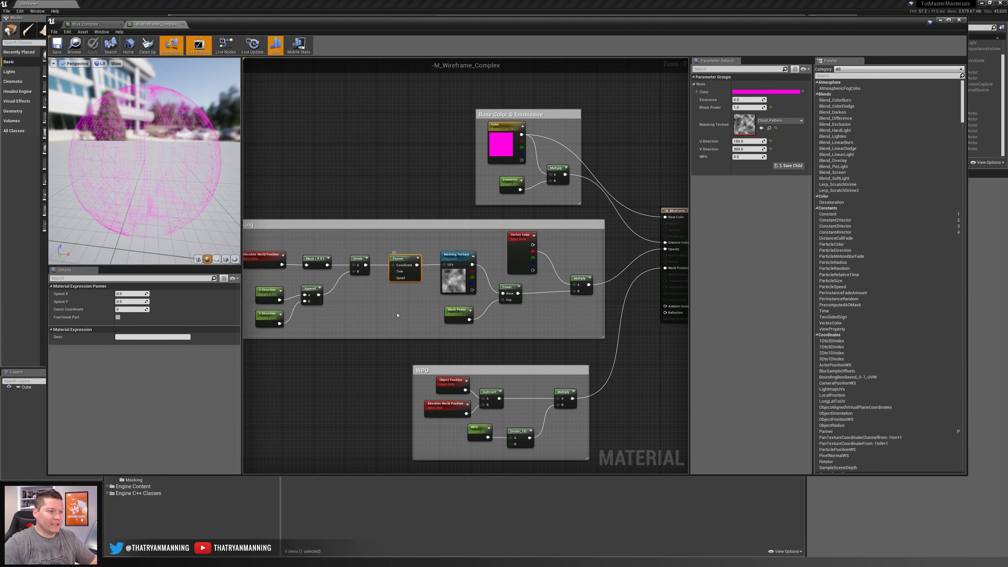
{"action": "scroll", "coordinate": [421, 286], "scroll_direction": "up", "scroll_amount": 2}
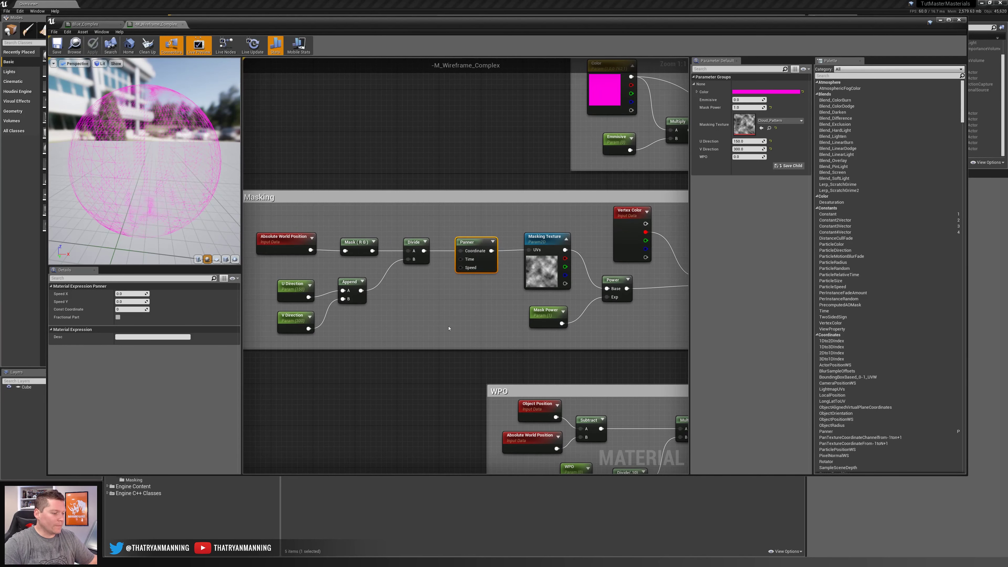
{"action": "left_click", "coordinate": [416, 296]}
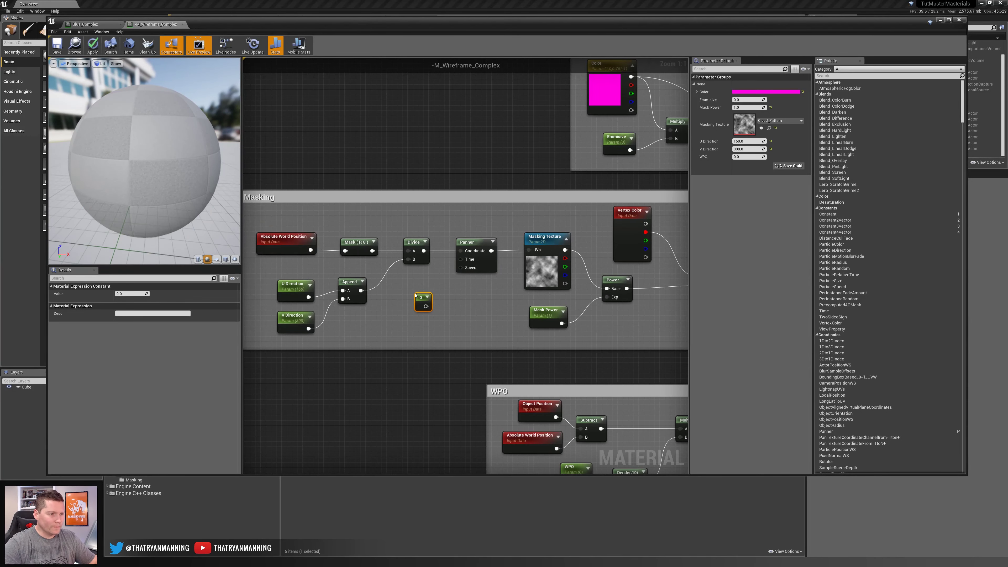
{"action": "right_click", "coordinate": [417, 296]}
{"action": "left_click", "coordinate": [436, 307]}
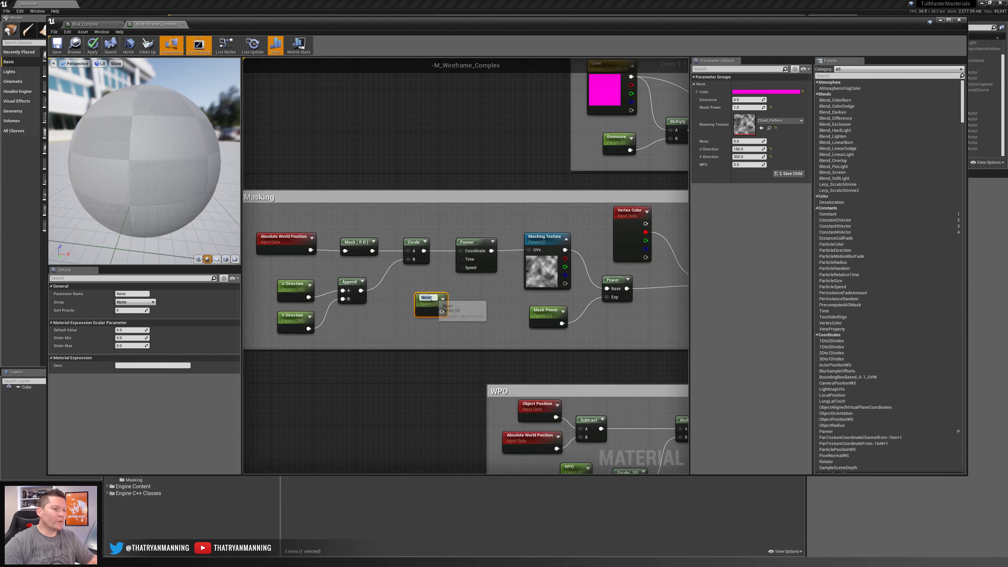
{"action": "type", "text": "Speed"}
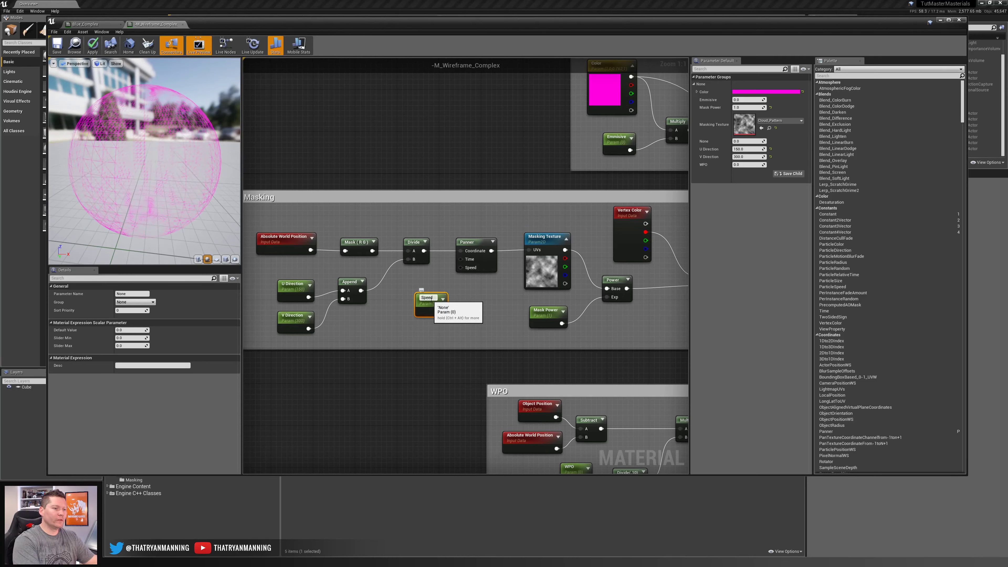
{"action": "type", "text": "WPO"}
{"action": "key", "text": "Return"}
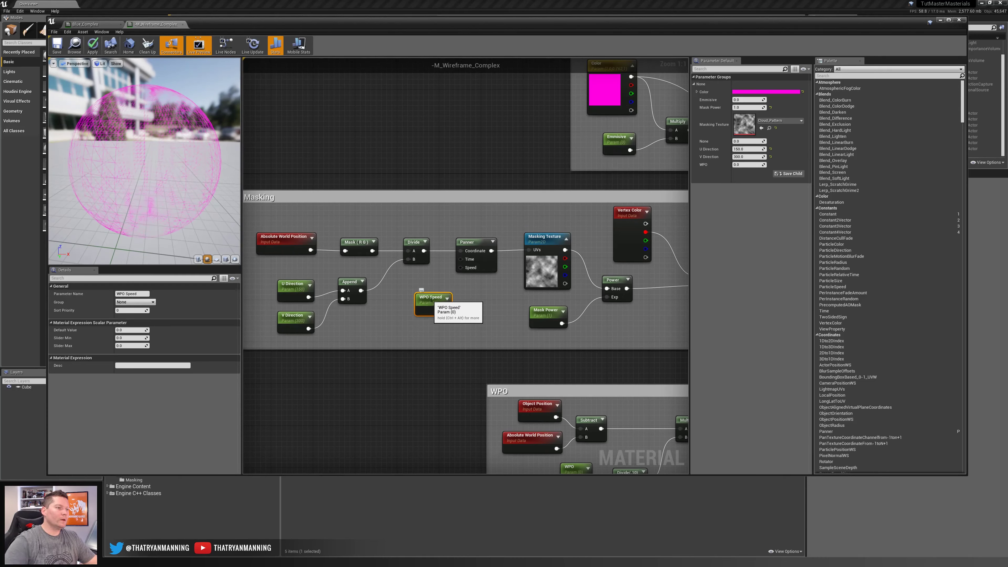
Step: Connect WPO Speed to the Panner's Speed input and set the parameter's default value to 0.2
{"action": "left_click_drag", "start_coordinate": [430, 299], "coordinate": [461, 268]}
{"action": "left_click", "coordinate": [129, 330]}
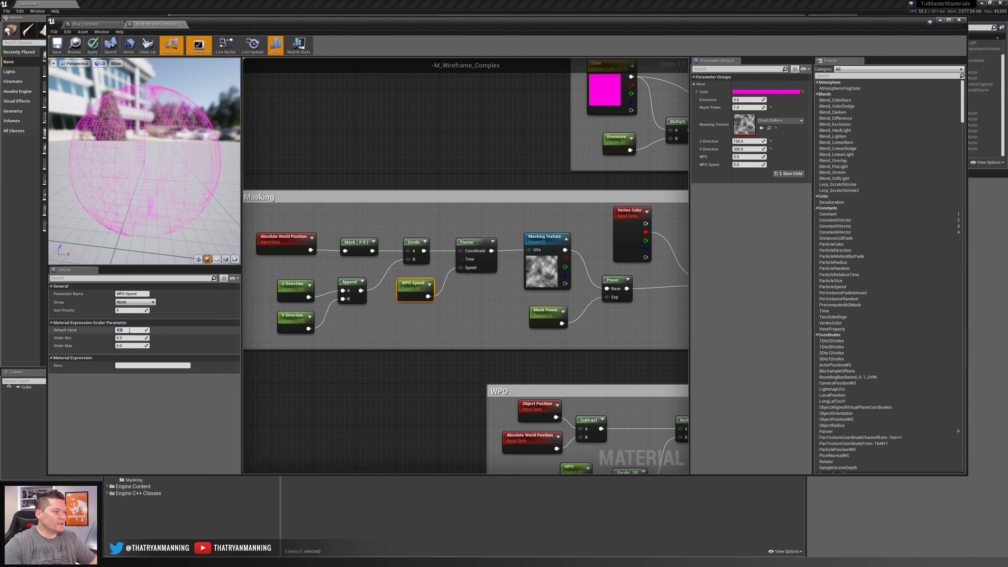
{"action": "key", "text": "Return"}
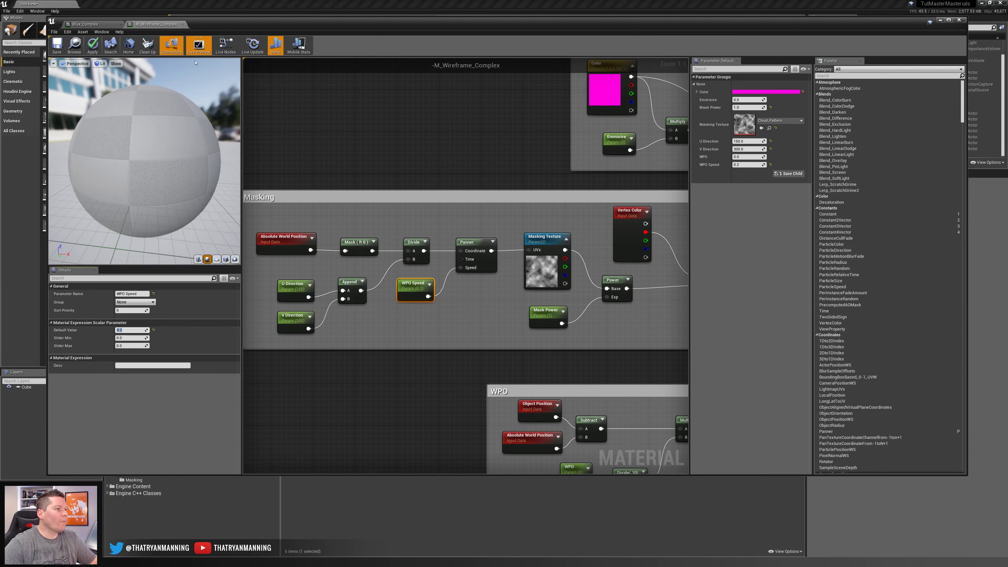
Step: Save and close -M_Wireframe_Complex, and move the Blue_Complex window away from the skulls in the level view
{"action": "left_click", "coordinate": [56, 49]}
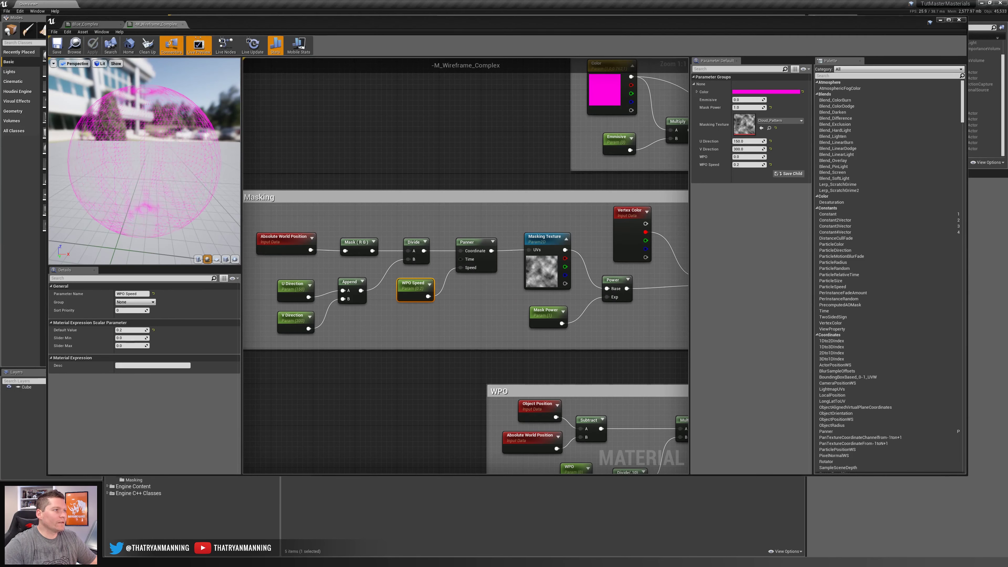
{"action": "left_click", "coordinate": [183, 24]}
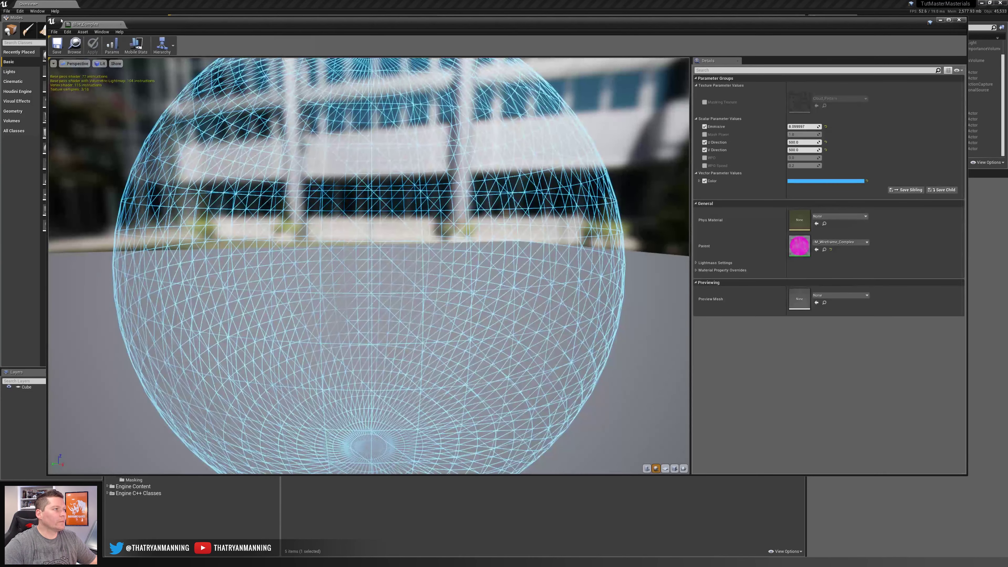
{"action": "left_click_drag", "start_coordinate": [48, 16], "coordinate": [569, 55]}
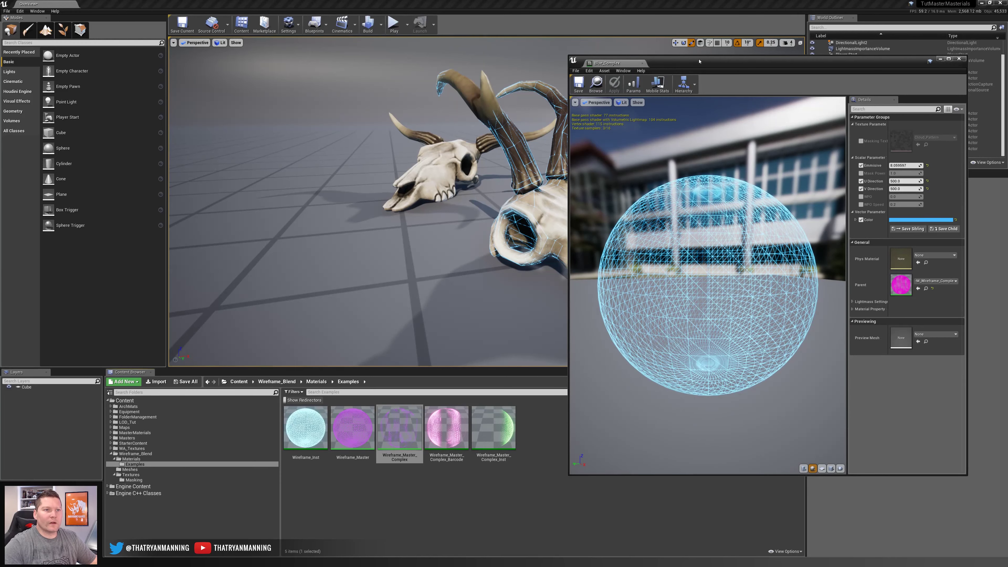
{"action": "left_click_drag", "start_coordinate": [701, 59], "coordinate": [950, 85]}
{"action": "right_click_drag", "start_coordinate": [694, 158], "coordinate": [756, 137]}
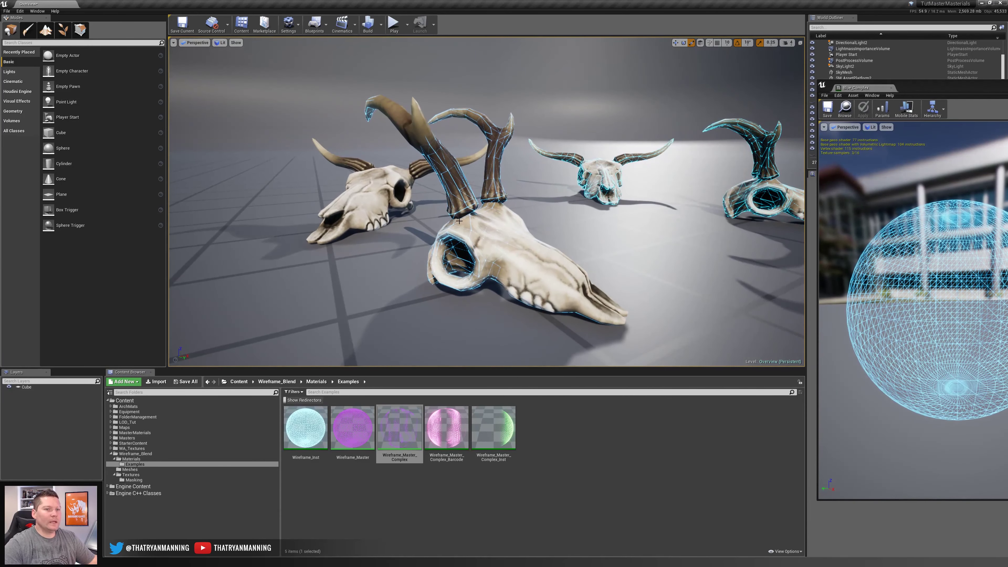
{"action": "left_click_drag", "start_coordinate": [918, 89], "coordinate": [1007, 98]}
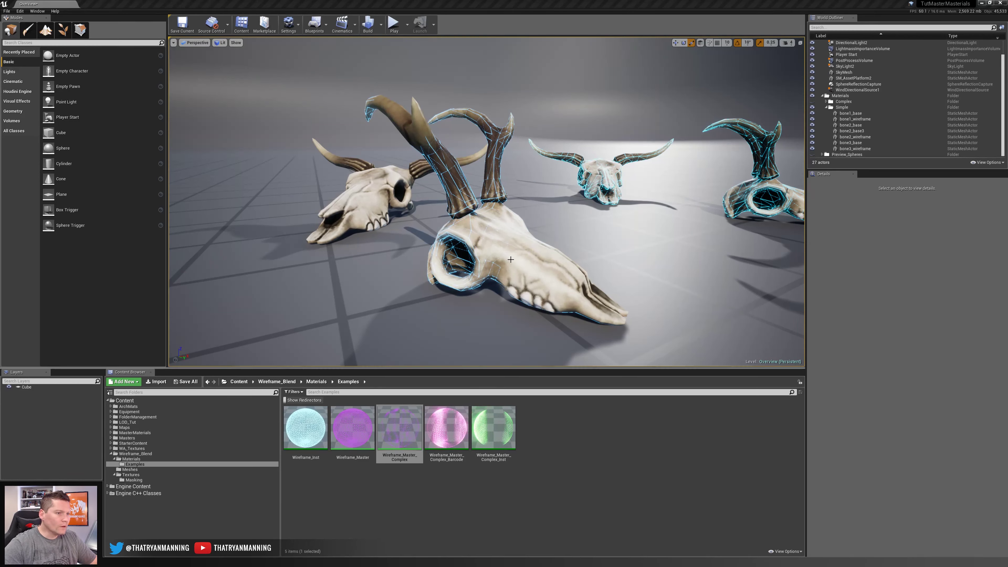
Step: Return to the Materials folder, check the material assigned to bone3_wireframe, and view the front skull unselected
{"action": "left_click", "coordinate": [130, 458]}
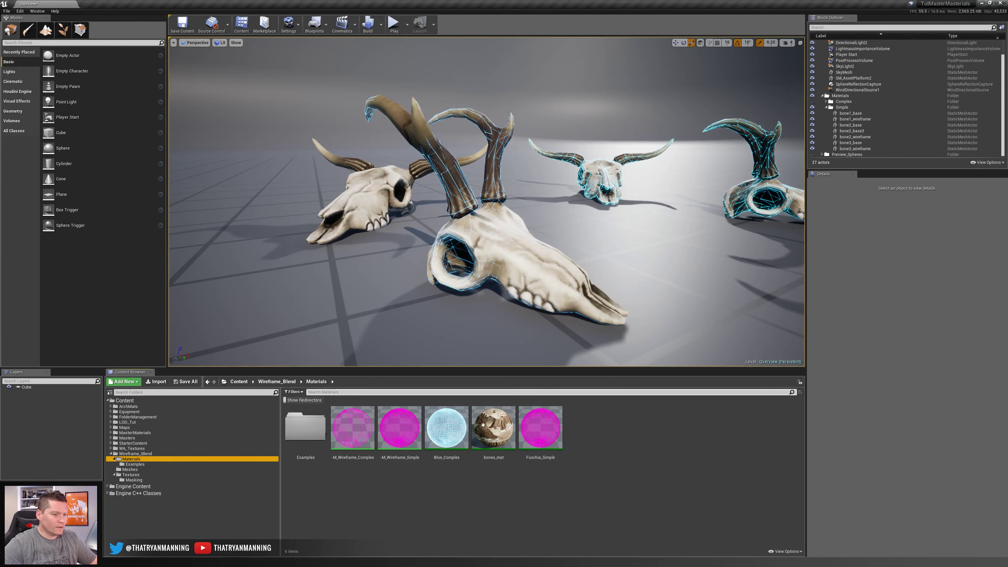
{"action": "left_click", "coordinate": [855, 148]}
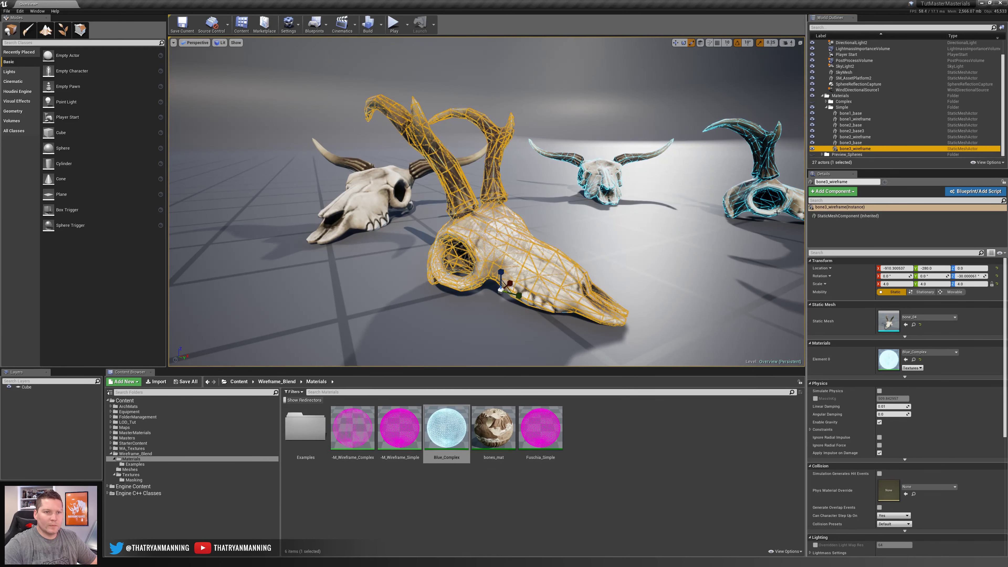
{"action": "right_click_drag", "start_coordinate": [552, 254], "coordinate": [552, 257]}
{"action": "key", "text": "Escape"}
{"action": "right_click_drag", "start_coordinate": [632, 227], "coordinate": [634, 228]}
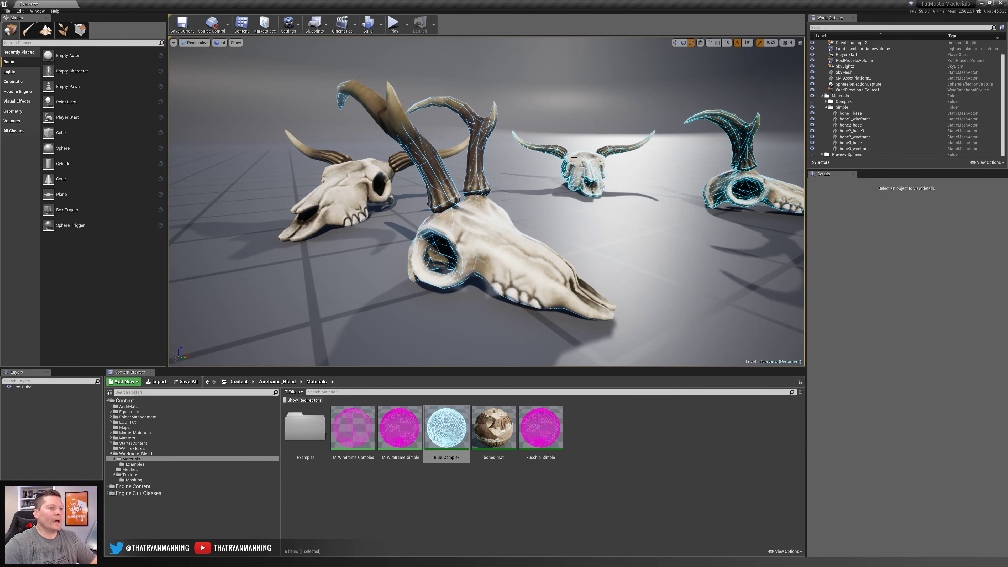
{"action": "right_click_drag", "start_coordinate": [574, 158], "coordinate": [566, 158]}
{"action": "key", "text": "d"}
Step: Bring the Blue_Complex window back beside the skulls and set its Emissive value to 50
{"action": "left_click_drag", "start_coordinate": [1007, 130], "coordinate": [849, 122]}
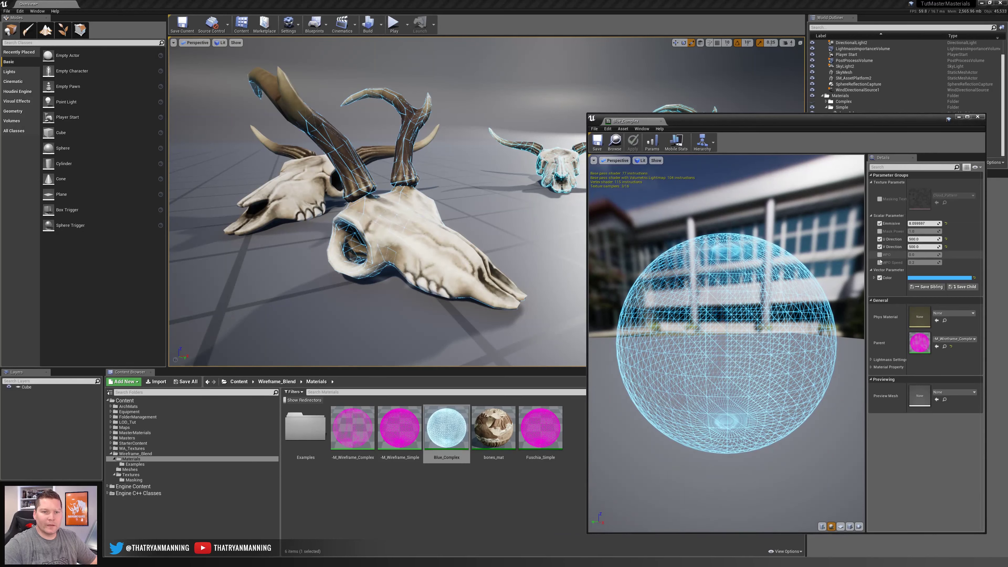
{"action": "left_click_drag", "start_coordinate": [912, 223], "coordinate": [909, 224]}
{"action": "left_click", "coordinate": [910, 224]}
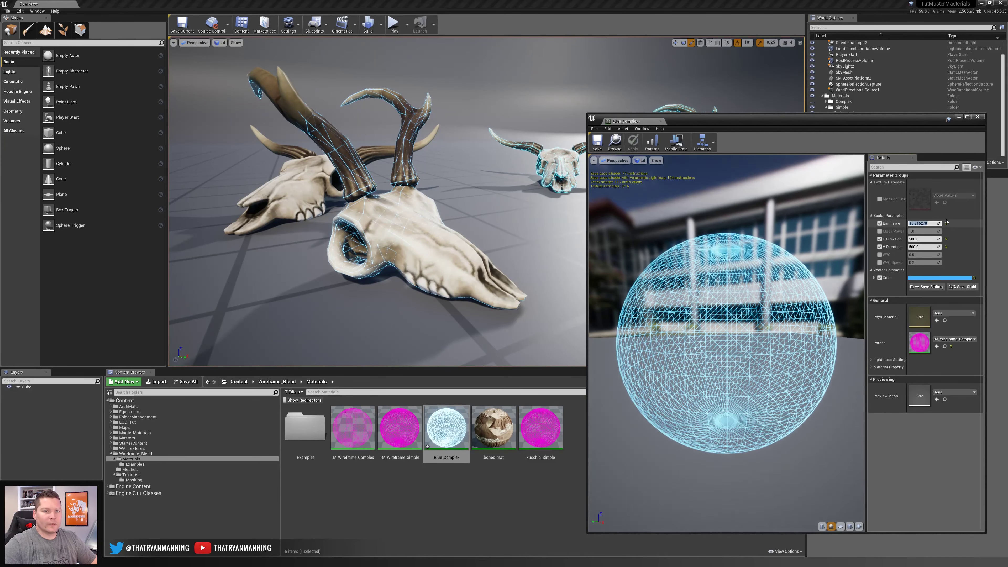
{"action": "type", "text": "50"}
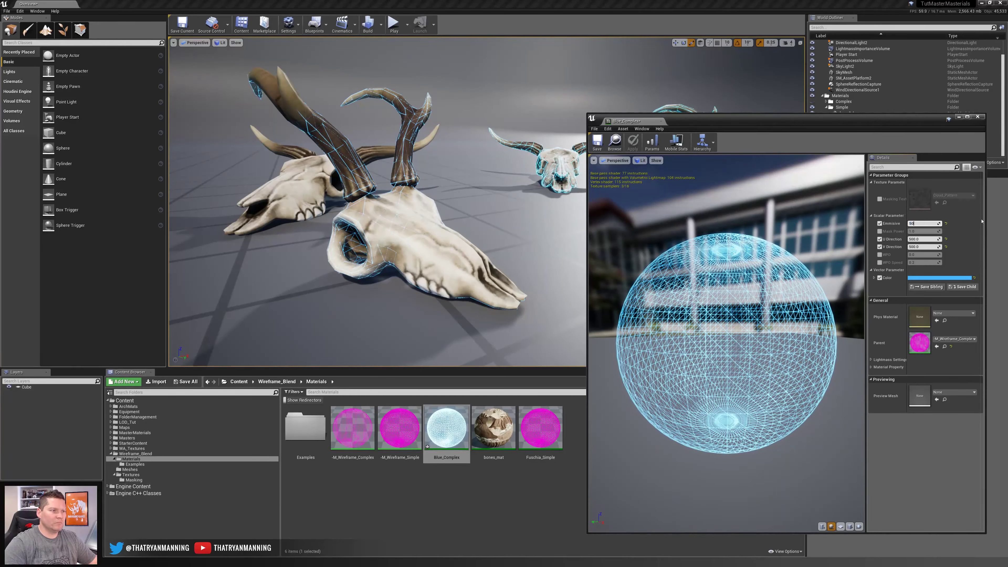
{"action": "key", "text": "Return"}
{"action": "right_click_drag", "start_coordinate": [388, 252], "coordinate": [392, 254]}
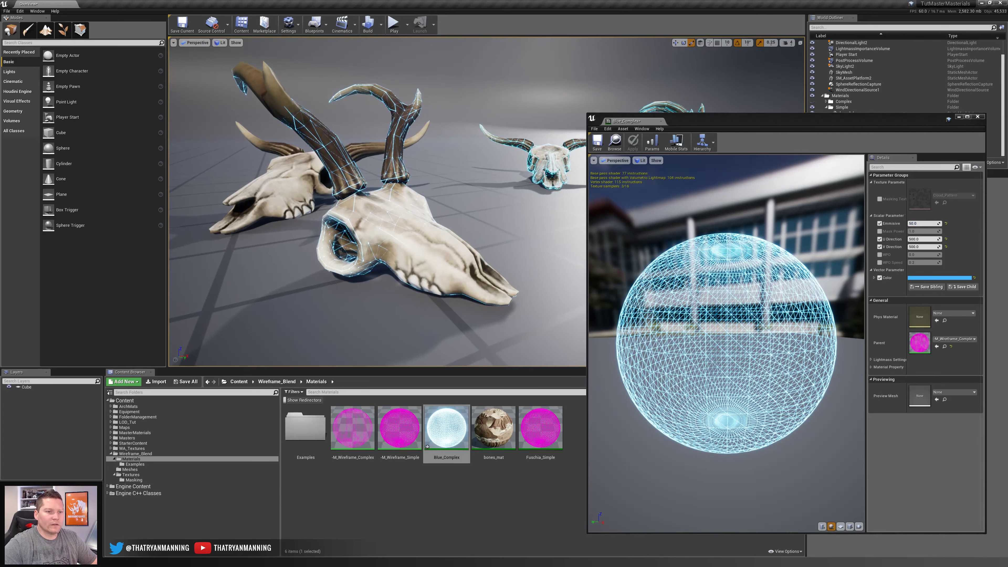
{"action": "right_click_drag", "start_coordinate": [448, 199], "coordinate": [452, 198]}
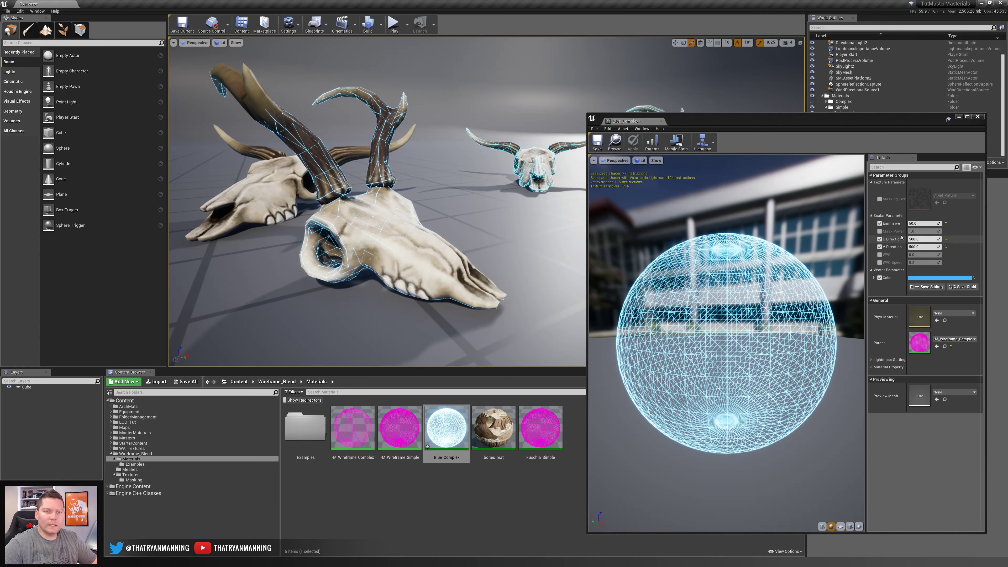
Step: Set Blue_Complex's U Direction to 250 and its V Direction to 300
{"action": "left_click", "coordinate": [931, 238]}
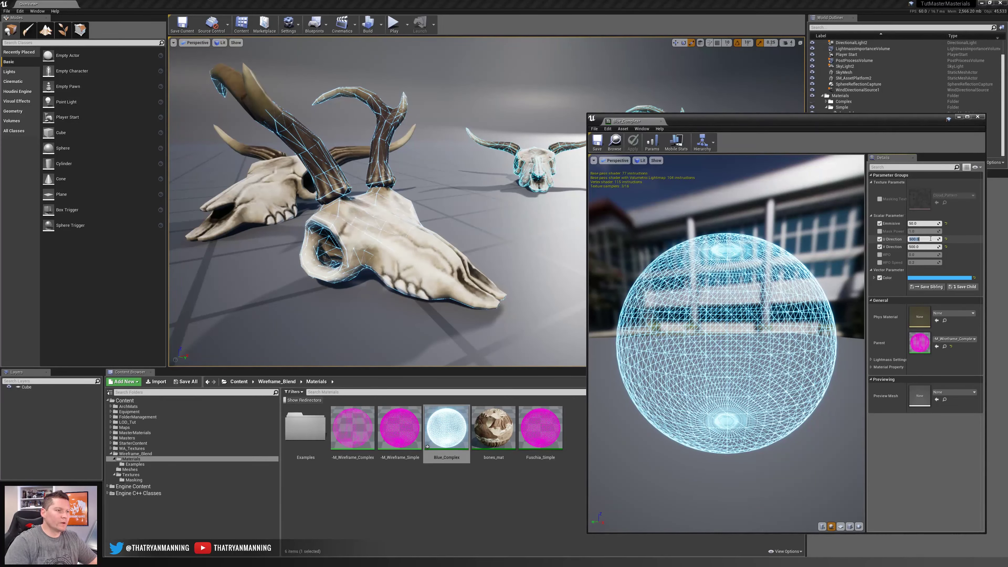
{"action": "key", "text": "Return"}
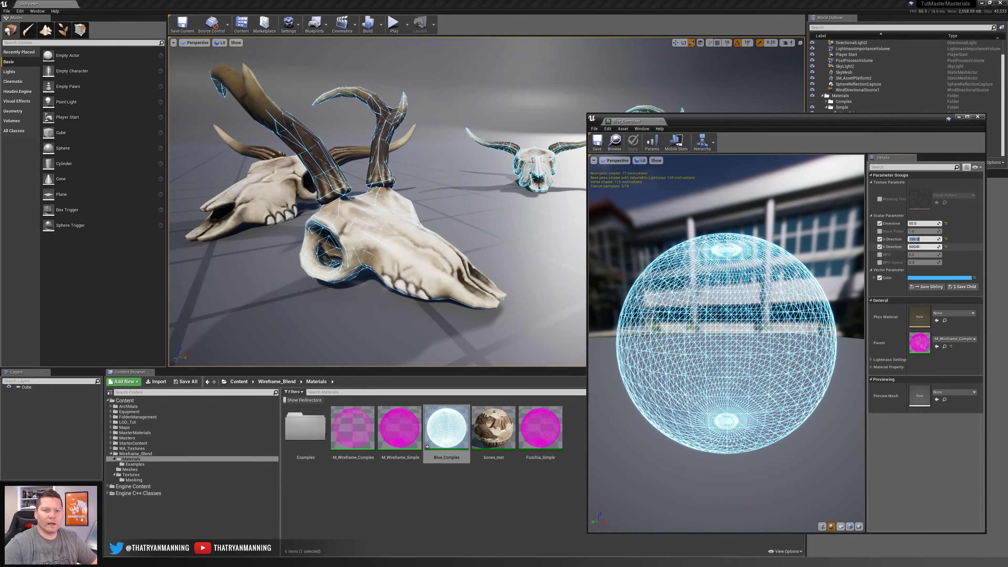
{"action": "left_click", "coordinate": [917, 247]}
{"action": "type", "text": "300"}
{"action": "key", "text": "Return"}
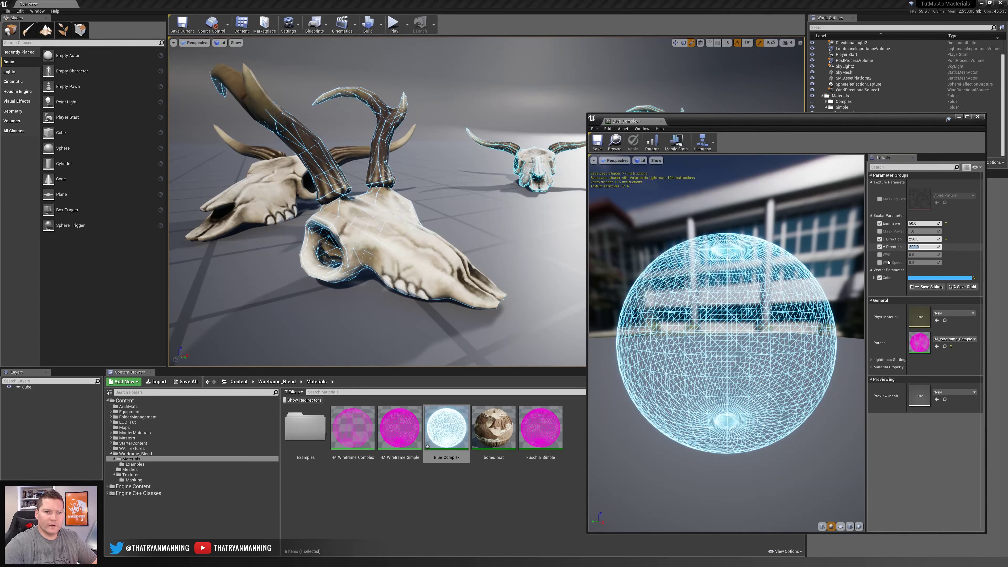
Step: Enable the WPO Speed override on Blue_Complex and set it to 1.0
{"action": "left_click", "coordinate": [879, 262]}
{"action": "left_click", "coordinate": [921, 262]}
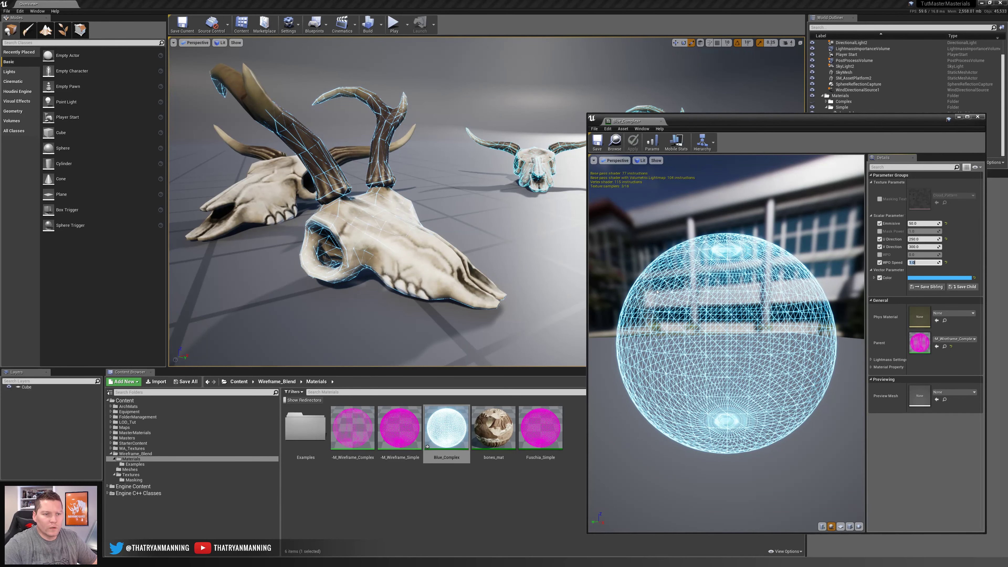
{"action": "left_click_drag", "start_coordinate": [738, 286], "coordinate": [755, 262]}
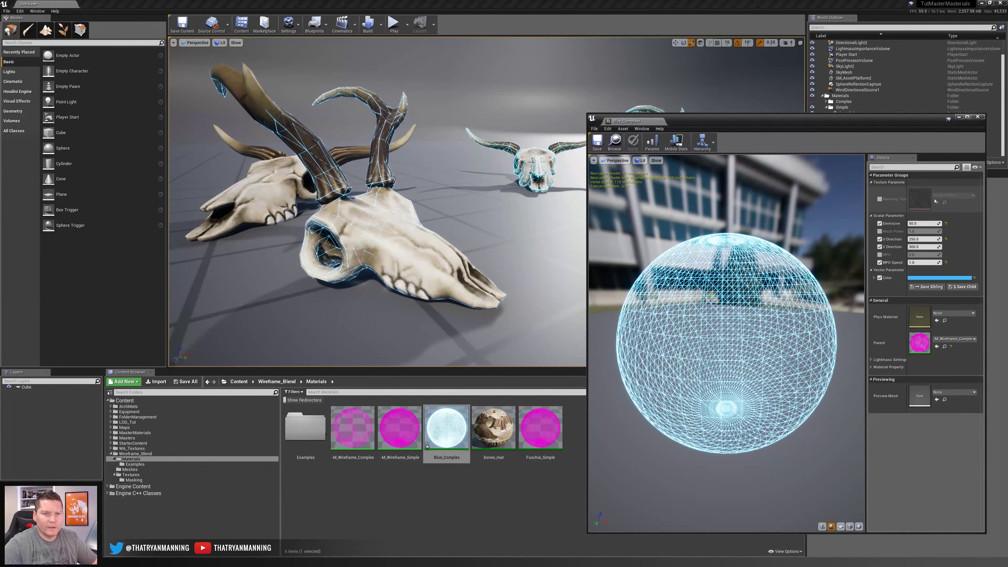
Step: Enable the Mask Power override on Blue_Complex and set it to 3.0
{"action": "left_click", "coordinate": [879, 231]}
{"action": "left_click_drag", "start_coordinate": [915, 231], "coordinate": [918, 231]}
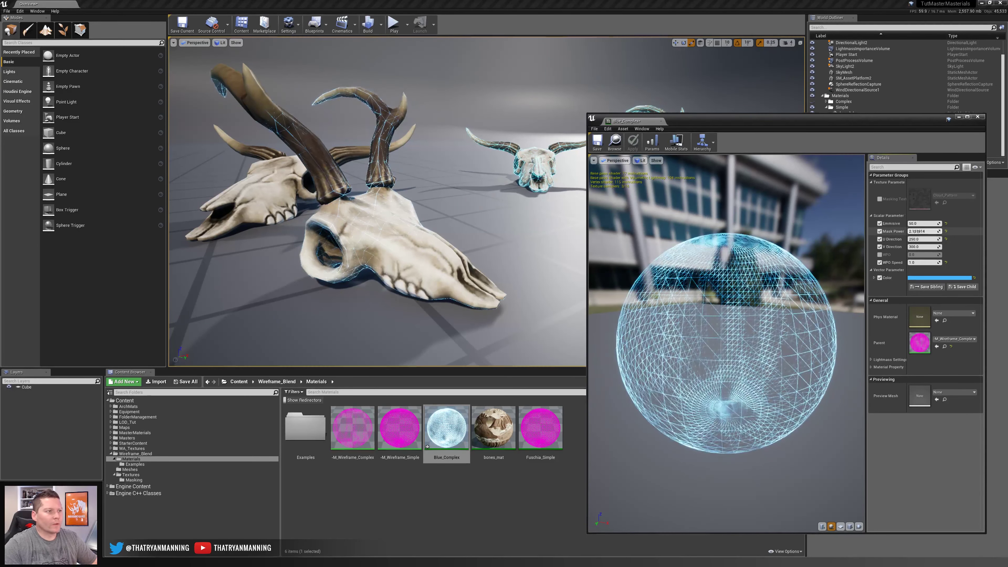
{"action": "left_click", "coordinate": [917, 231]}
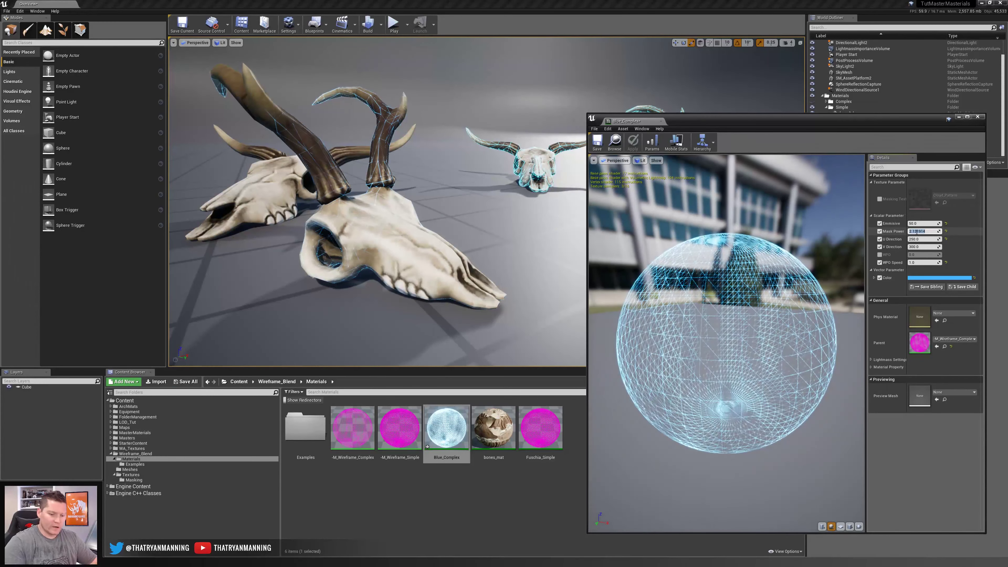
{"action": "type", "text": "3.0"}
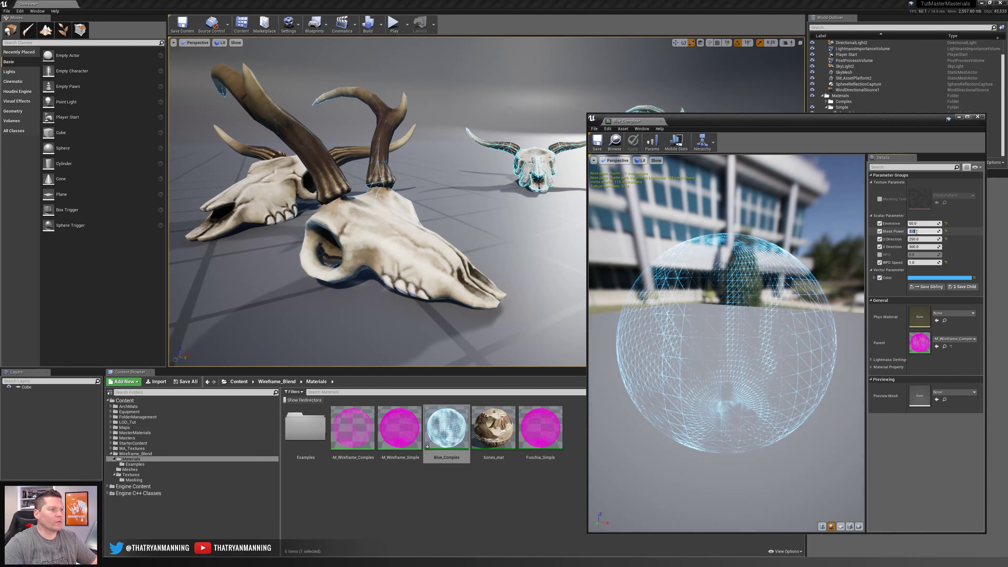
Step: Set Blue_Complex's WPO Speed to 0.2 and save the material instance
{"action": "left_click", "coordinate": [921, 263]}
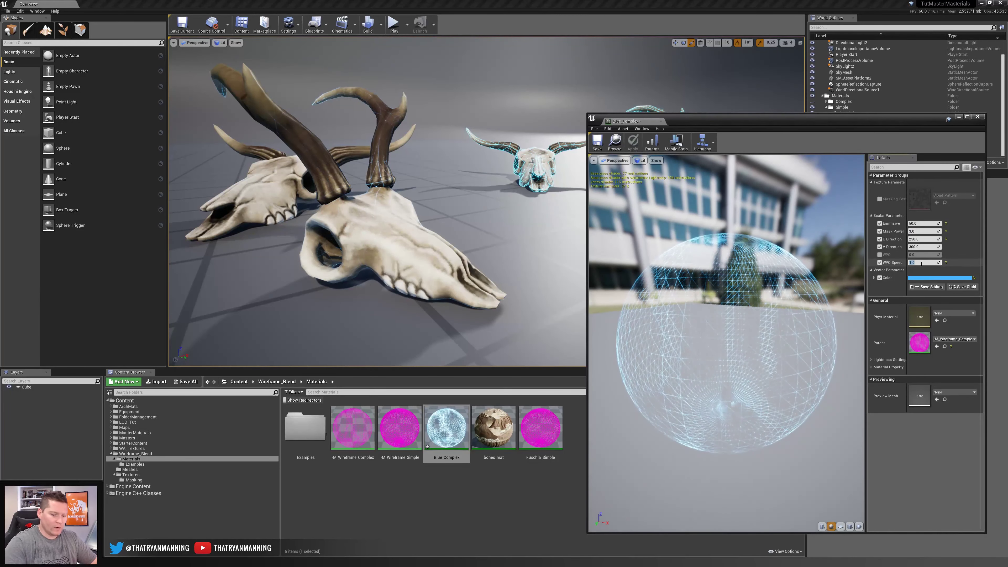
{"action": "type", "text": "0.2"}
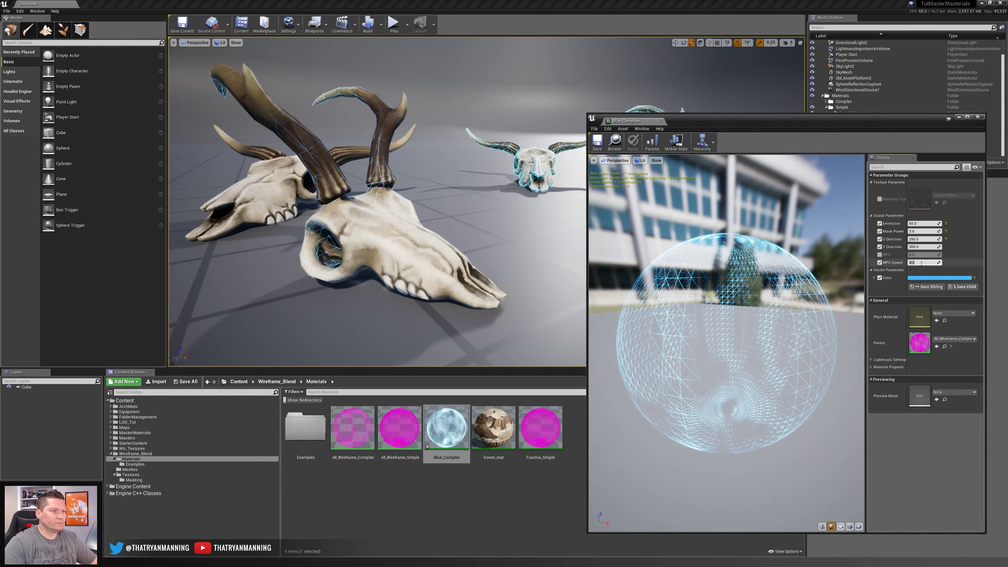
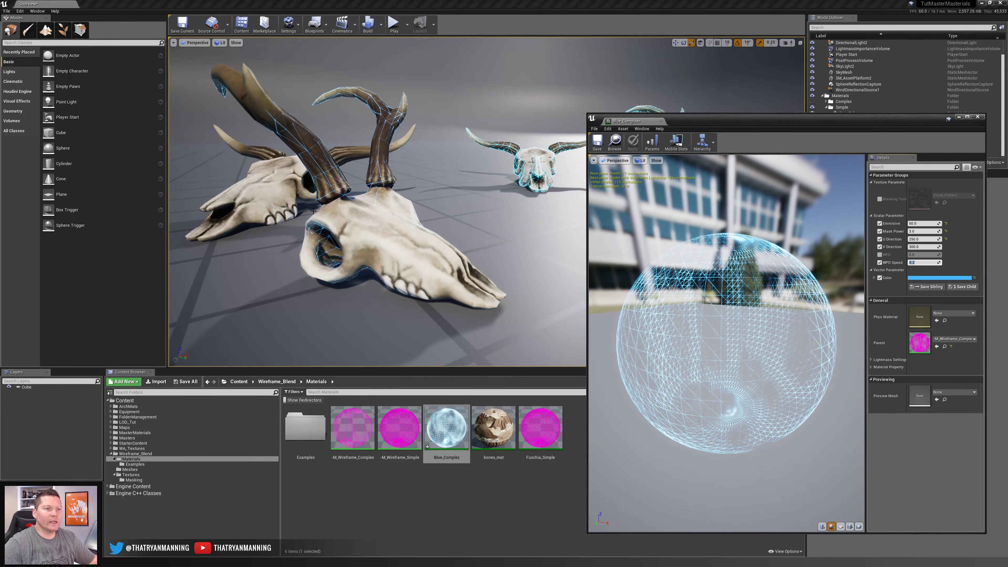
{"action": "left_click", "coordinate": [598, 144]}
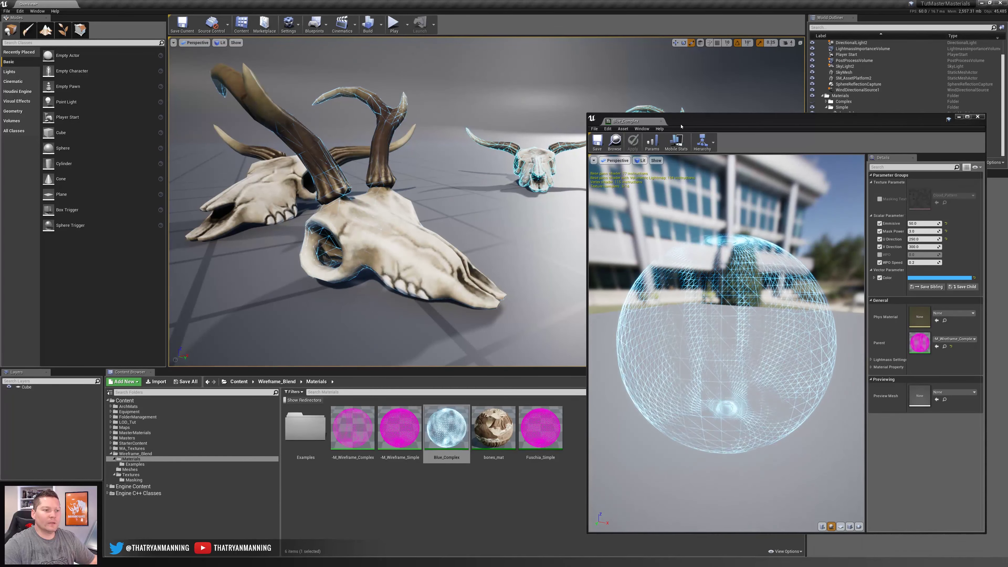
Step: Close the Blue_Complex editor and duplicate bone3_base with bone3_wireframe twice, spacing the skull copies in a row beside the original
{"action": "left_click", "coordinate": [979, 117]}
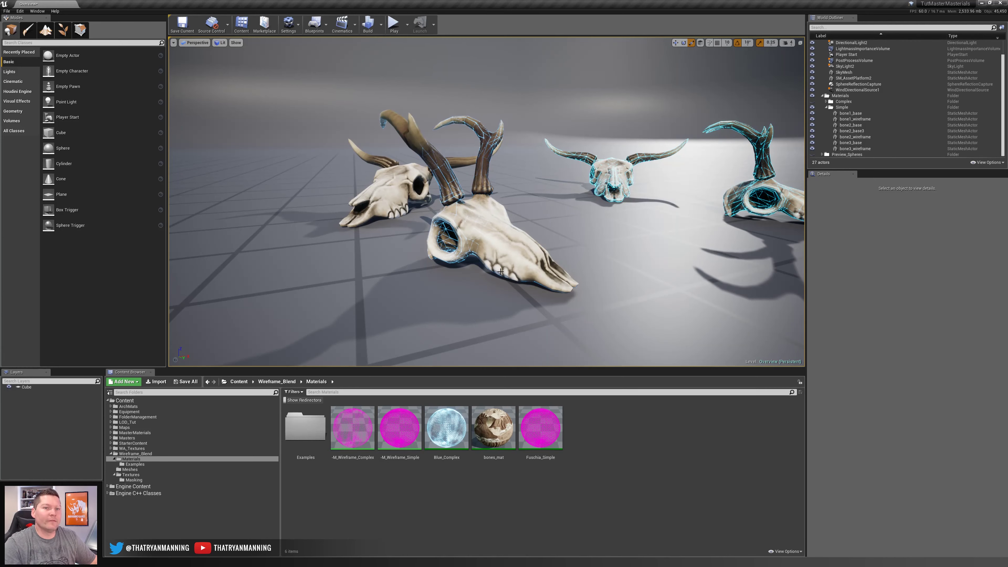
{"action": "left_click", "coordinate": [901, 149]}
{"action": "left_click", "coordinate": [891, 145], "text": "shift"}
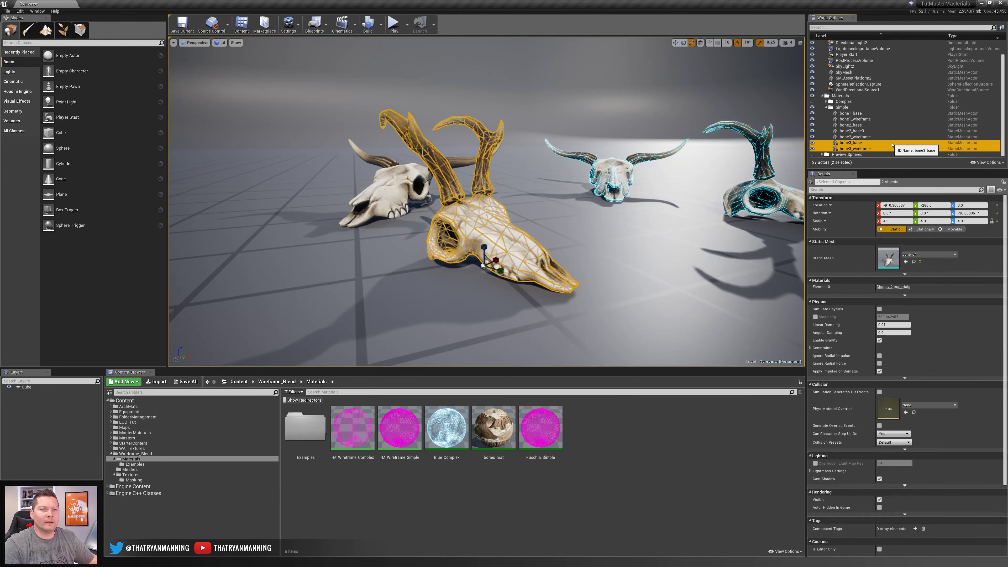
{"action": "key", "text": "f"}
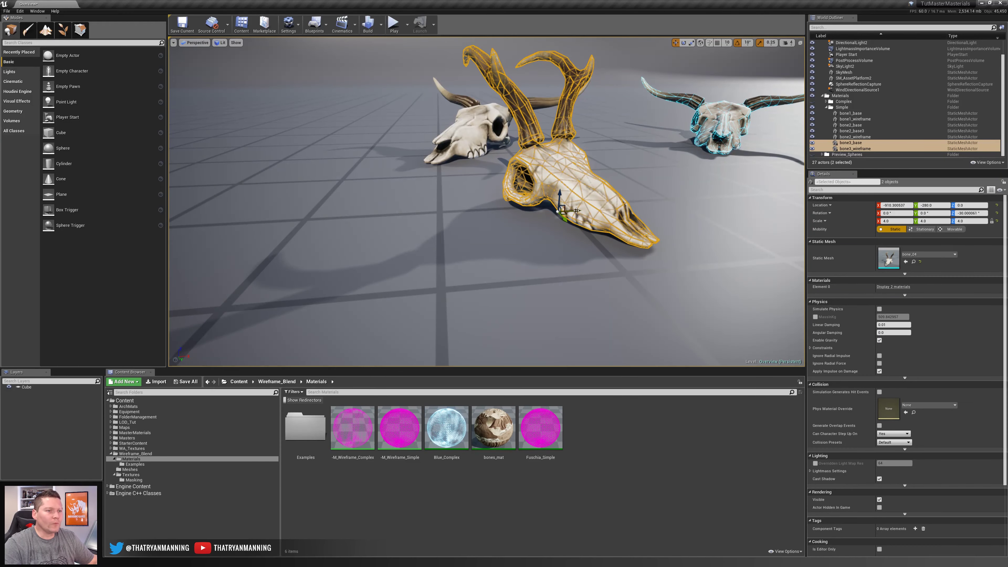
{"action": "left_click_drag", "start_coordinate": [577, 211], "coordinate": [463, 208], "text": "alt"}
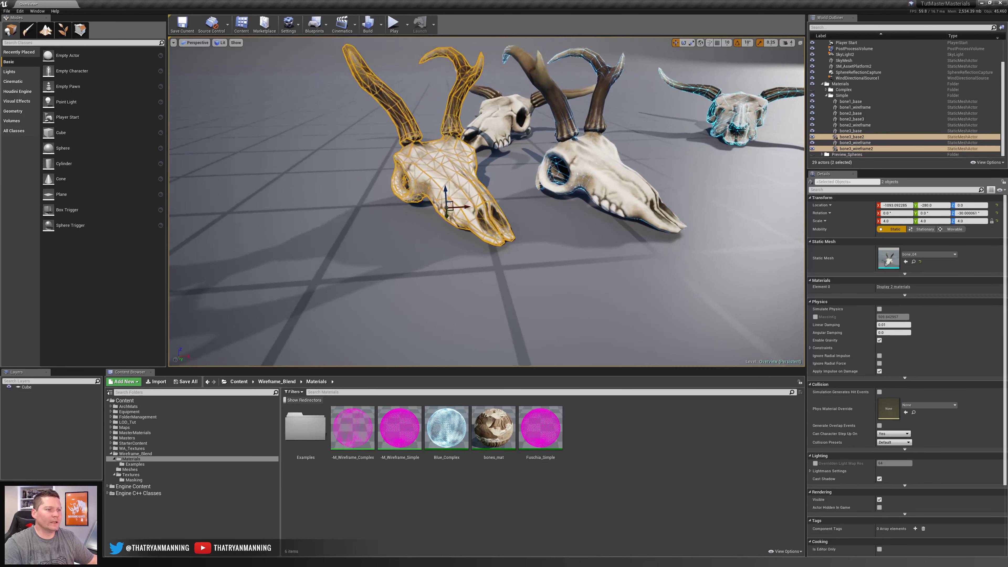
{"action": "right_click_drag", "start_coordinate": [483, 202], "coordinate": [460, 194]}
{"action": "left_click_drag", "start_coordinate": [492, 218], "coordinate": [304, 214], "text": "alt"}
{"action": "key", "text": "Escape"}
Step: Hide the skull mesh bone2_base3 standing behind the row of duplicated skulls
{"action": "right_click_drag", "start_coordinate": [483, 255], "coordinate": [483, 242]}
{"action": "key", "text": "s"}
{"action": "right_click_drag", "start_coordinate": [544, 201], "coordinate": [523, 195]}
{"action": "left_click", "coordinate": [541, 150]}
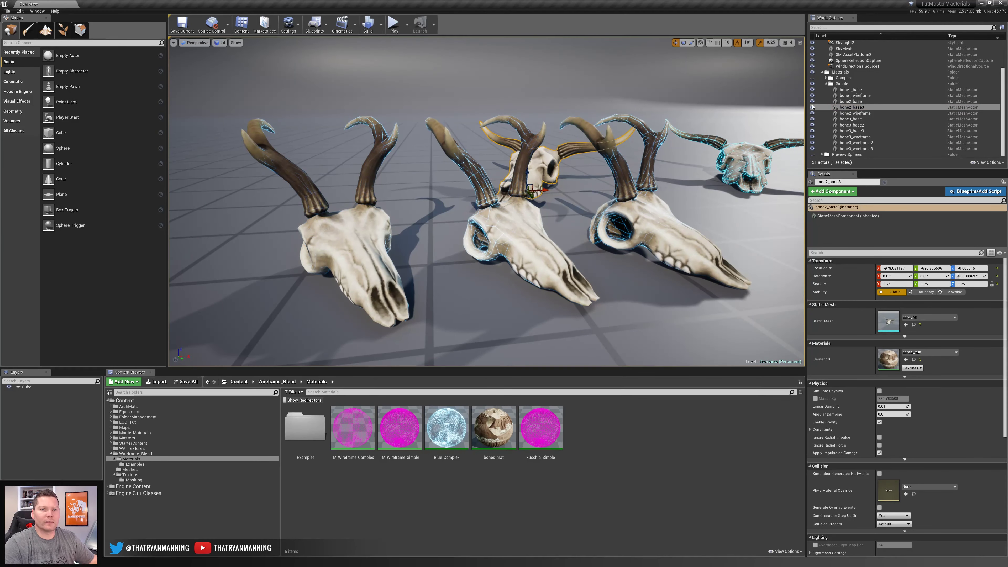
{"action": "left_click", "coordinate": [812, 107]}
{"action": "key", "text": "d"}
{"action": "mouse_move", "coordinate": [719, 191]}
{"action": "right_mouse_down"}
{"action": "mouse_move", "coordinate": [694, 196]}
{"action": "mouse_move", "coordinate": [710, 194]}
{"action": "right_mouse_up"}
{"action": "key", "text": "a"}
{"action": "key", "text": "Escape"}
Step: Duplicate the Blue_Complex material instance and name the copy Green_Complex
{"action": "left_click", "coordinate": [456, 428]}
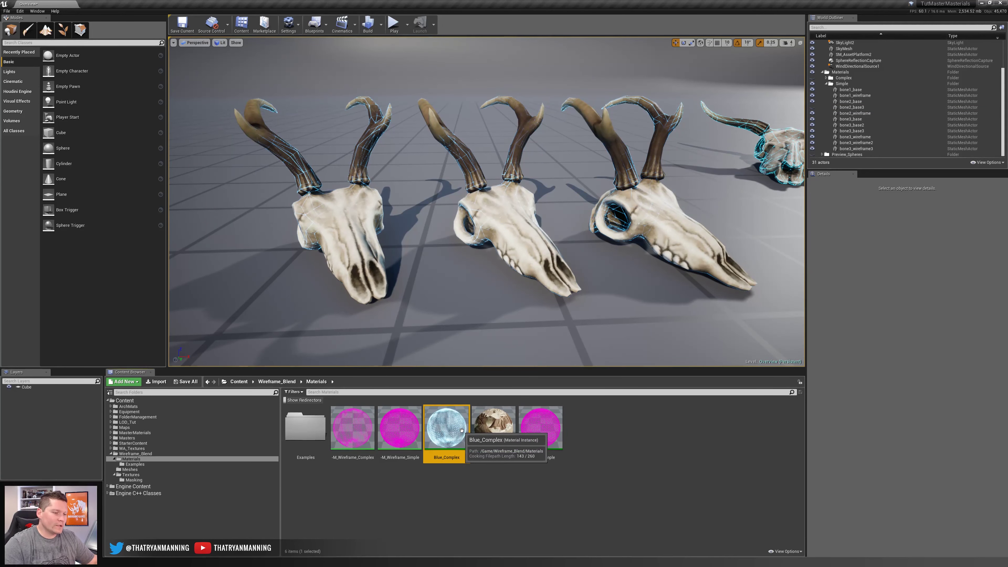
{"action": "right_click", "coordinate": [454, 428]}
{"action": "left_click", "coordinate": [480, 302]}
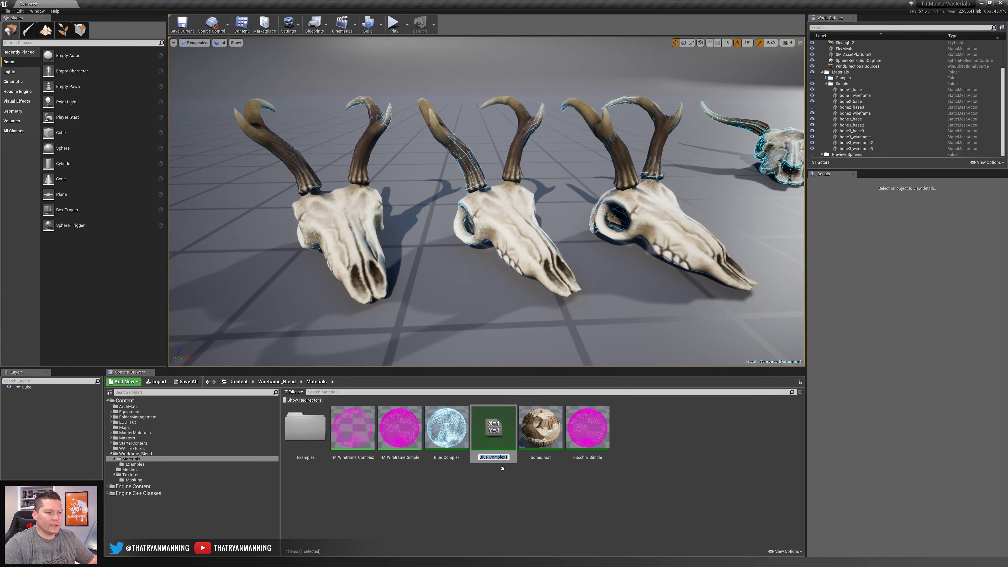
{"action": "type", "text": "Green"}
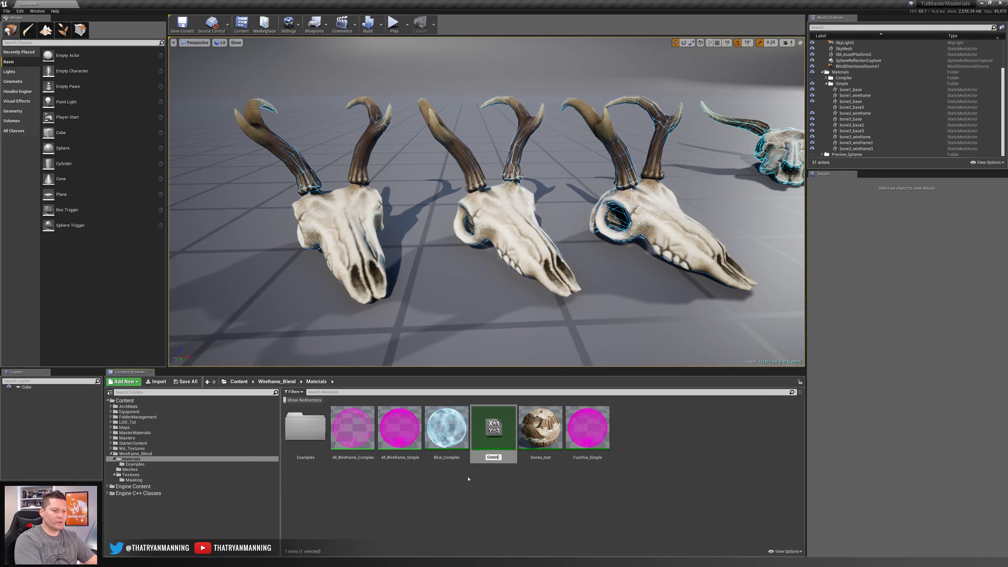
{"action": "type", "text": "_COmple"}
{"action": "key", "text": "BackSpace"}
{"action": "key", "text": "BackSpace"}
{"action": "key", "text": "BackSpace"}
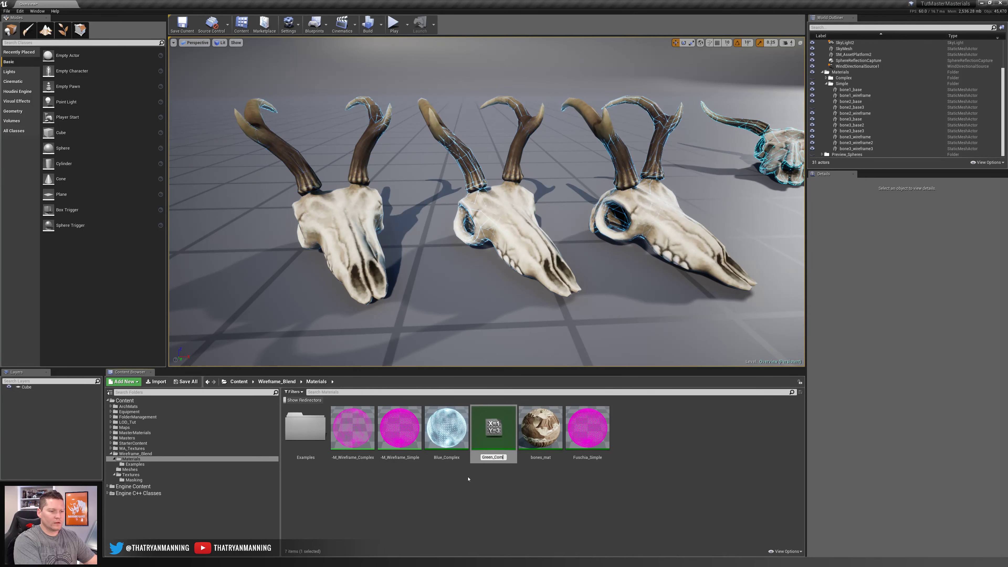
{"action": "type", "text": "p[le"}
{"action": "key", "text": "BackSpace"}
{"action": "key", "text": "BackSpace"}
{"action": "key", "text": "BackSpace"}
{"action": "type", "text": "lex"}
{"action": "key", "text": "Return"}
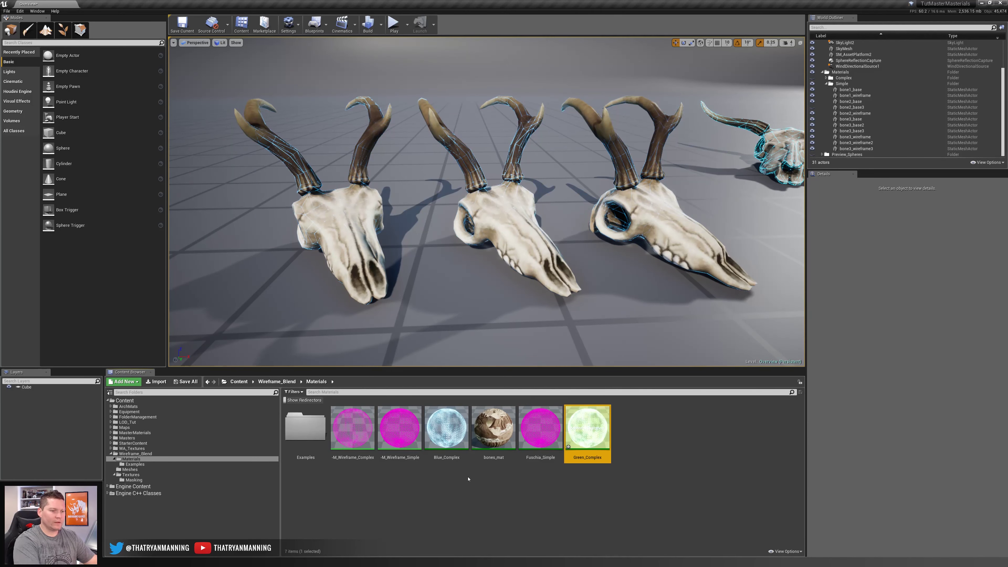
Step: Assign Green_Complex to the middle skull's wireframe mesh, bone3_wireframe2
{"action": "left_click", "coordinate": [489, 178]}
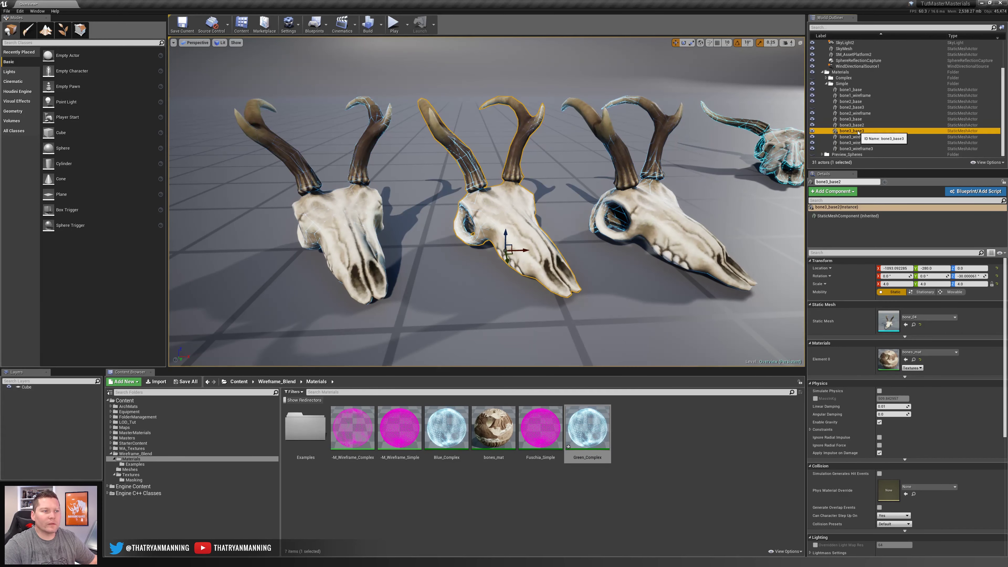
{"action": "left_click", "coordinate": [862, 143]}
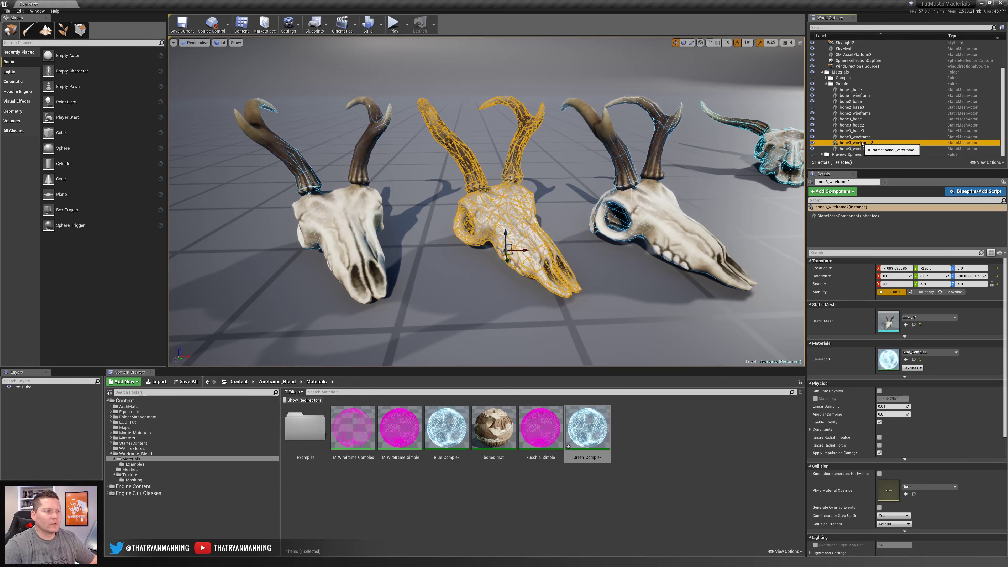
{"action": "left_click_drag", "start_coordinate": [592, 424], "coordinate": [889, 359]}
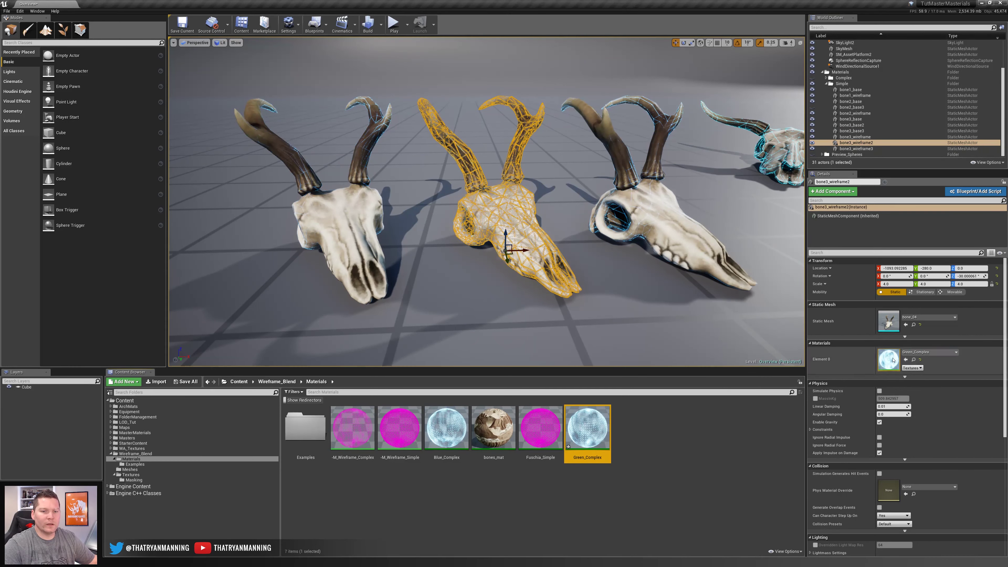
{"action": "left_click", "coordinate": [624, 459]}
Step: Open Green_Complex and set its Color parameter to a bright green
{"action": "double_click", "coordinate": [602, 447]}
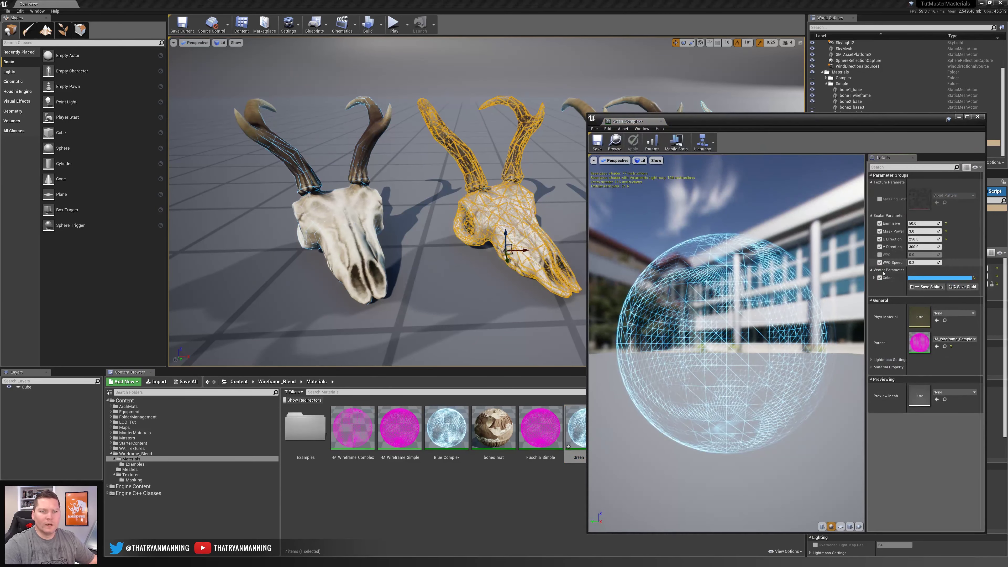
{"action": "right_click_drag", "start_coordinate": [586, 113], "coordinate": [607, 133]}
{"action": "key", "text": "Escape"}
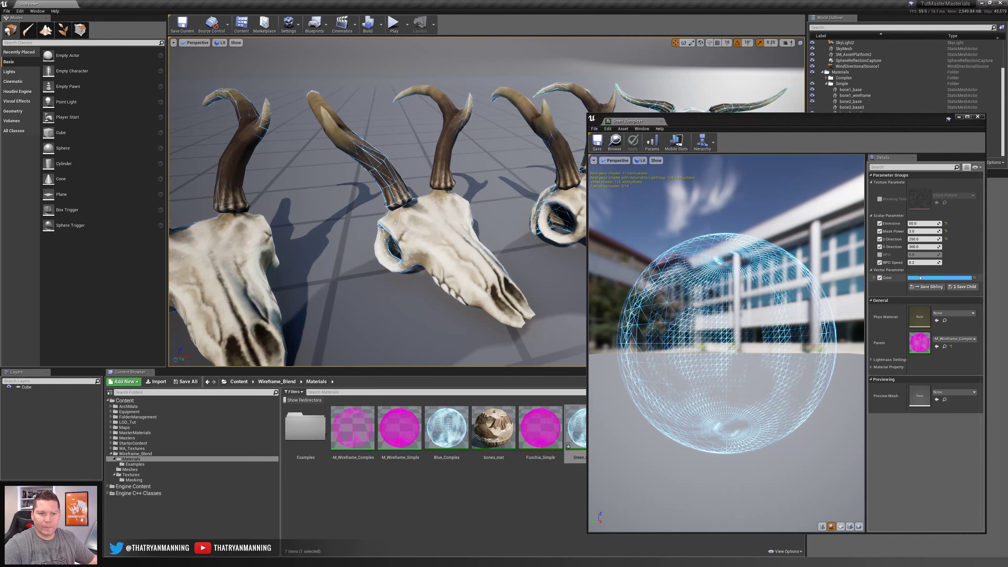
{"action": "left_click", "coordinate": [939, 278]}
{"action": "left_click_drag", "start_coordinate": [822, 343], "coordinate": [804, 358]}
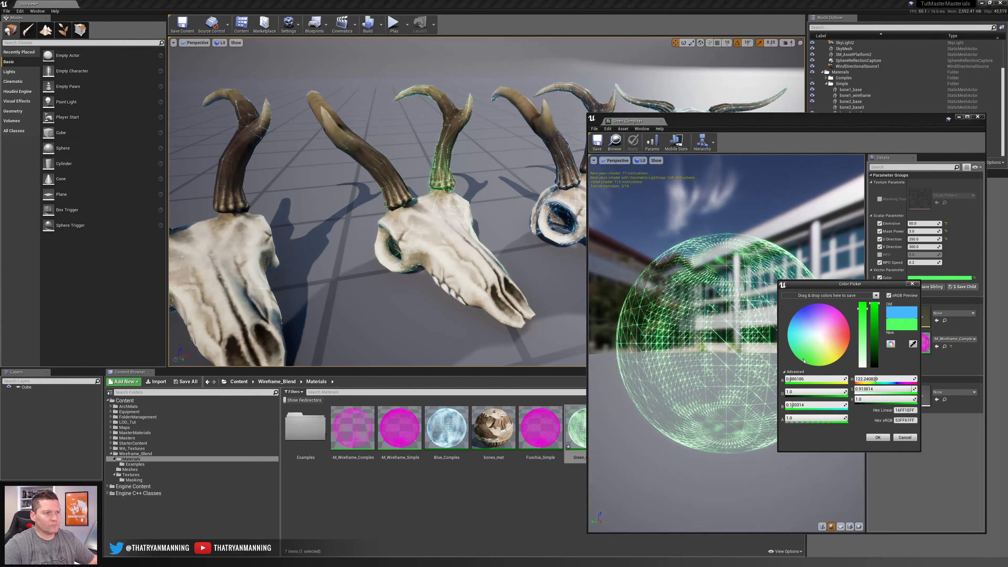
{"action": "left_click", "coordinate": [876, 437]}
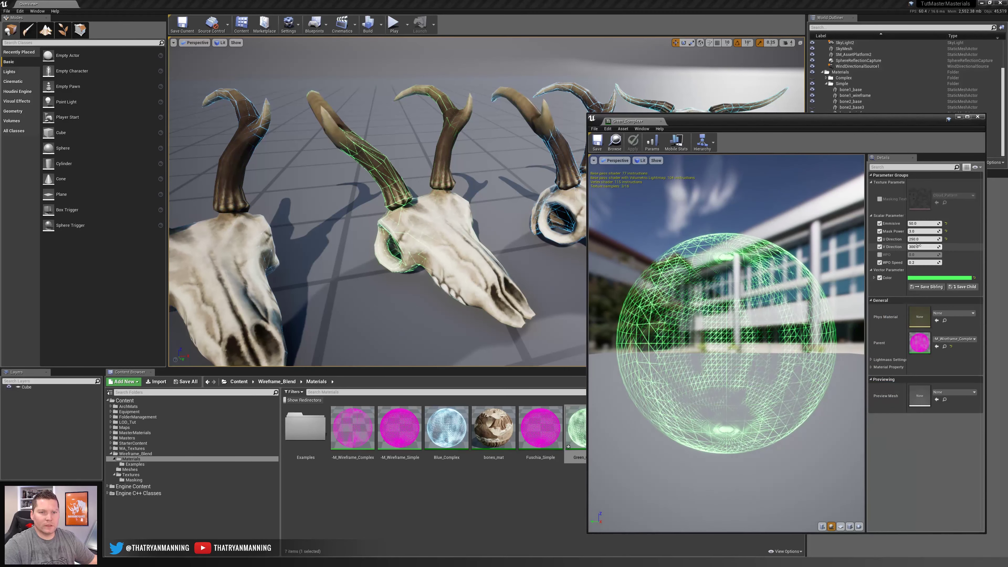
Step: Set Green_Complex's Emissive to 150 and raise its Mask Power to about 5.4
{"action": "left_click_drag", "start_coordinate": [918, 224], "coordinate": [949, 223]}
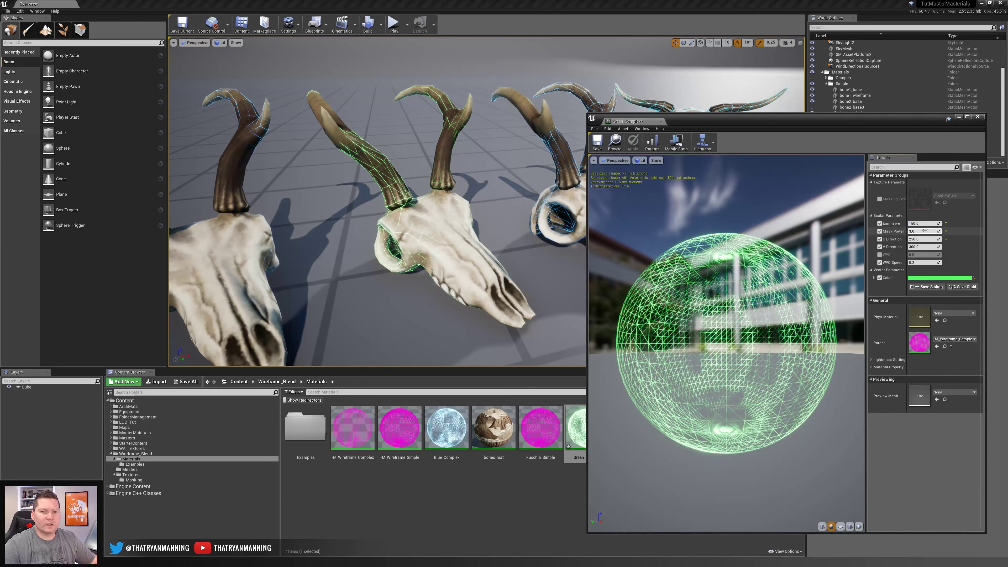
{"action": "mouse_move", "coordinate": [927, 231]}
{"action": "left_mouse_down"}
{"action": "mouse_move", "coordinate": [944, 231]}
{"action": "mouse_move", "coordinate": [927, 231]}
{"action": "left_mouse_up"}
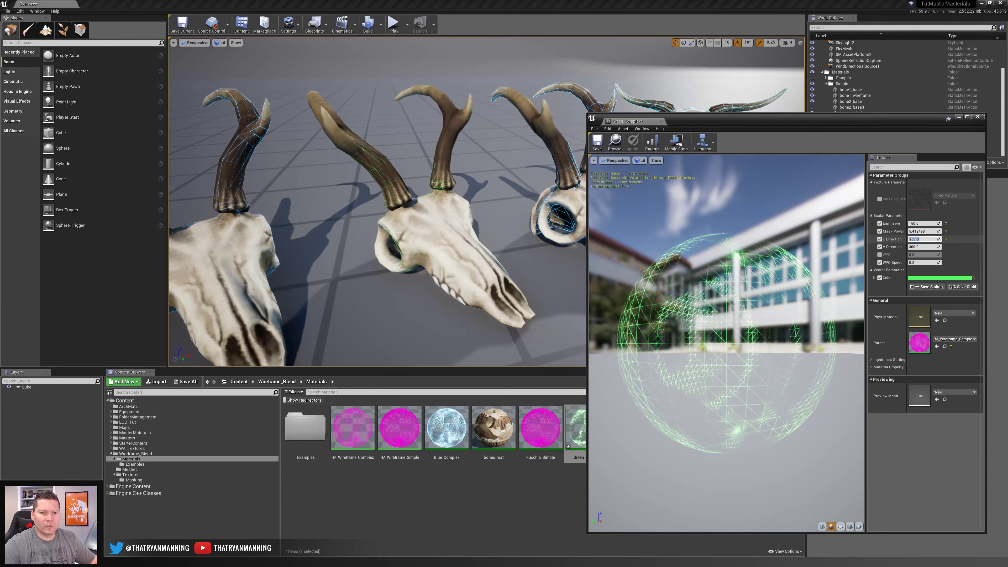
Step: Try a U Direction of 1000 with V Direction values of 0 and 1 on Green_Complex, checking the preview sphere
{"action": "key", "text": "Return"}
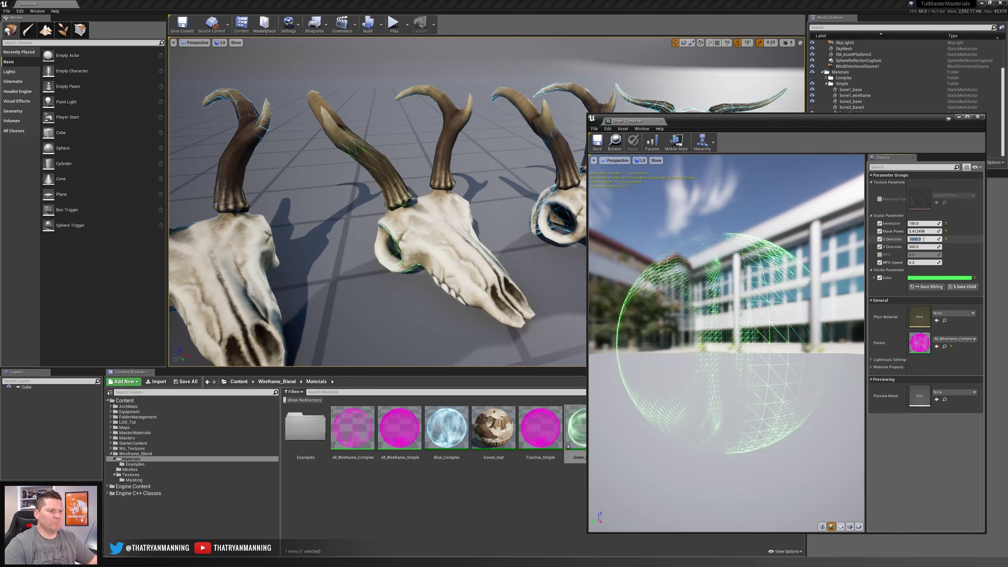
{"action": "left_click", "coordinate": [922, 247]}
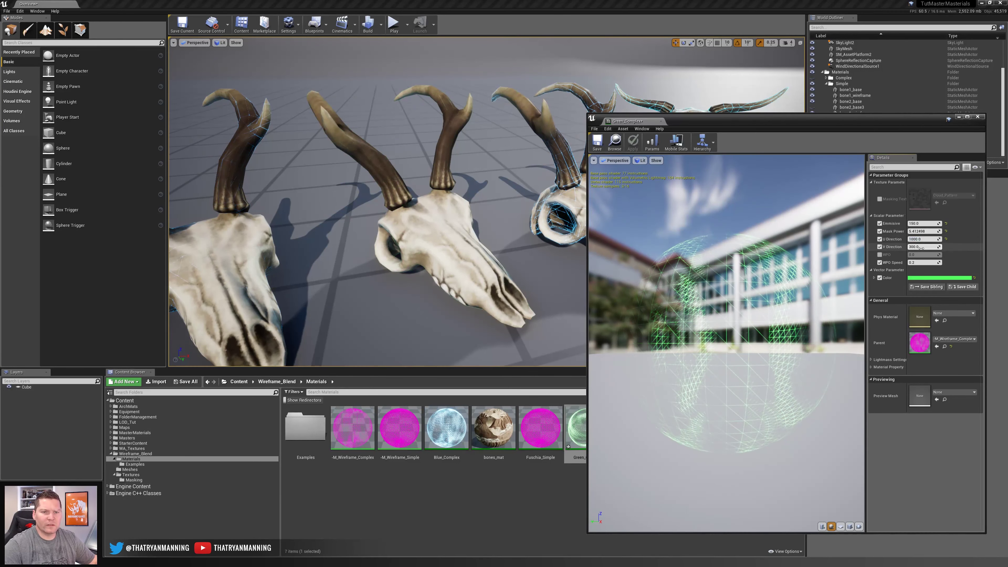
{"action": "type", "text": "0"}
{"action": "key", "text": "Return"}
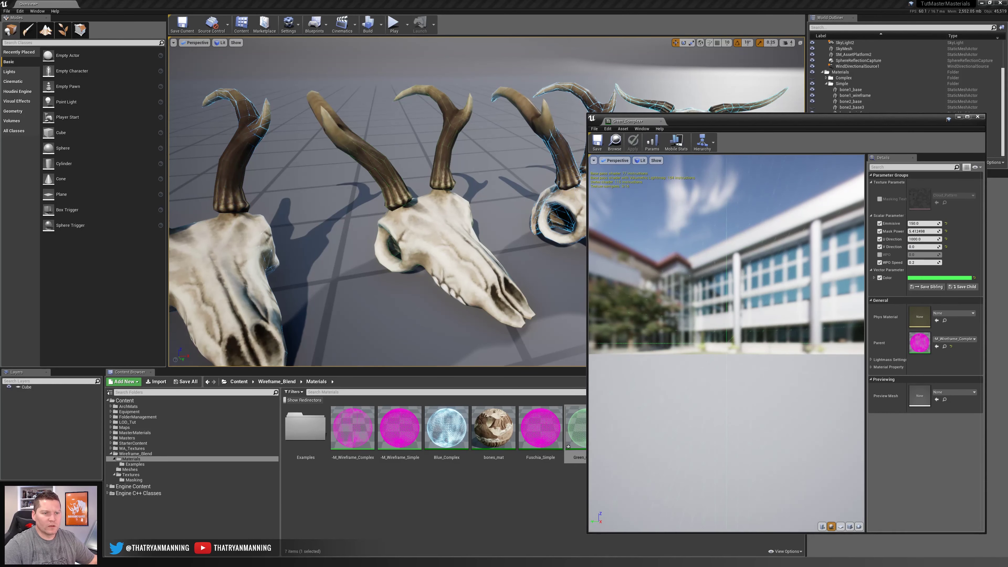
{"action": "left_click_drag", "start_coordinate": [664, 377], "coordinate": [738, 389]}
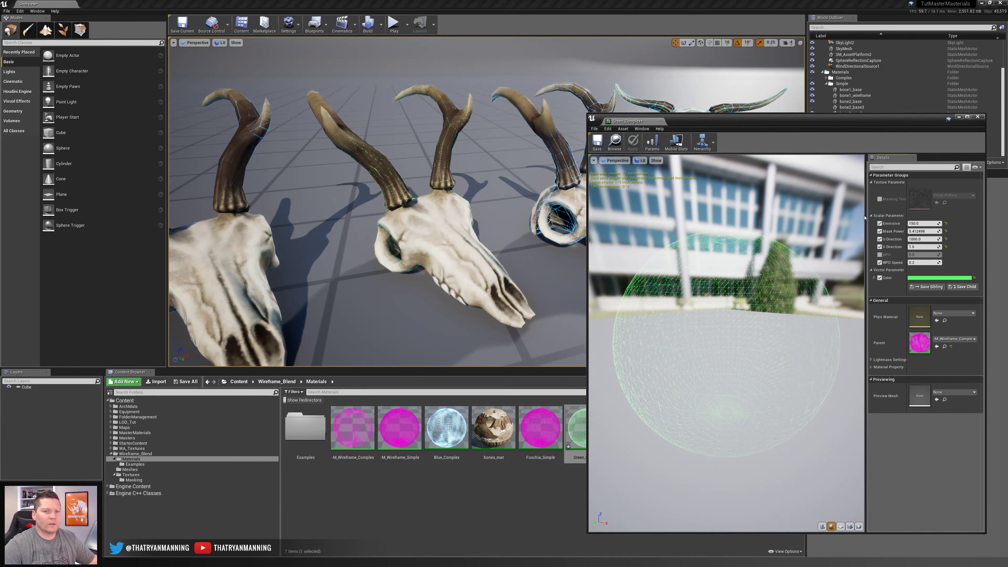
Step: Set Green_Complex's U Direction to 500 and its V Direction to 250
{"action": "left_click", "coordinate": [925, 240]}
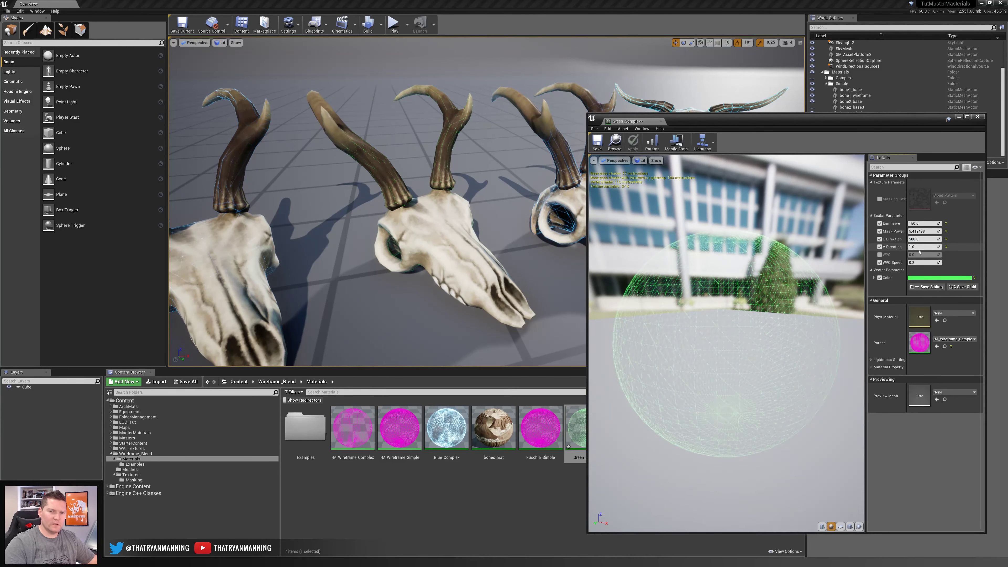
{"action": "left_click", "coordinate": [919, 248]}
{"action": "type", "text": "250"}
{"action": "key", "text": "Return"}
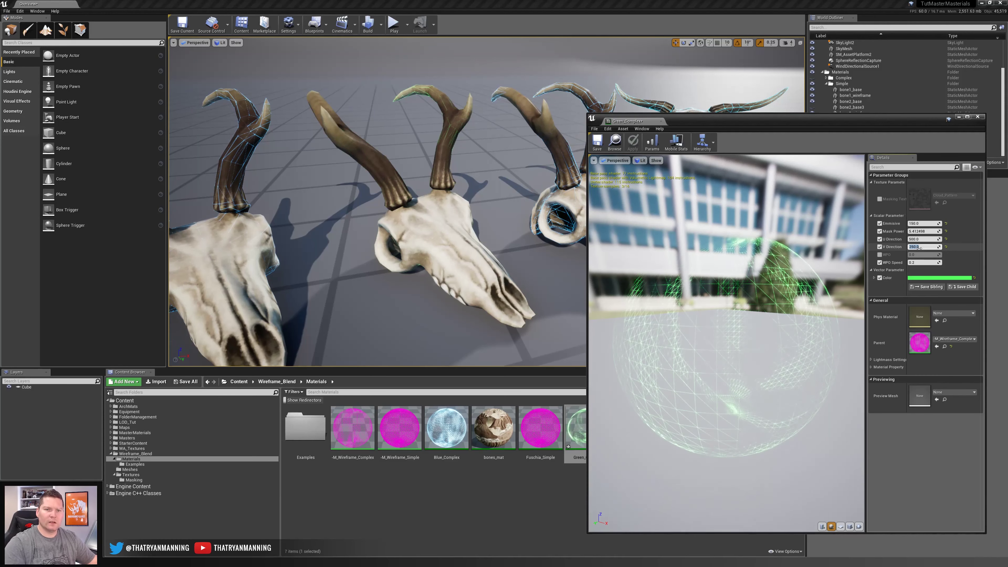
Step: Enable the WPO override on Green_Complex, set it to -0.1, then save and close the material instance
{"action": "left_click", "coordinate": [880, 255]}
{"action": "left_click", "coordinate": [924, 254]}
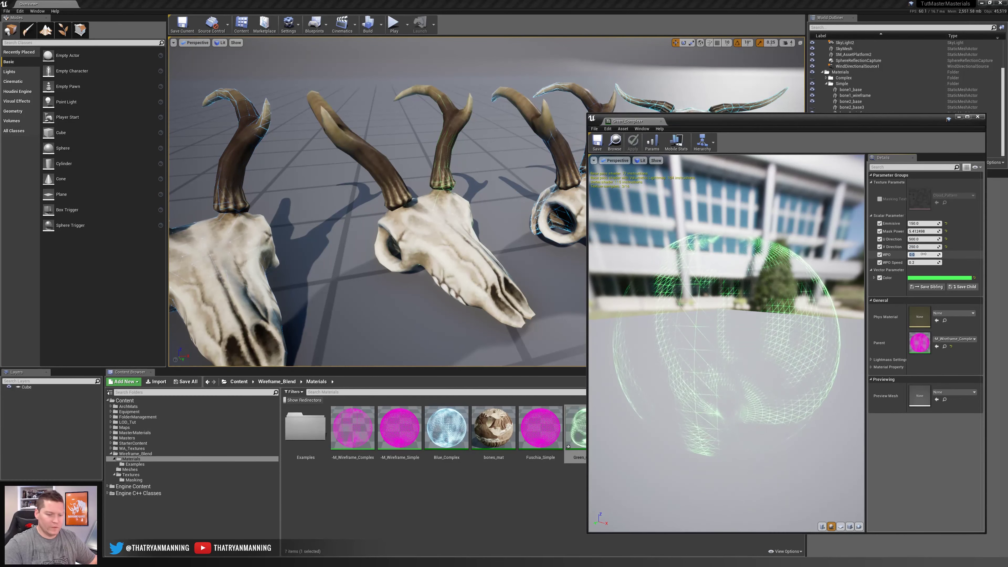
{"action": "type", "text": "0.01"}
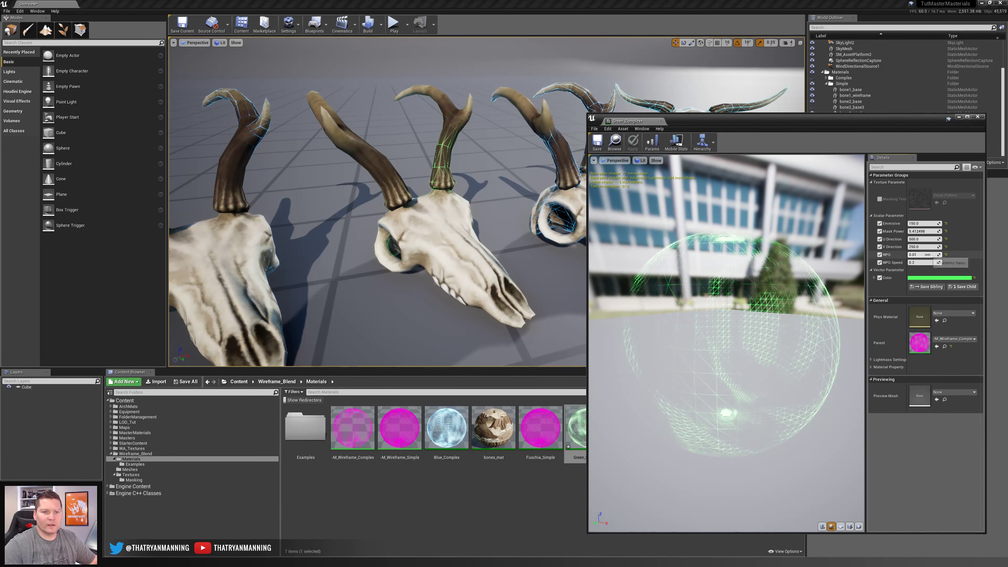
{"action": "left_click_drag", "start_coordinate": [938, 255], "coordinate": [930, 255]}
{"action": "left_click", "coordinate": [932, 254]}
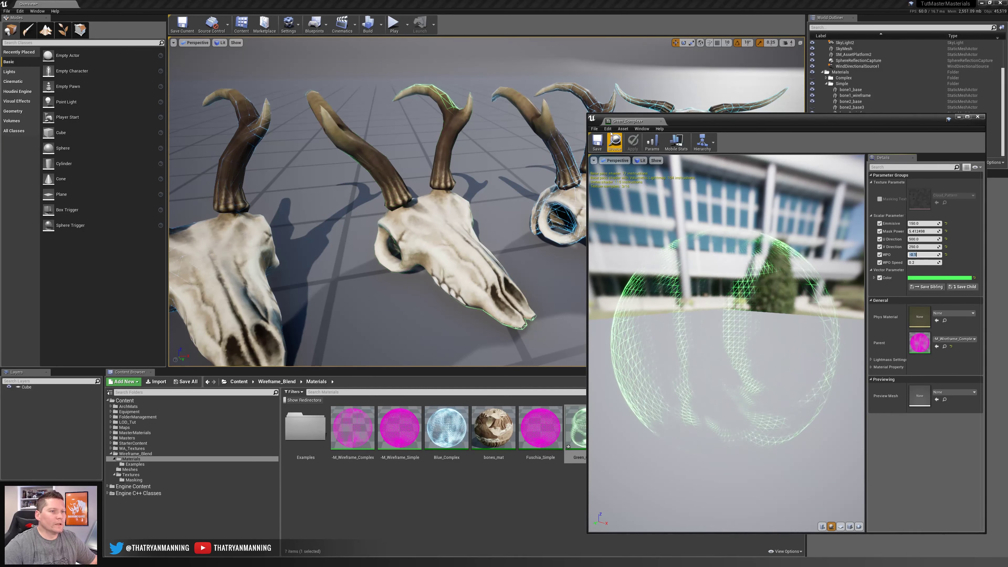
{"action": "left_click", "coordinate": [601, 139]}
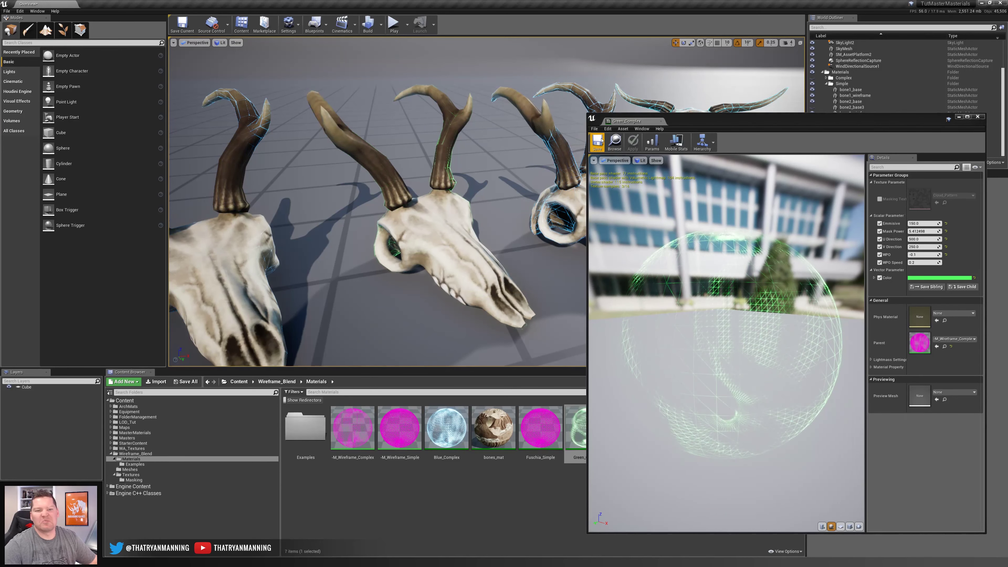
{"action": "left_click", "coordinate": [660, 121]}
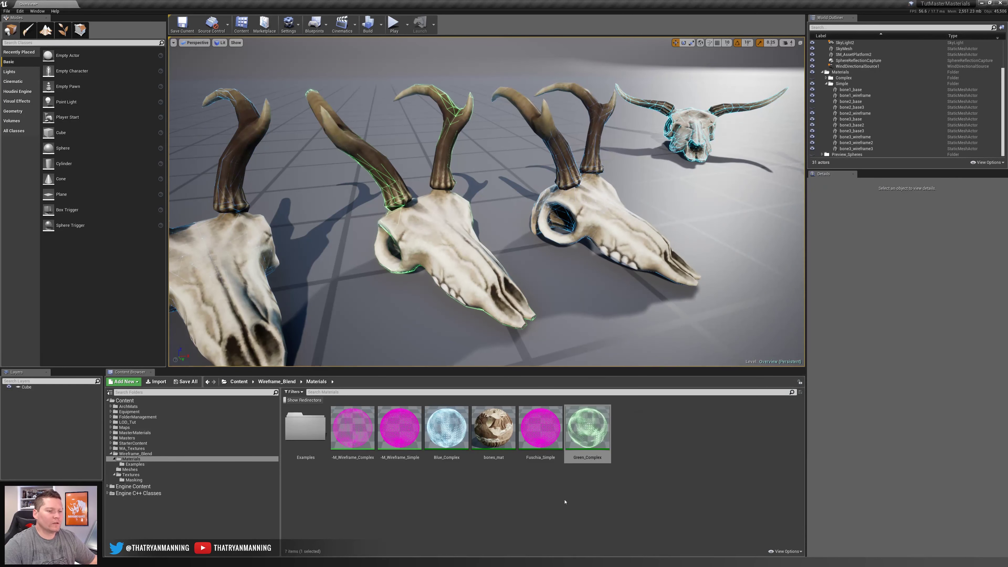
Step: Duplicate Green_Complex and name the copy Red_Complex
{"action": "key", "text": "ctrl+w"}
{"action": "left_click", "coordinate": [628, 457]}
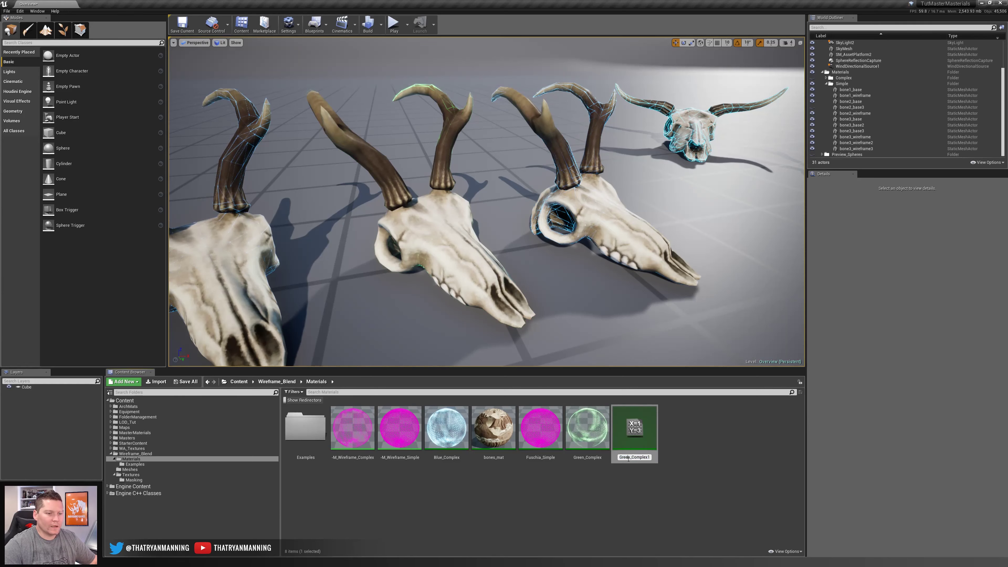
{"action": "left_click_drag", "start_coordinate": [628, 457], "coordinate": [608, 451]}
{"action": "type", "text": "Red"}
{"action": "key", "text": "Return"}
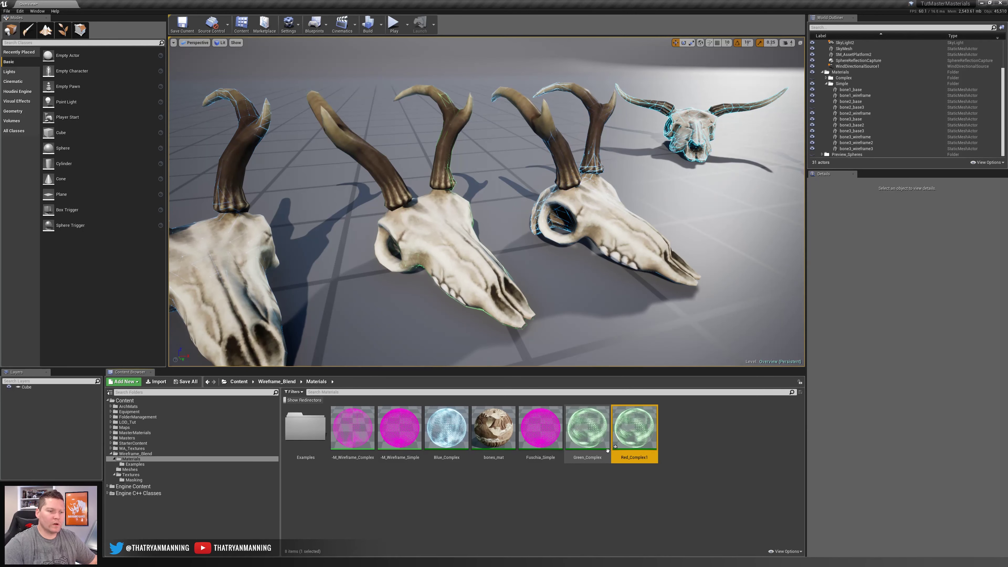
{"action": "left_click", "coordinate": [666, 446]}
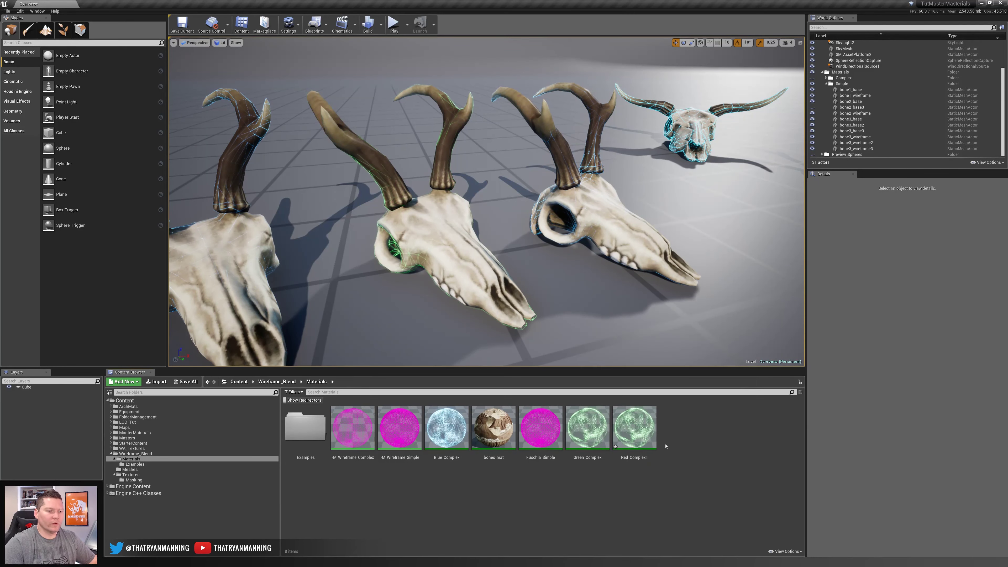
{"action": "left_click", "coordinate": [645, 458]}
{"action": "left_click", "coordinate": [647, 457]}
{"action": "left_click", "coordinate": [648, 457]}
{"action": "key", "text": "BackSpace"}
{"action": "key", "text": "Return"}
Step: Apply the Red_Complex material to the bone3_wireframe3 skull mesh
{"action": "right_click_drag", "start_coordinate": [323, 202], "coordinate": [276, 201]}
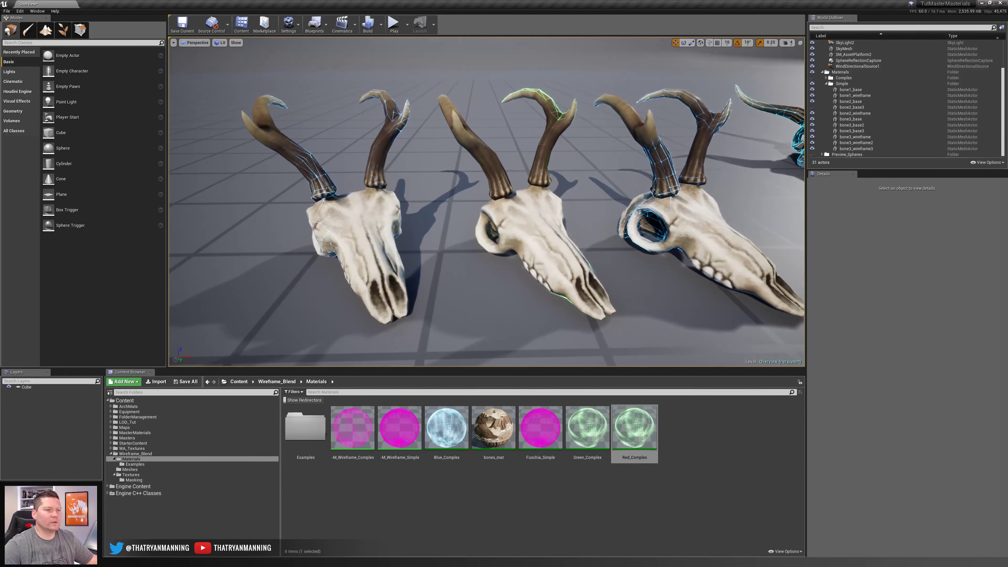
{"action": "left_click", "coordinate": [323, 202]}
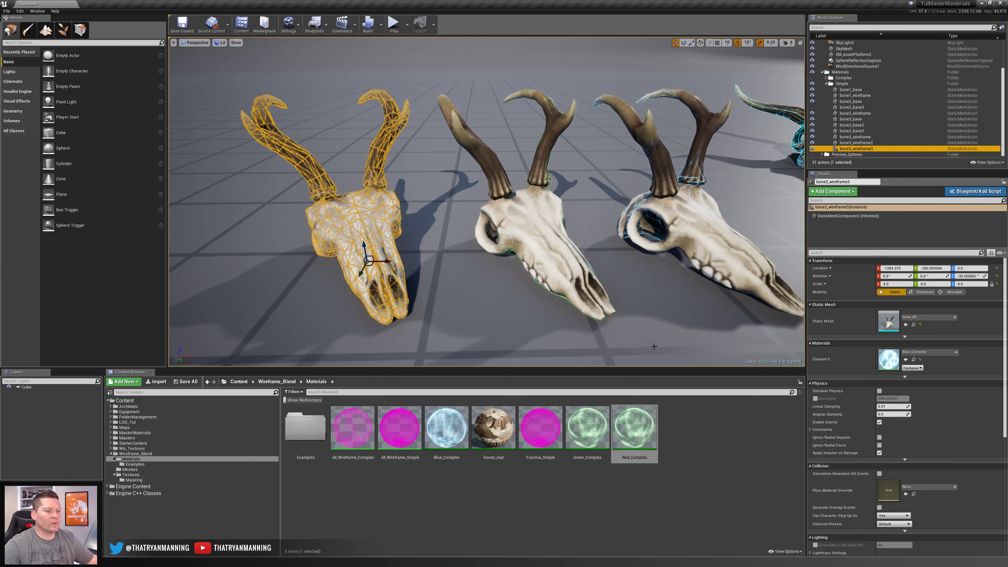
{"action": "left_click_drag", "start_coordinate": [635, 427], "coordinate": [891, 359]}
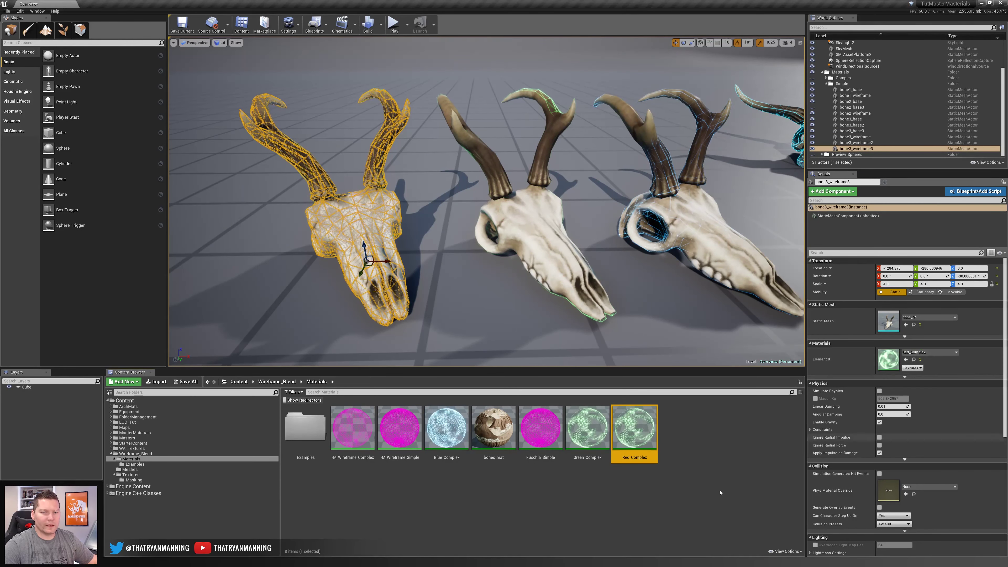
Step: Open Red_Complex and change its Color to a pinkish red, hex sRGB FF006AFF
{"action": "double_click", "coordinate": [635, 427]}
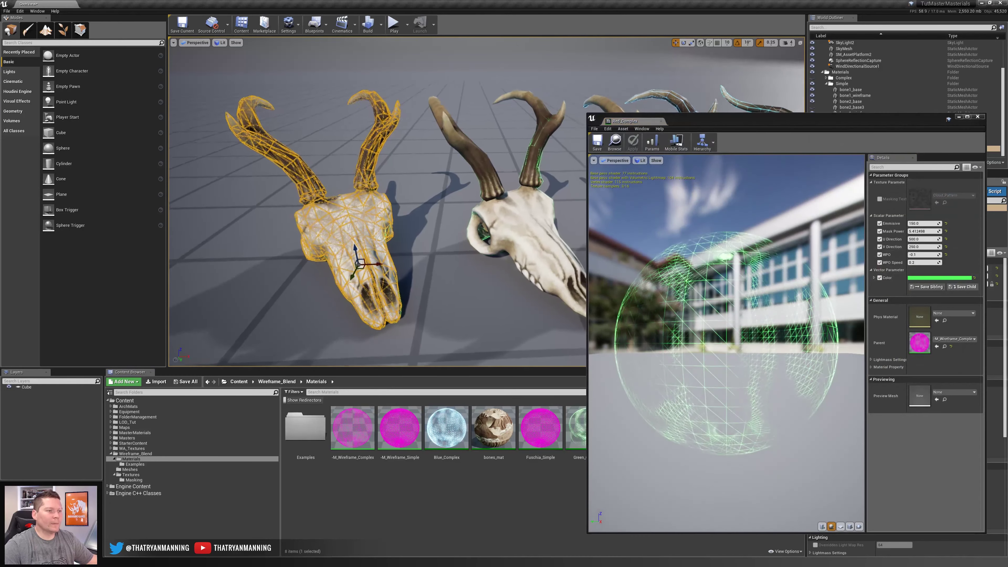
{"action": "key", "text": "Escape"}
{"action": "right_click_drag", "start_coordinate": [428, 278], "coordinate": [474, 278]}
{"action": "key", "text": "a"}
{"action": "left_click", "coordinate": [921, 278]}
{"action": "left_click", "coordinate": [848, 333]}
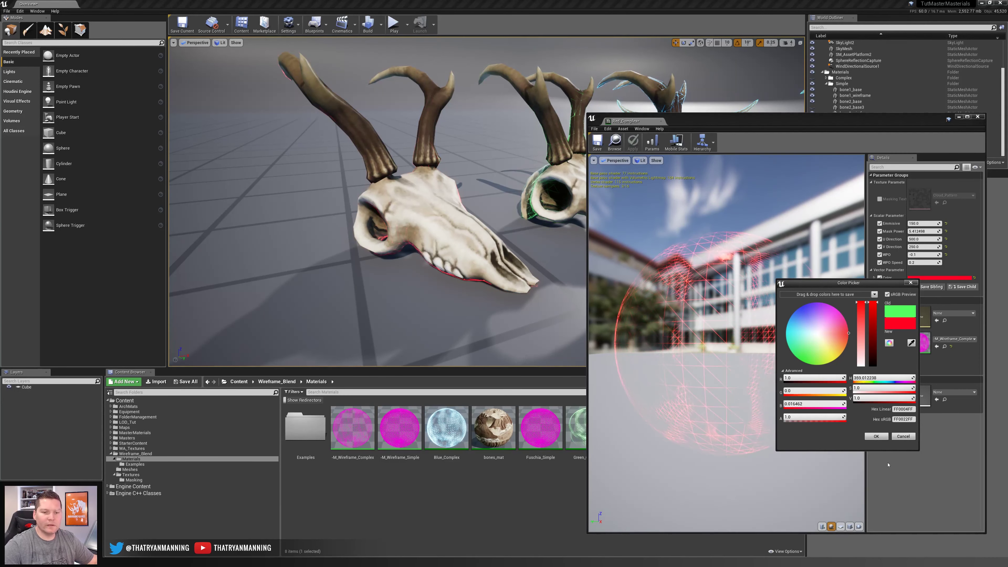
{"action": "left_click_drag", "start_coordinate": [849, 334], "coordinate": [849, 329]}
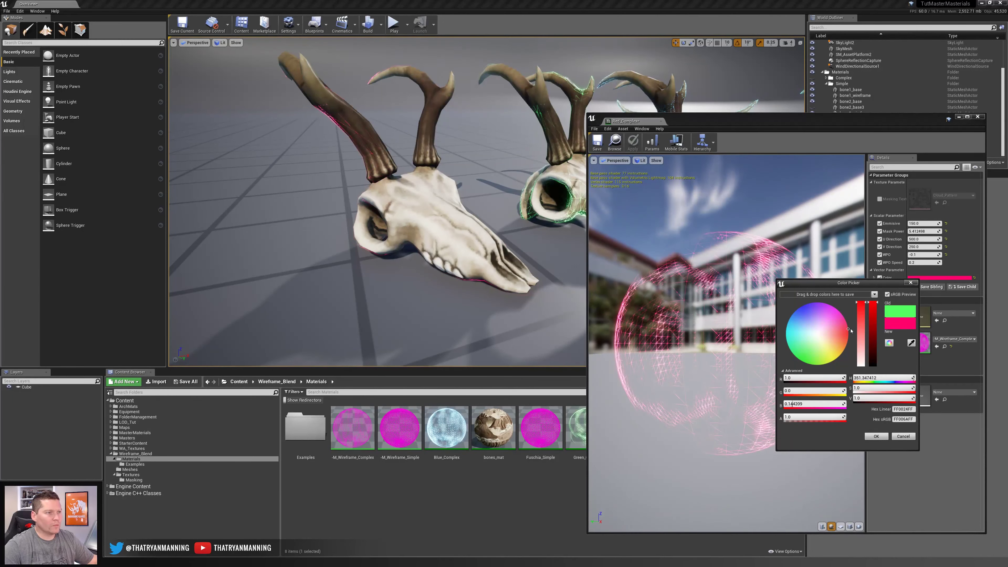
{"action": "left_click", "coordinate": [875, 436]}
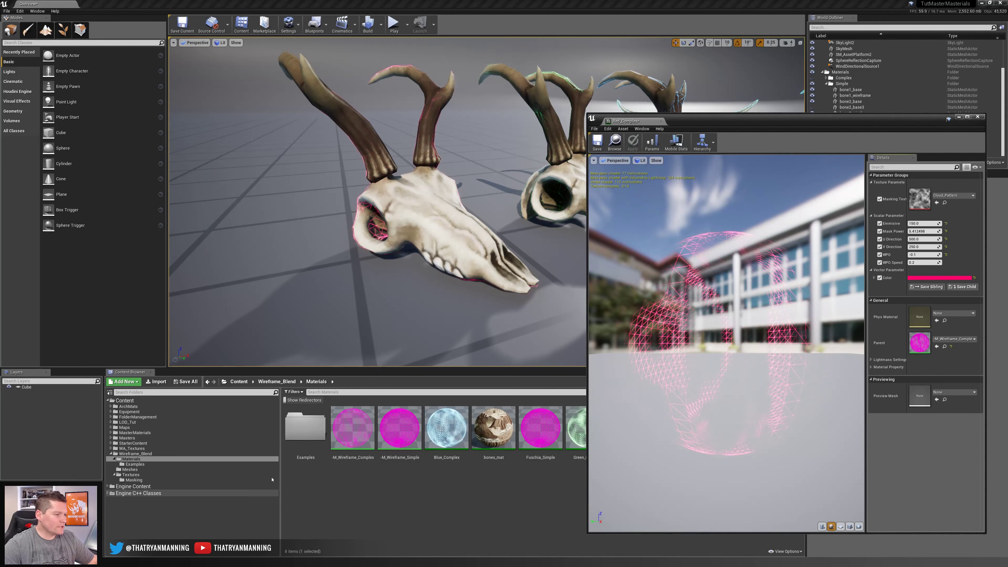
Step: Override Red_Complex's Masking Texture with Barcode_Pattern from the Masking textures folder and check the preview sphere
{"action": "left_click", "coordinate": [138, 480]}
{"action": "left_click", "coordinate": [305, 427]}
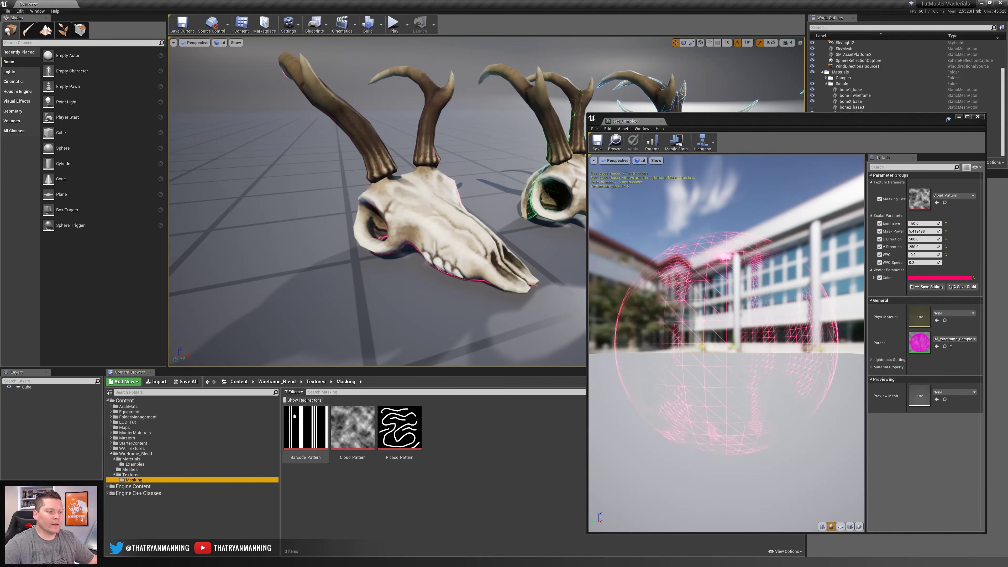
{"action": "left_click_drag", "start_coordinate": [306, 427], "coordinate": [889, 221]}
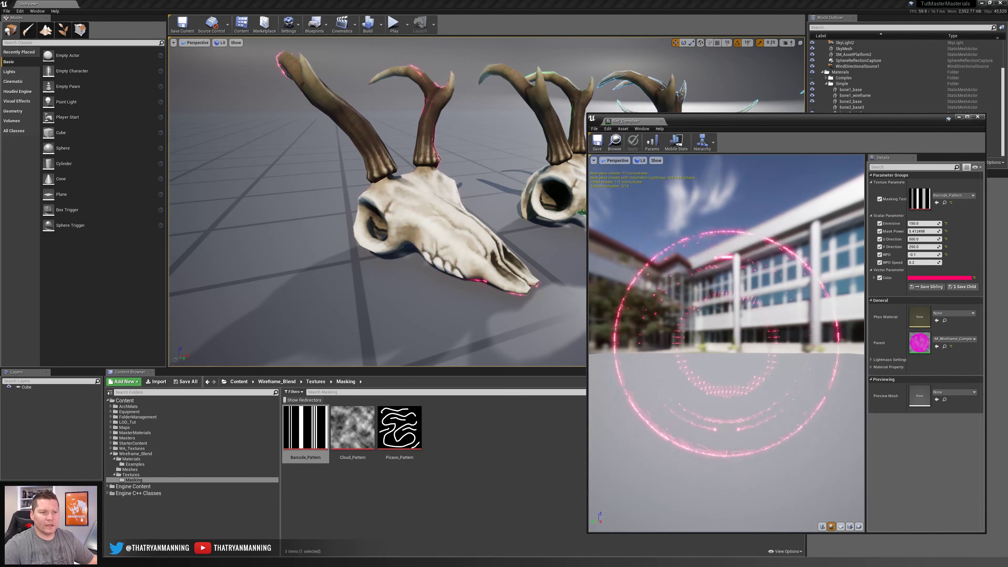
{"action": "left_click_drag", "start_coordinate": [680, 371], "coordinate": [762, 386]}
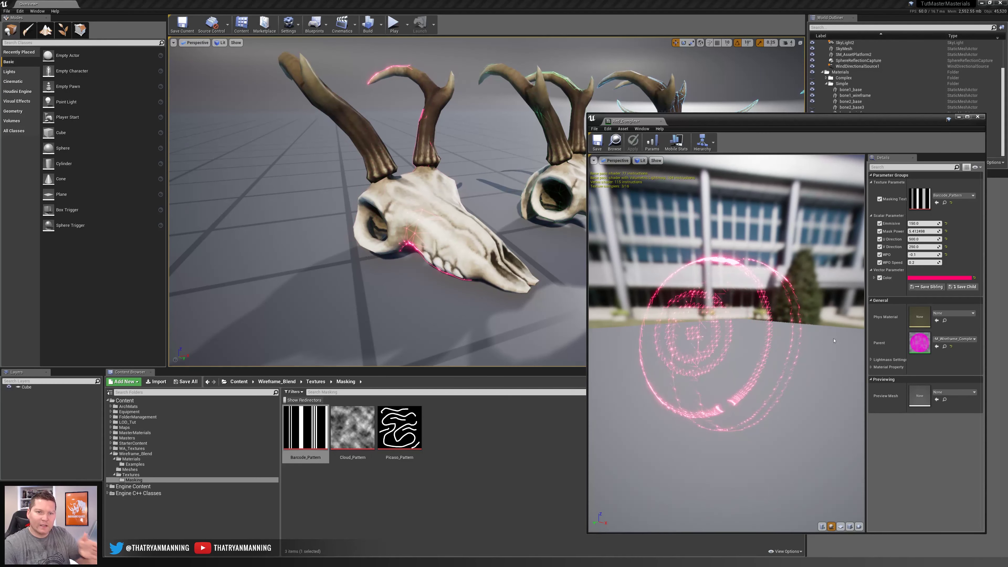
Step: Set Red_Complex's U Direction to 1000, then save the level and the material instance
{"action": "left_click", "coordinate": [924, 239]}
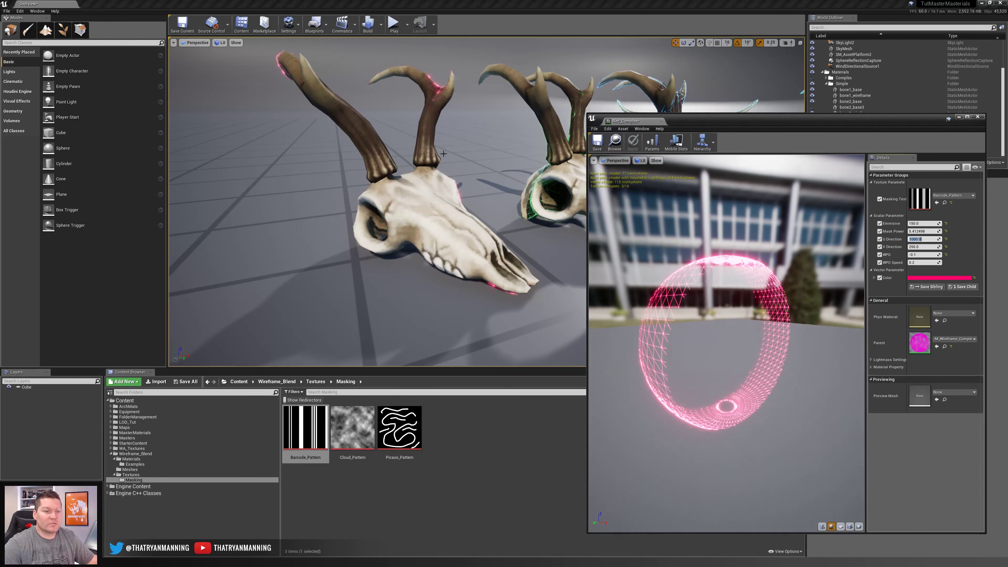
{"action": "left_click", "coordinate": [183, 27]}
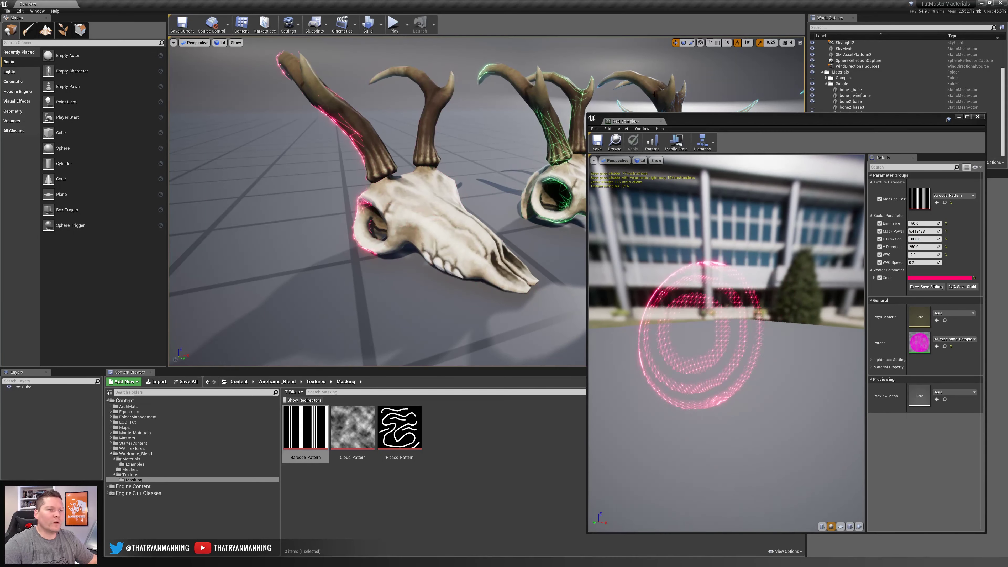
{"action": "left_click", "coordinate": [593, 141]}
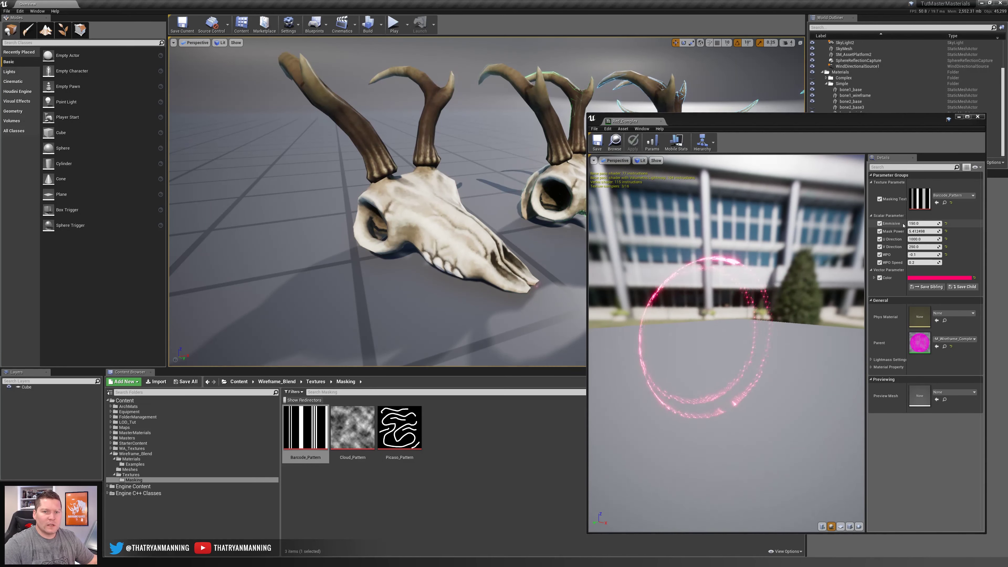
Step: Set Red_Complex's Emissive to 400, judging the glow on the skull in the level
{"action": "left_click_drag", "start_coordinate": [924, 224], "coordinate": [964, 224]}
{"action": "key", "text": "s"}
{"action": "mouse_move", "coordinate": [531, 220]}
{"action": "right_mouse_down"}
{"action": "mouse_move", "coordinate": [523, 214]}
{"action": "mouse_move", "coordinate": [532, 219]}
{"action": "right_mouse_up"}
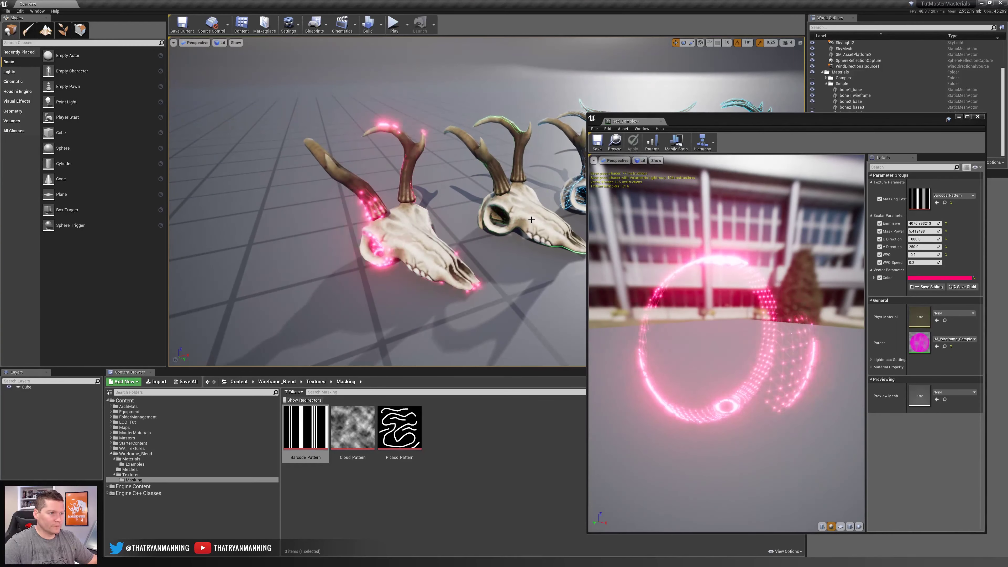
{"action": "left_click", "coordinate": [925, 223]}
{"action": "type", "text": "400."}
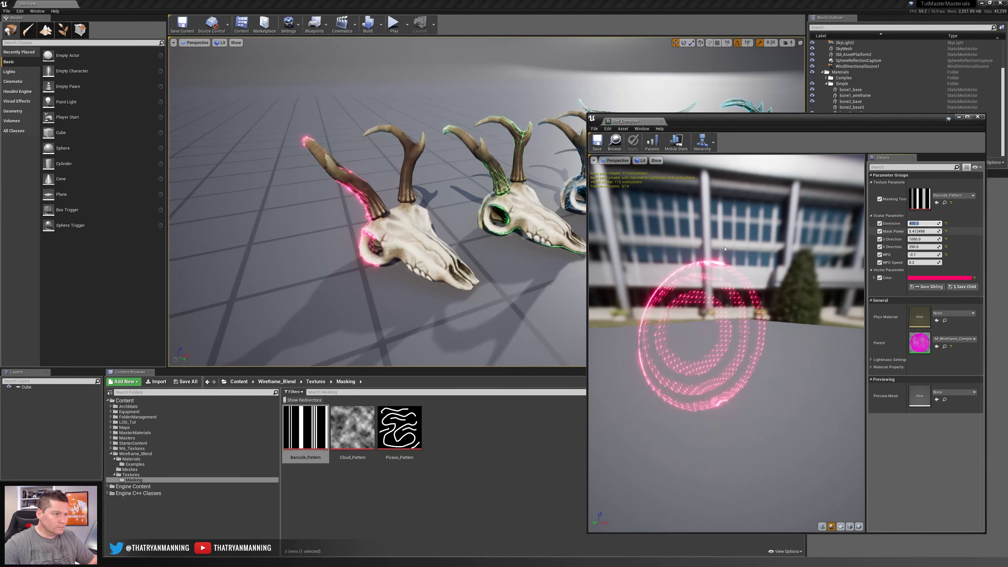
Step: Try a WPO Speed of 0.1 on Red_Complex, set it back to 0.2, and close the material instance
{"action": "type", "text": "0.1"}
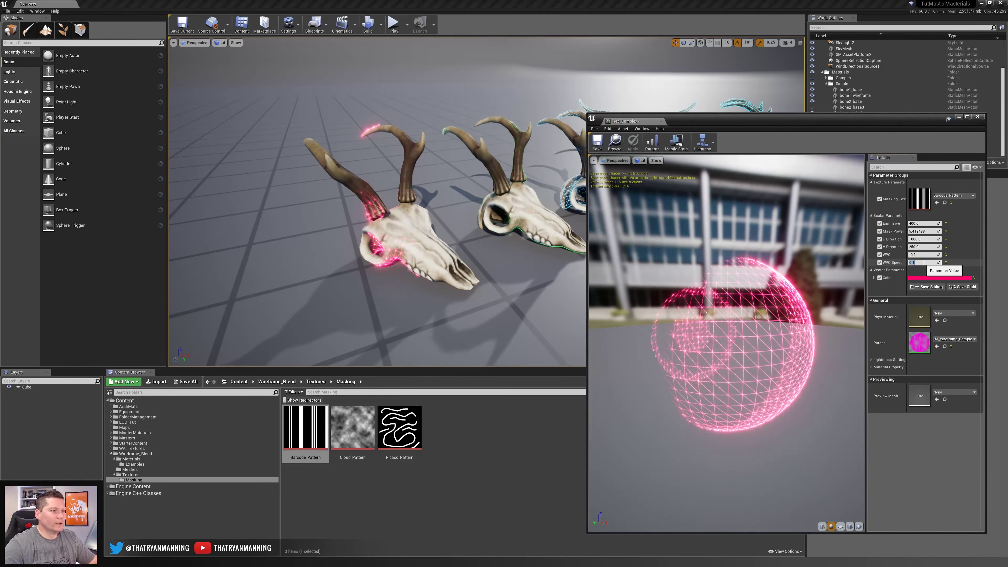
{"action": "key", "text": "BackSpace"}
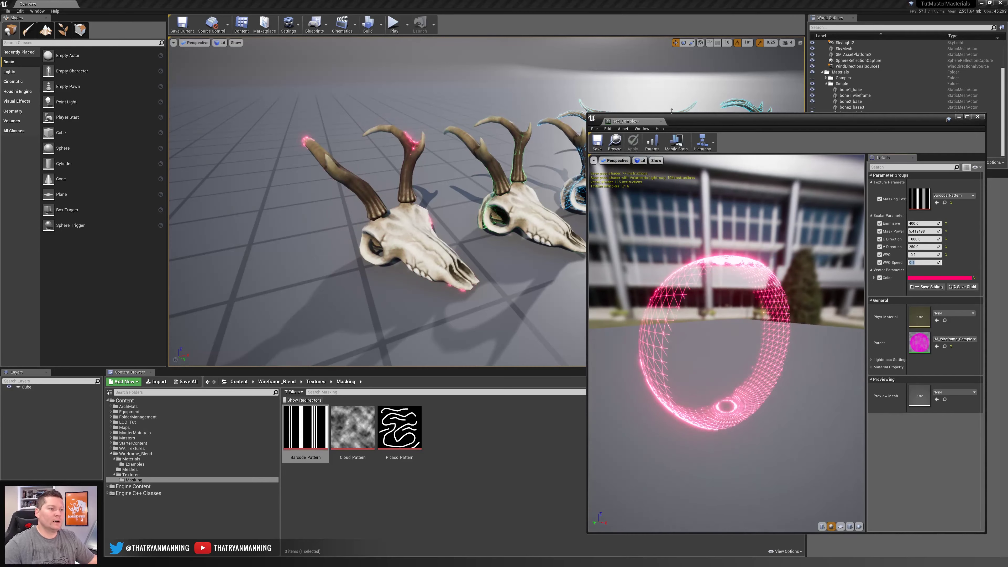
{"action": "left_click", "coordinate": [384, 213]}
{"action": "key", "text": "f"}
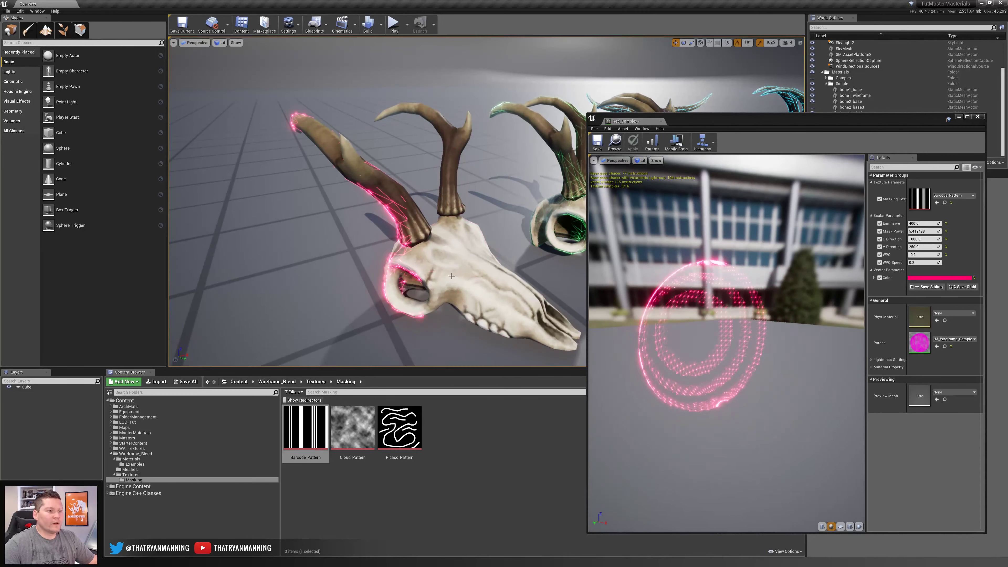
{"action": "left_click", "coordinate": [977, 116]}
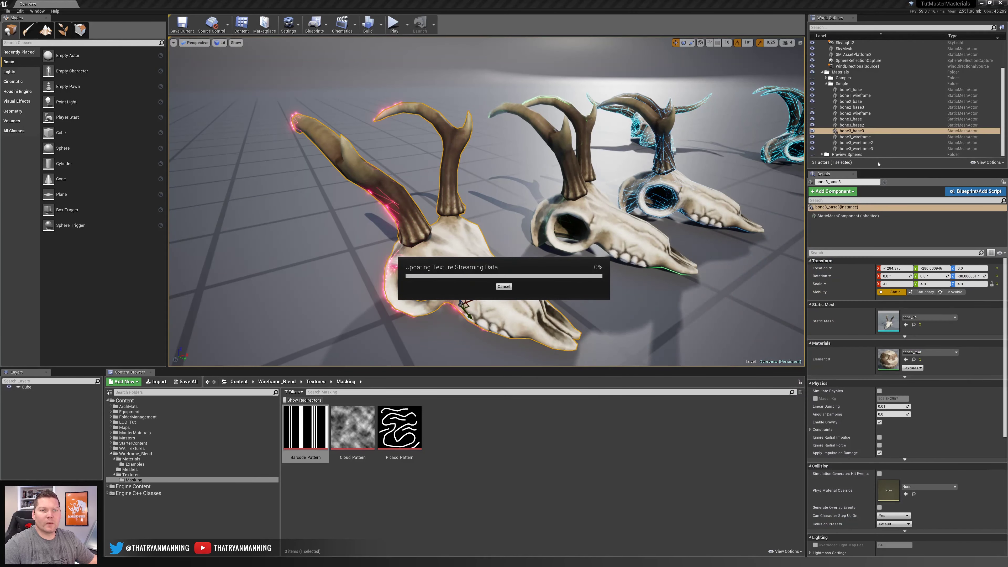
Step: Switch to mesh painting and fill the bone3_wireframe3 skull's vertex colors with white
{"action": "left_click", "coordinate": [28, 30]}
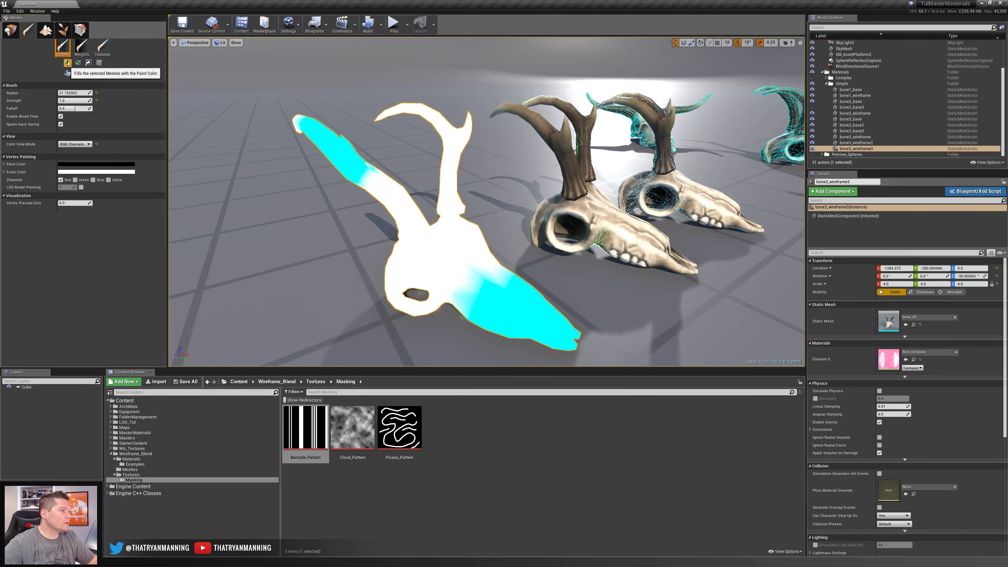
{"action": "key", "text": "x"}
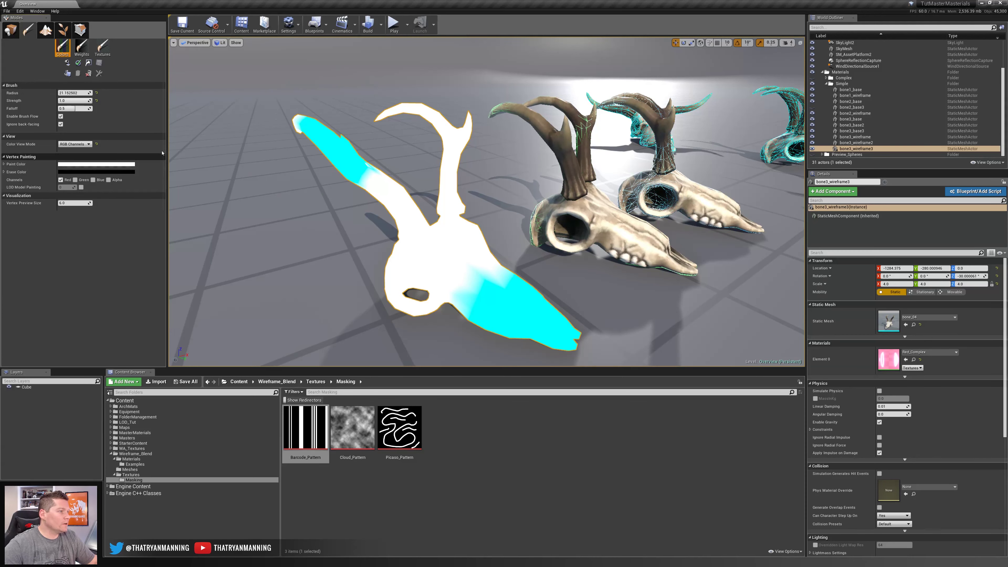
{"action": "left_click", "coordinate": [68, 63]}
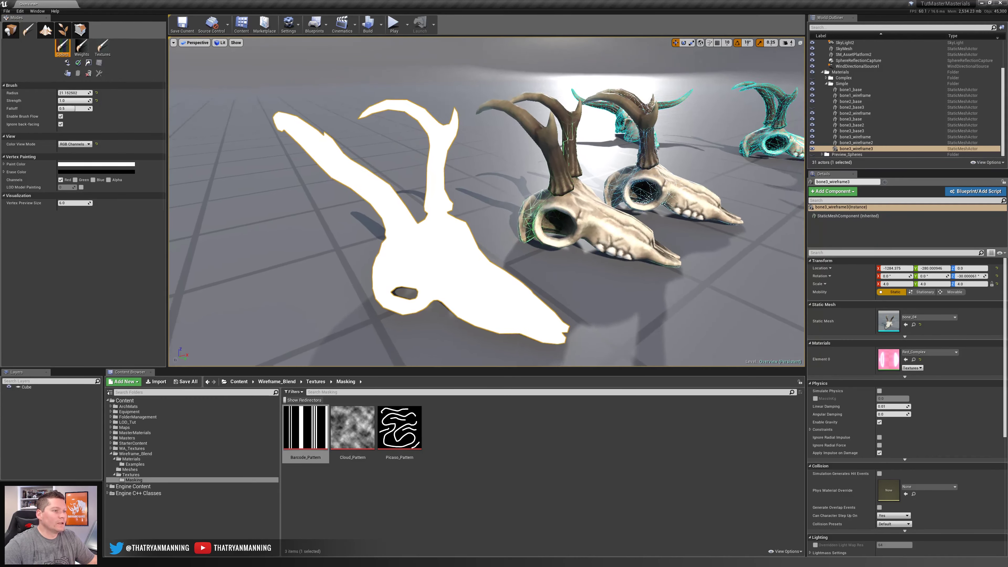
{"action": "left_click", "coordinate": [293, 228]}
{"action": "right_click_drag", "start_coordinate": [454, 211], "coordinate": [589, 213]}
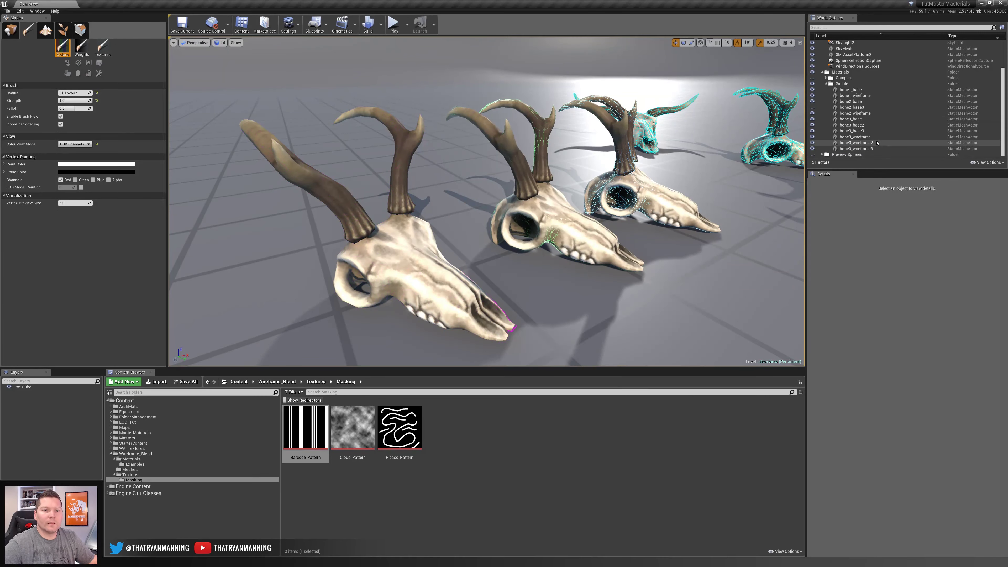
Step: Fill the vertex colors of bone3_wireframe2 and bone3_wireframe with white, then deselect the meshes
{"action": "left_click", "coordinate": [856, 142]}
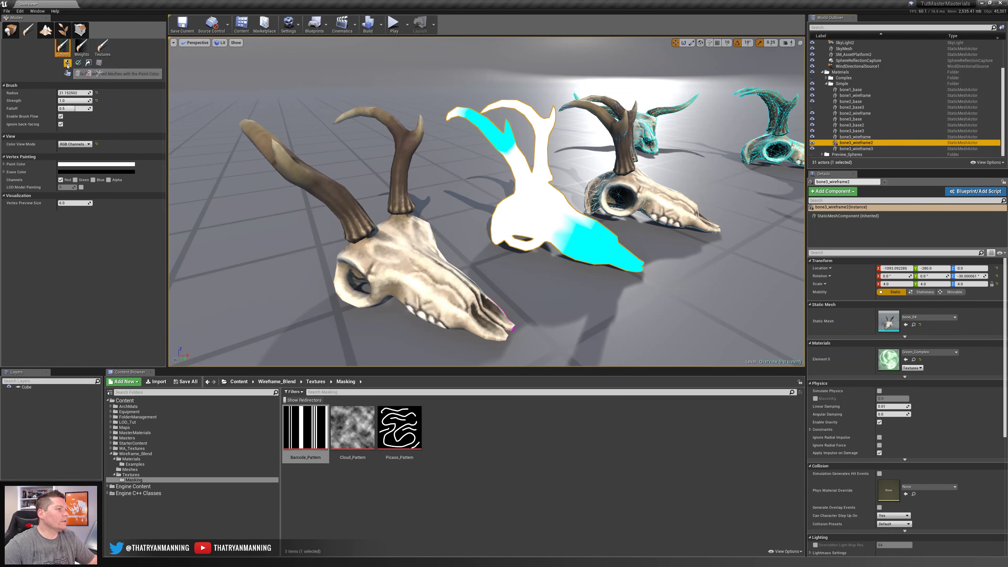
{"action": "left_click", "coordinate": [68, 64]}
{"action": "left_click", "coordinate": [856, 137]}
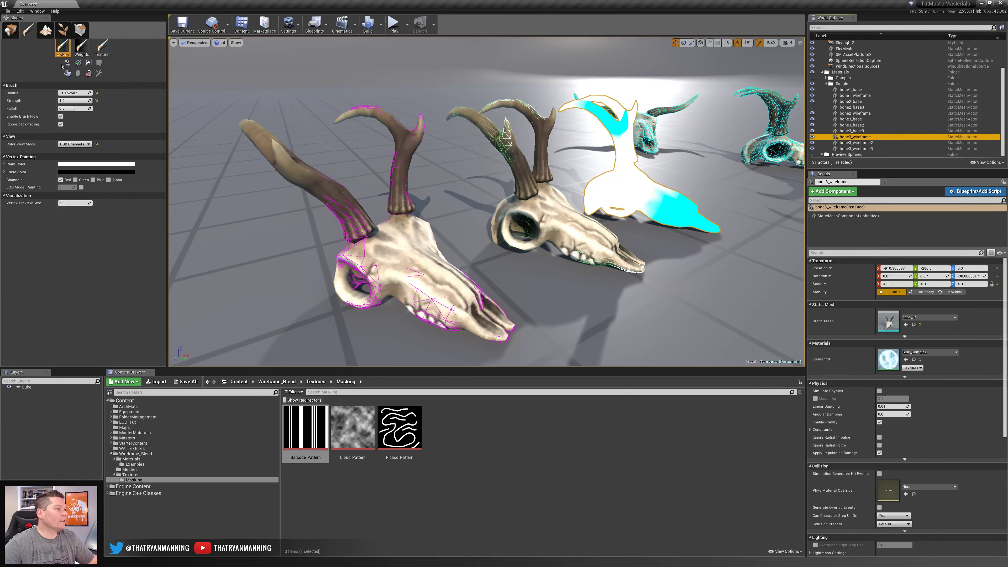
{"action": "left_click", "coordinate": [68, 64]}
{"action": "right_click_drag", "start_coordinate": [579, 226], "coordinate": [569, 231]}
{"action": "key", "text": "Escape"}
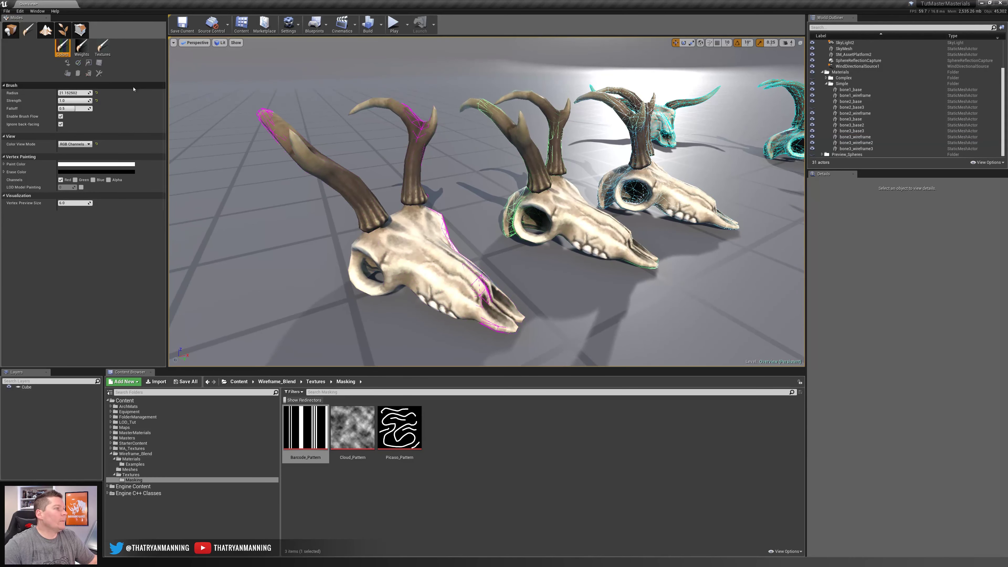
Step: Save the level and return from mesh painting to object placement mode
{"action": "left_click", "coordinate": [182, 24]}
{"action": "right_click_drag", "start_coordinate": [466, 298], "coordinate": [458, 298]}
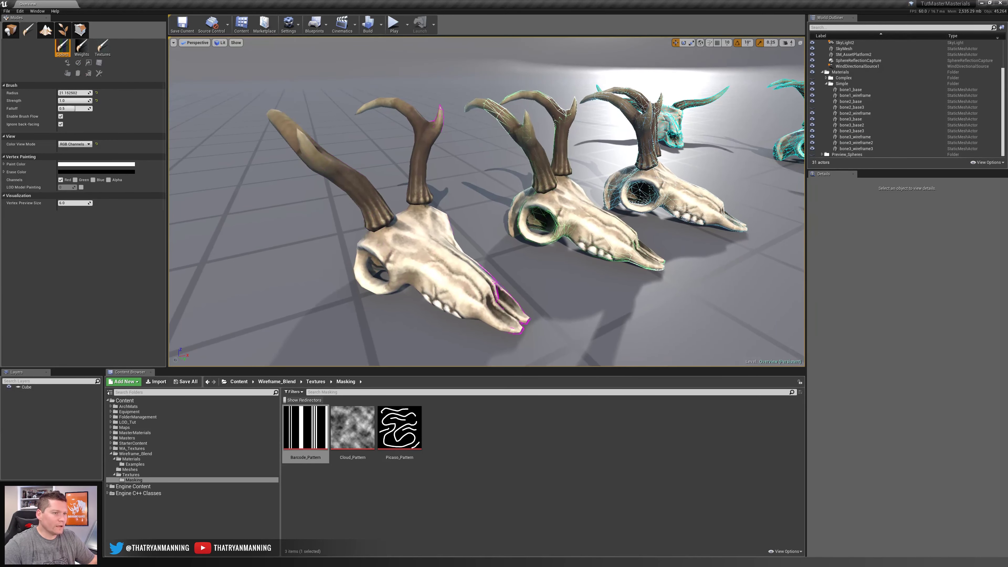
{"action": "left_click", "coordinate": [13, 36]}
{"action": "right_click_drag", "start_coordinate": [516, 207], "coordinate": [538, 178]}
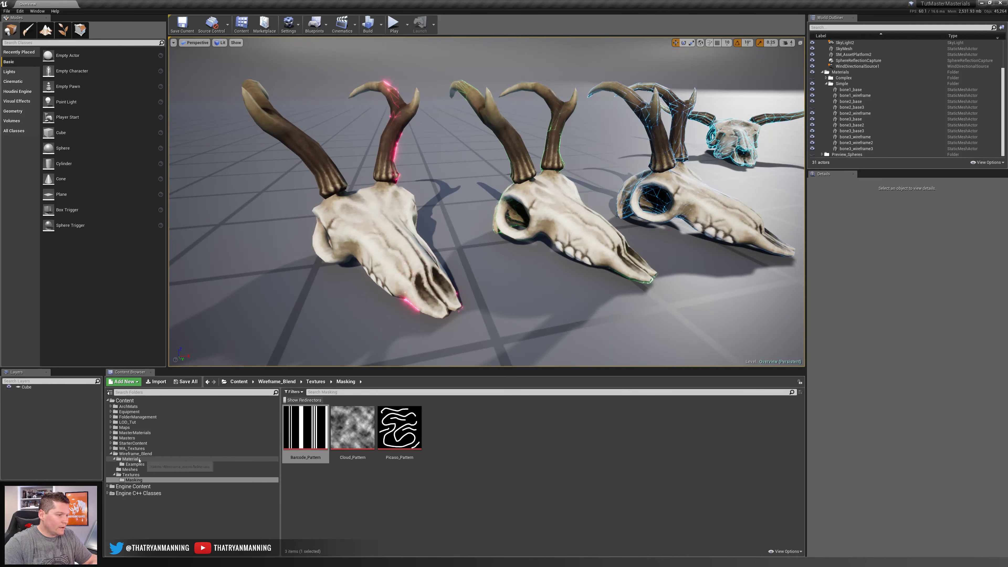
Step: Open Red_Complex from Wireframe_Blend's Materials folder to review its parameters, then close it
{"action": "left_click", "coordinate": [135, 453]}
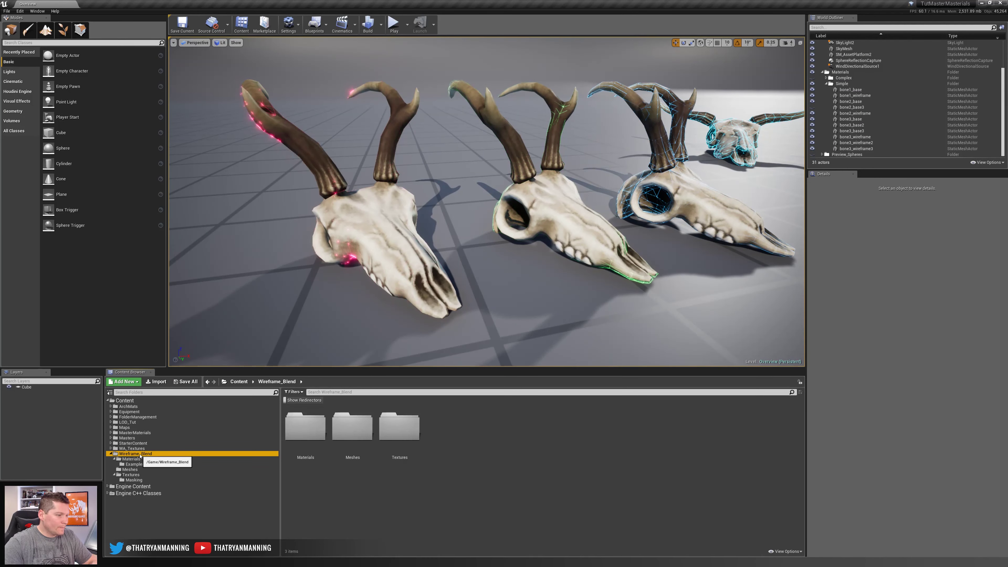
{"action": "left_click", "coordinate": [132, 459]}
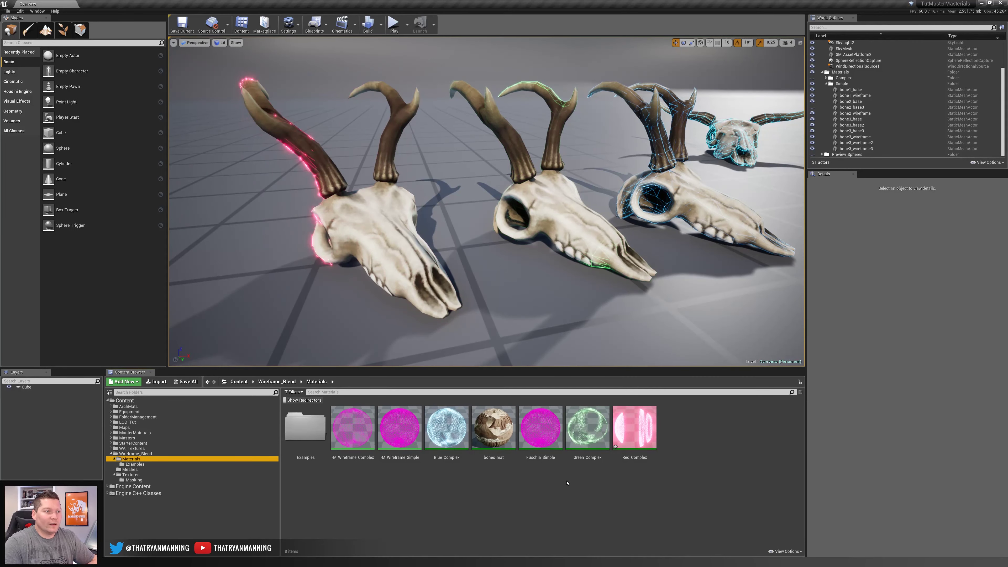
{"action": "double_click", "coordinate": [634, 426]}
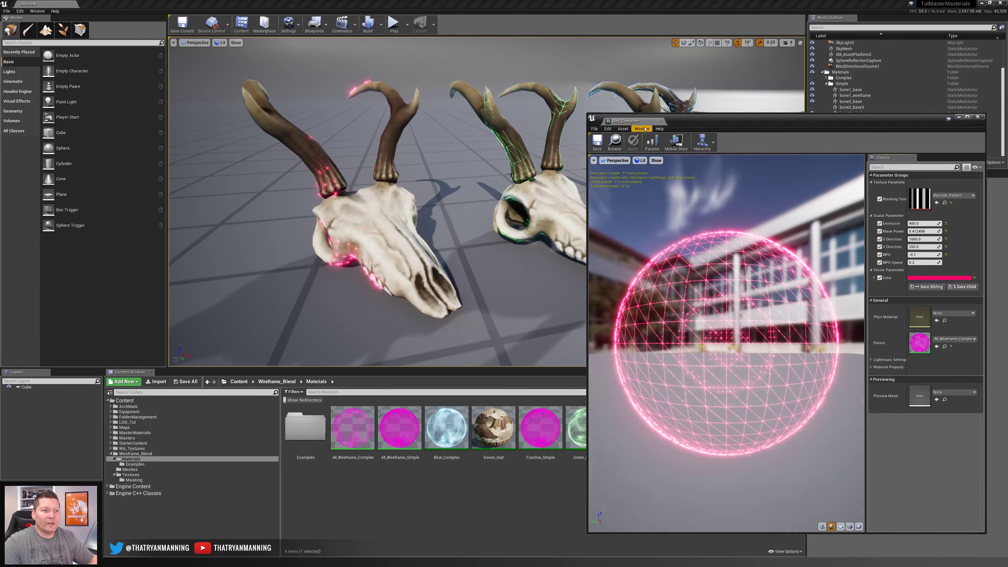
{"action": "left_click", "coordinate": [661, 121]}
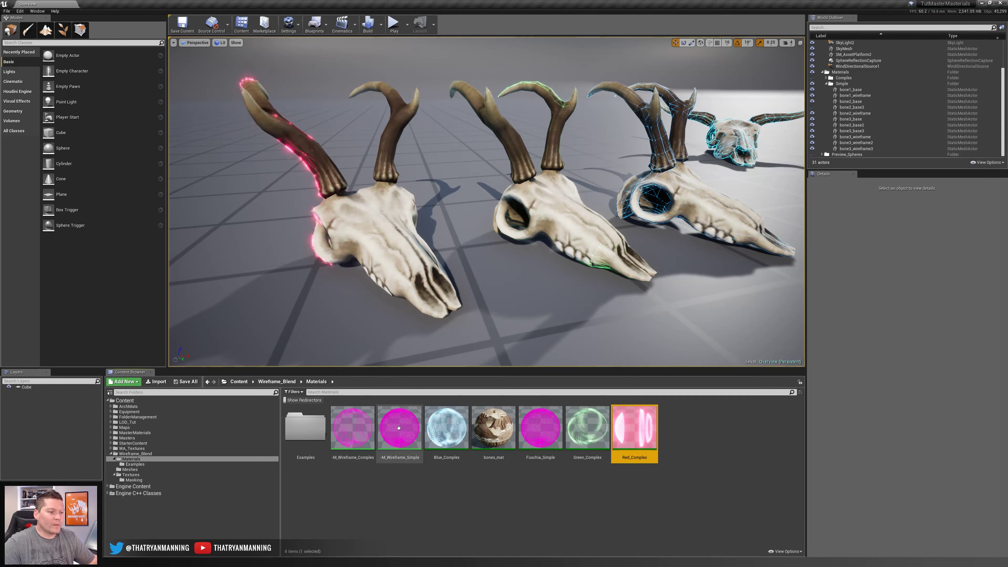
Step: Open the M_Wireframe_Complex material full size, examine its color, masking and WPO node groups, then close it
{"action": "left_click", "coordinate": [350, 434]}
{"action": "double_click", "coordinate": [350, 434]}
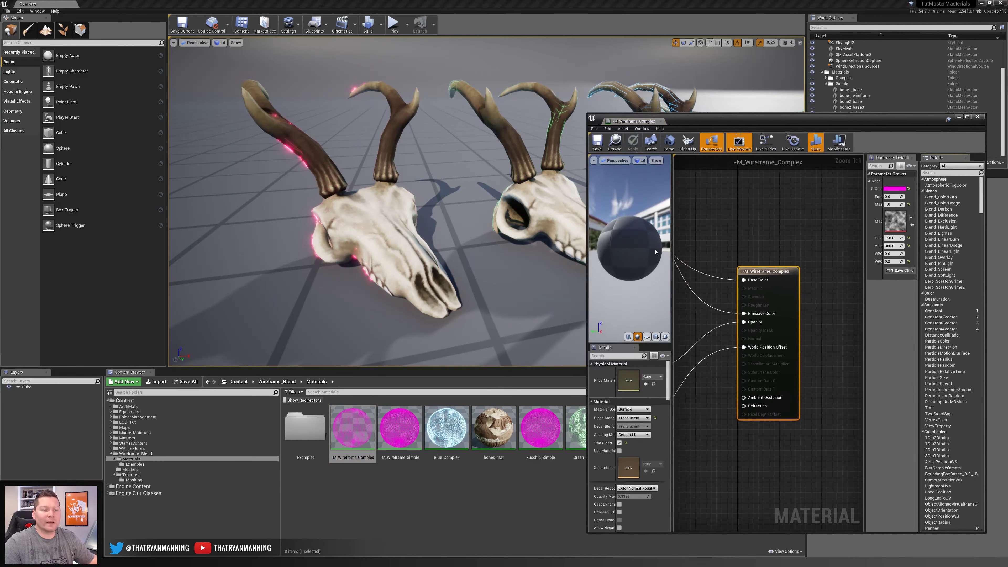
{"action": "double_click", "coordinate": [711, 121]}
{"action": "right_click_drag", "start_coordinate": [437, 256], "coordinate": [695, 282]}
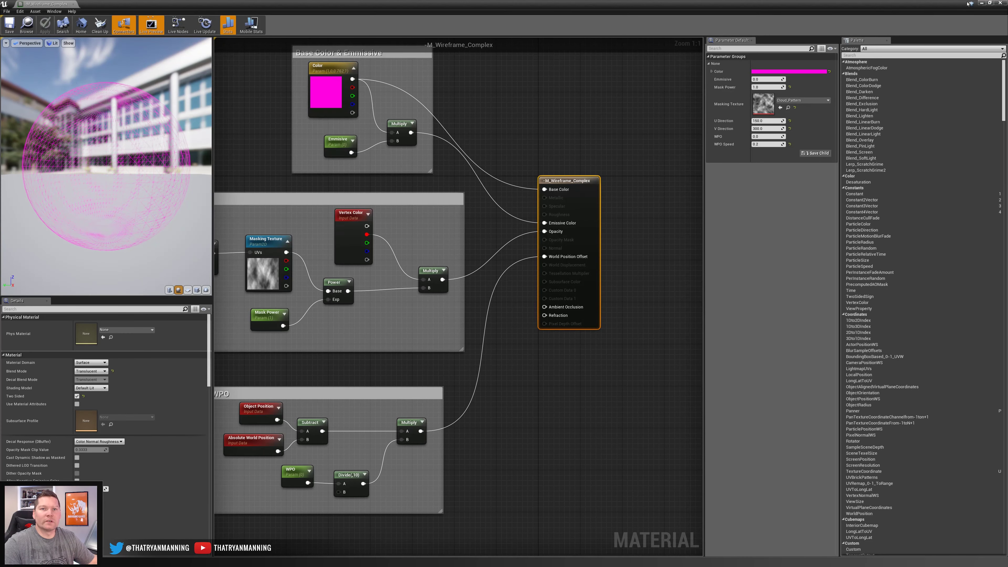
{"action": "left_click", "coordinate": [1001, 3]}
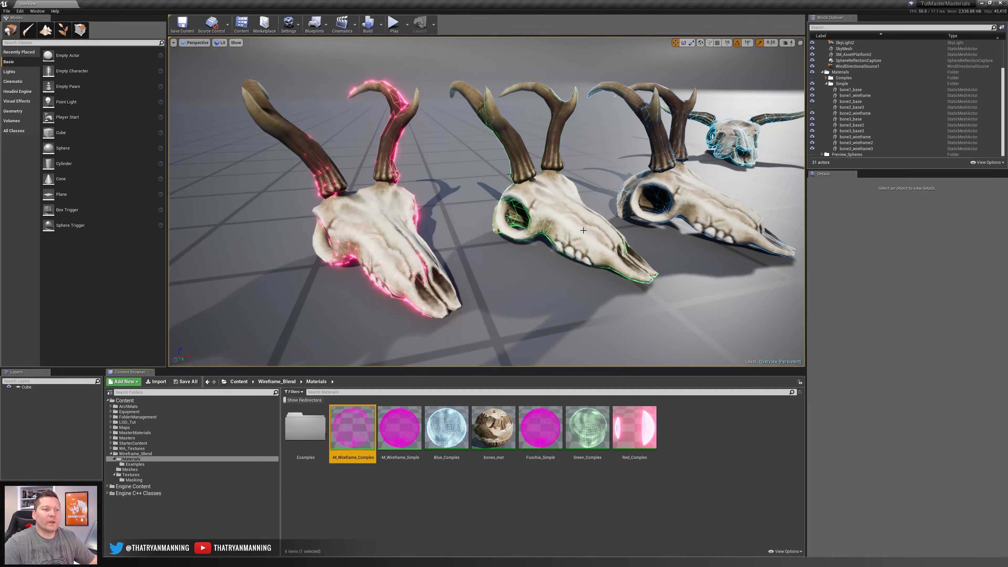
Step: Vertex-paint black into only the red channel of bone3_base2, covering the snout and both antlers of the middle skull
{"action": "left_click", "coordinate": [575, 251]}
{"action": "key", "text": "shift+2"}
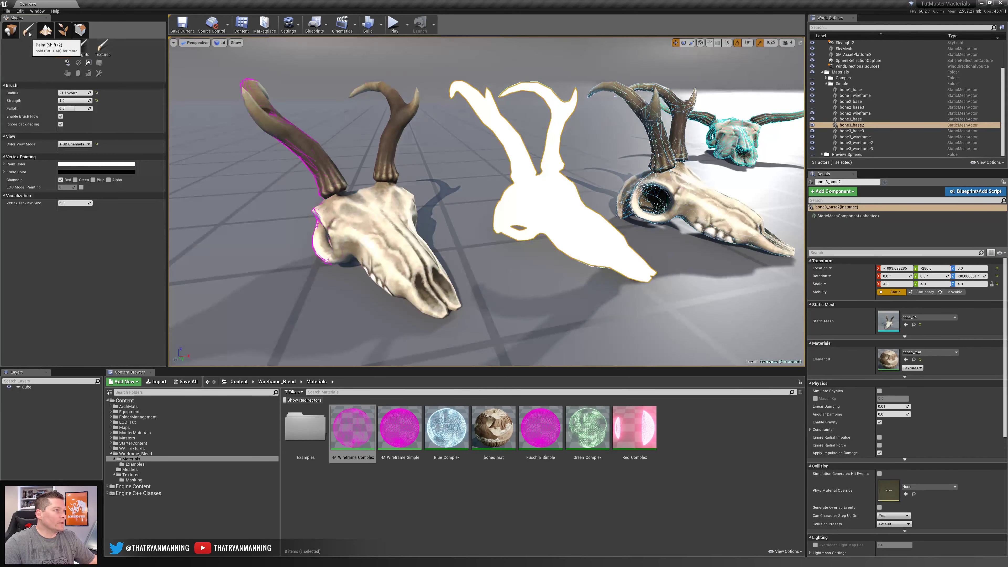
{"action": "left_click", "coordinate": [84, 144]}
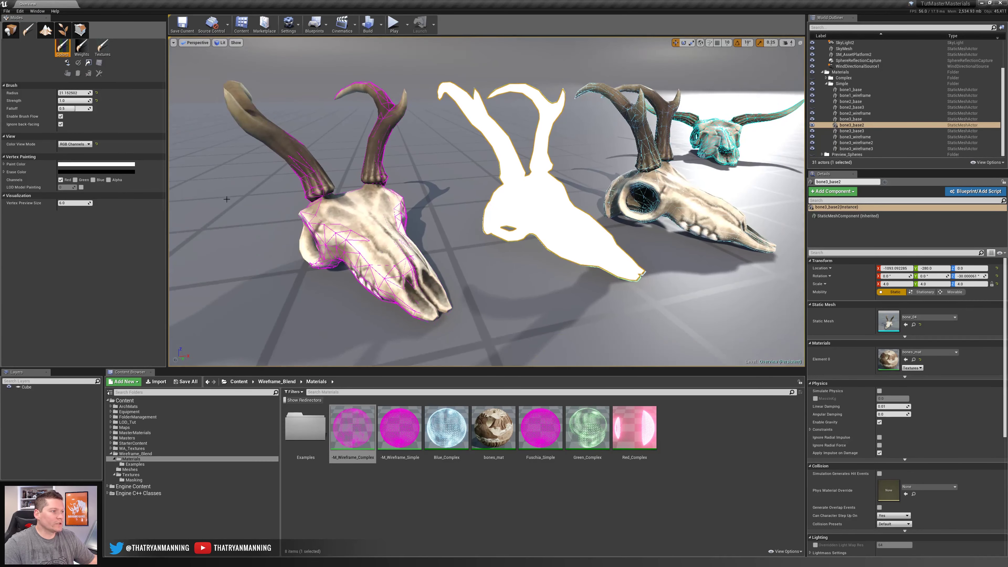
{"action": "key", "text": "x"}
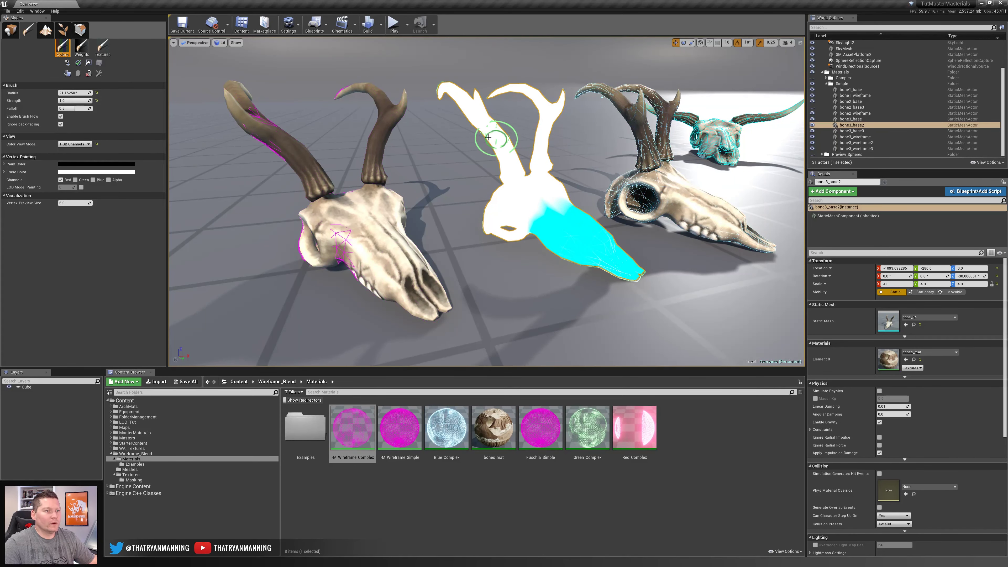
{"action": "left_click_drag", "start_coordinate": [488, 143], "coordinate": [491, 149]}
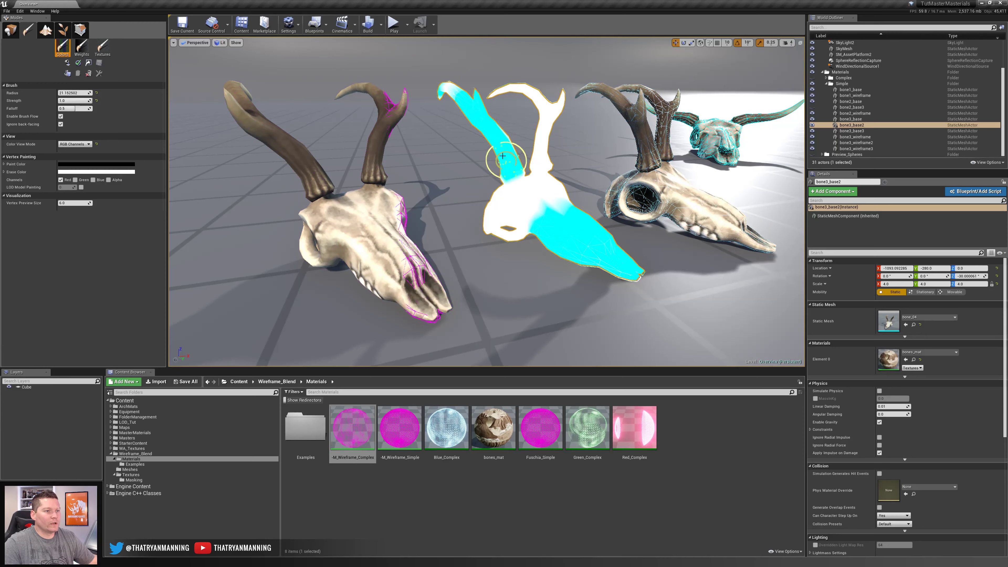
{"action": "left_click_drag", "start_coordinate": [545, 96], "coordinate": [546, 160]}
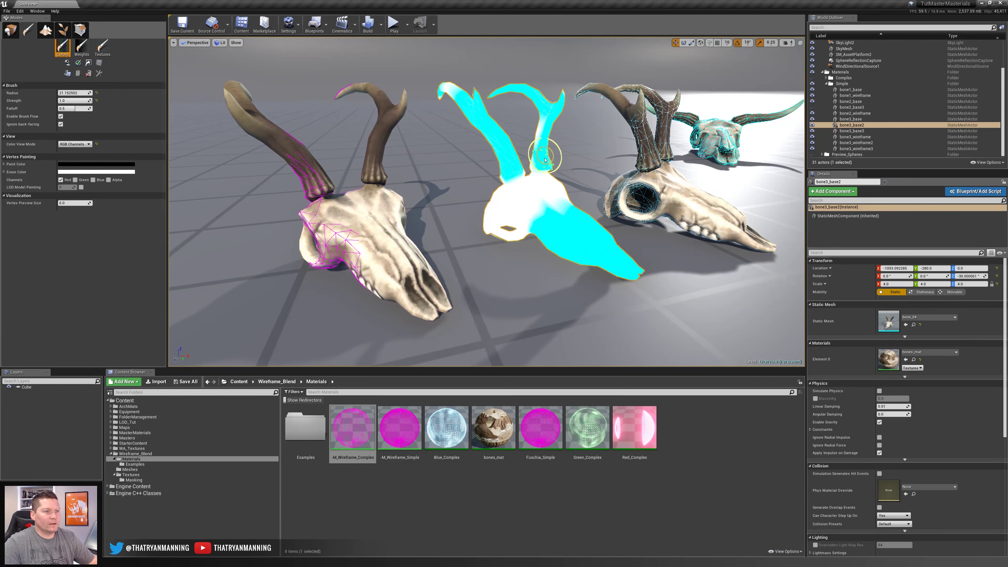
Step: Return from mesh painting to object placement mode and deselect the middle skull to view the blended wireframe effect
{"action": "left_click", "coordinate": [12, 29]}
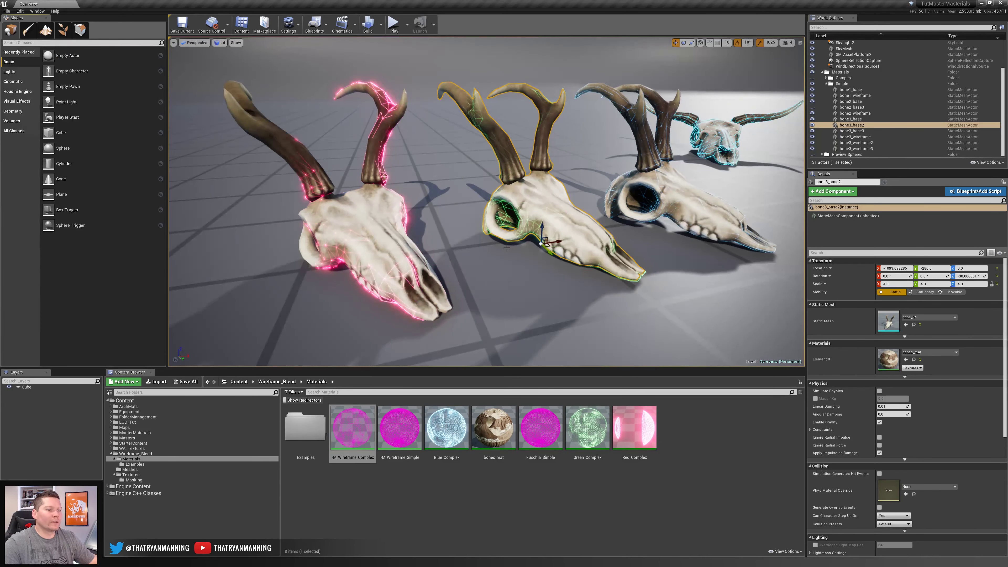
{"action": "right_click_drag", "start_coordinate": [486, 246], "coordinate": [449, 239]}
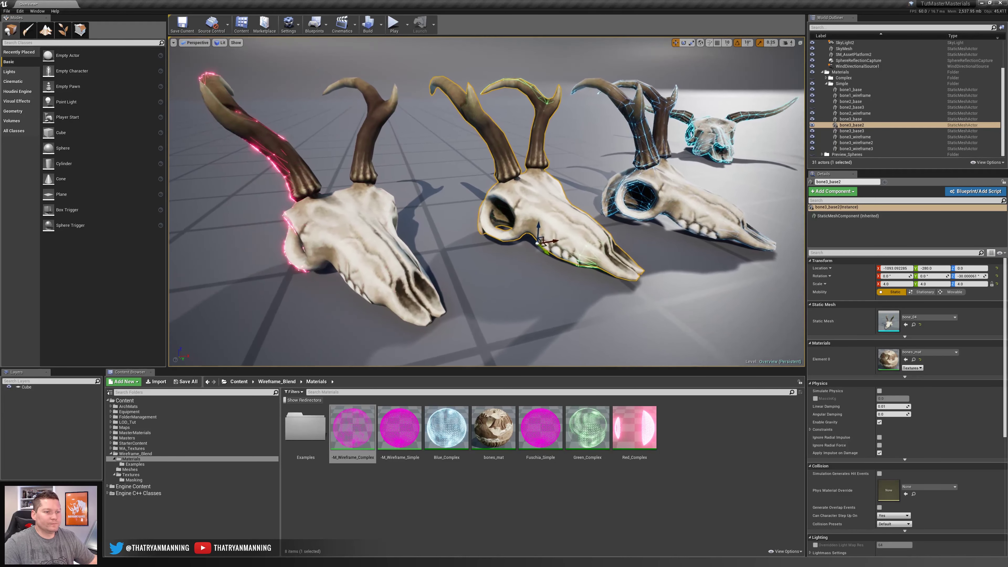
{"action": "key", "text": "Escape"}
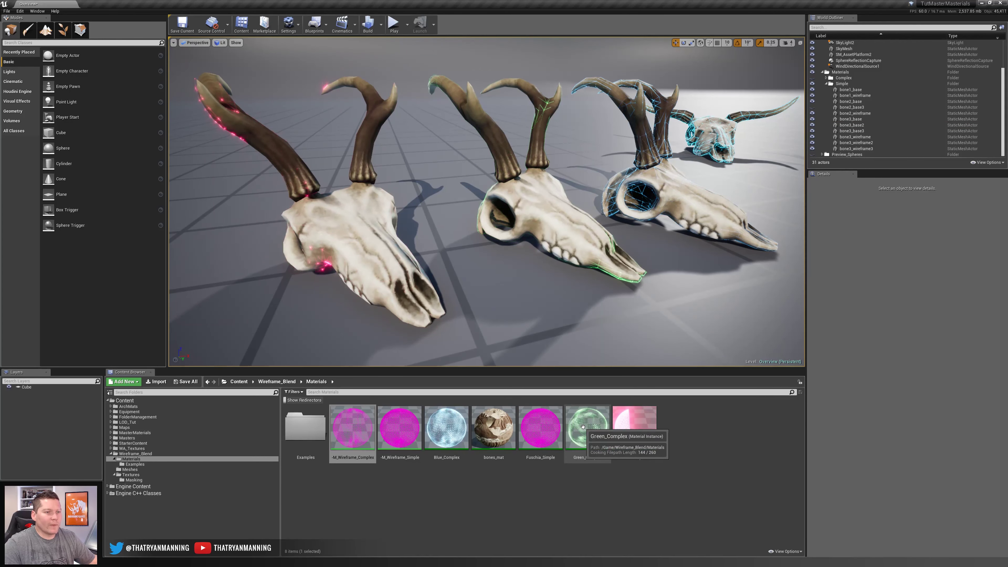